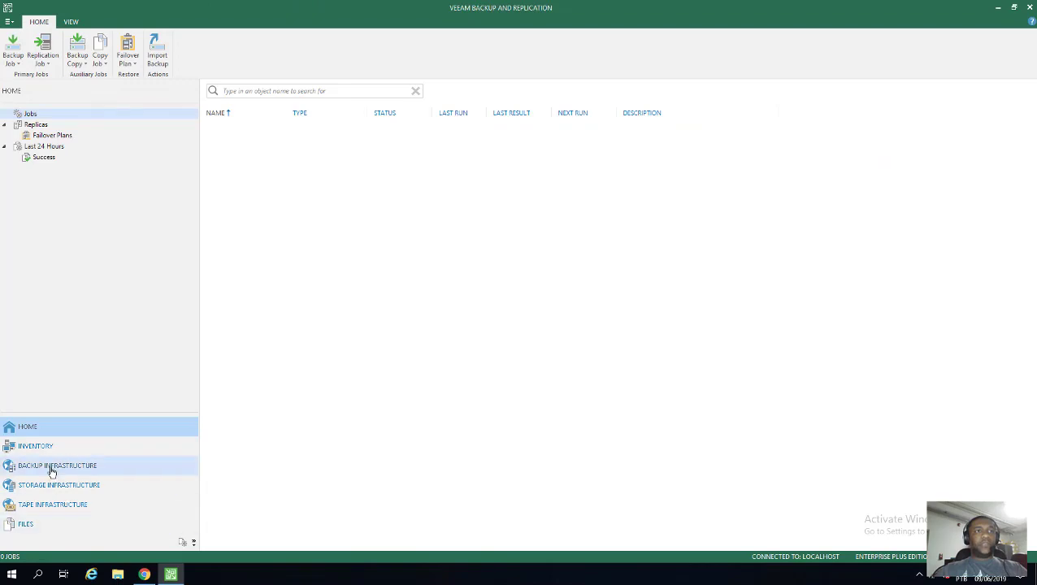
# - Review the virtual machines on standalone VMware hosts 192.168.10.10 and 192.168.10.11 in the inventory
pyautogui.click(39, 468)
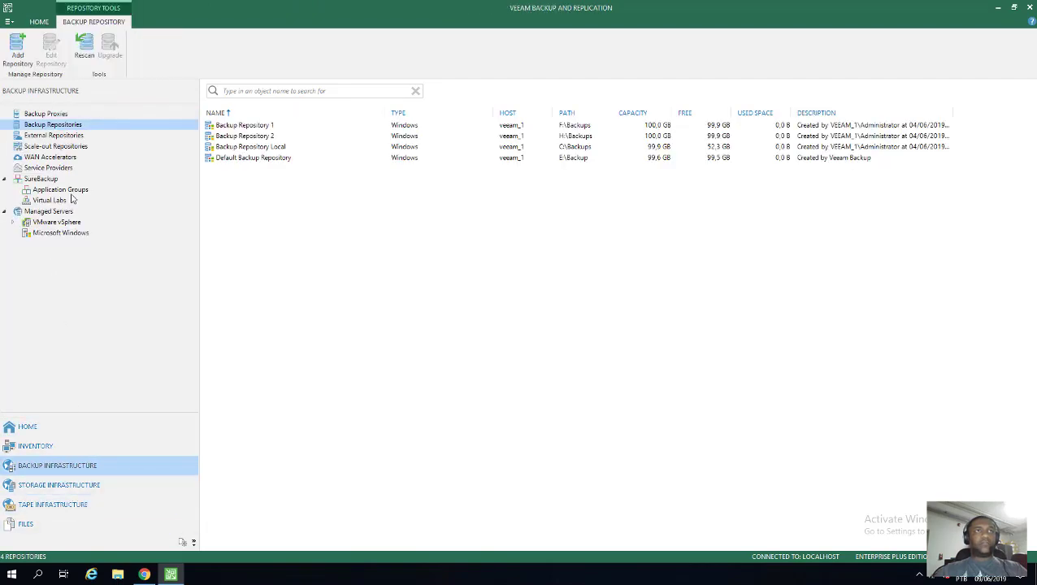
pyautogui.click(64, 489)
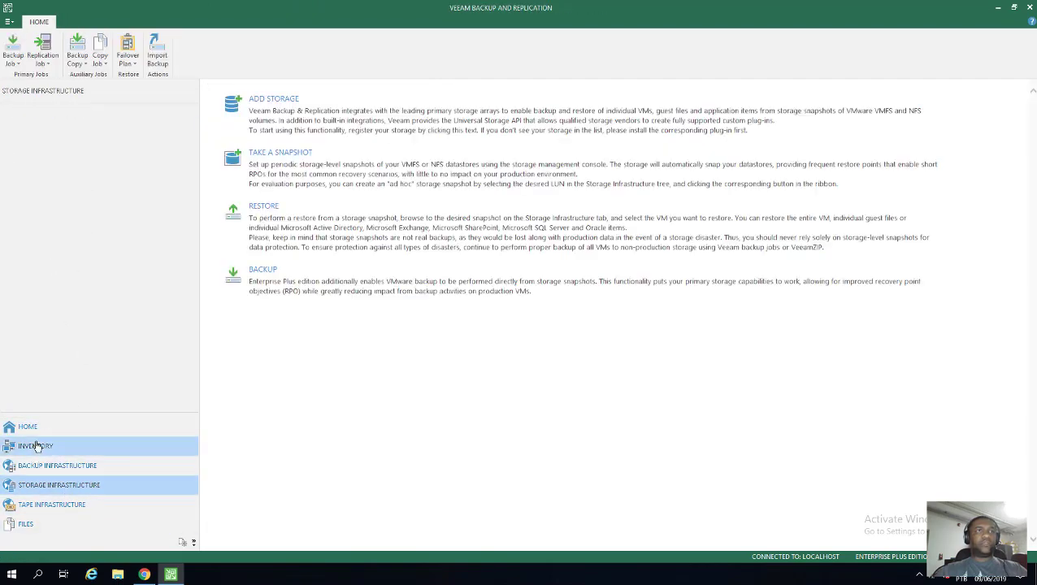
pyautogui.click(37, 446)
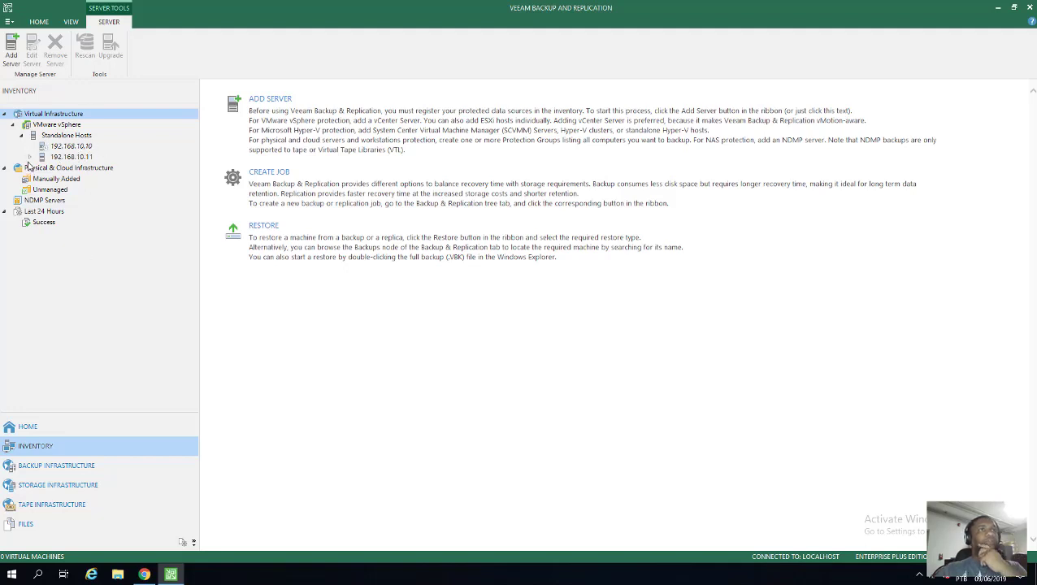
pyautogui.click(76, 147)
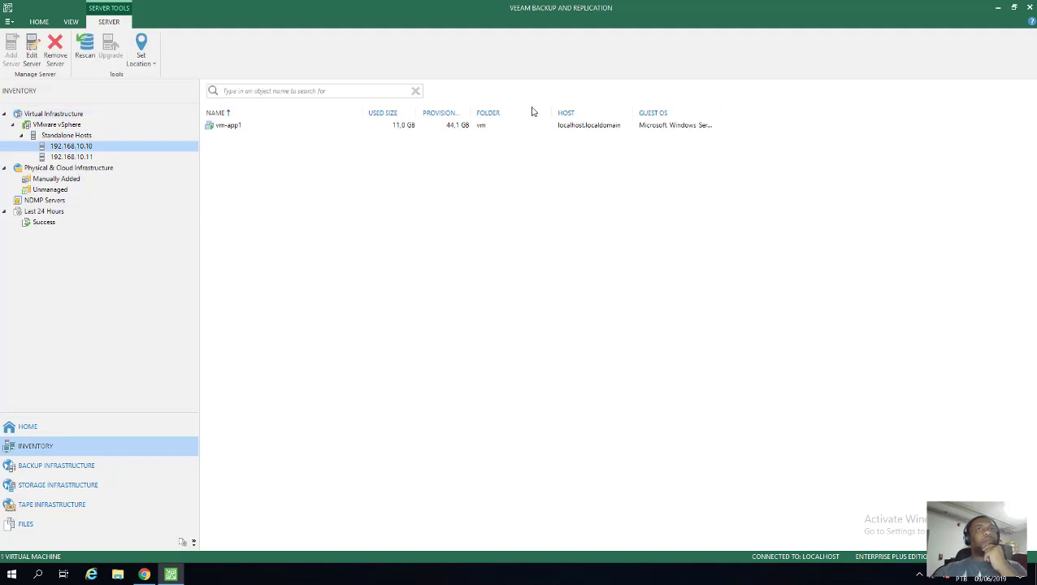
pyautogui.click(91, 156)
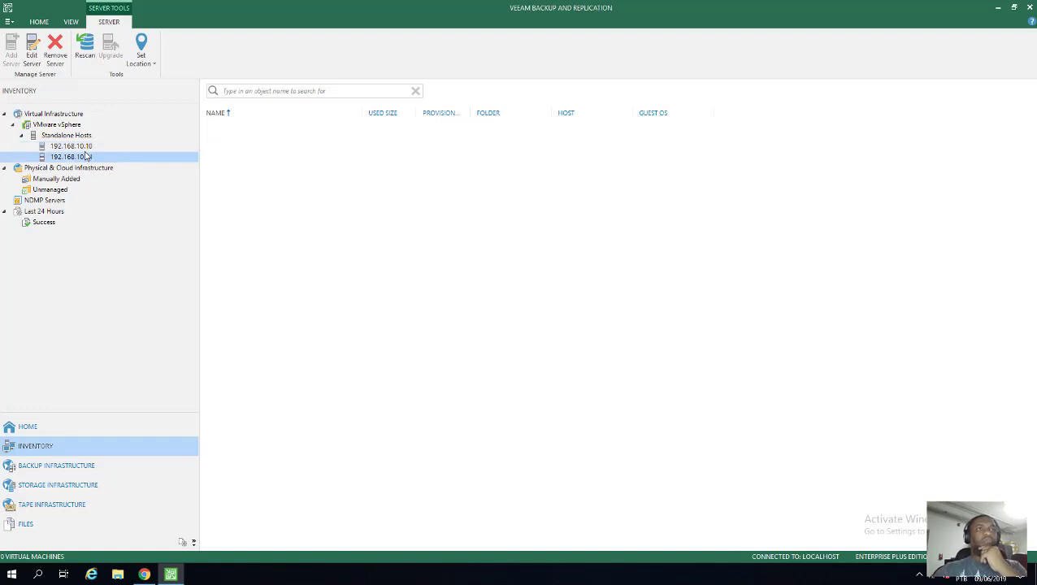
pyautogui.click(87, 147)
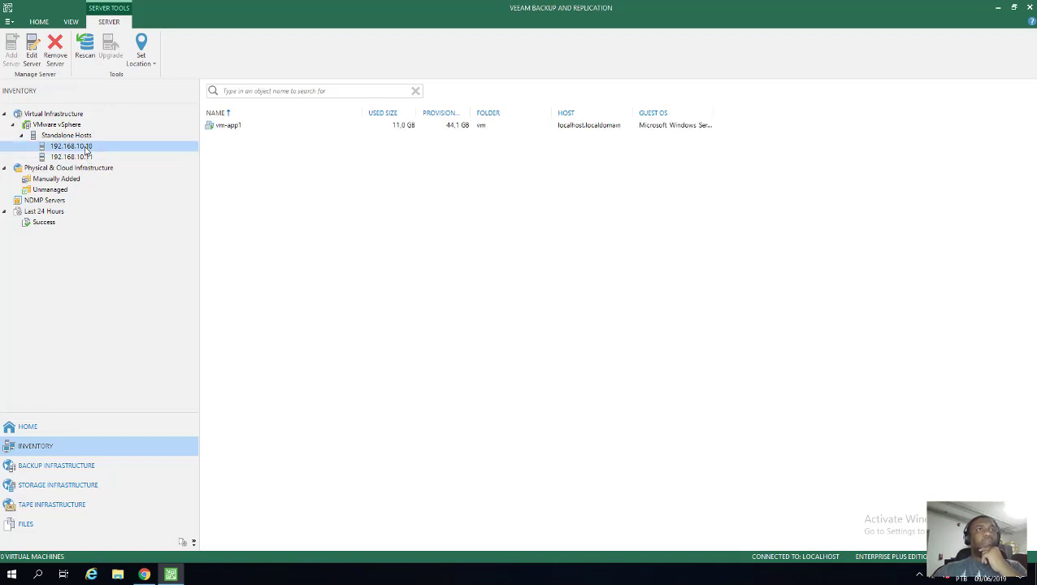
# - Review the four configured backup repositories in the backup infrastructure
pyautogui.click(68, 471)
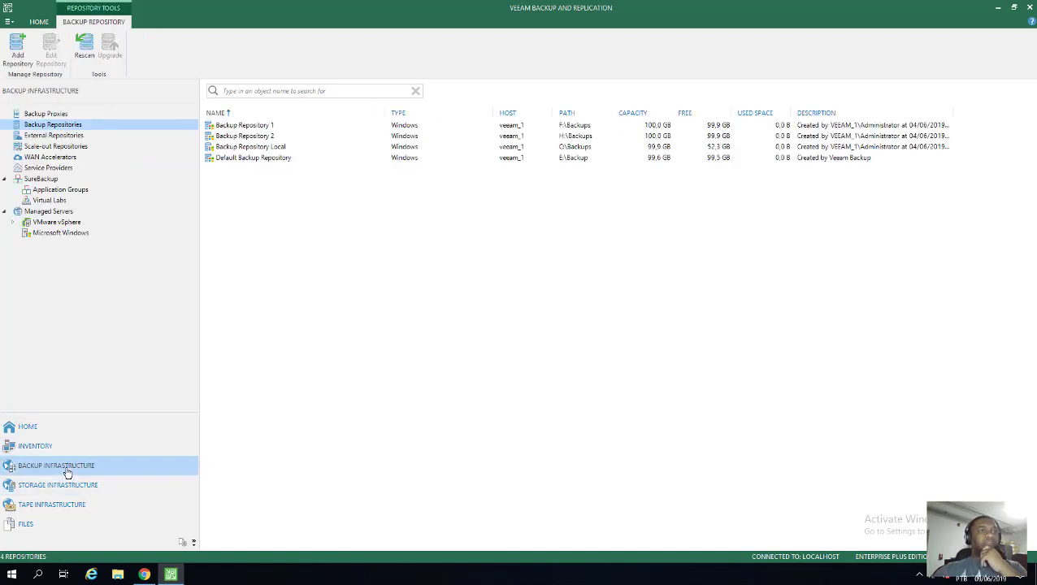
pyautogui.click(273, 126)
pyautogui.click(272, 137)
pyautogui.click(273, 147)
pyautogui.click(277, 159)
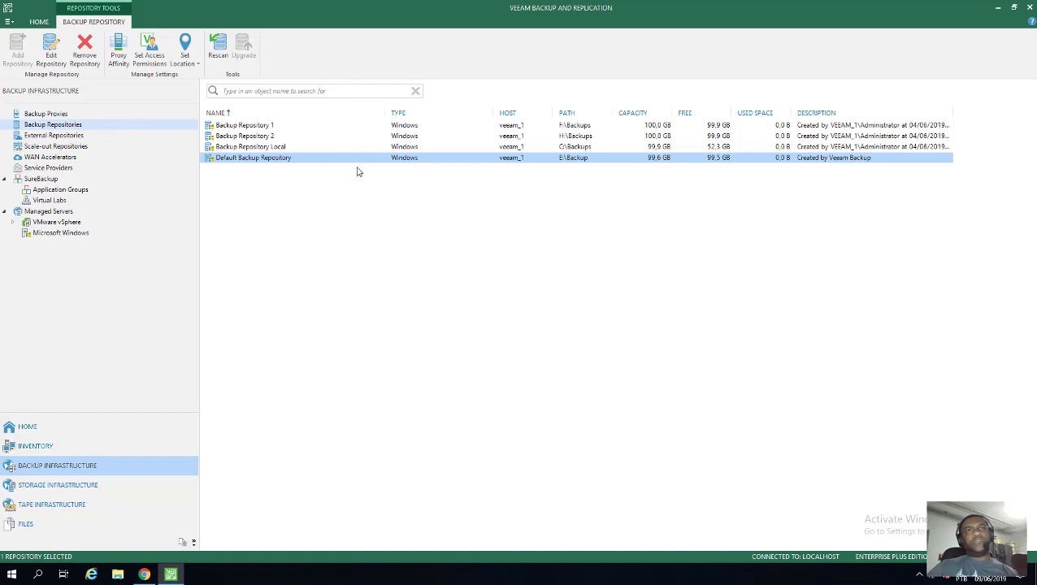
# - Compare the path and free space of Backup Repository Local and Default Backup Repository
pyautogui.click(277, 148)
pyautogui.click(277, 159)
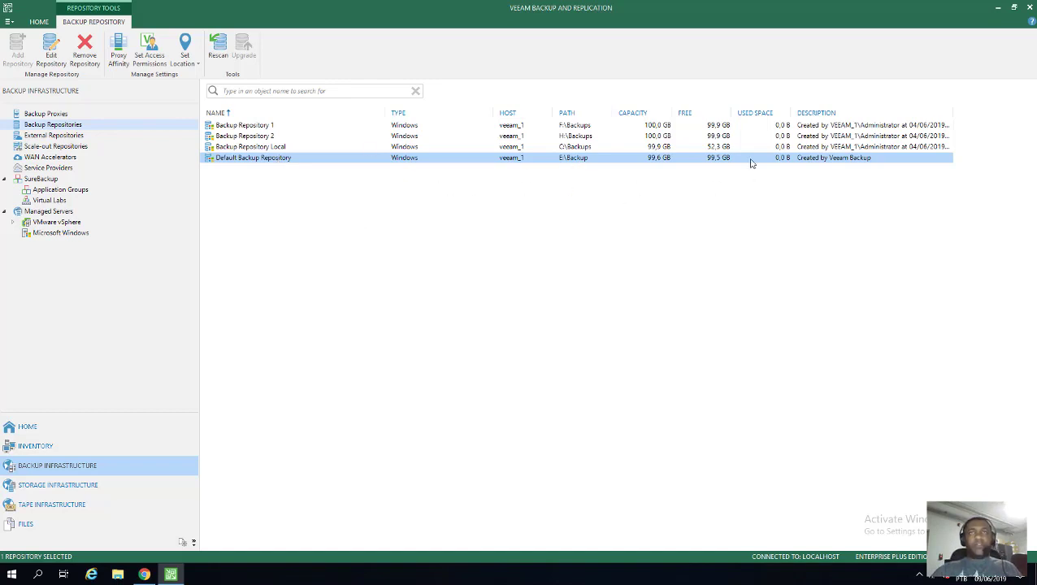
pyautogui.click(567, 149)
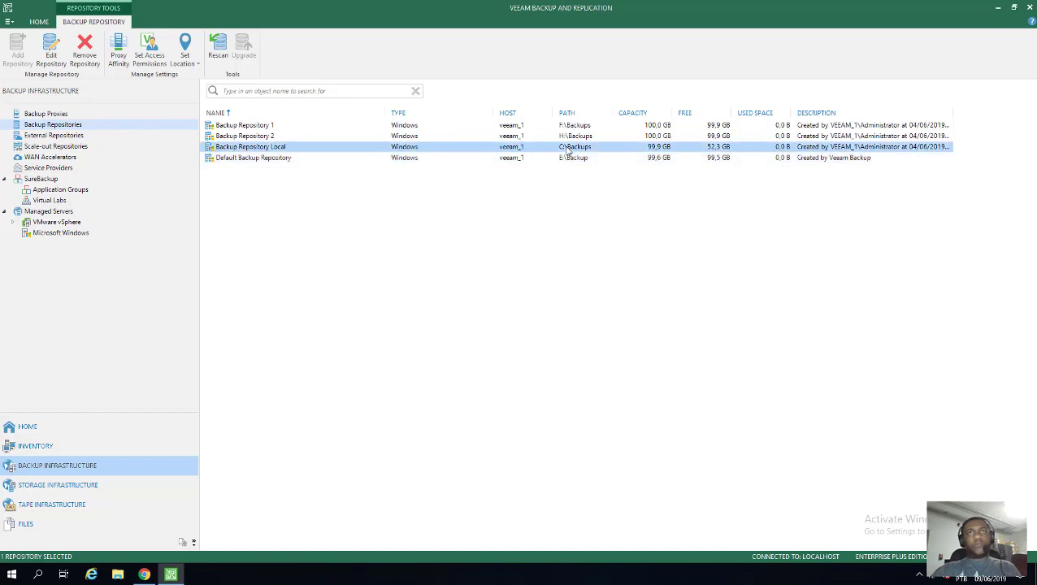
pyautogui.click(275, 159)
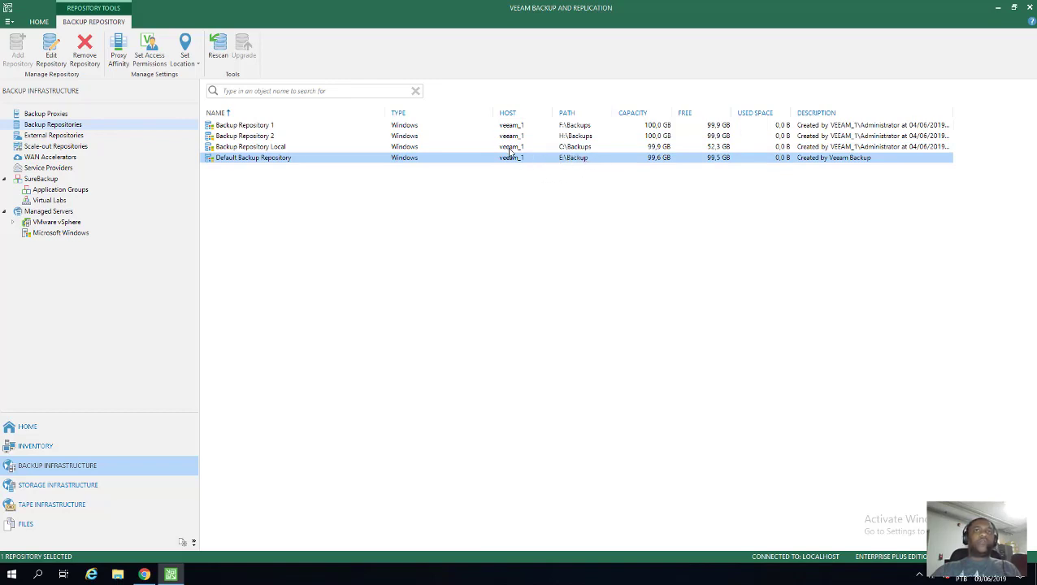
pyautogui.click(444, 149)
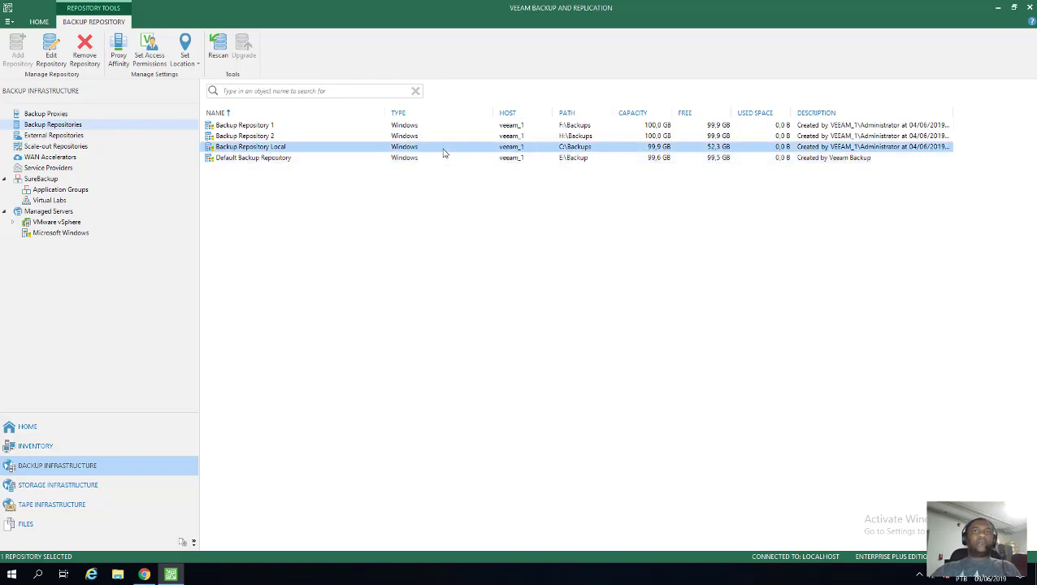
pyautogui.click(312, 161)
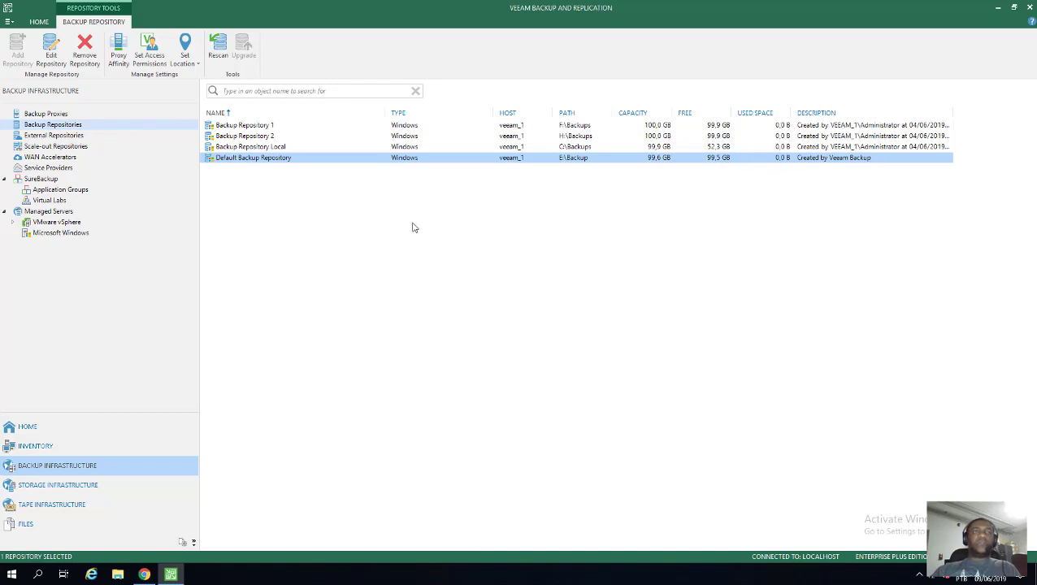
pyautogui.click(302, 148)
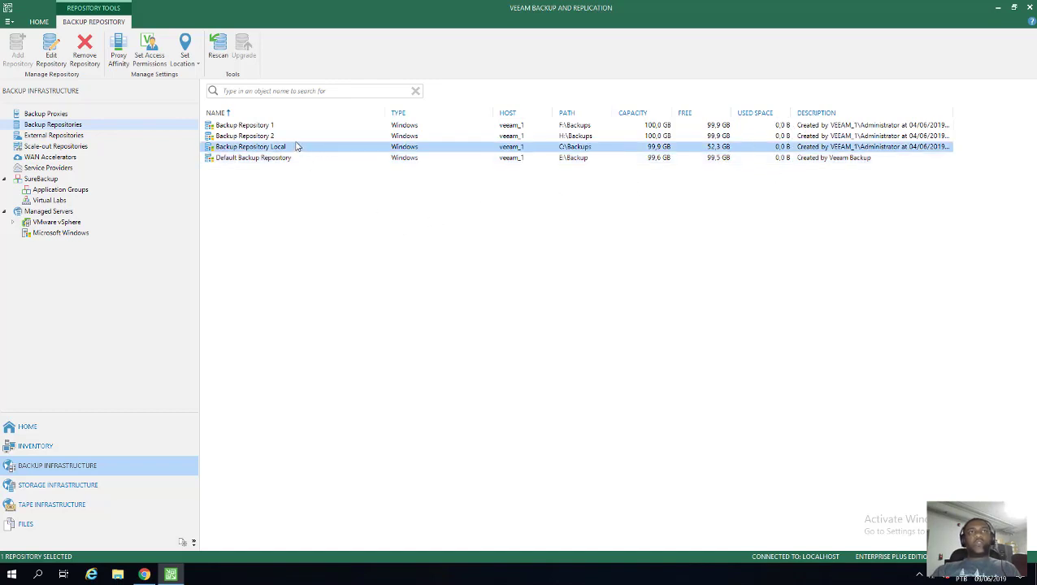
# - Compare the path and capacity of Backup Repository 1 and Backup Repository 2
pyautogui.click(295, 135)
pyautogui.press('Up')
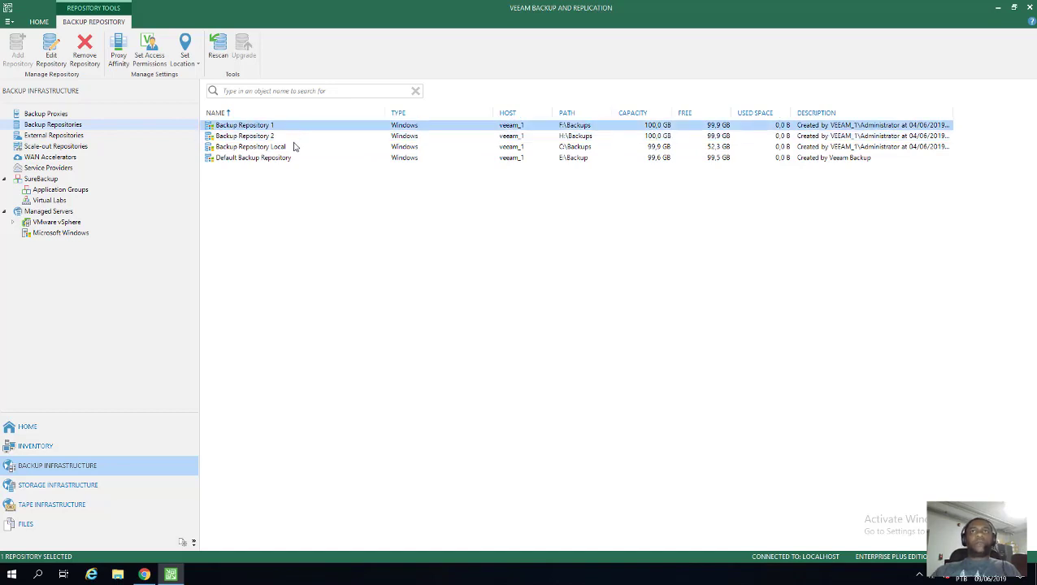
pyautogui.click(281, 136)
pyautogui.press('Up')
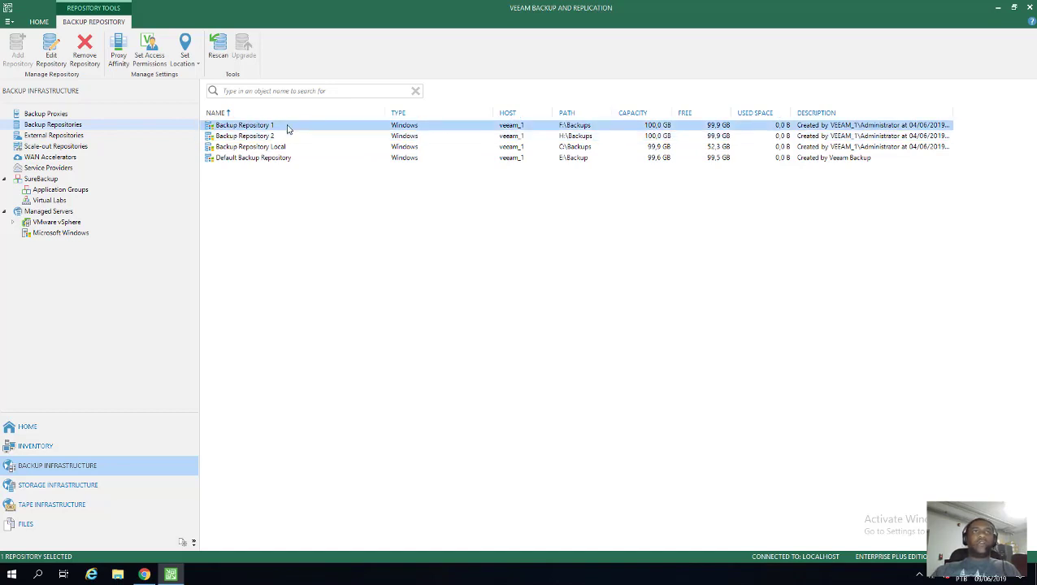
pyautogui.click(290, 138)
pyautogui.click(290, 130)
pyautogui.click(292, 139)
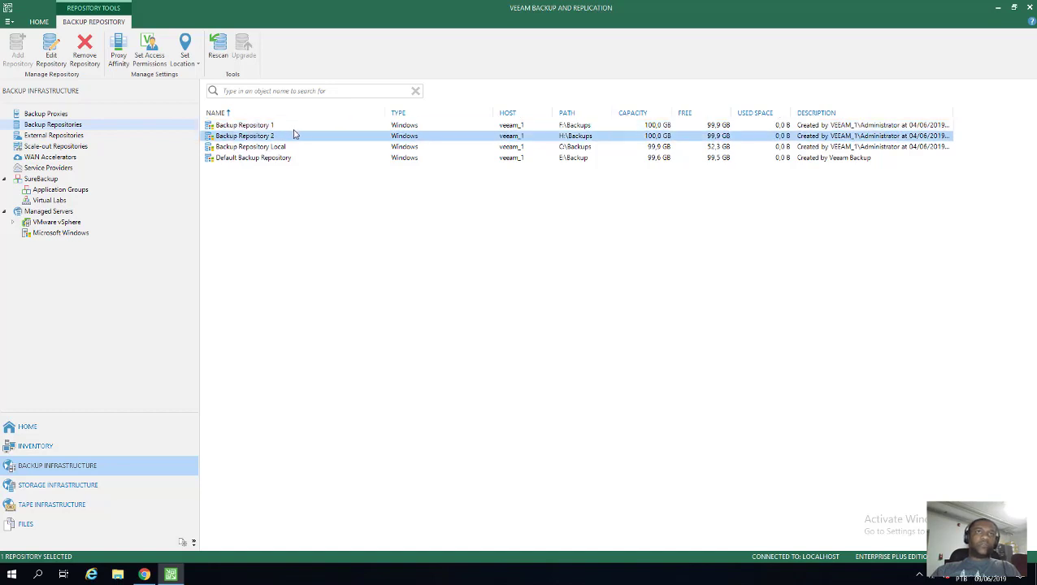
pyautogui.click(296, 128)
pyautogui.click(297, 138)
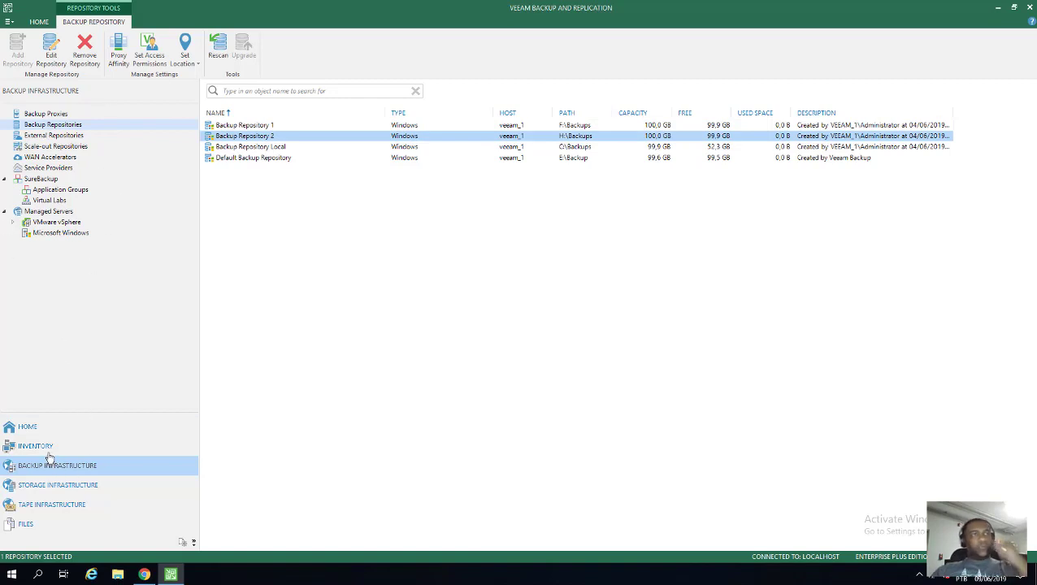
# - Start a new virtual machine backup job, keeping its default name
pyautogui.click(39, 431)
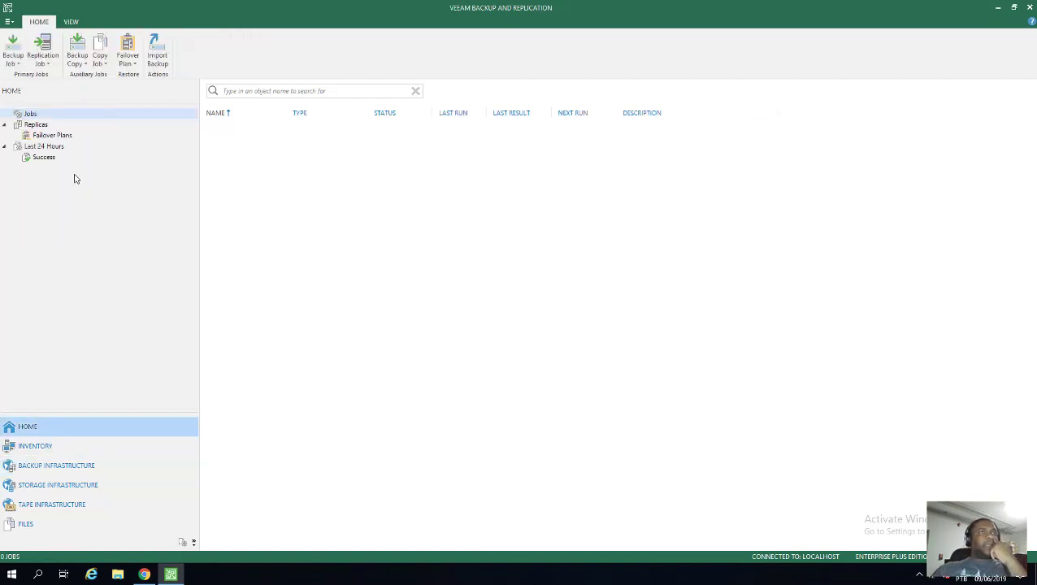
pyautogui.click(53, 117)
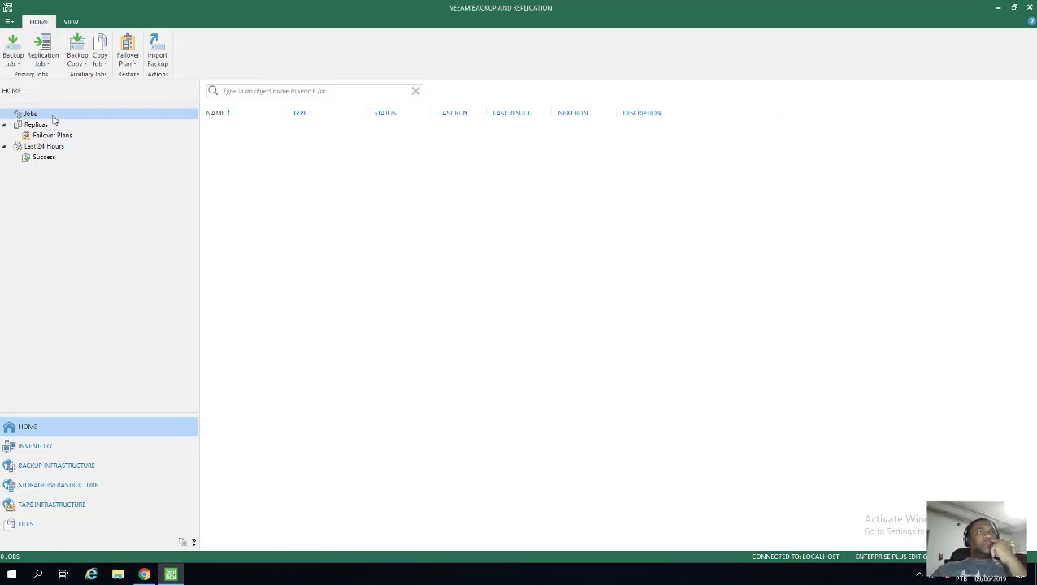
pyautogui.click(12, 54)
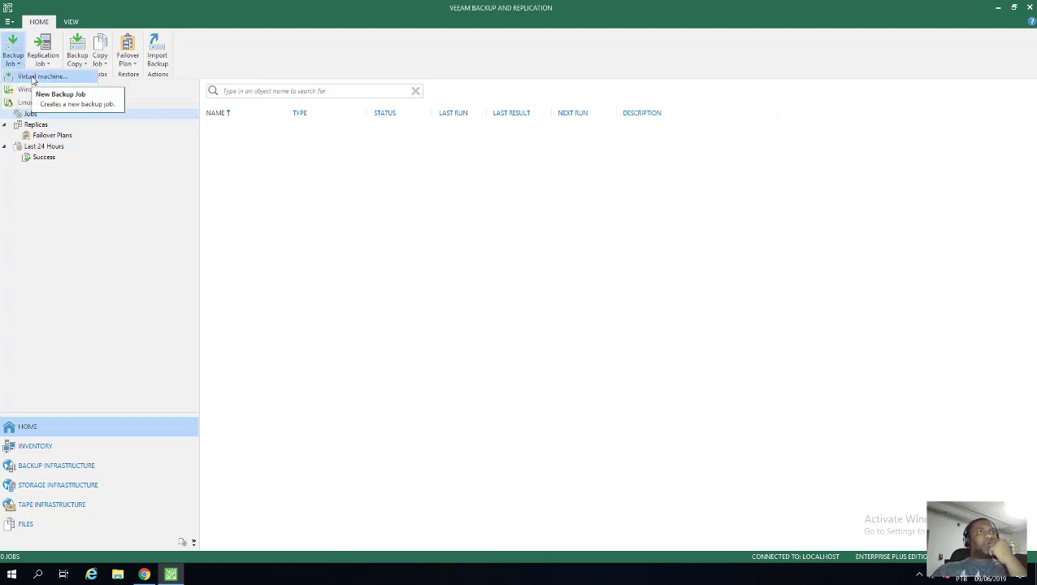
pyautogui.click(33, 77)
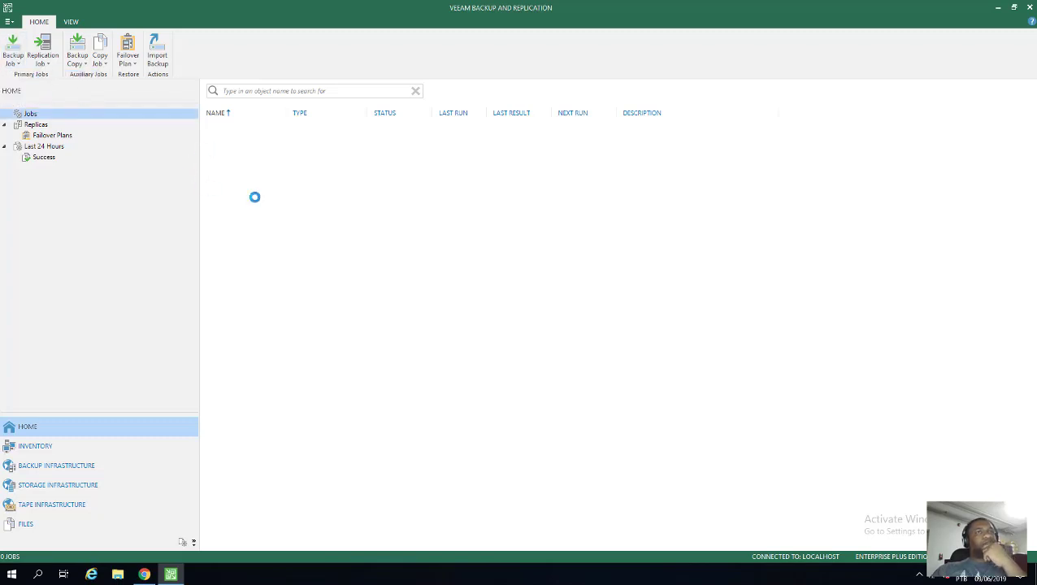
pyautogui.click(599, 413)
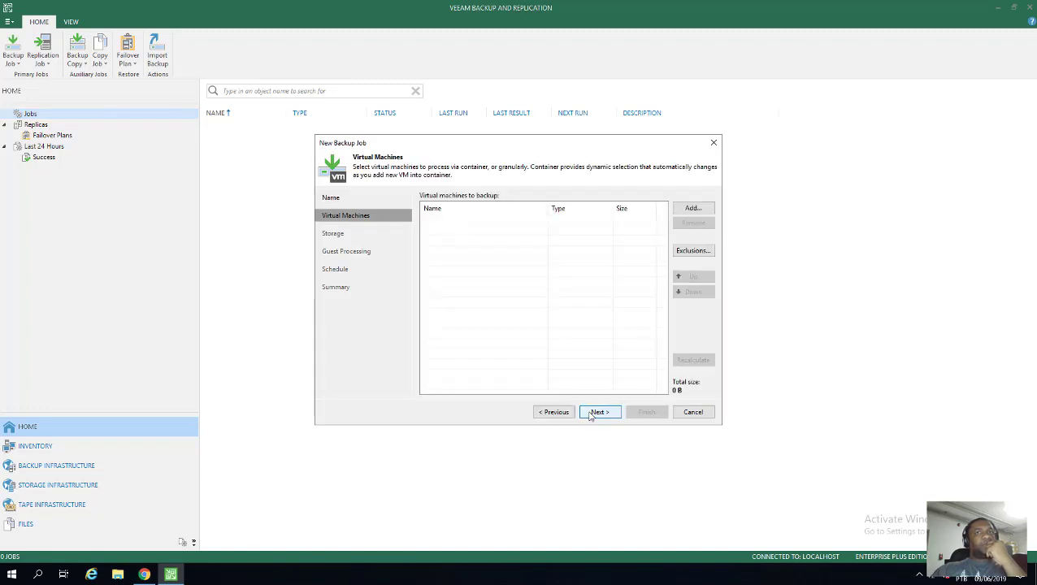
# - Add vm-app1 from host 192.168.10.10 to the backup job and continue to the storage settings
pyautogui.click(692, 208)
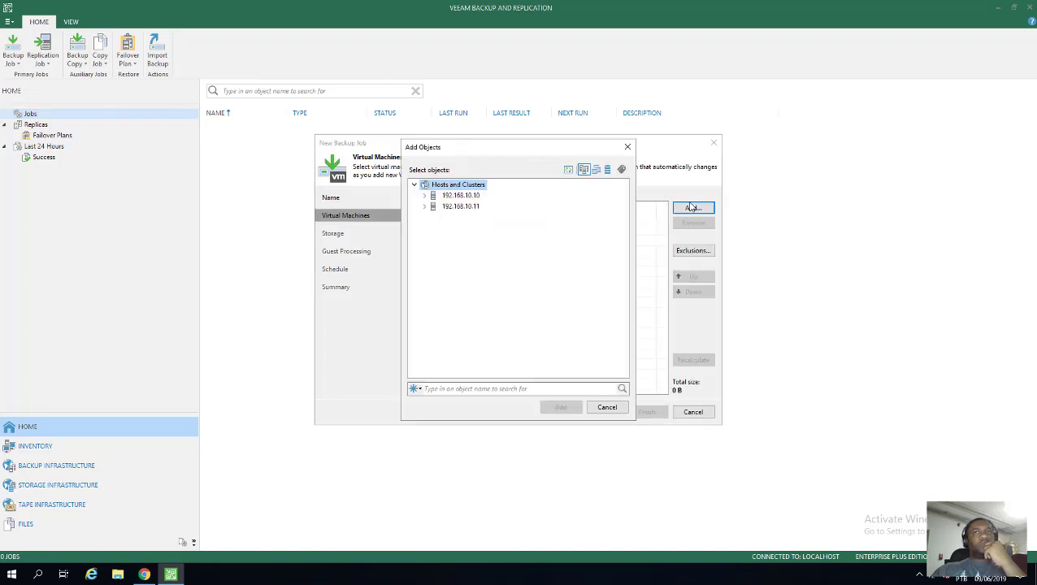
pyautogui.click(425, 197)
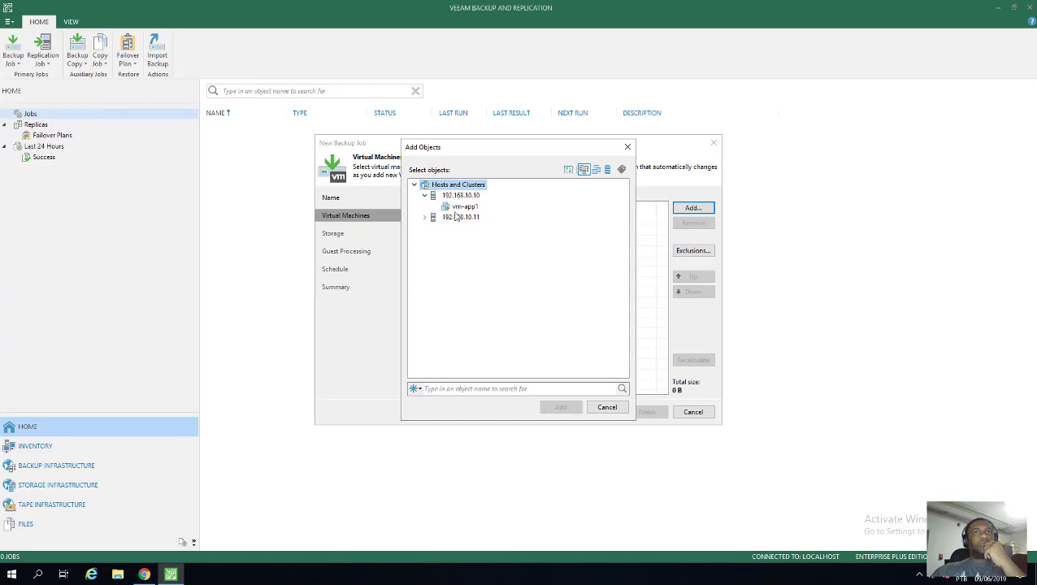
pyautogui.click(461, 208)
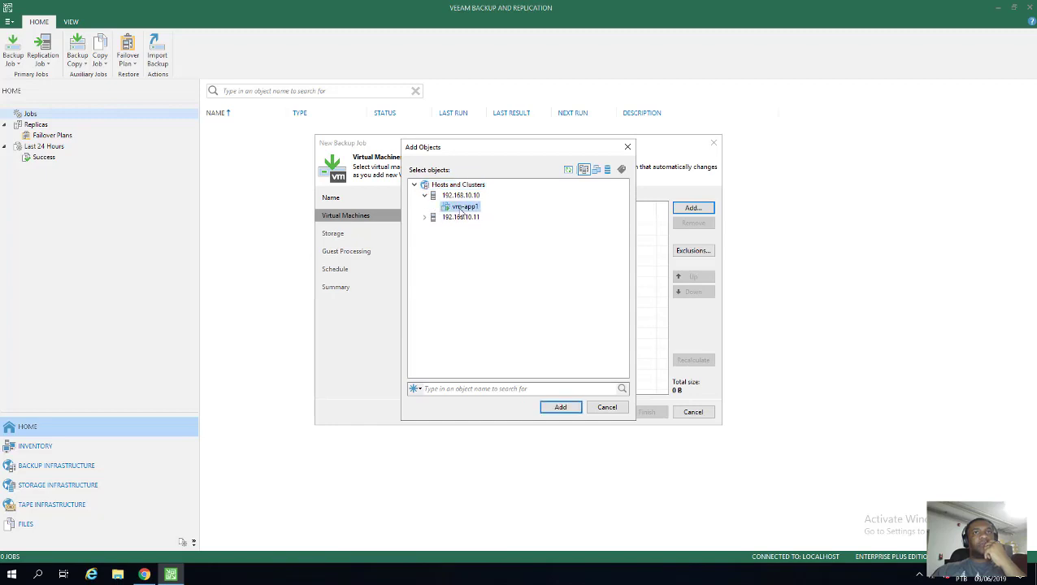
pyautogui.click(561, 409)
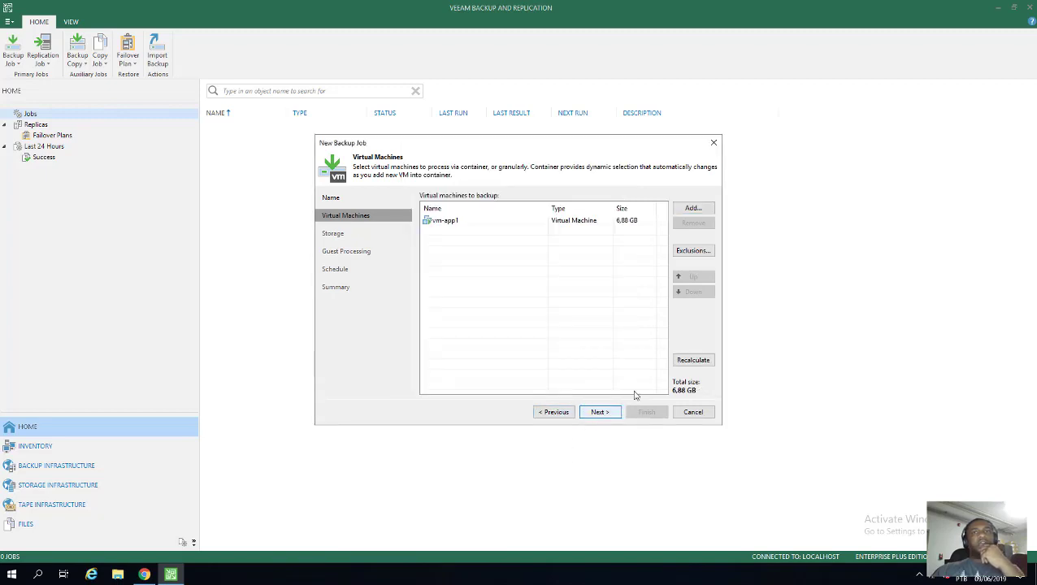
pyautogui.click(599, 413)
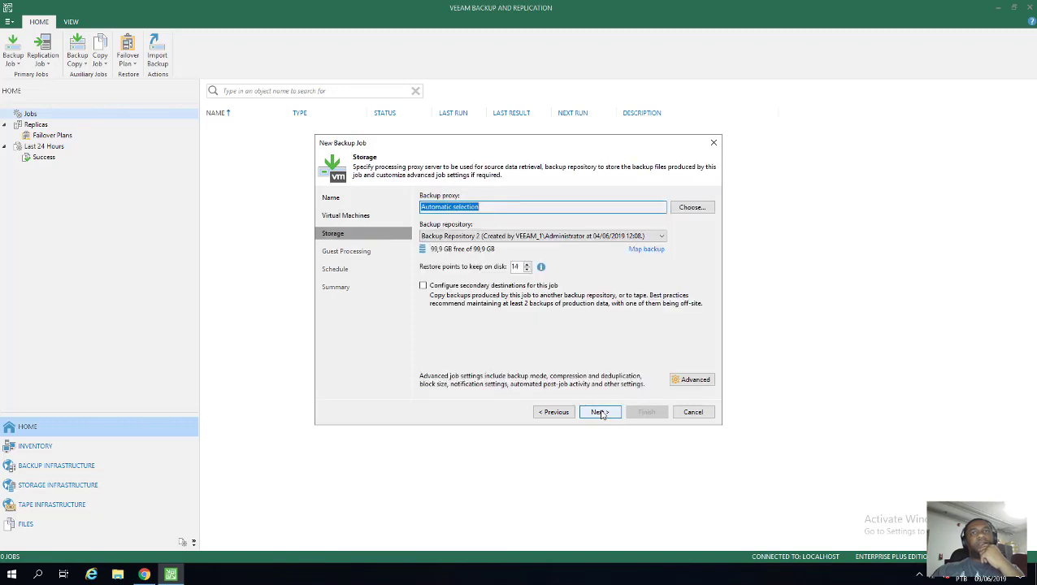
# - Compare the free space of the four repositories offered as the backup job's destination, and exit the job without applying changes
pyautogui.click(608, 237)
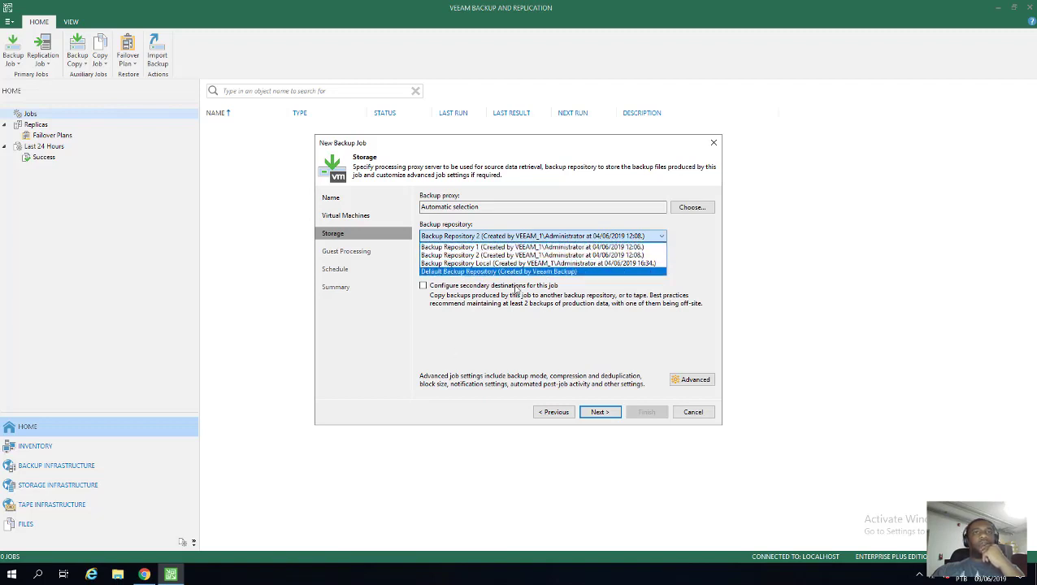
pyautogui.click(489, 248)
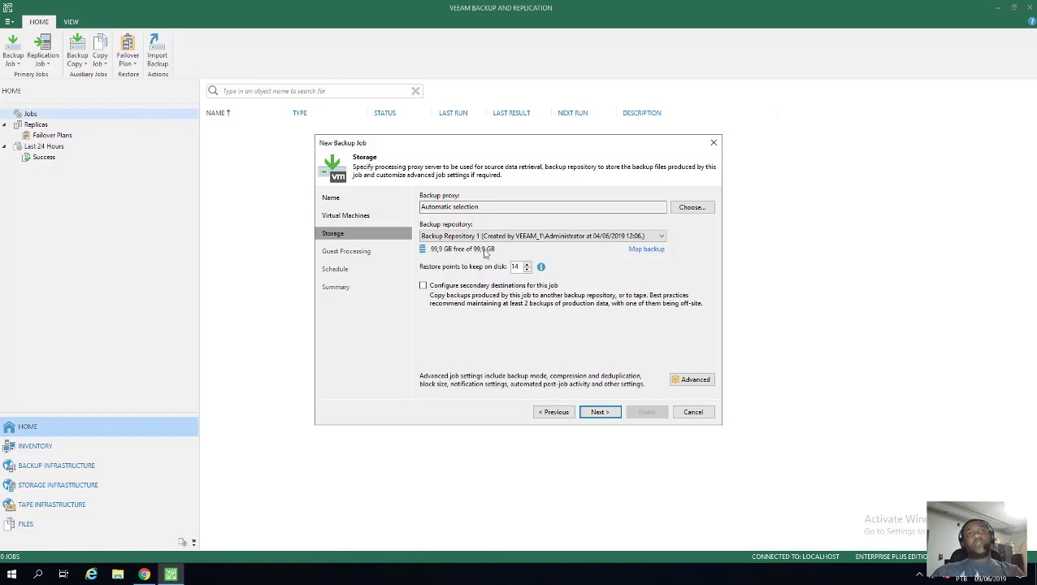
pyautogui.click(467, 236)
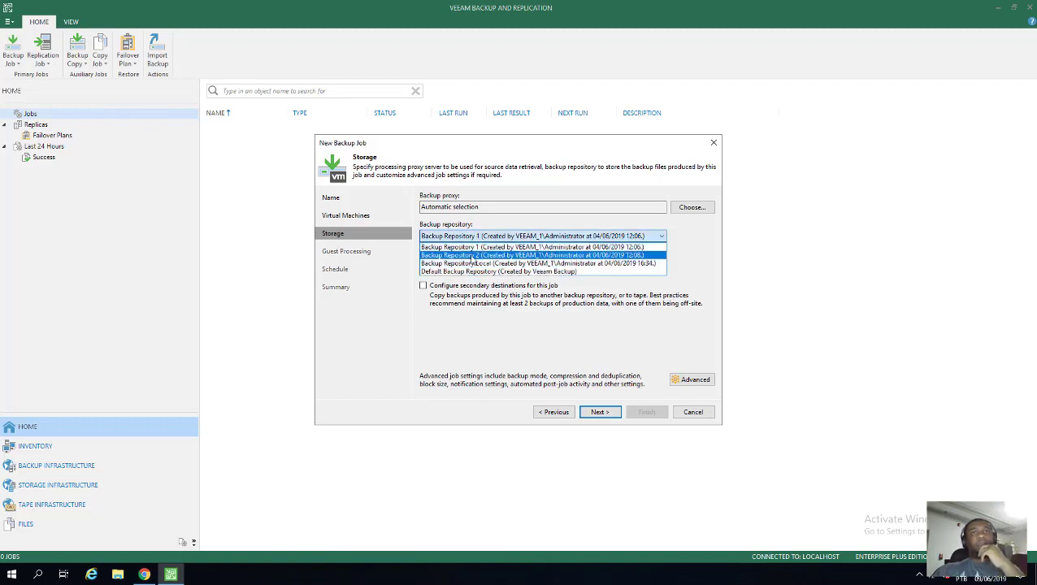
pyautogui.click(472, 258)
pyautogui.click(477, 237)
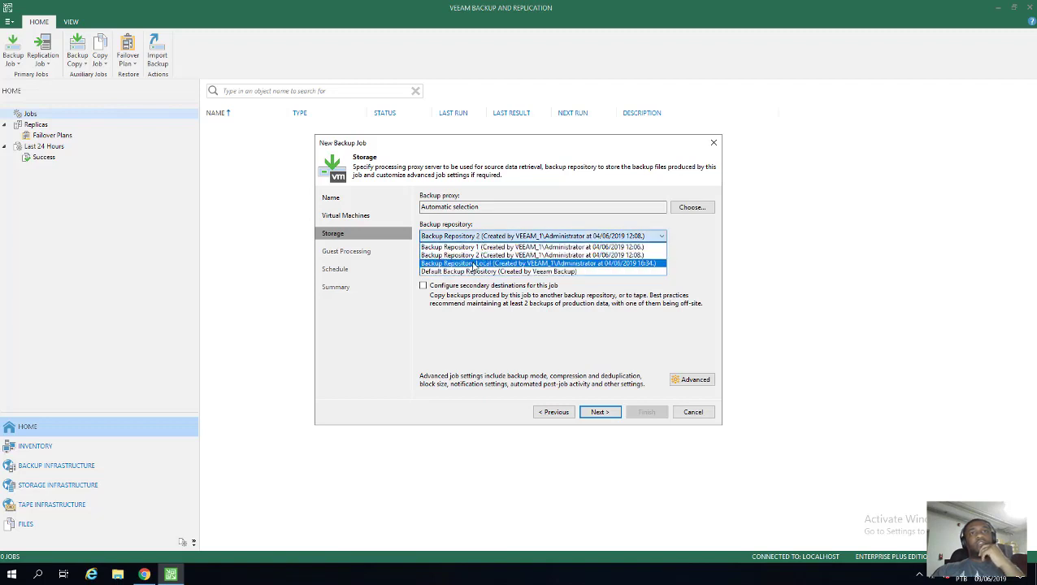
pyautogui.click(470, 263)
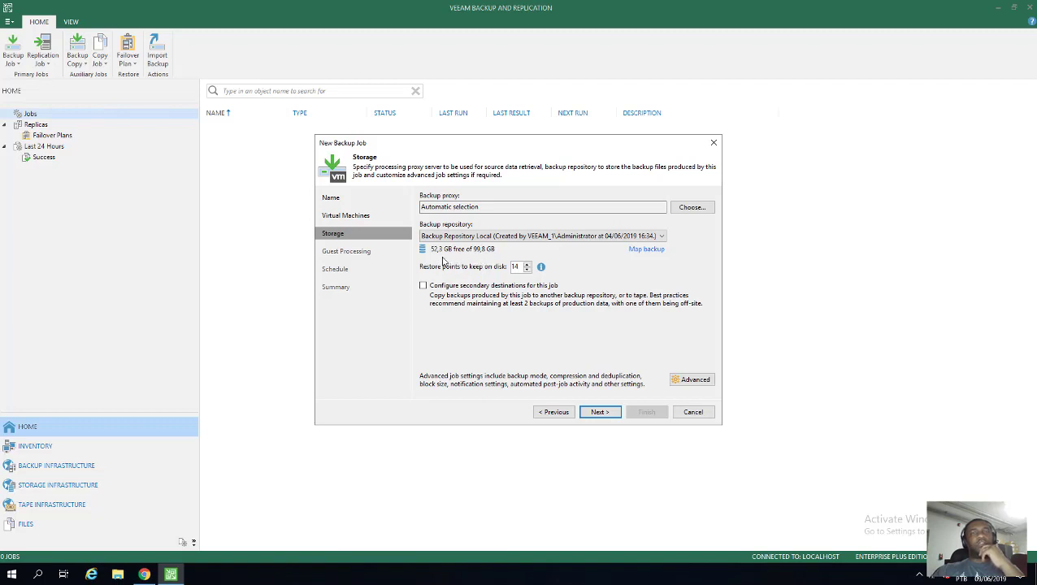
pyautogui.click(495, 237)
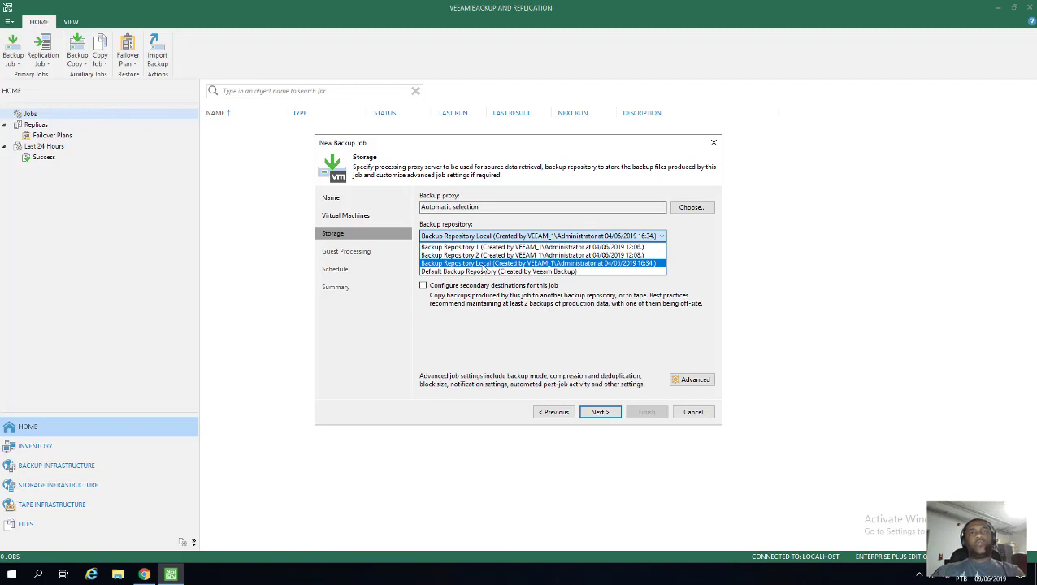
pyautogui.click(483, 265)
pyautogui.click(470, 237)
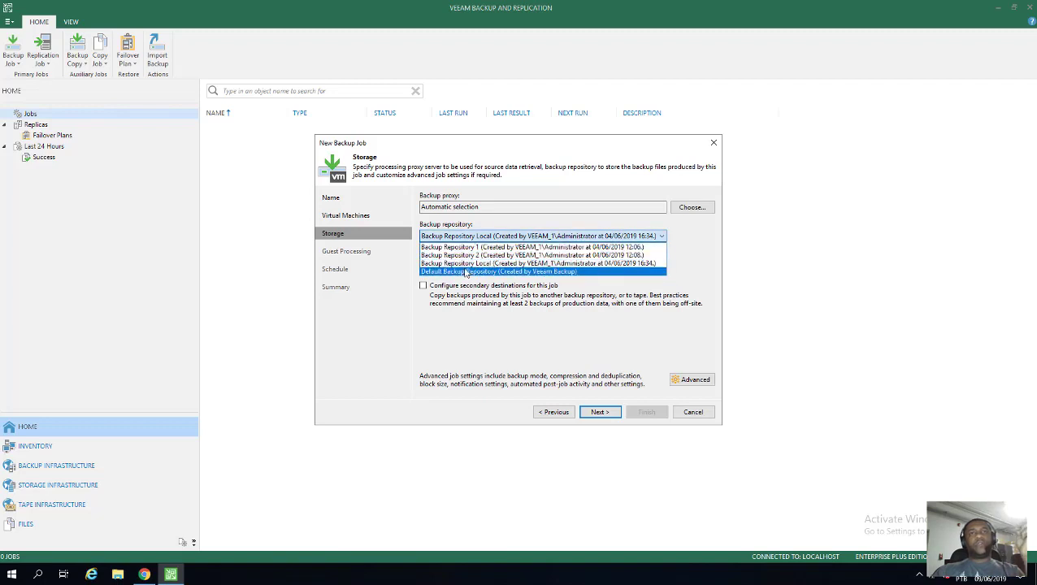
pyautogui.click(466, 272)
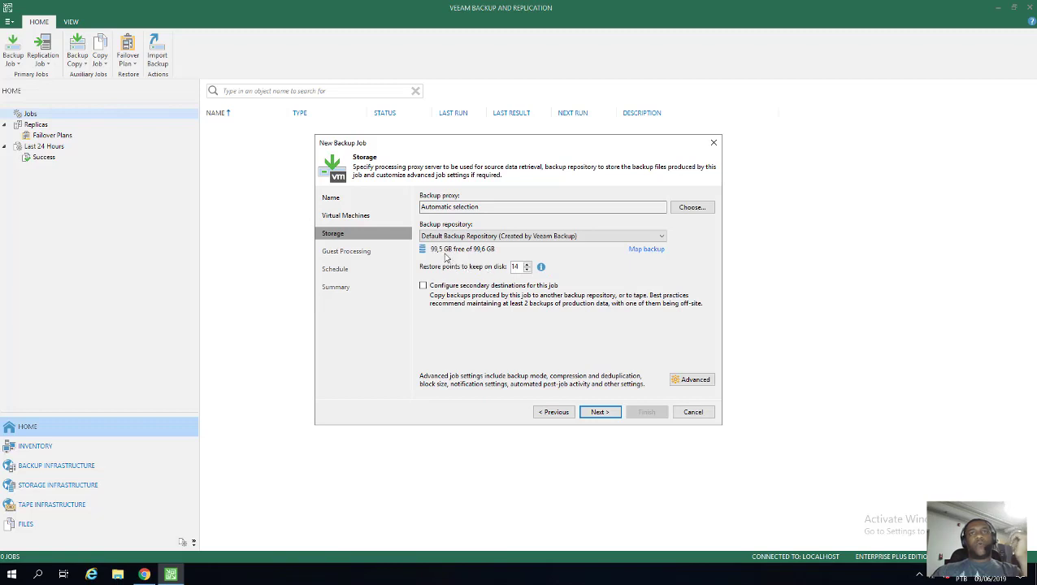
pyautogui.click(696, 412)
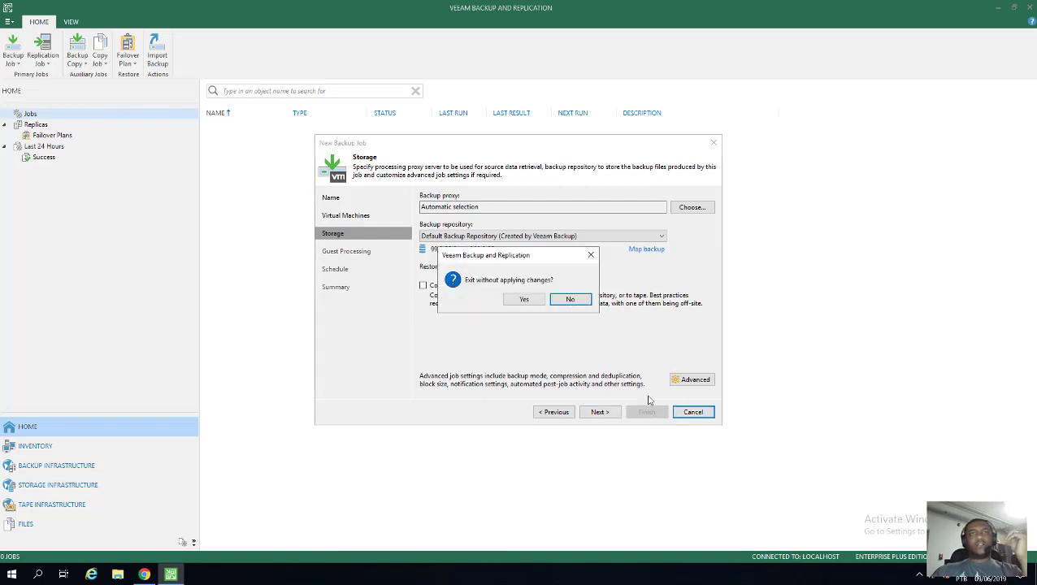
pyautogui.click(522, 300)
# - Rescan the backup repositories in the backup infrastructure and close the synchronization log
pyautogui.click(51, 465)
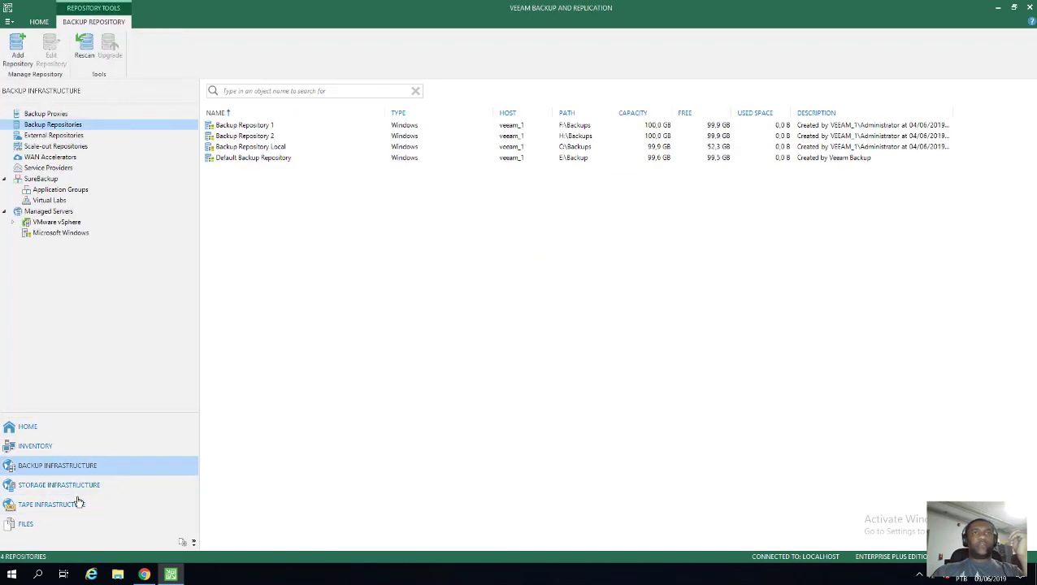
pyautogui.rightClick(431, 278)
pyautogui.click(479, 301)
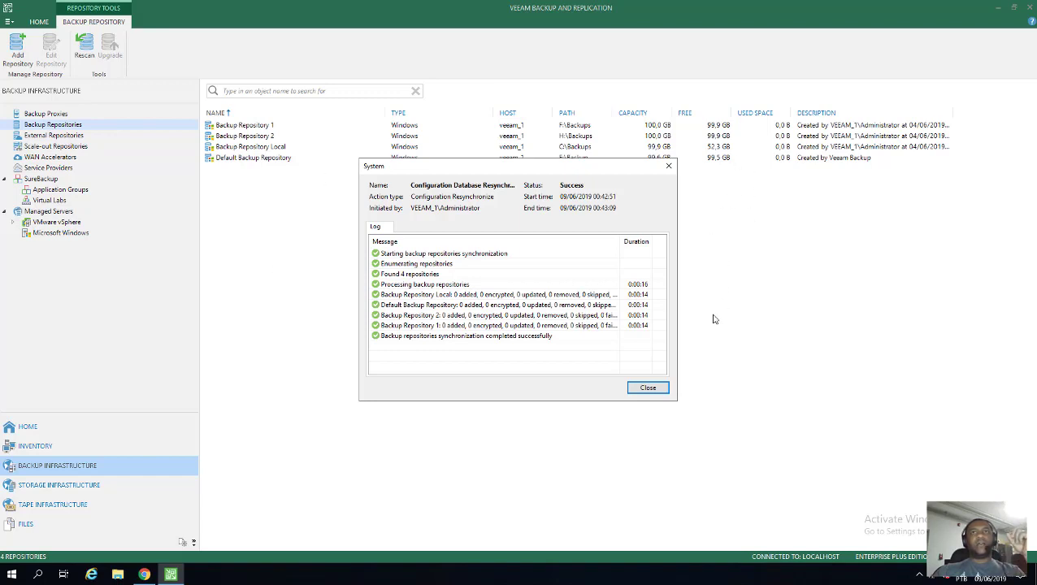
pyautogui.click(638, 389)
# - Review the storage types available for a new backup repository without adding one
pyautogui.rightClick(329, 264)
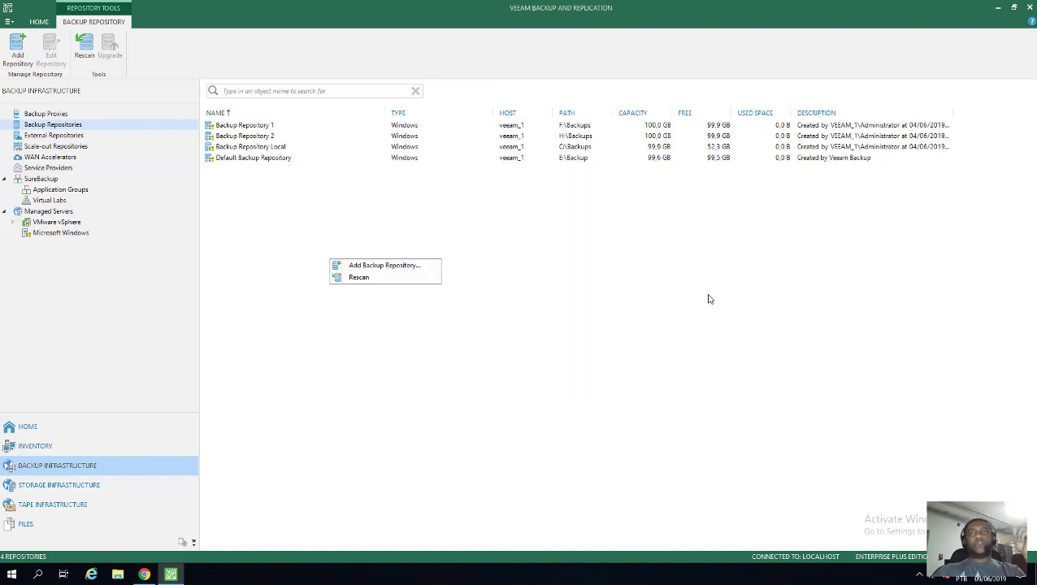
pyautogui.click(400, 267)
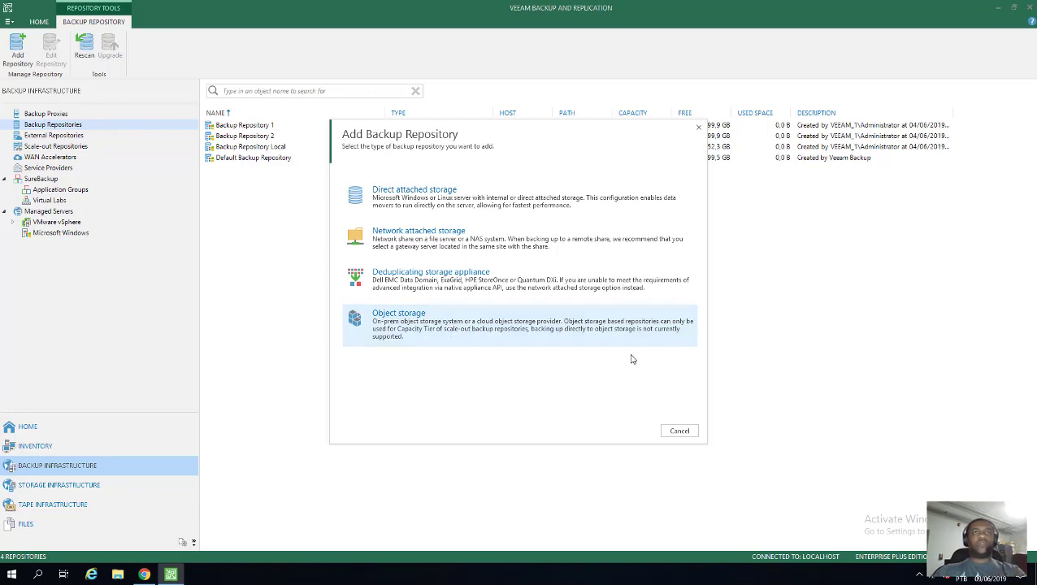
pyautogui.click(679, 431)
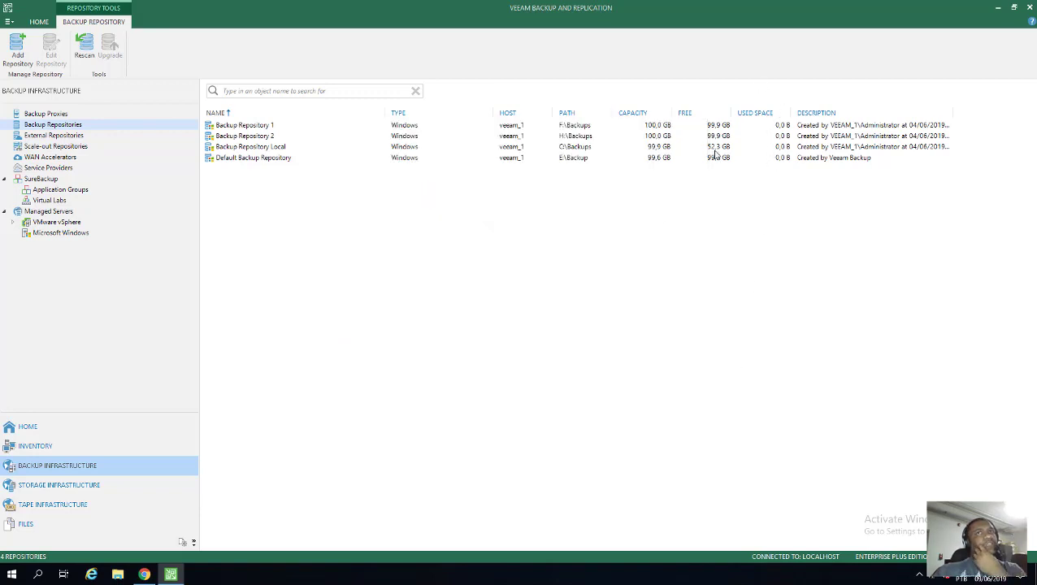
# - Compare the capacity and free space of Backup Repository Local, Default Backup Repository, Backup Repository 1 and Backup Repository 2
pyautogui.click(660, 148)
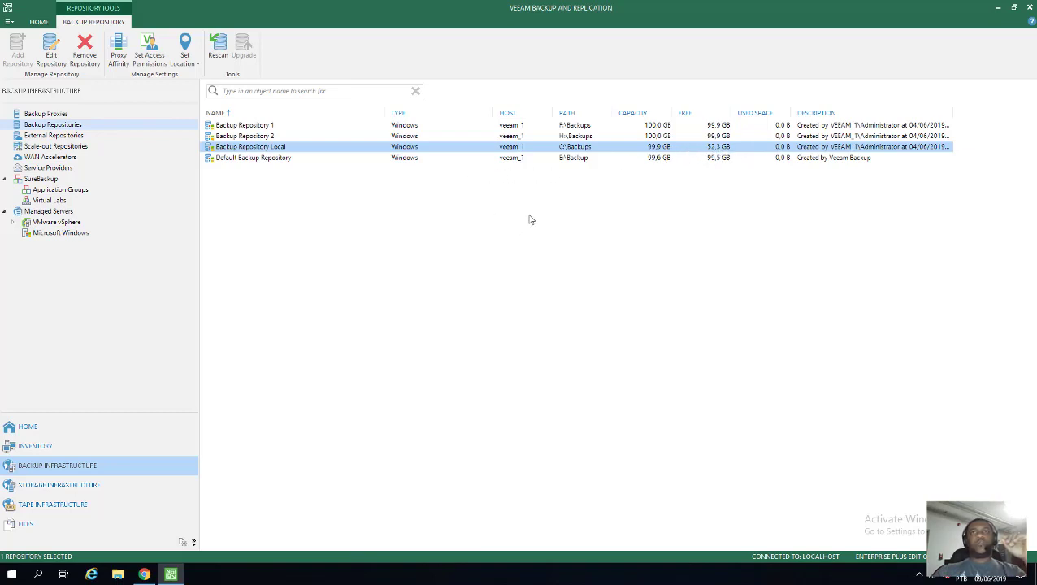
pyautogui.click(668, 158)
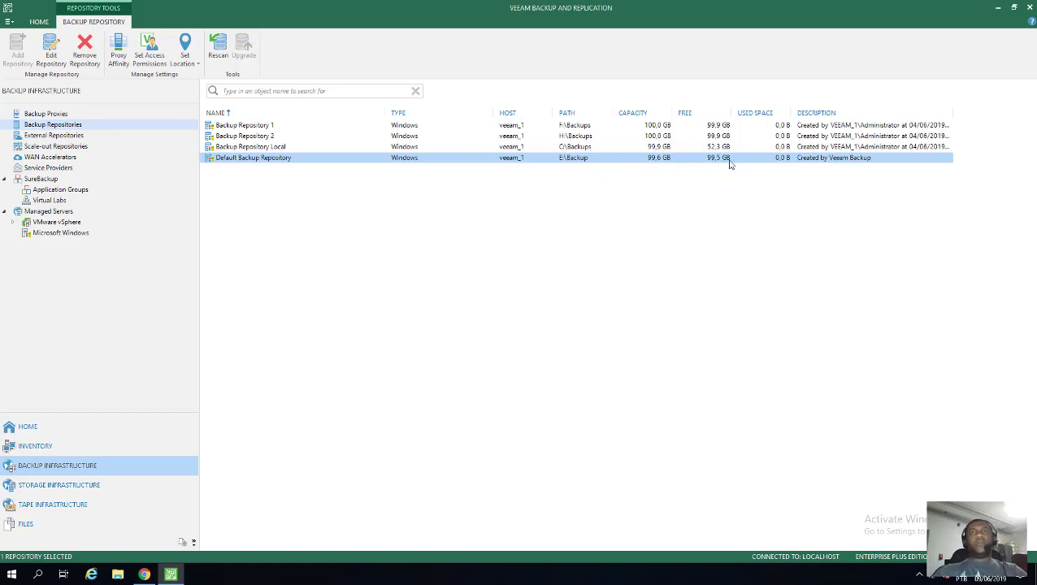
pyautogui.click(341, 146)
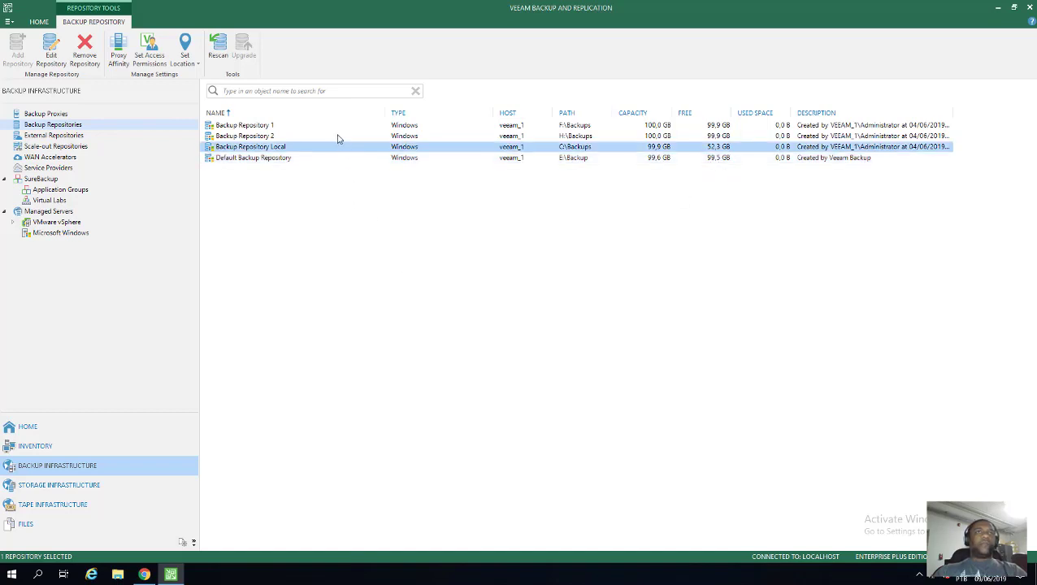
pyautogui.click(333, 126)
pyautogui.click(334, 136)
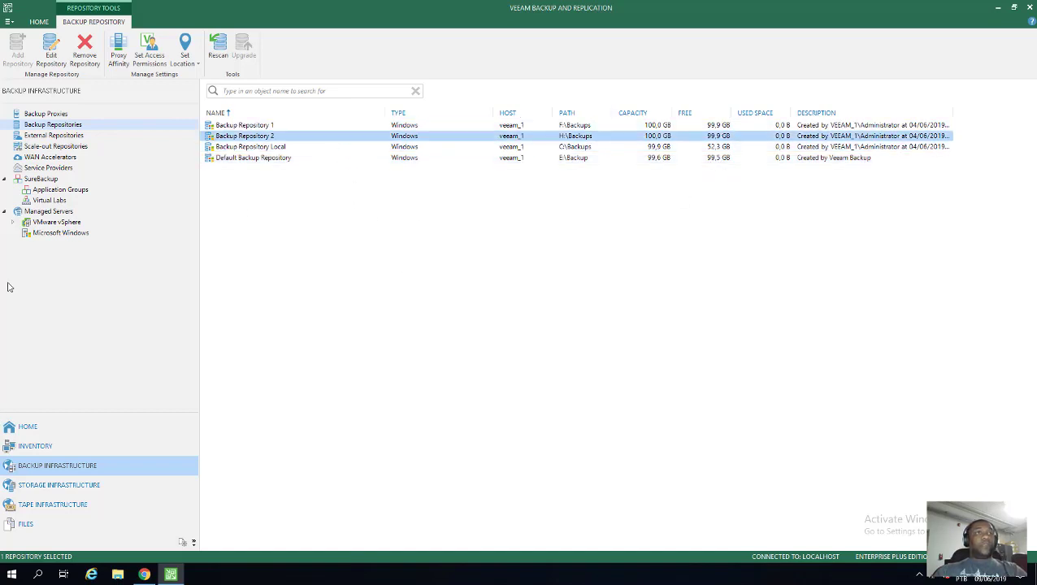
pyautogui.click(52, 447)
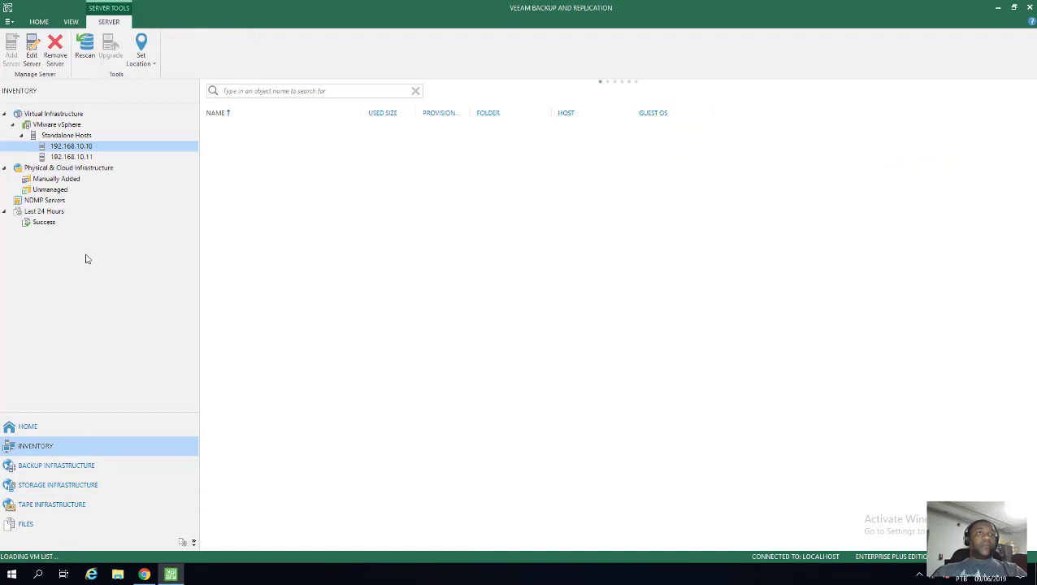
pyautogui.click(40, 432)
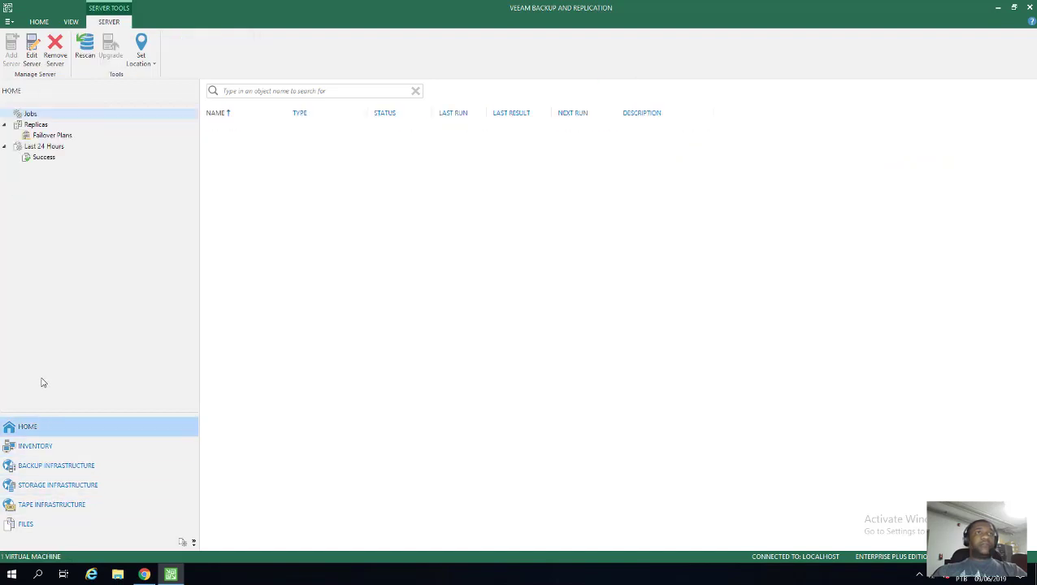
pyautogui.click(19, 62)
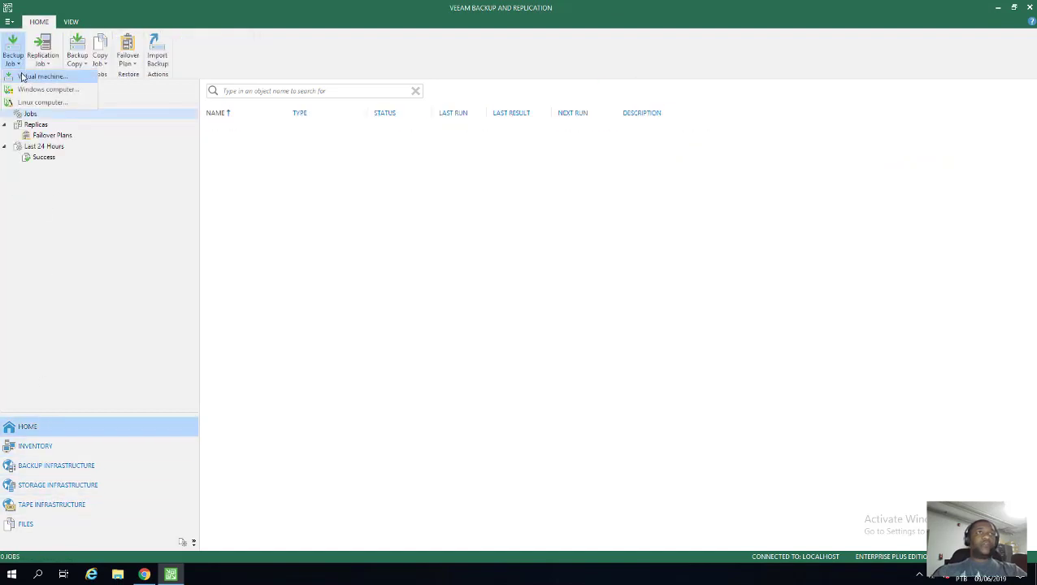
pyautogui.click(32, 77)
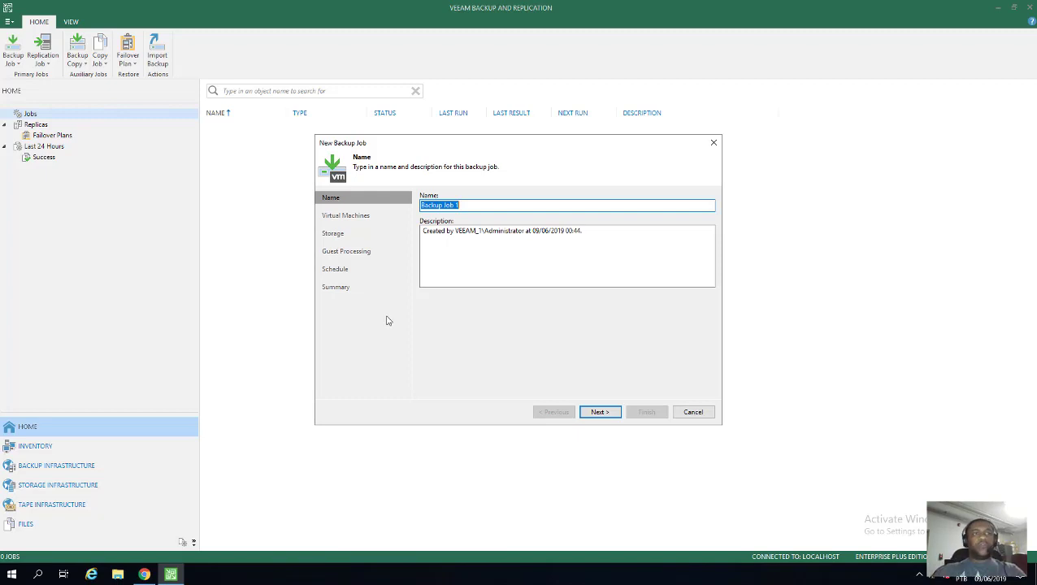
pyautogui.click(694, 412)
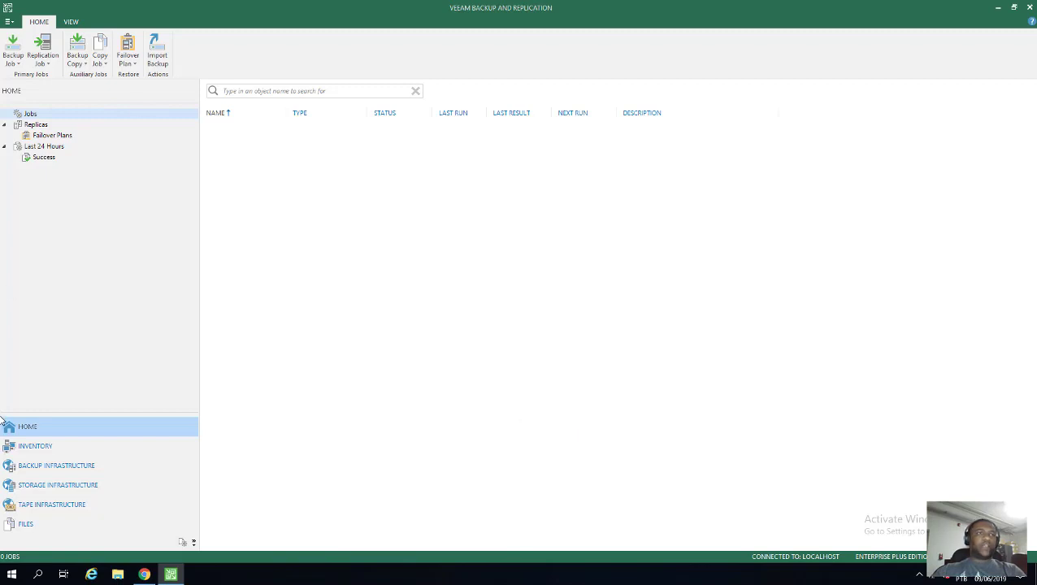
# - Start a new scale-out backup repository named PRODUCAO and continue to its performance tier settings
pyautogui.click(94, 469)
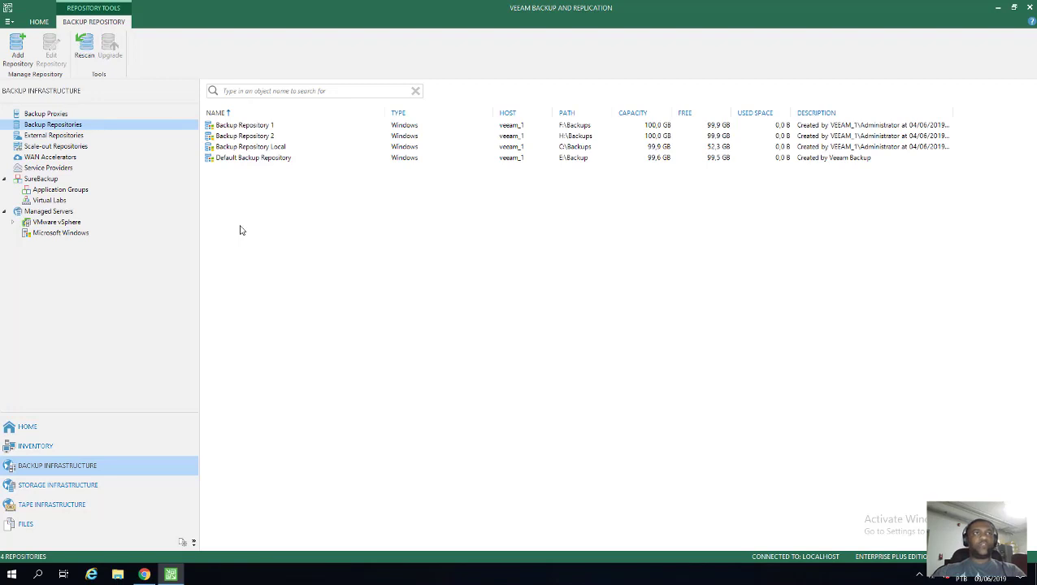
pyautogui.click(55, 147)
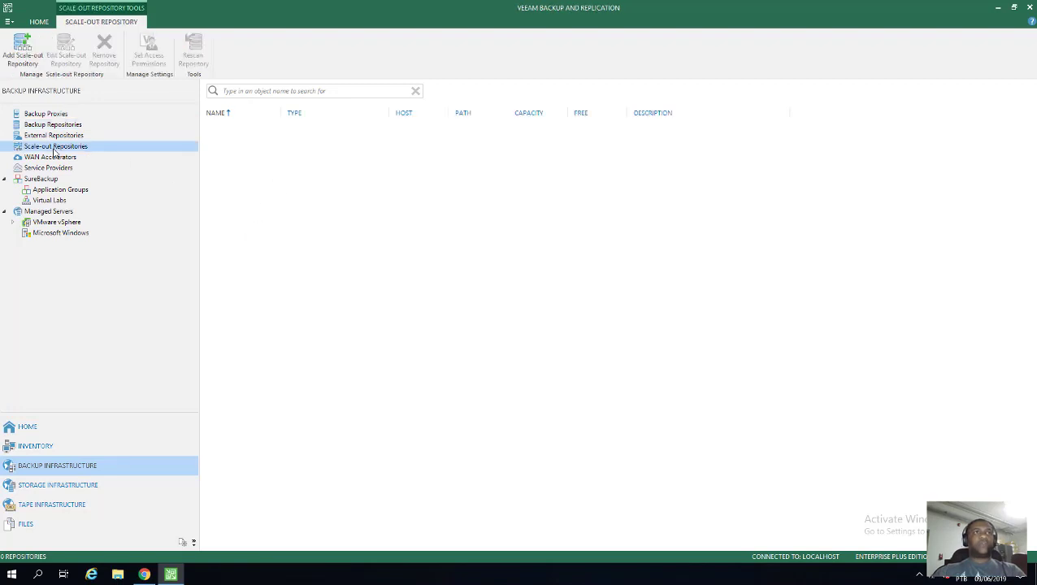
pyautogui.rightClick(257, 186)
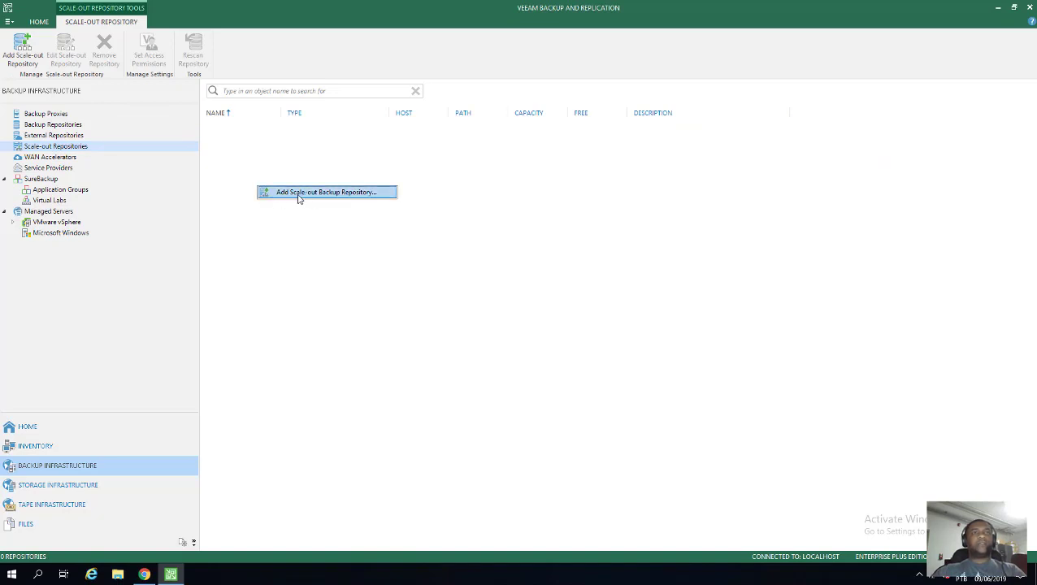
pyautogui.click(338, 193)
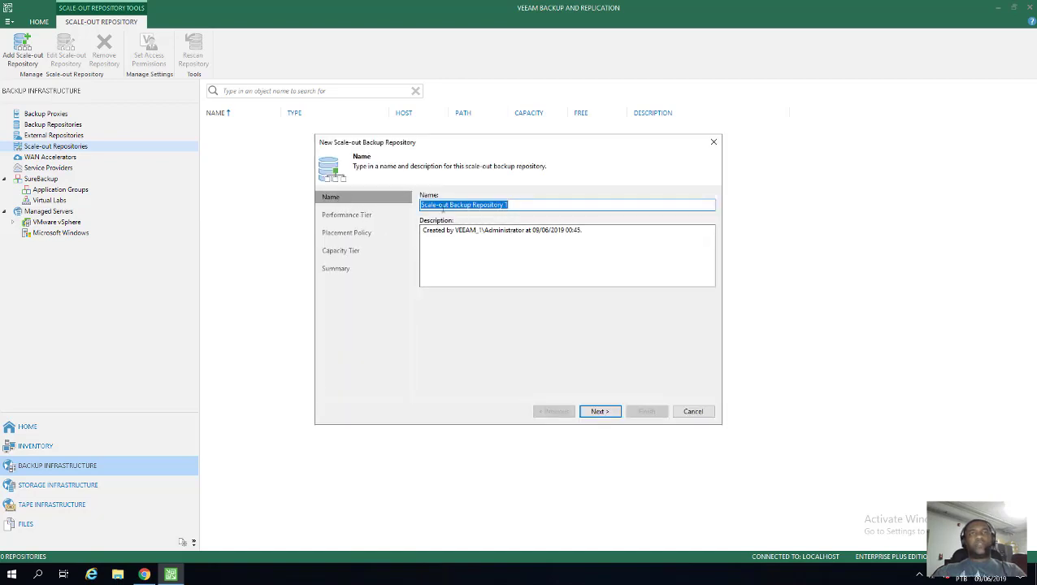
pyautogui.moveTo(440, 203); pyautogui.dragTo(528, 209)
pyautogui.click(525, 204)
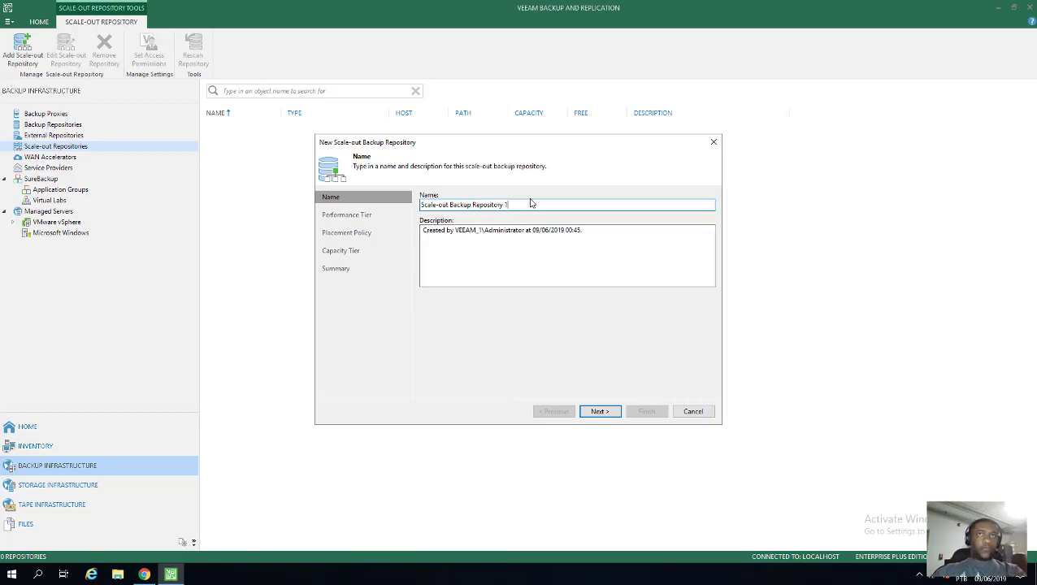
pyautogui.tripleClick(443, 206)
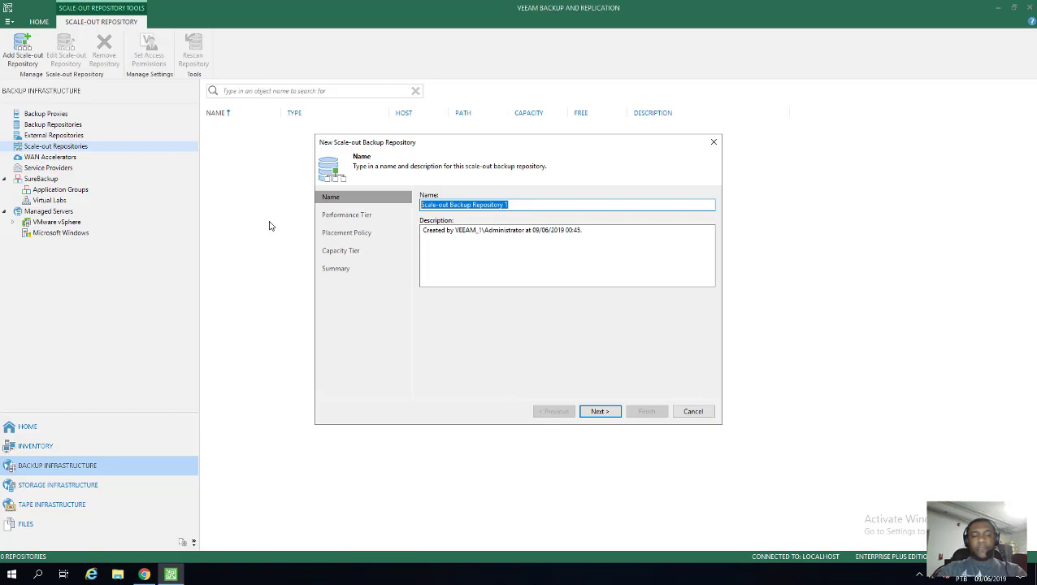
pyautogui.write('PRODUCAO')
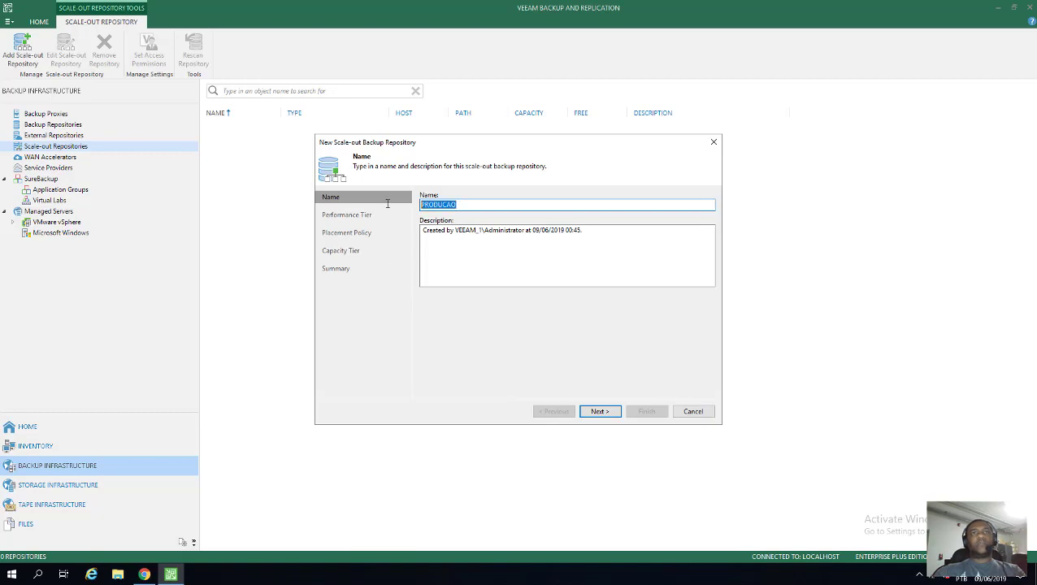
pyautogui.moveTo(458, 205); pyautogui.dragTo(388, 204)
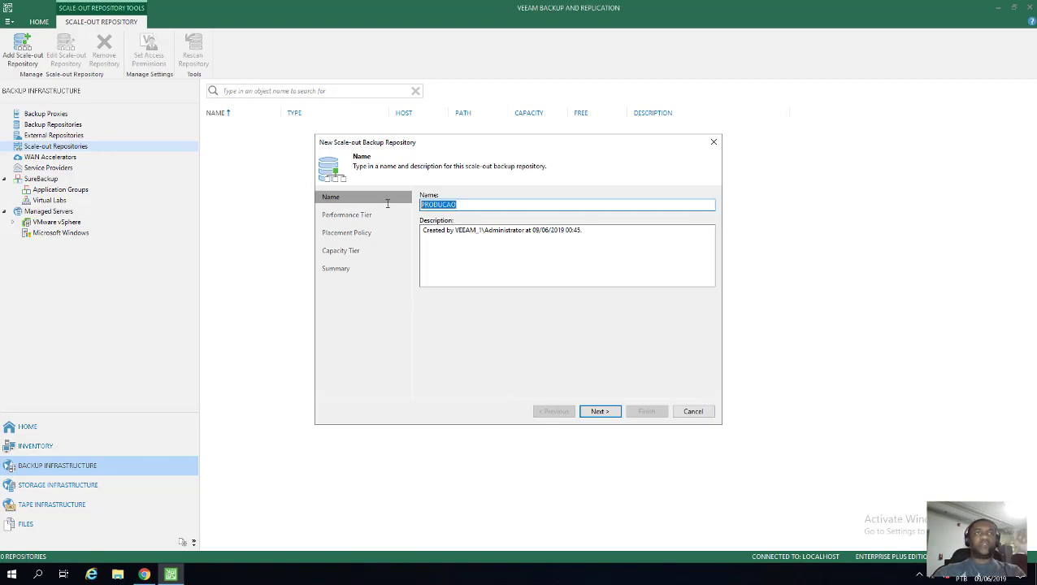
pyautogui.click(600, 411)
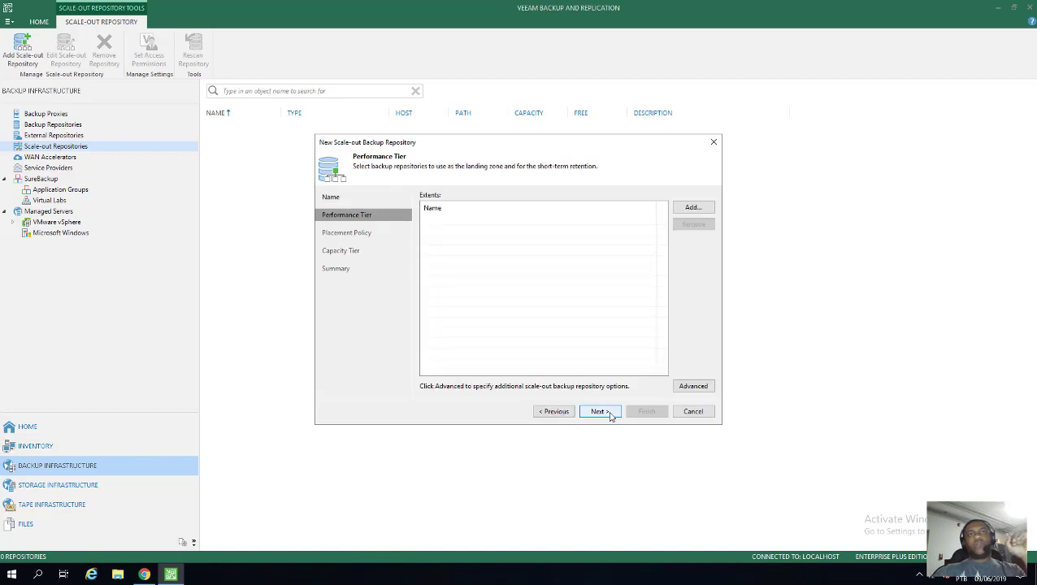
# - Add only Backup Repository 1 as a performance tier extent
pyautogui.click(692, 207)
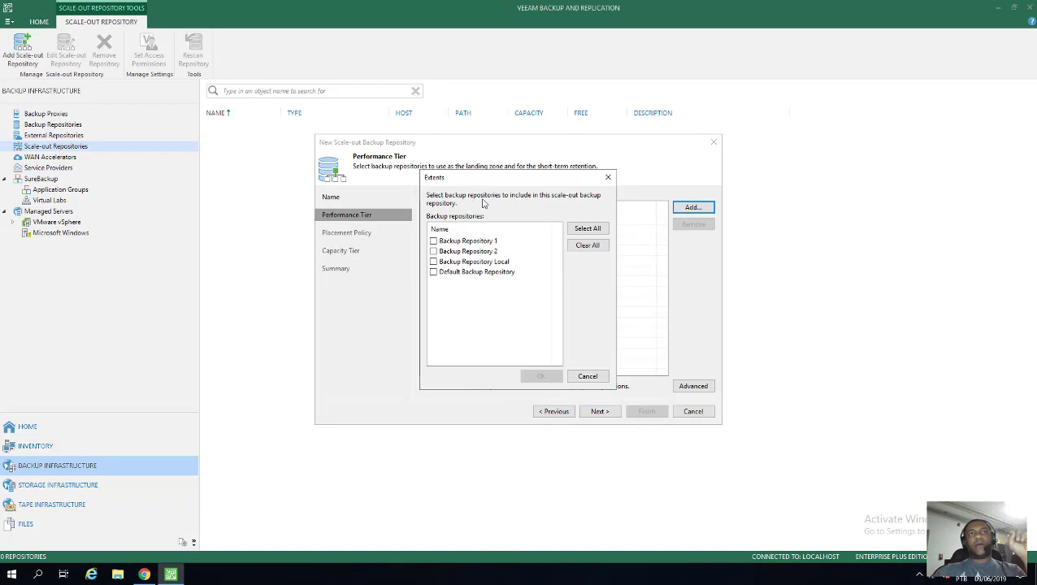
pyautogui.moveTo(477, 186); pyautogui.dragTo(523, 174)
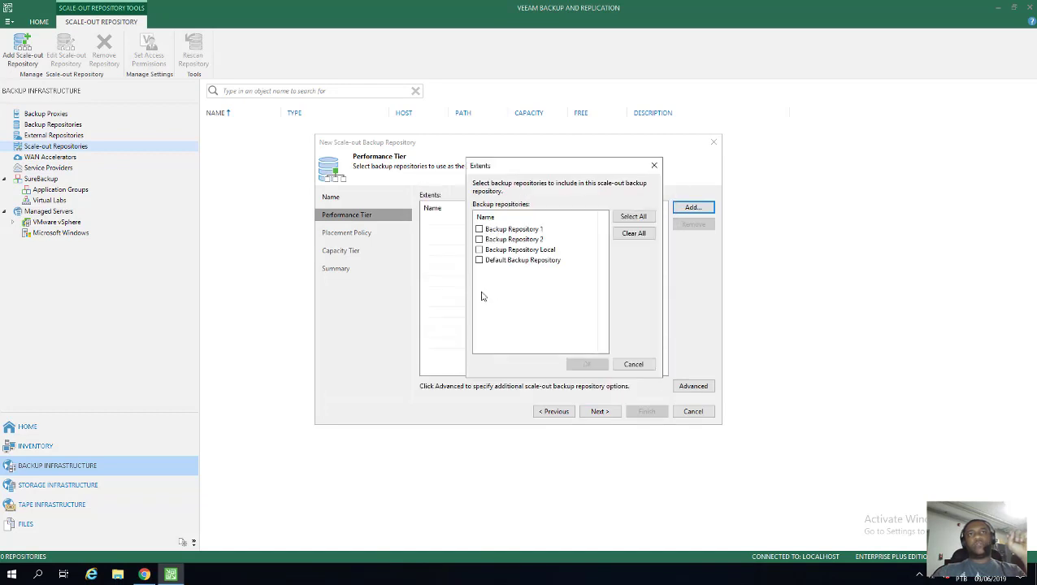
pyautogui.click(480, 230)
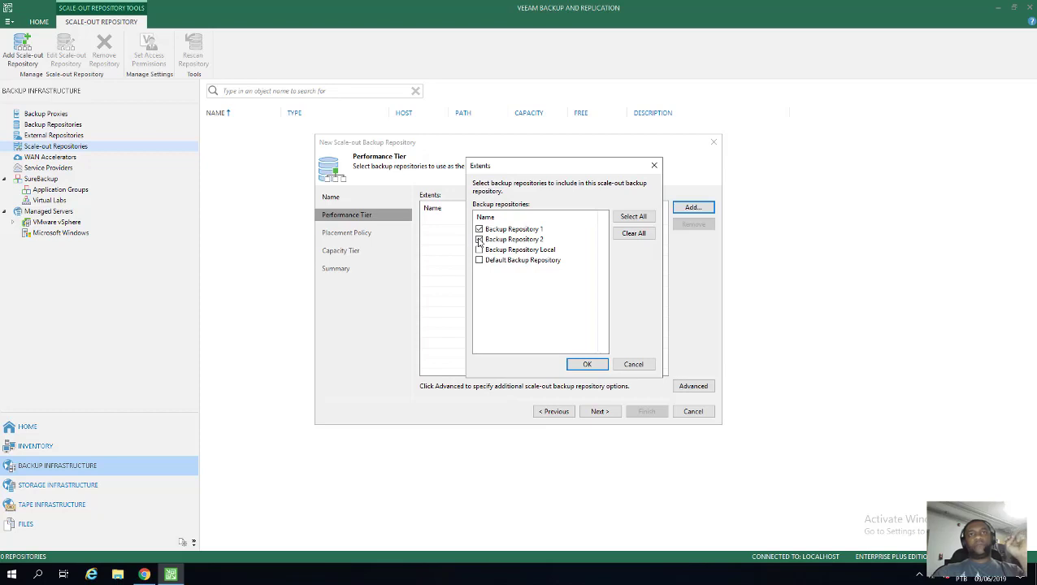
pyautogui.click(479, 240)
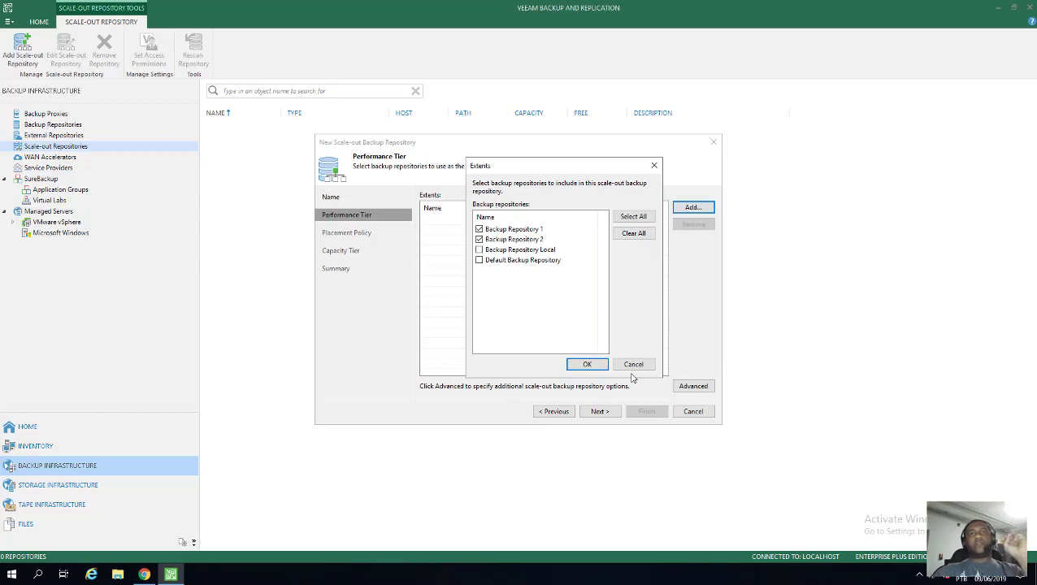
pyautogui.click(479, 239)
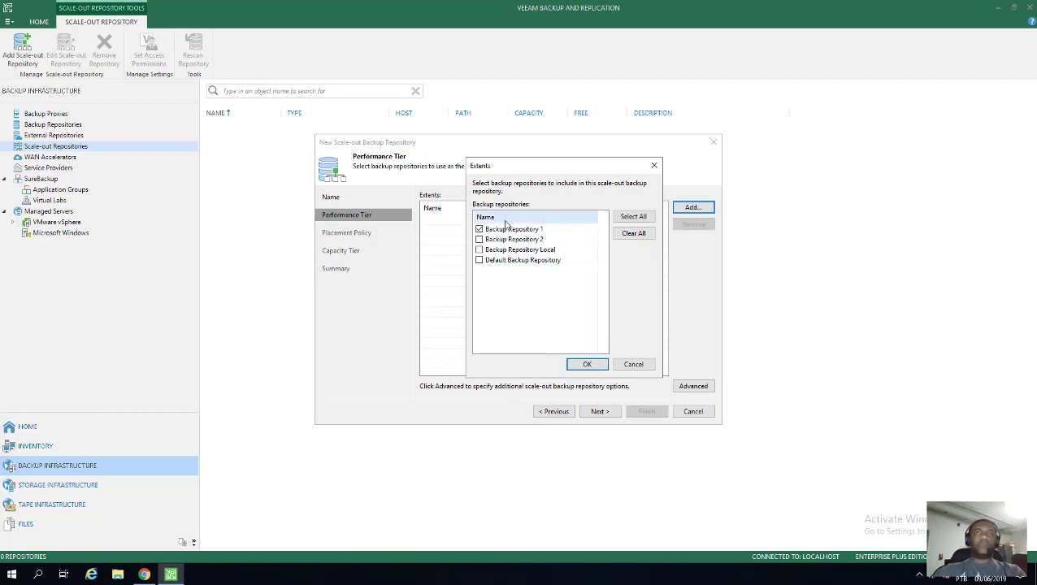
pyautogui.click(588, 365)
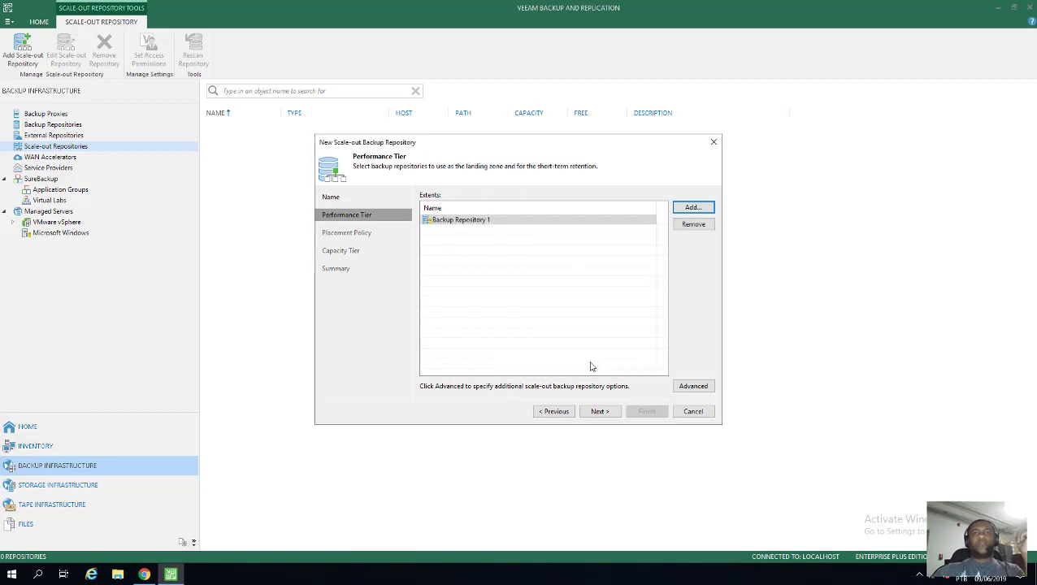
# - Compare the Data locality and Performance placement policies, choose Data locality, and continue to the capacity tier settings
pyautogui.click(597, 413)
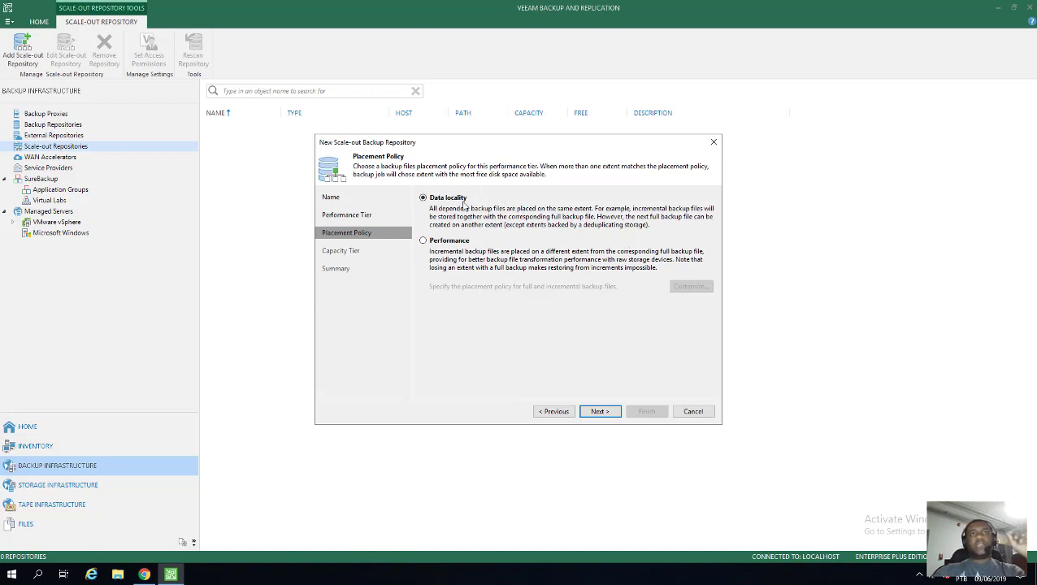
pyautogui.click(461, 241)
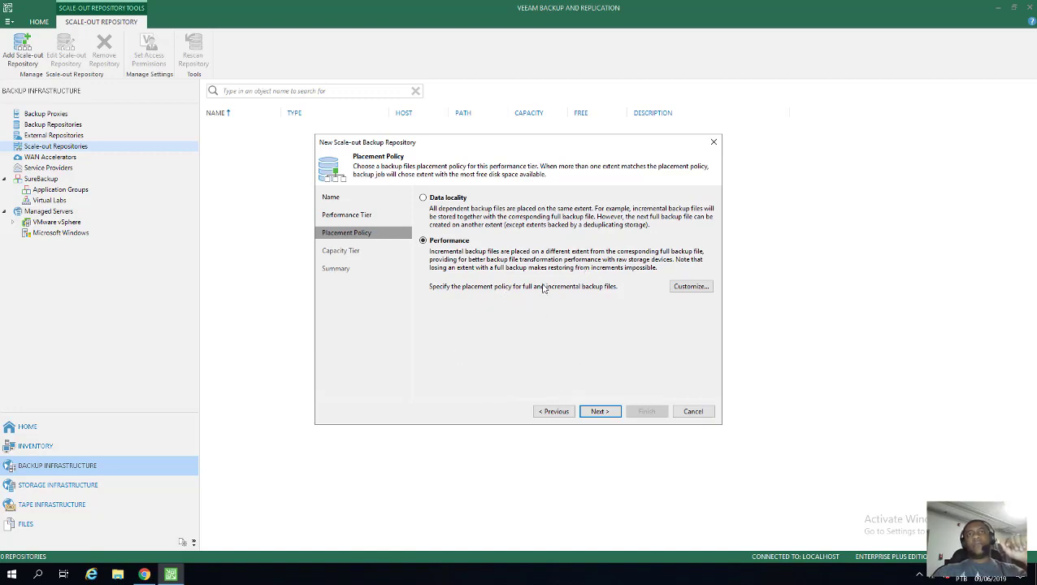
pyautogui.click(445, 199)
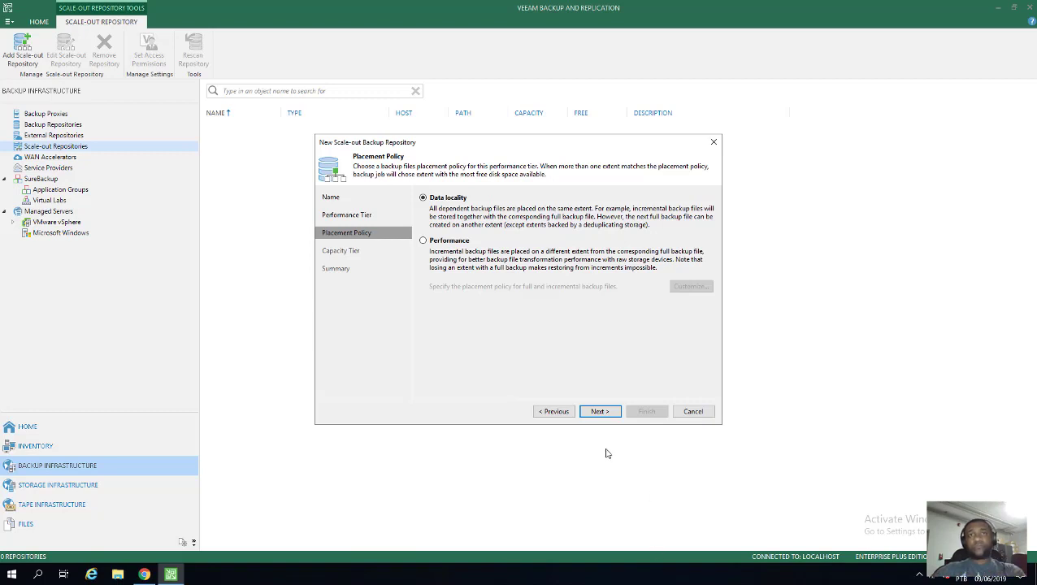
pyautogui.click(599, 411)
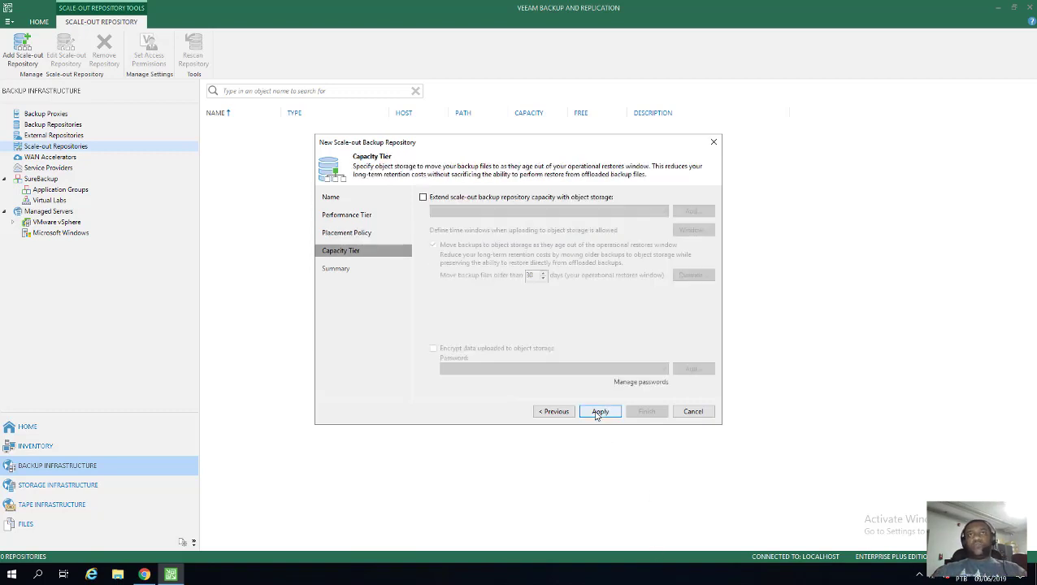
# - Enable extending capacity with object storage and review its upload time windows and available object storage types without adding one
pyautogui.click(490, 199)
pyautogui.click(490, 198)
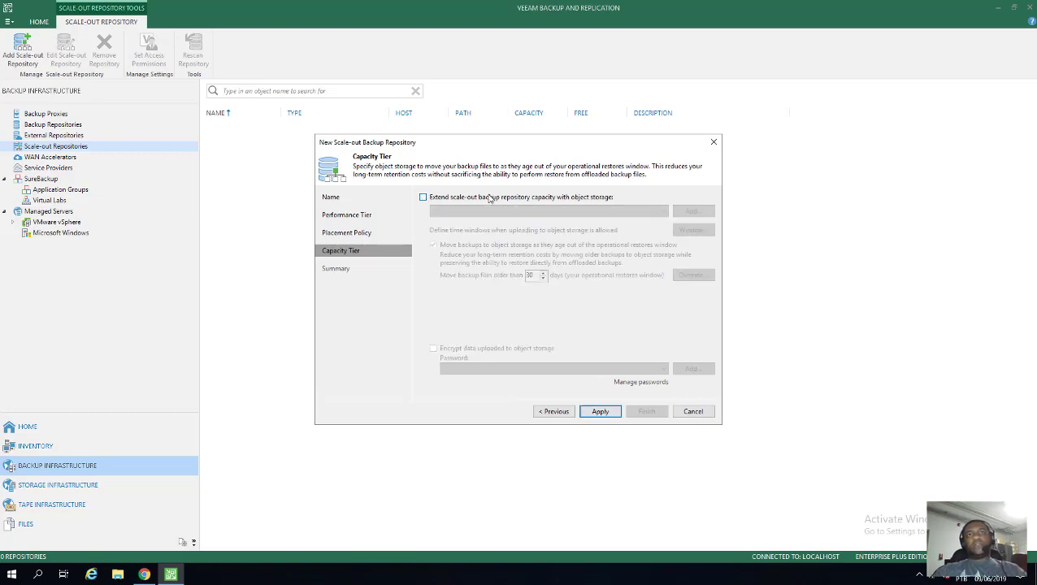
pyautogui.click(490, 199)
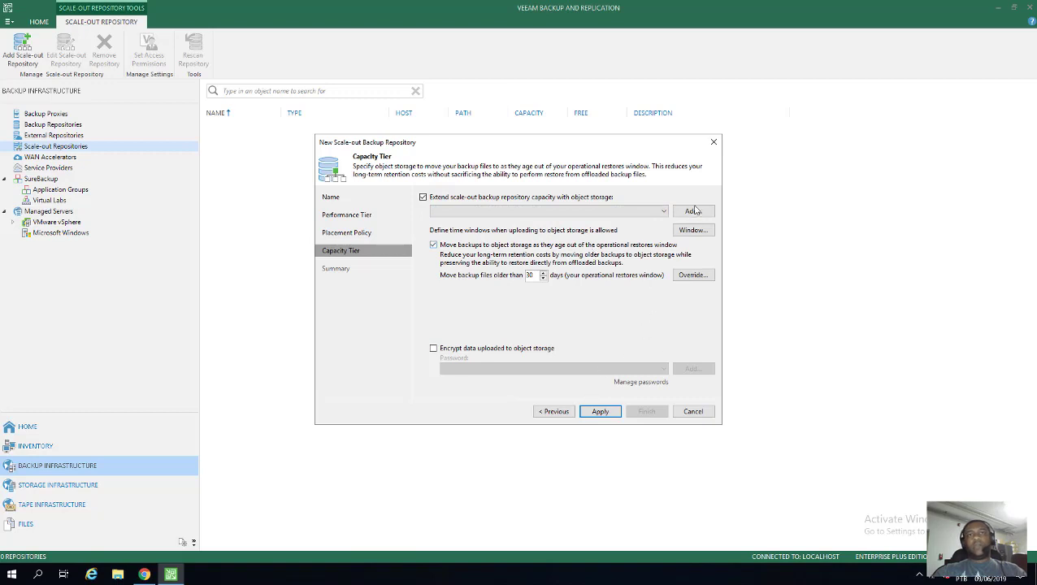
pyautogui.click(687, 232)
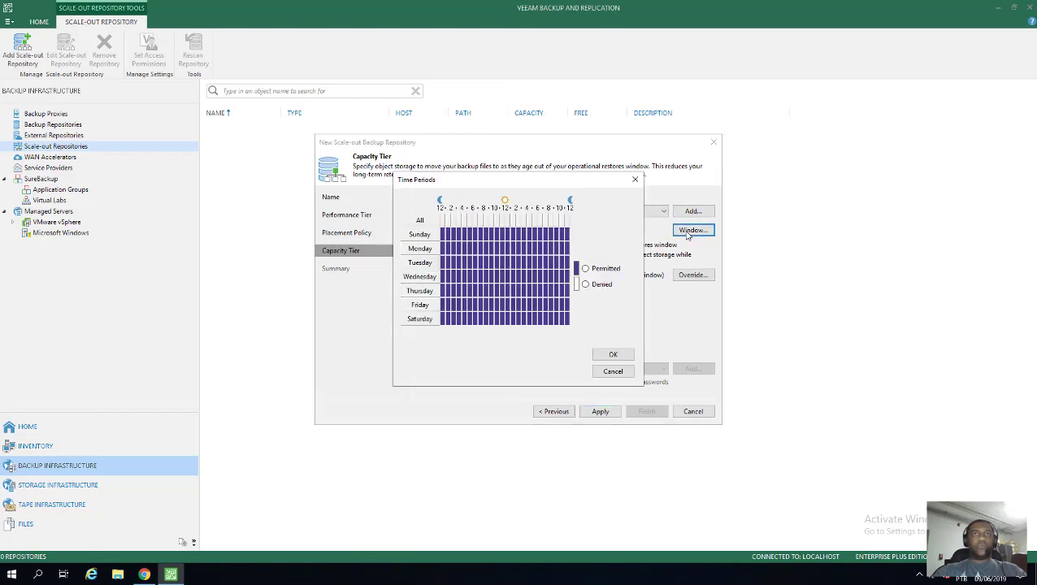
pyautogui.click(618, 370)
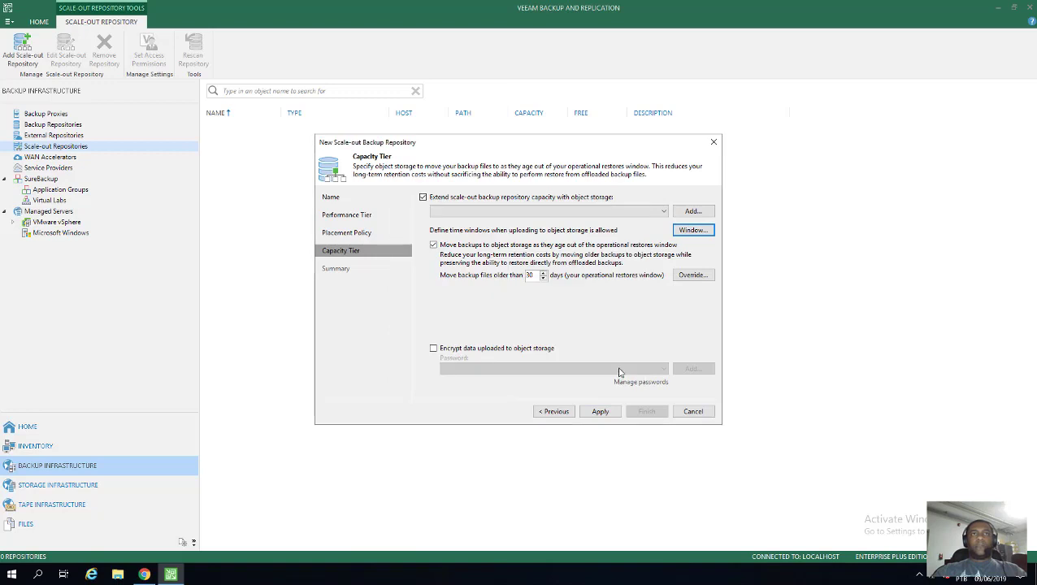
pyautogui.click(692, 212)
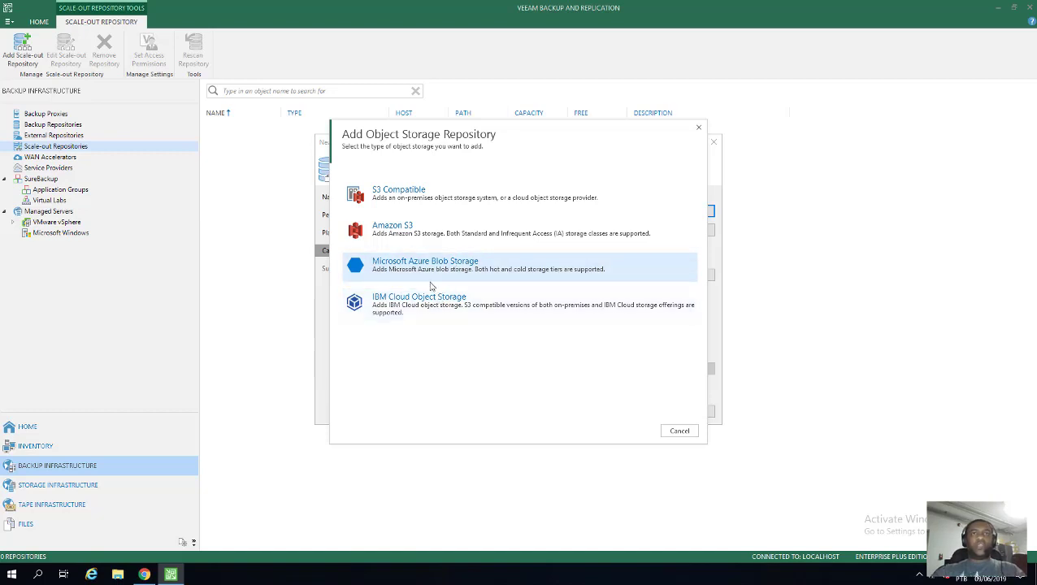
pyautogui.click(679, 431)
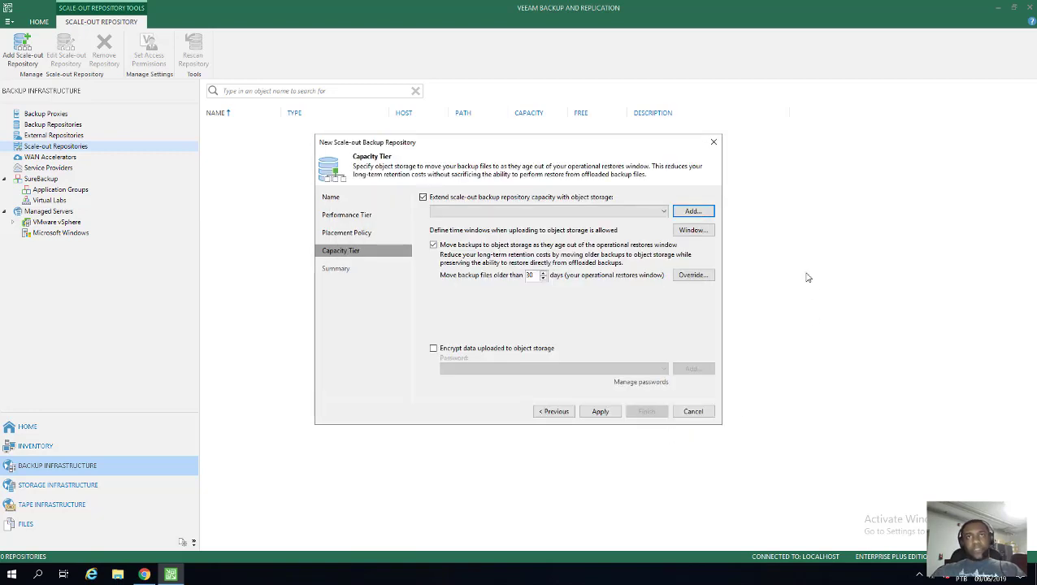
# - Review the permitted and denied upload periods without changing them, and turn off extending capacity with object storage
pyautogui.click(692, 230)
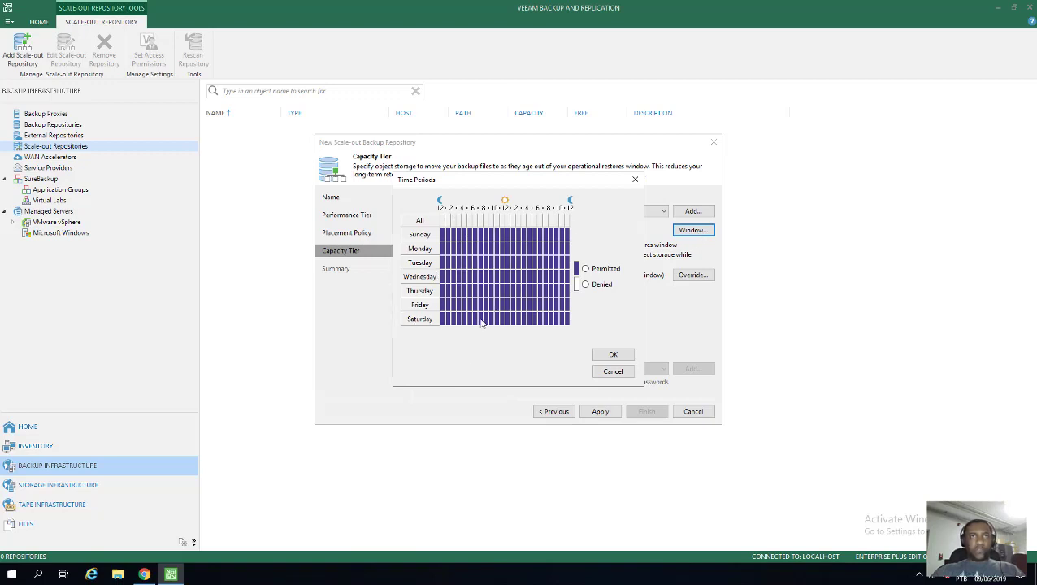
pyautogui.click(614, 371)
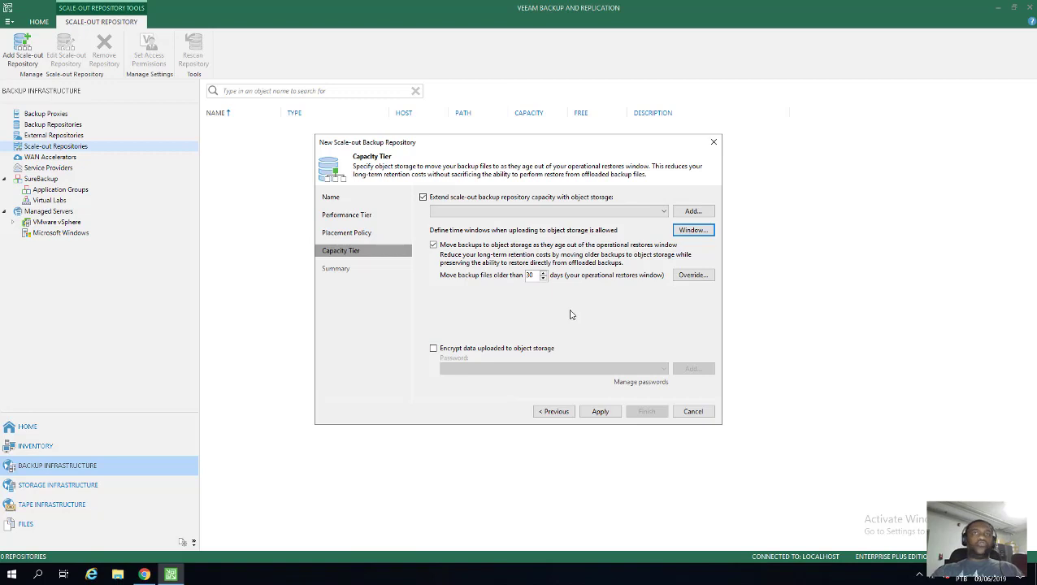
pyautogui.click(695, 231)
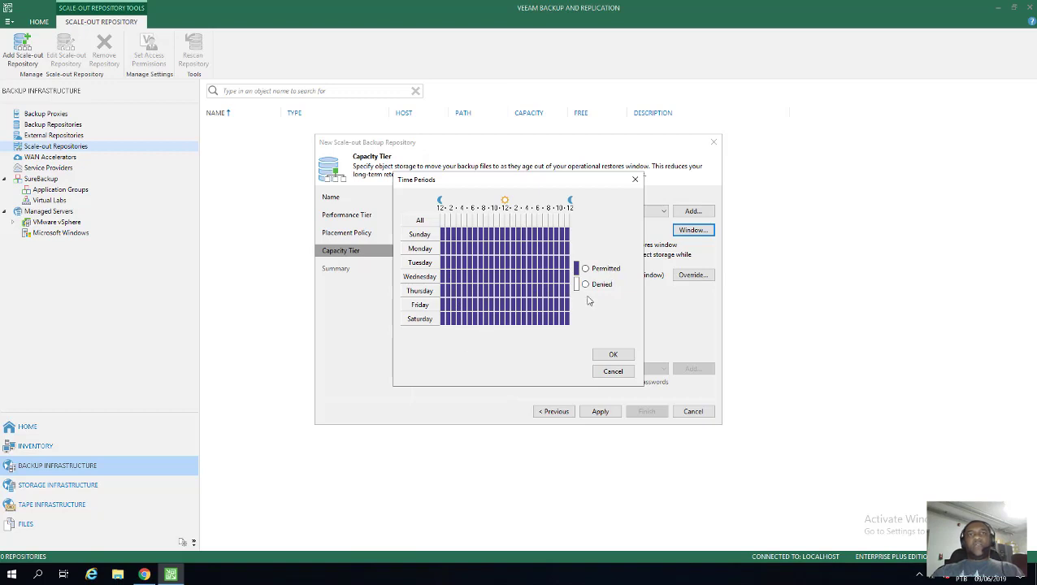
pyautogui.click(614, 373)
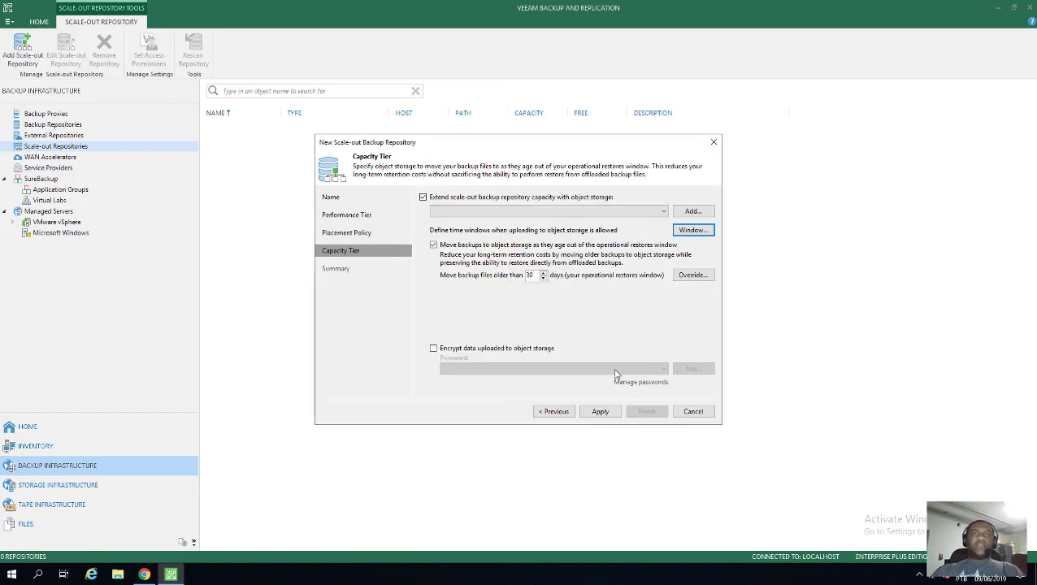
pyautogui.click(543, 200)
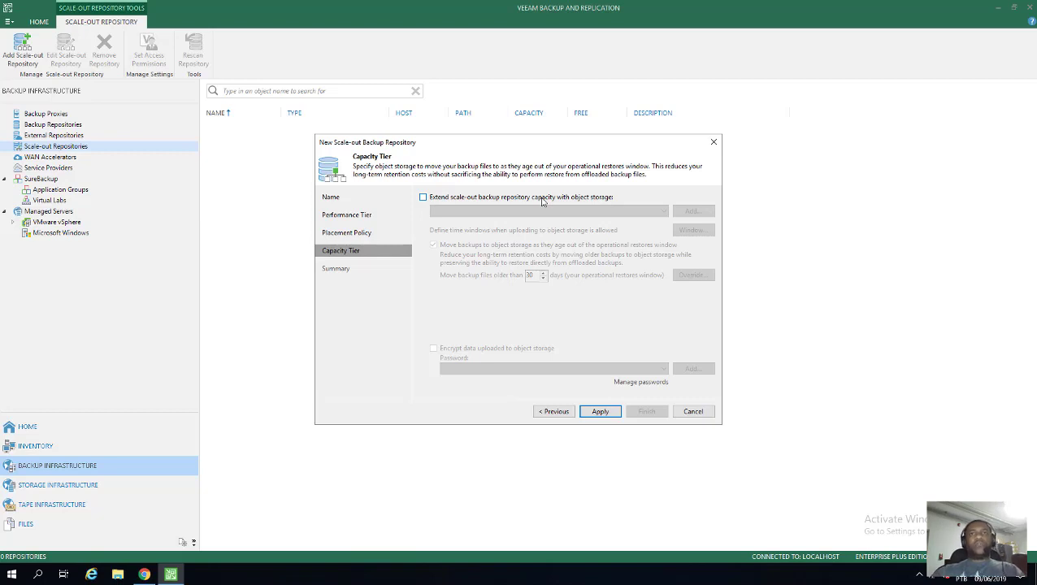
# - Create the scale-out backup repository without object storage, review its summary, and finish the wizard
pyautogui.click(598, 412)
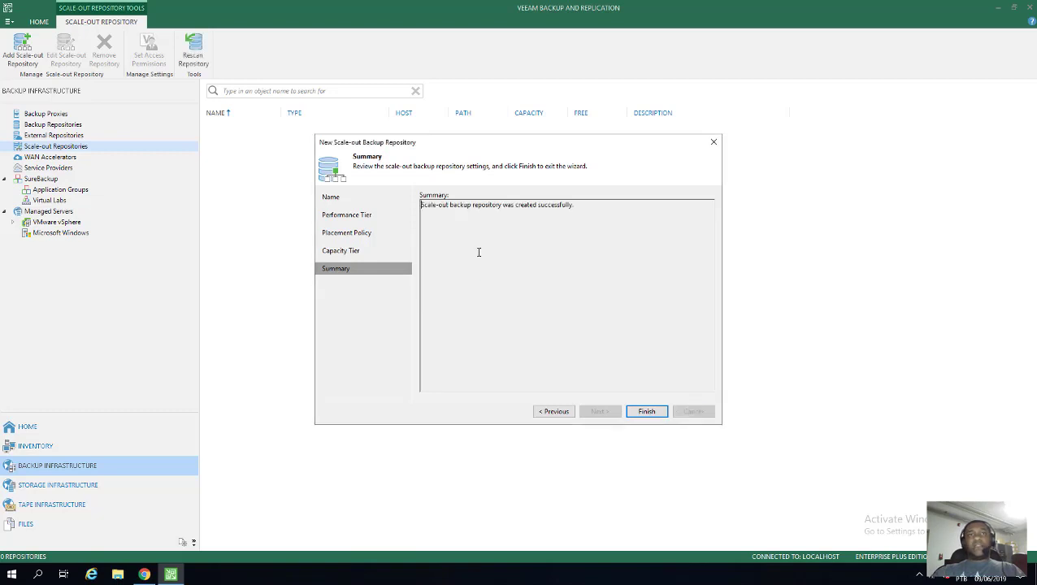
pyautogui.moveTo(443, 214); pyautogui.dragTo(612, 214)
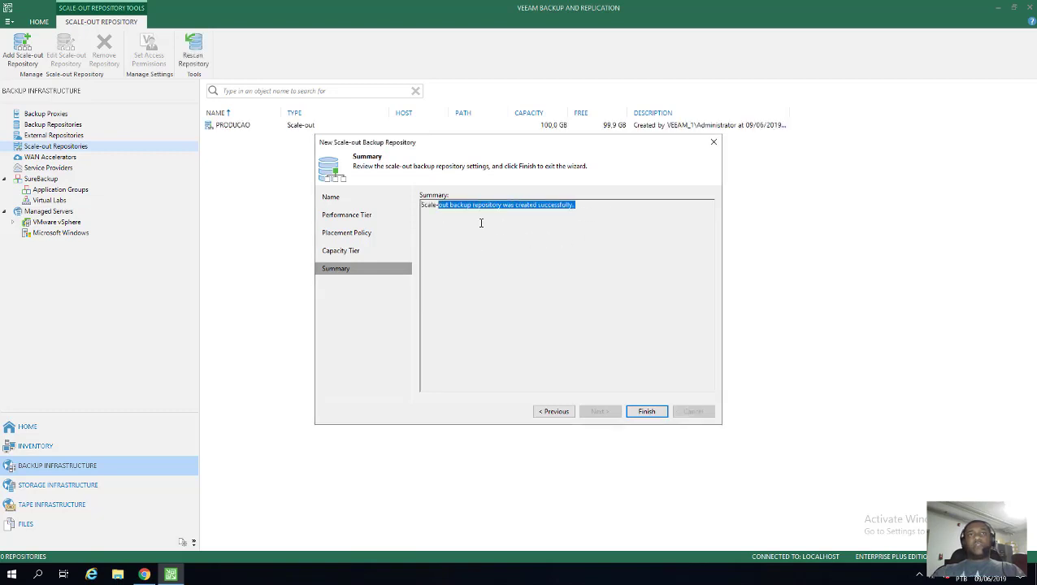
pyautogui.moveTo(425, 207); pyautogui.dragTo(577, 211)
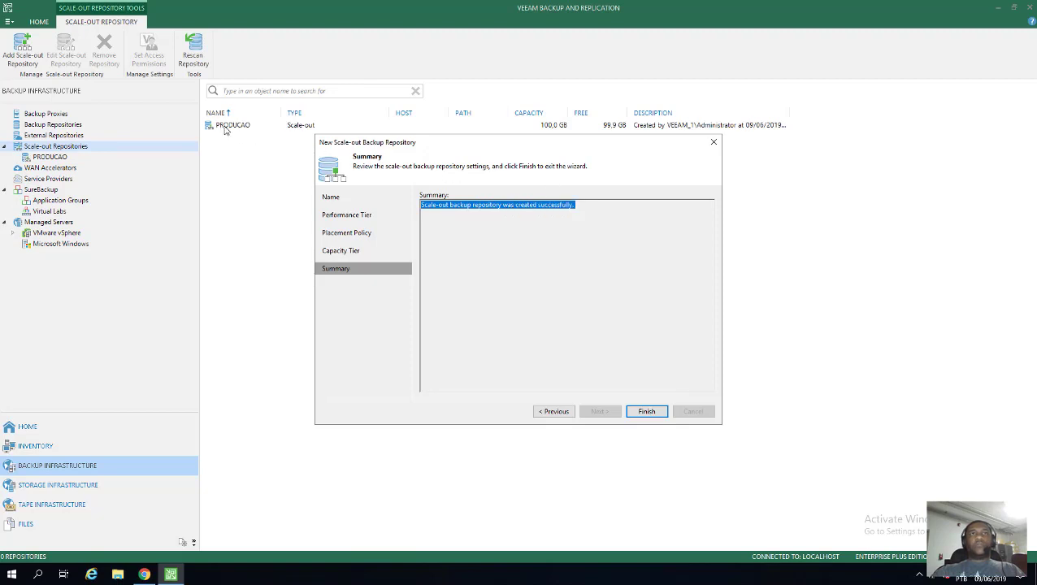
pyautogui.click(648, 413)
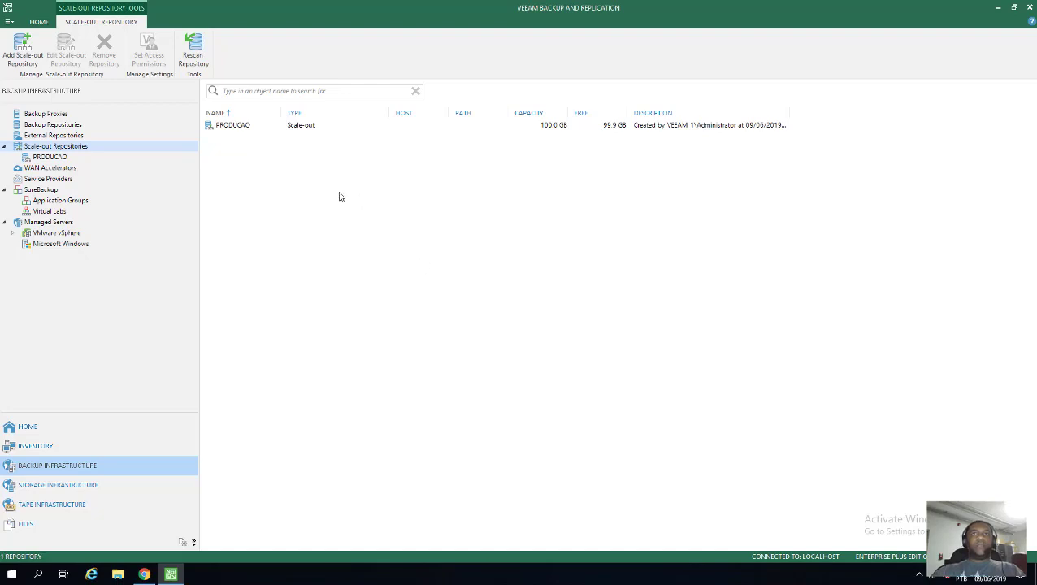
# - Edit the PRODUCAO scale-out repository and add Backup Repository 2 to its performance tier extents
pyautogui.click(230, 128)
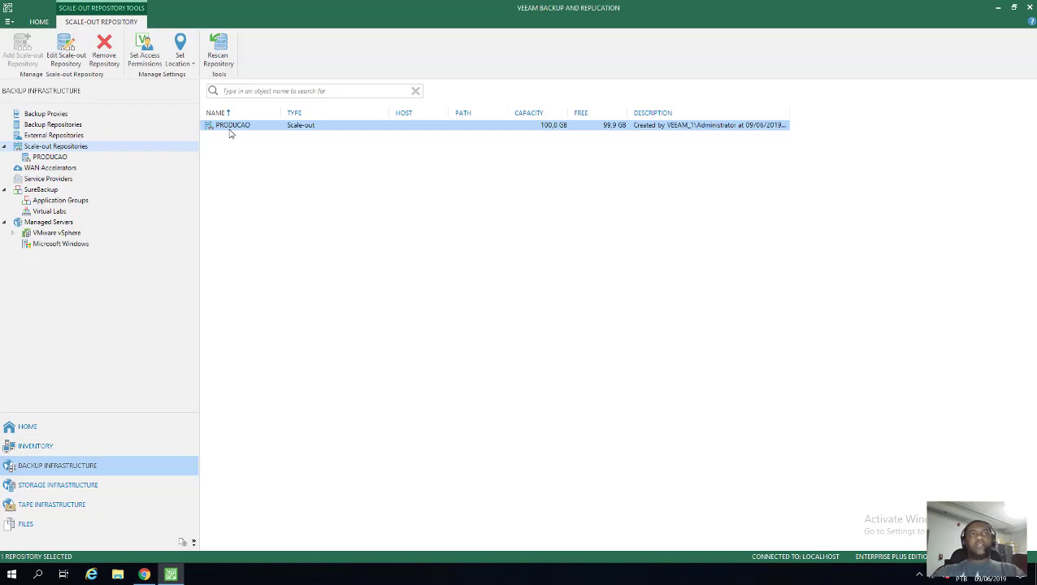
pyautogui.rightClick(230, 134)
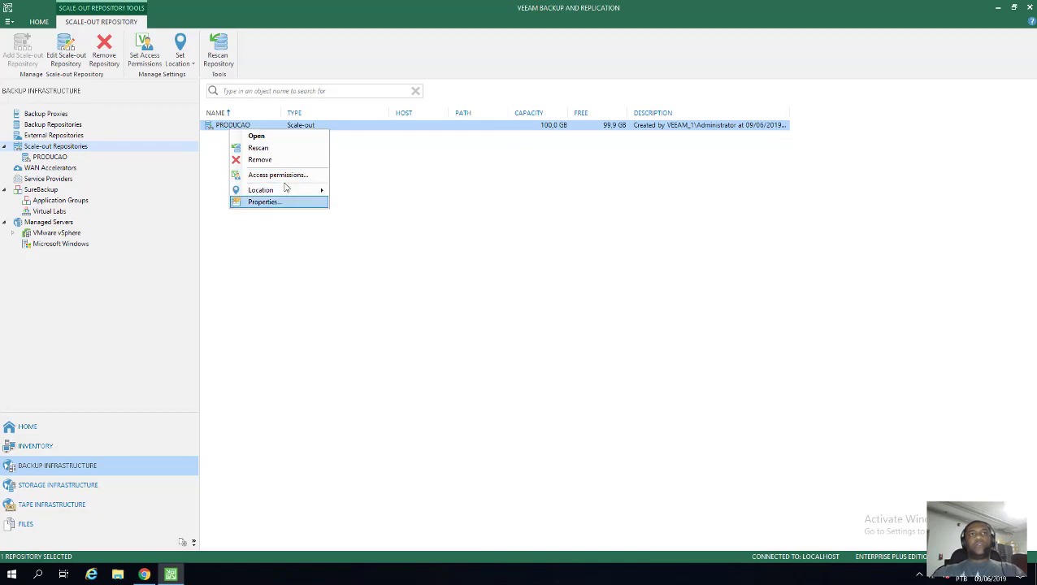
pyautogui.click(294, 204)
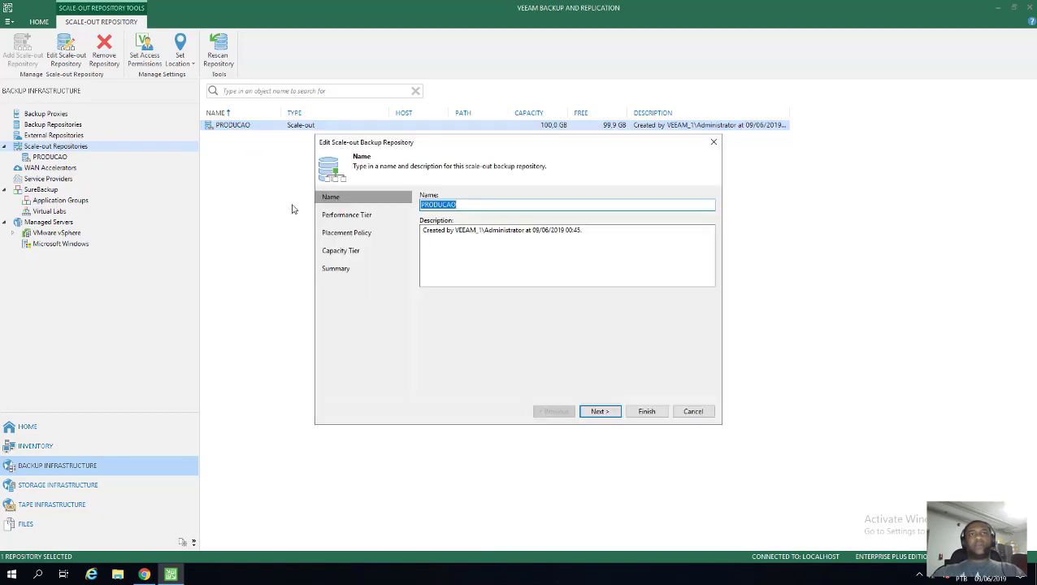
pyautogui.click(599, 412)
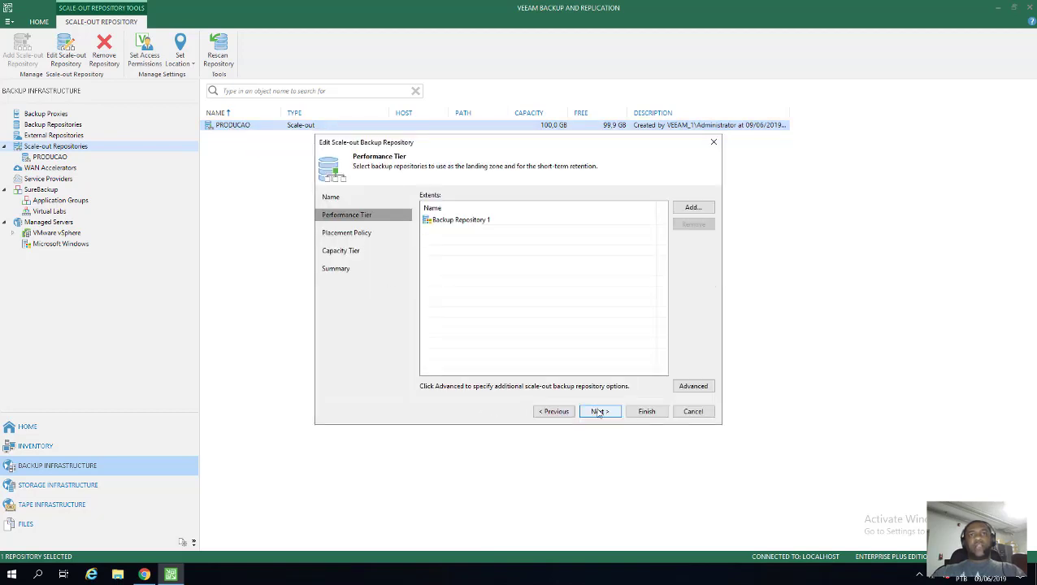
pyautogui.click(689, 209)
pyautogui.click(433, 241)
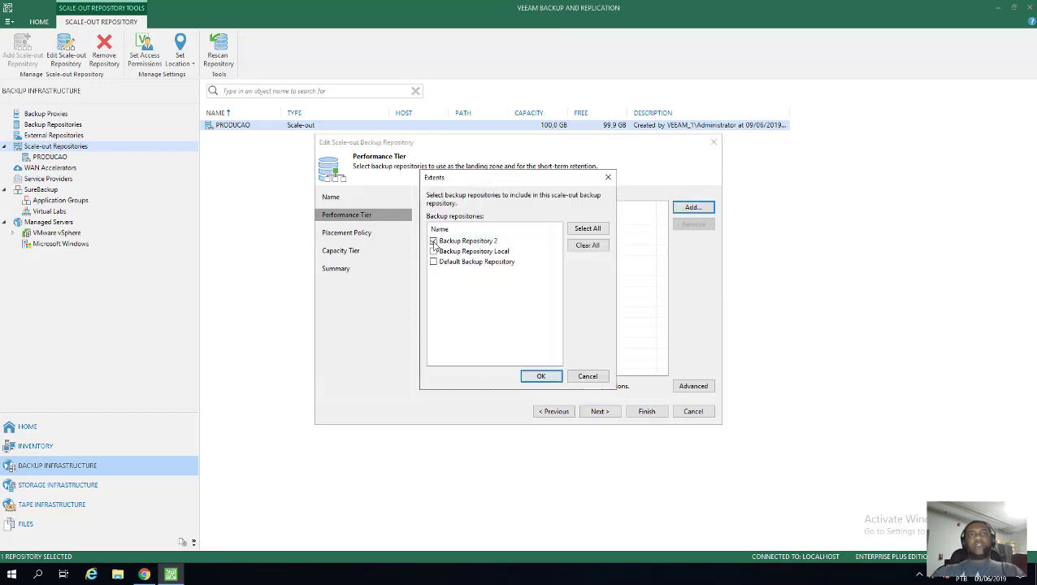
pyautogui.click(537, 378)
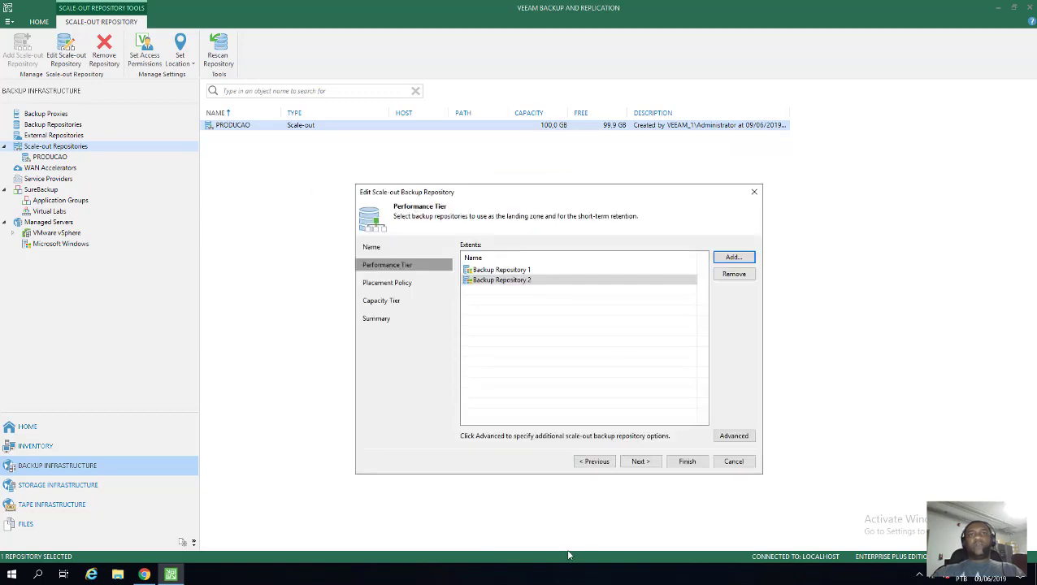
# - Keep the Data locality policy and capacity tier settings, and save the edited PRODUCAO repository
pyautogui.click(640, 463)
pyautogui.click(594, 462)
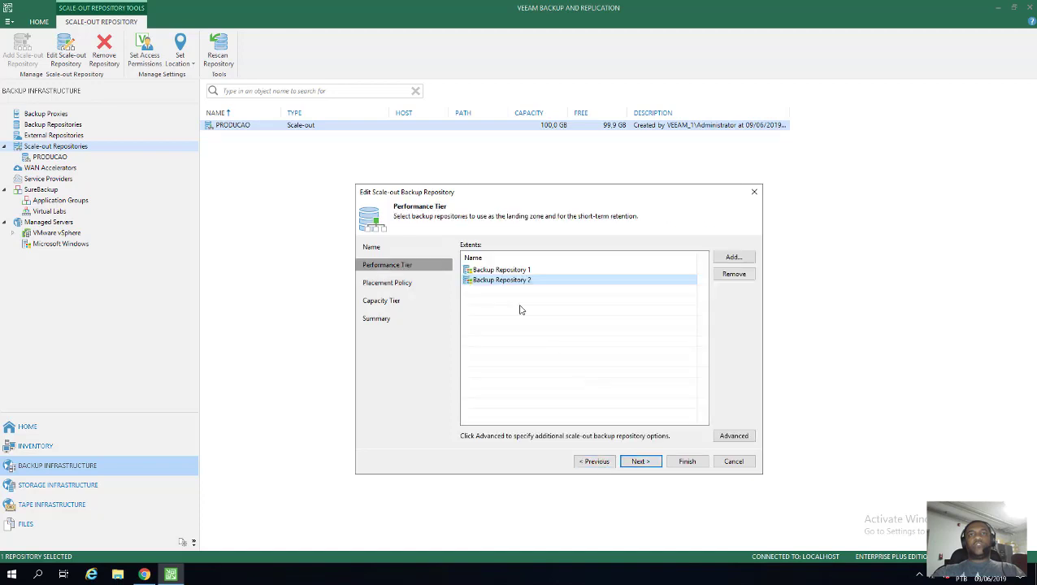
pyautogui.click(638, 462)
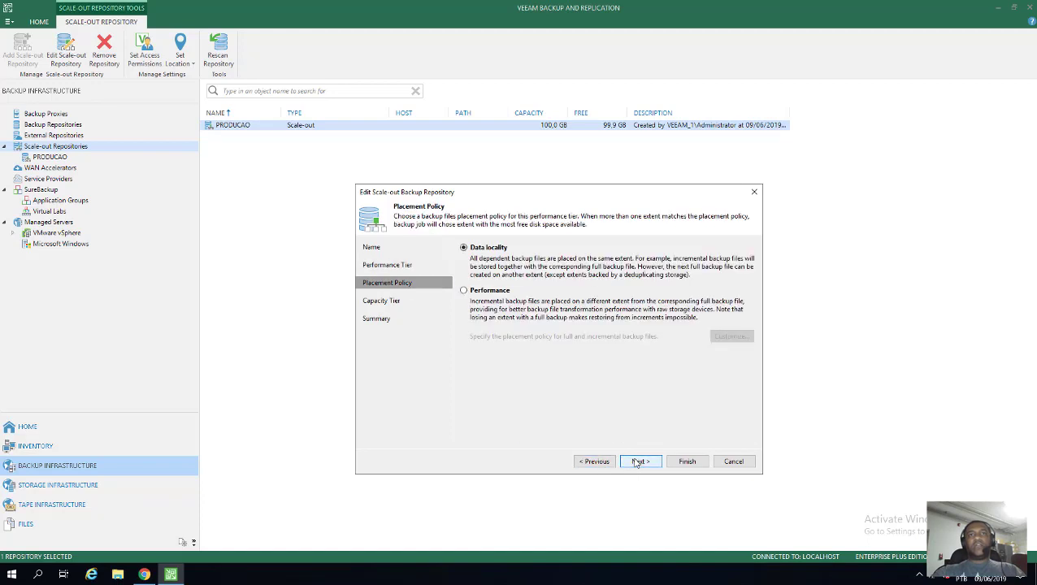
pyautogui.click(638, 461)
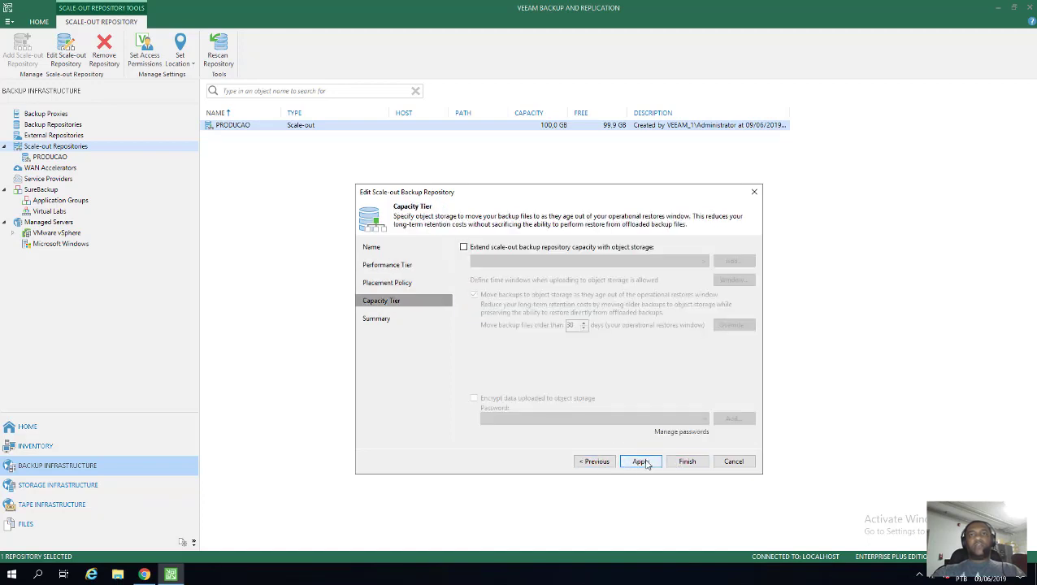
pyautogui.click(641, 462)
pyautogui.click(686, 461)
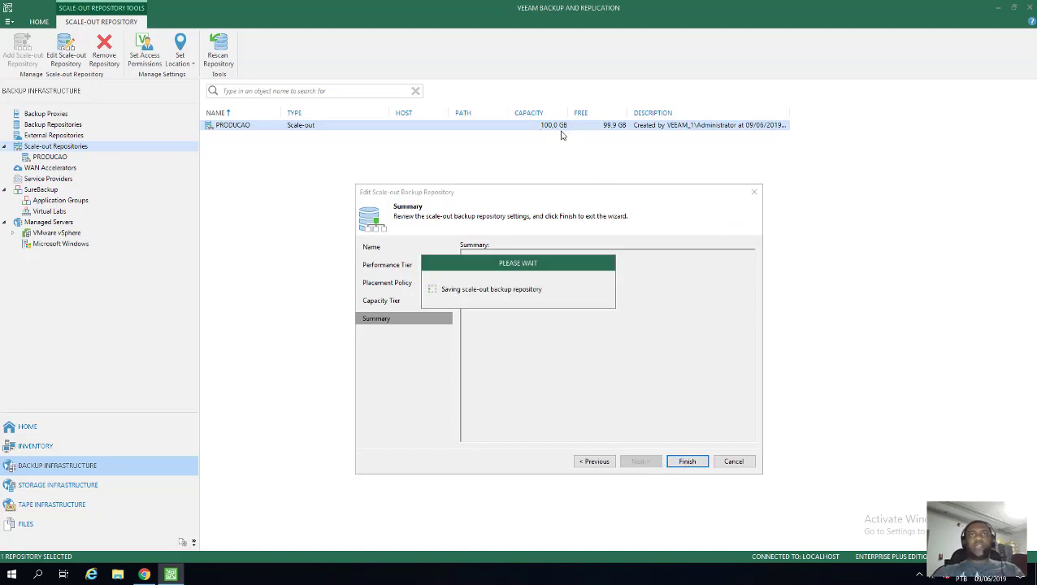
# - Finish the PRODUCAO edit wizard and rescan the scale-out repositories, closing the synchronization log
pyautogui.click(683, 462)
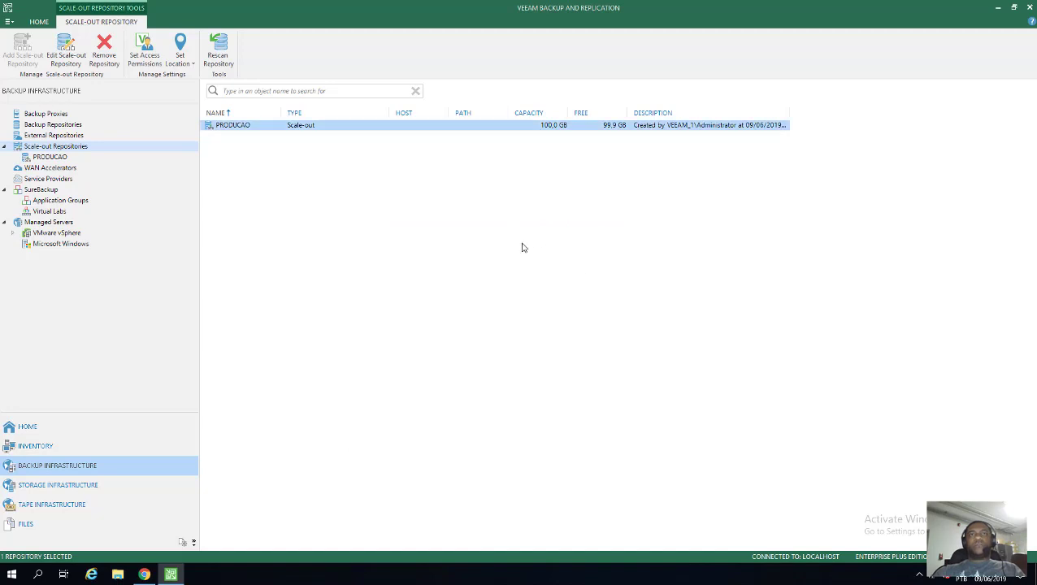
pyautogui.click(278, 199)
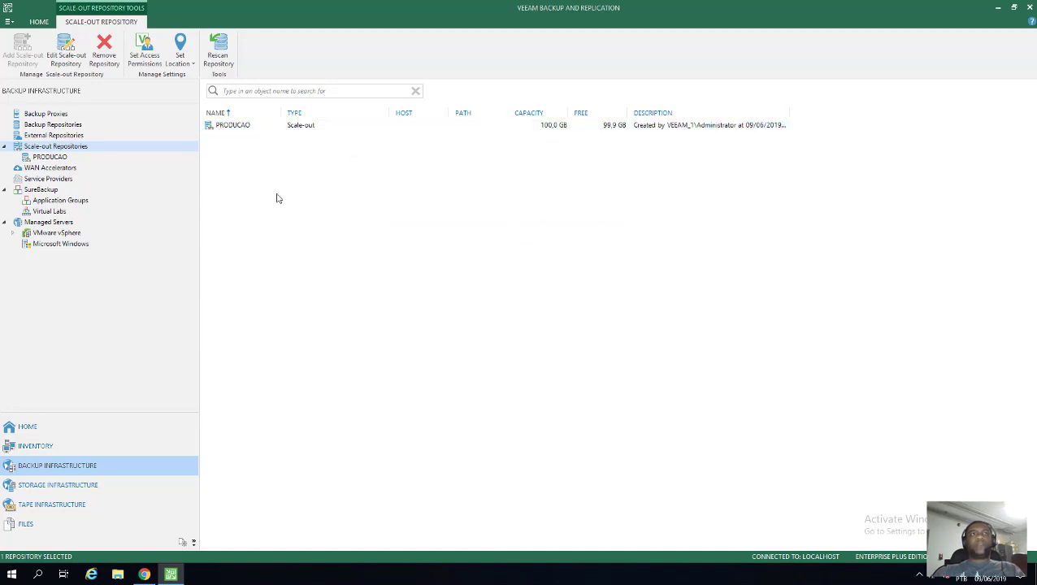
pyautogui.rightClick(312, 188)
pyautogui.click(336, 204)
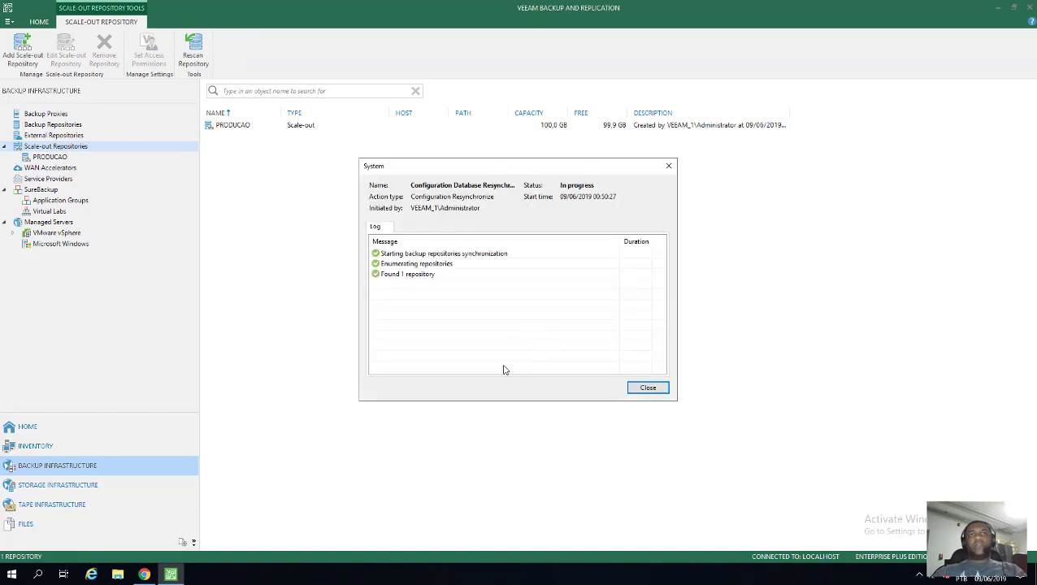
pyautogui.click(407, 276)
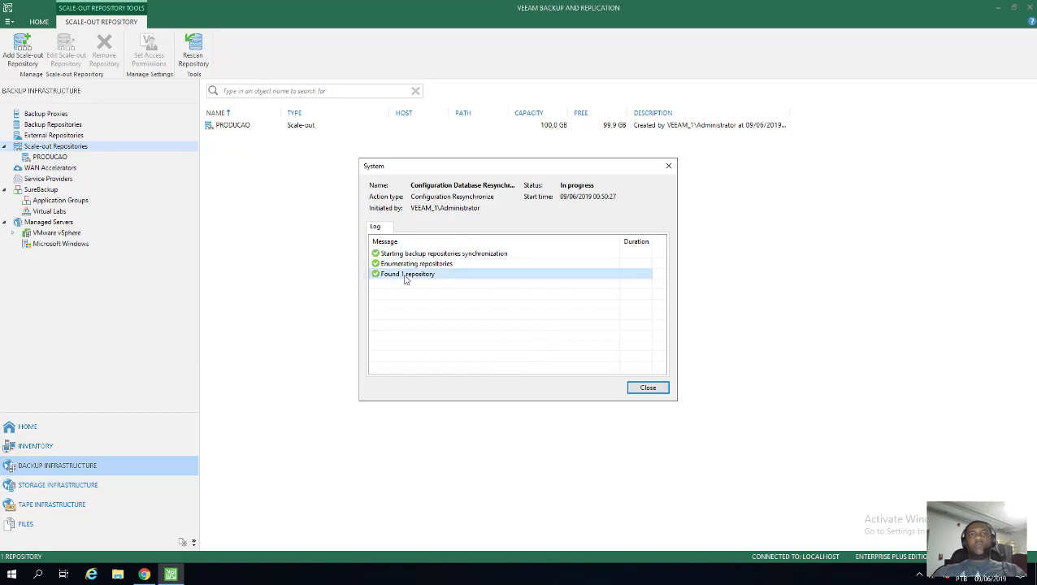
pyautogui.click(648, 388)
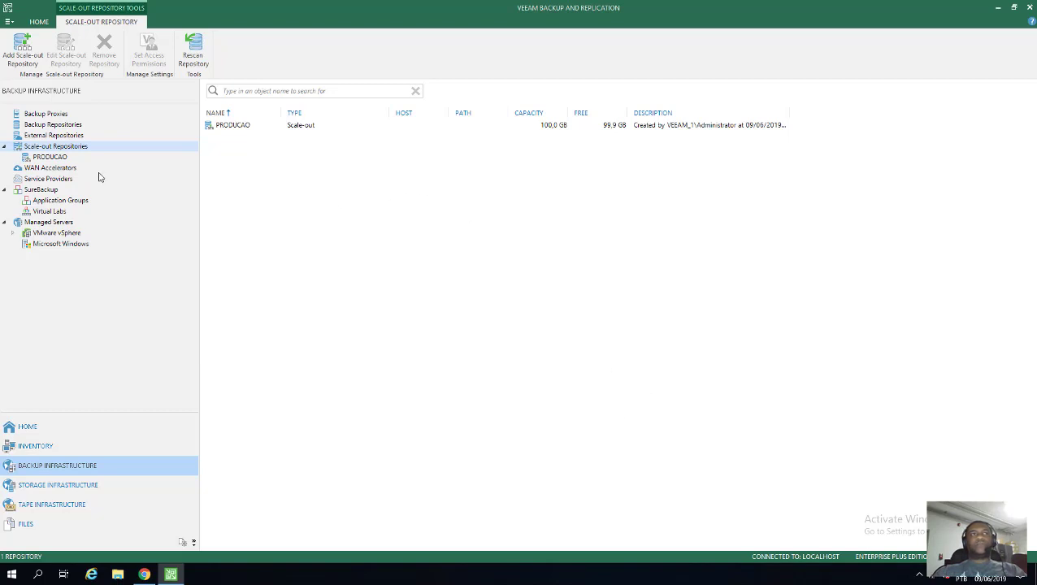
# - Check the external repositories and PRODUCAO's member extents, and return to the list of scale-out repositories
pyautogui.click(70, 136)
pyautogui.click(70, 147)
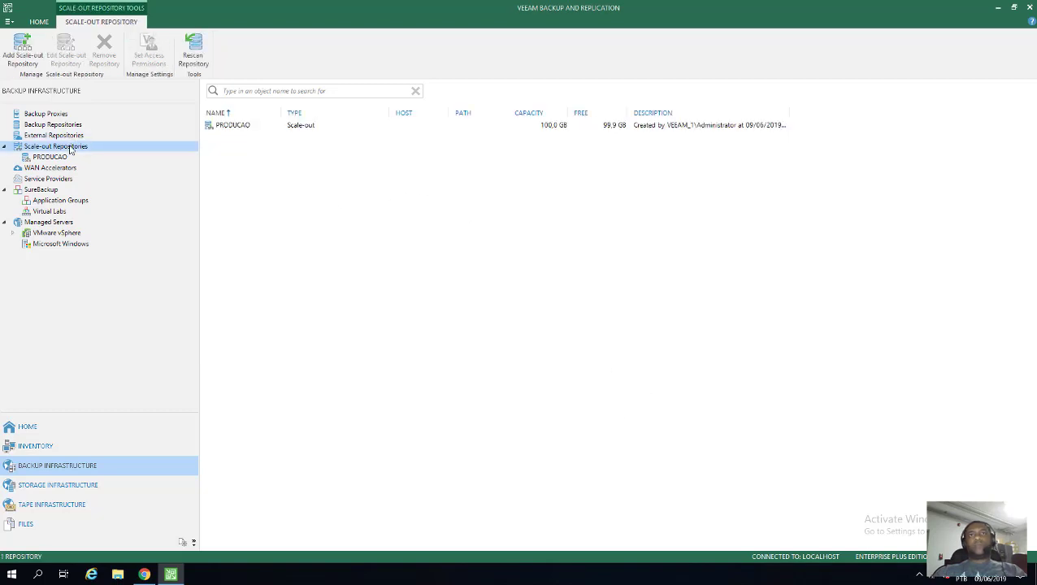
pyautogui.click(75, 137)
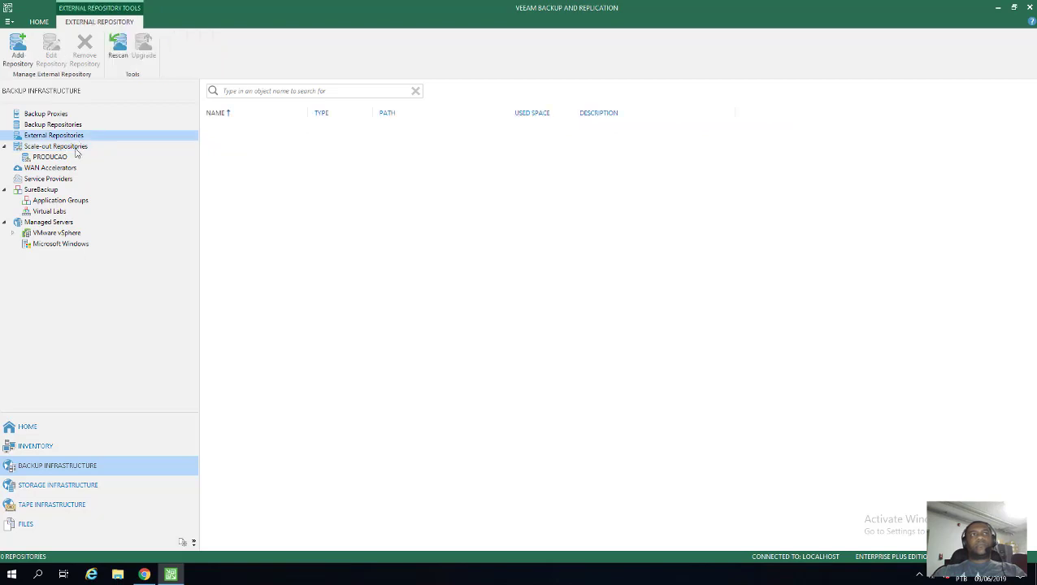
pyautogui.click(77, 148)
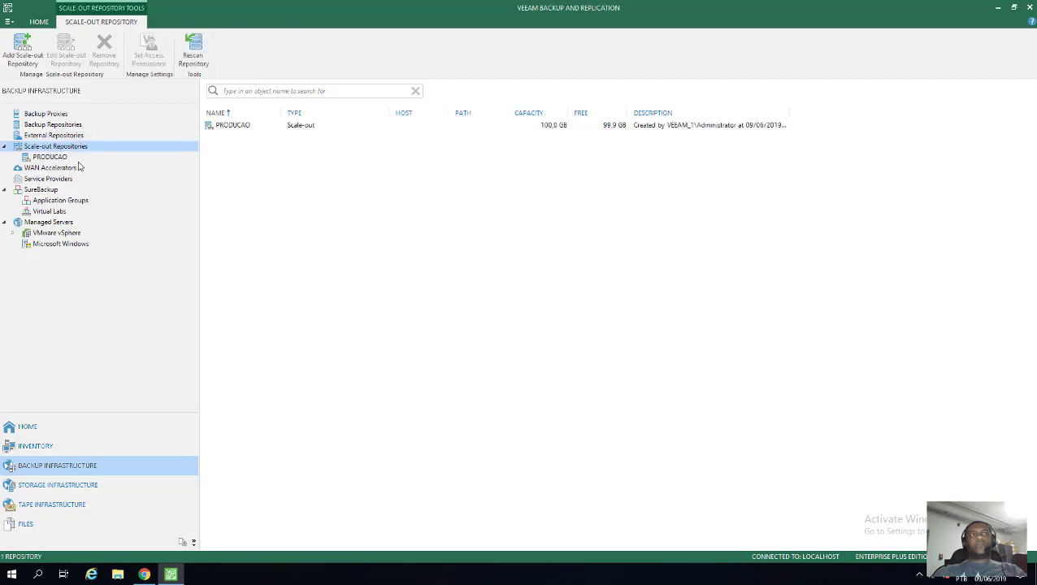
pyautogui.click(50, 157)
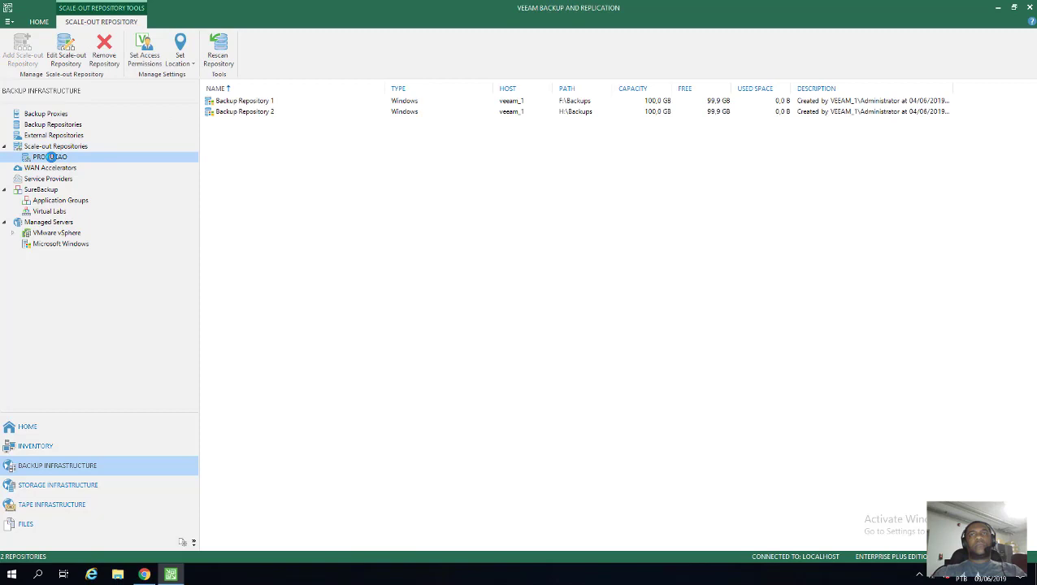
pyautogui.click(61, 148)
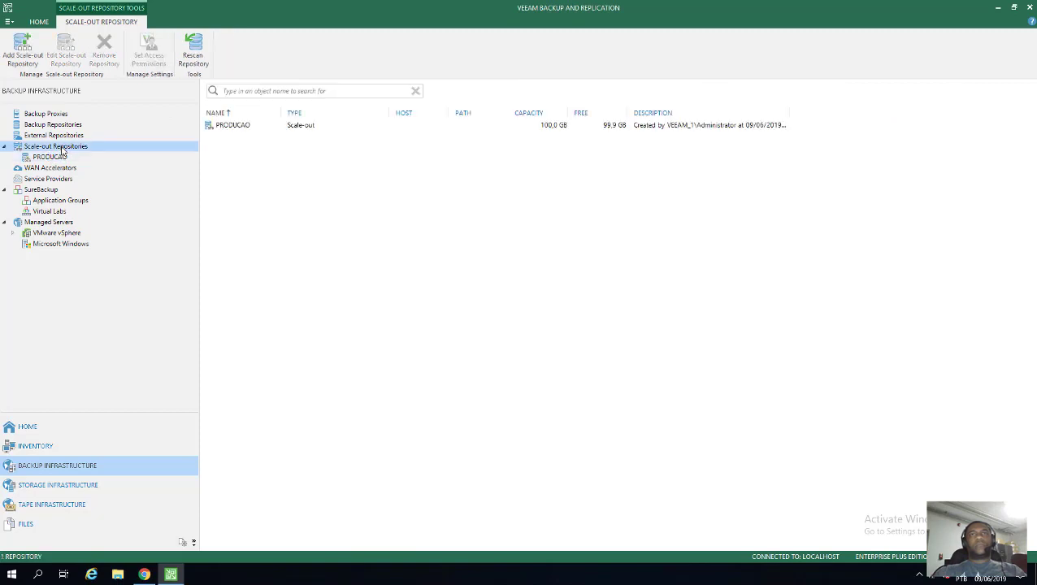
# - Rescan the PRODUCAO scale-out repository, close the synchronization log, and go to the backup jobs view
pyautogui.rightClick(378, 127)
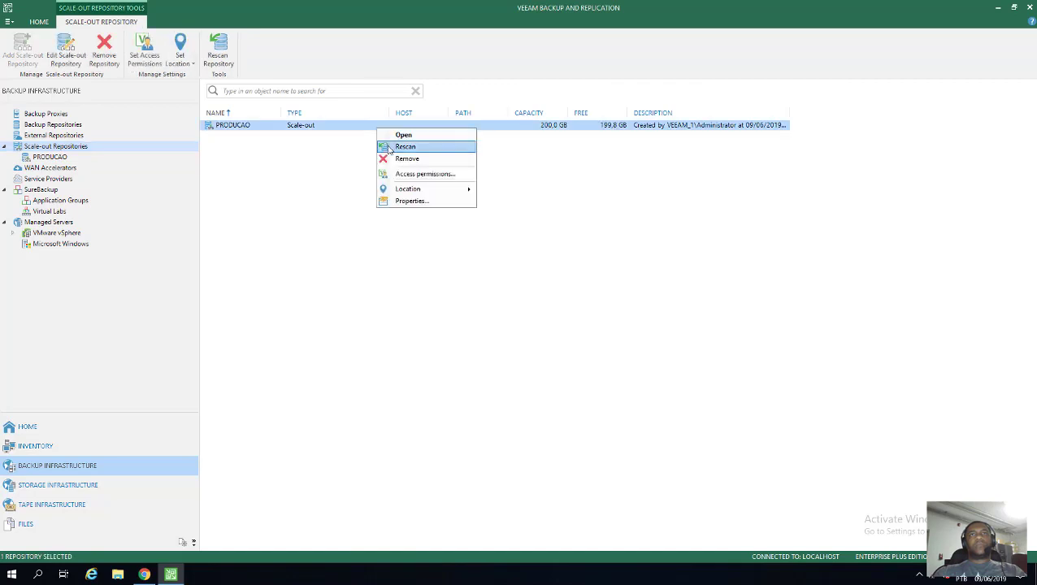
pyautogui.click(405, 146)
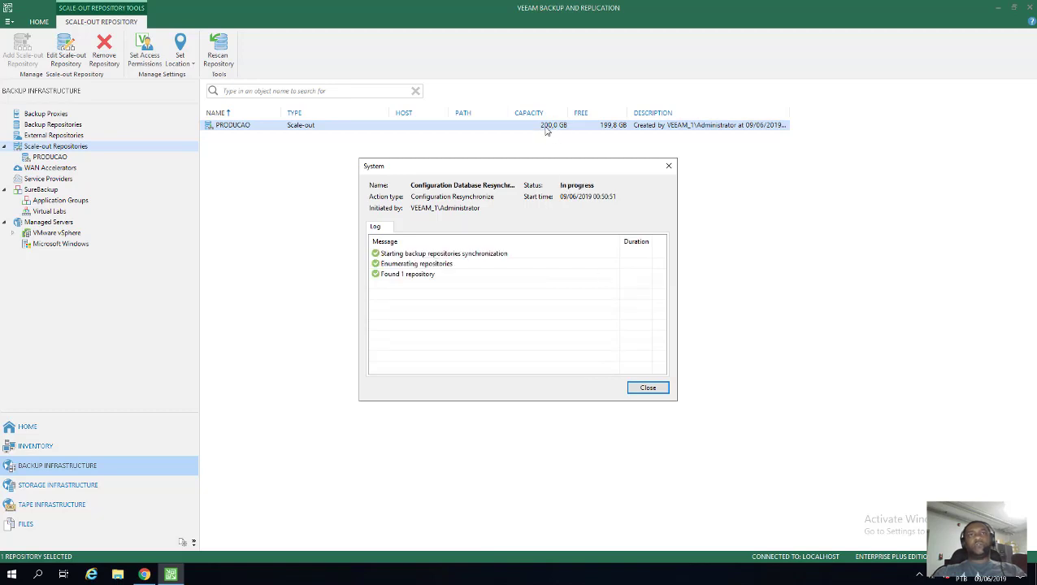
pyautogui.click(645, 388)
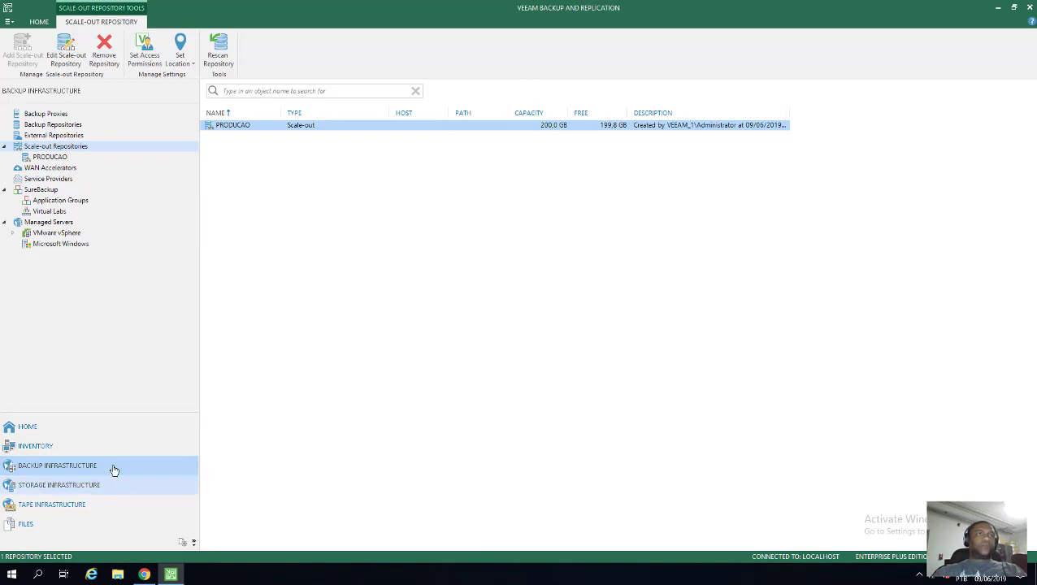
pyautogui.click(308, 161)
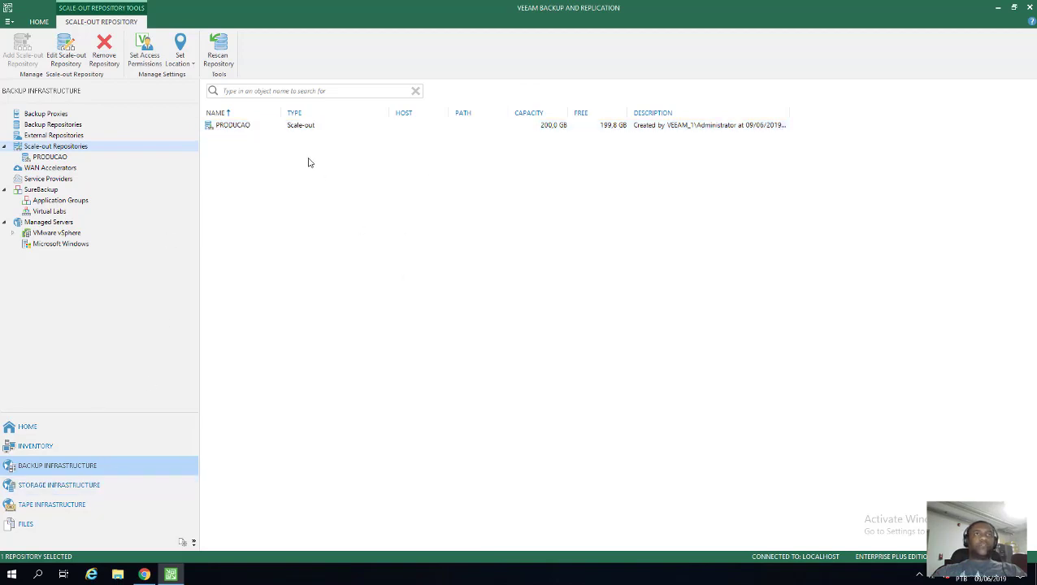
pyautogui.click(267, 130)
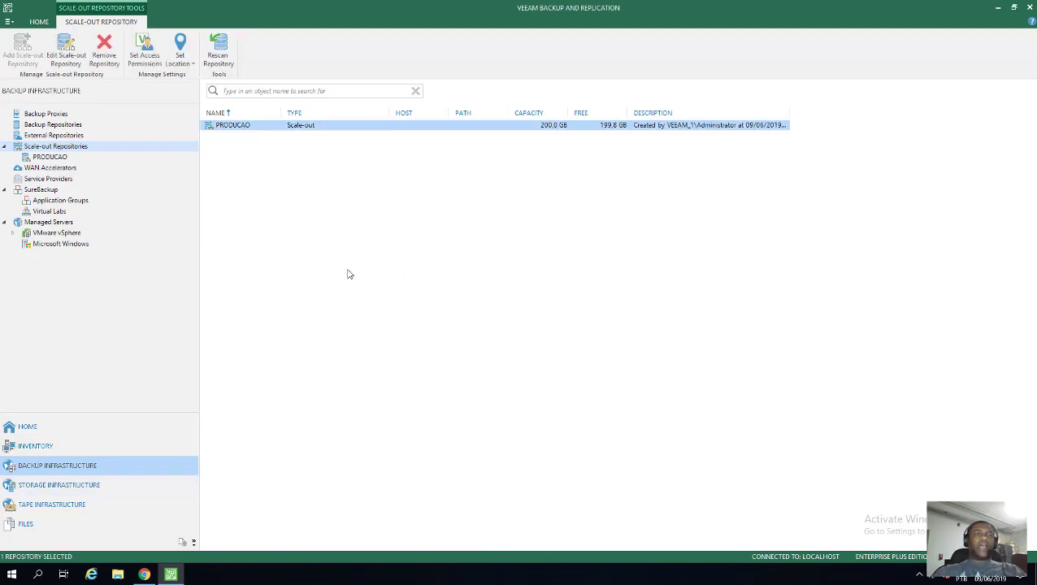
pyautogui.click(25, 429)
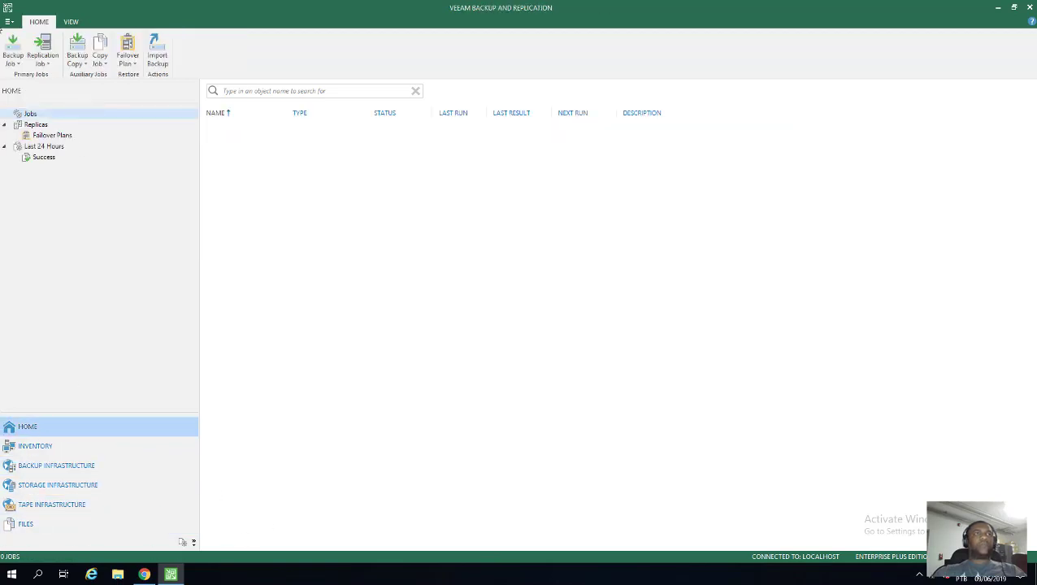
pyautogui.click(17, 65)
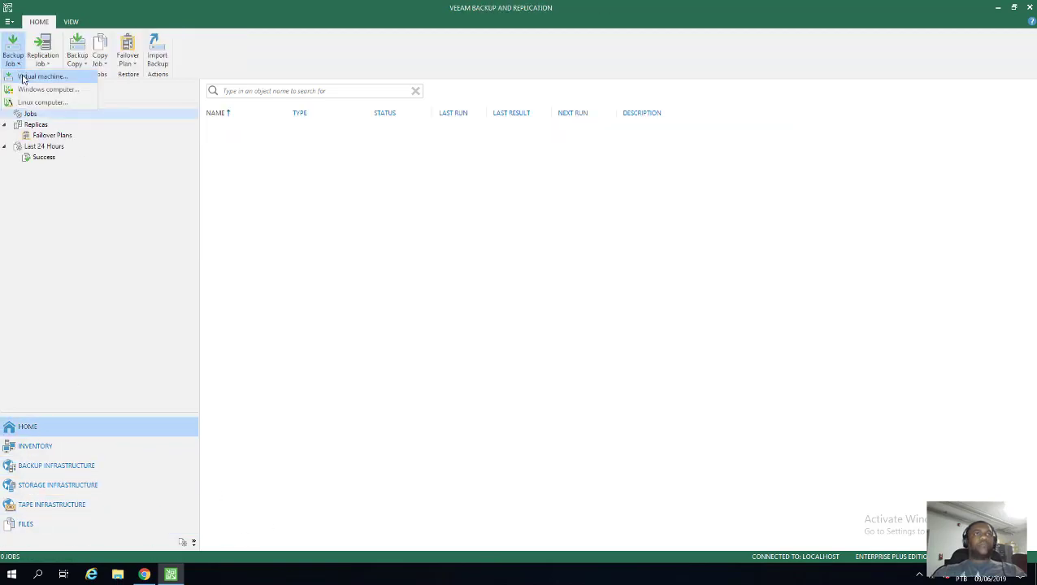
pyautogui.click(24, 77)
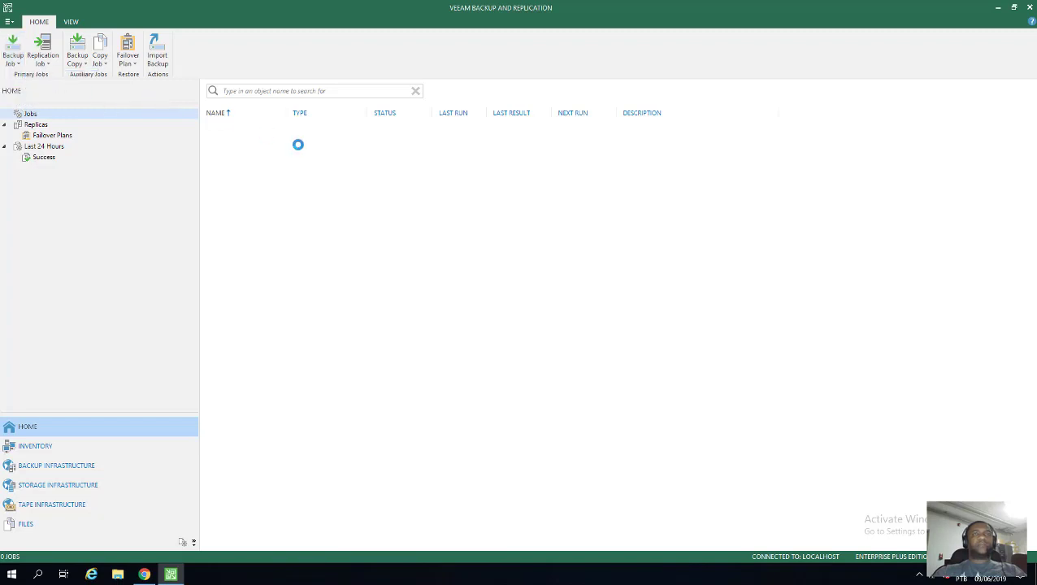
pyautogui.click(690, 412)
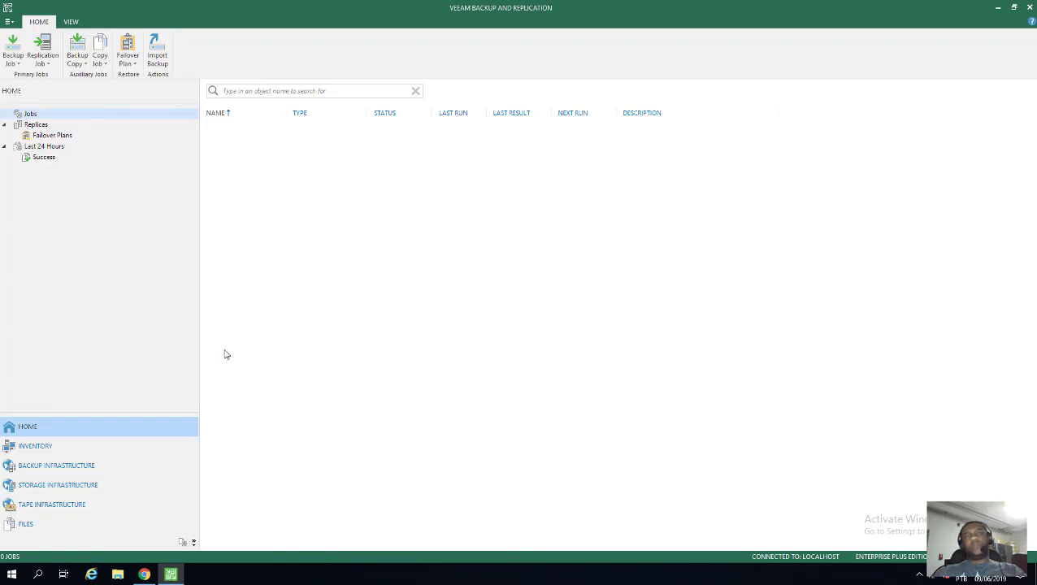
pyautogui.click(12, 63)
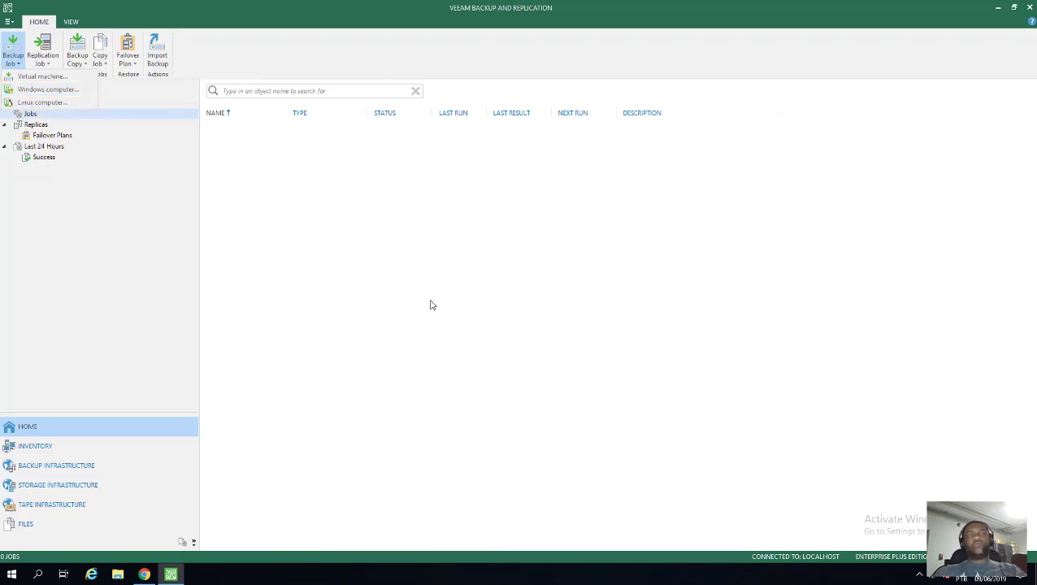
pyautogui.click(304, 300)
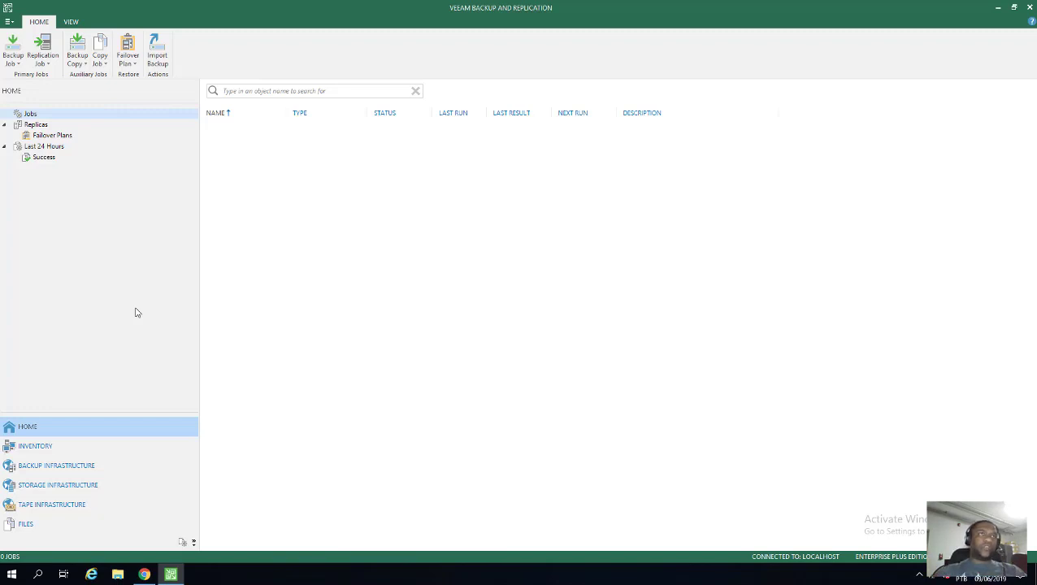
# - Start a virtual machine backup job with the default name Backup Job 1 and add vm-app1 from host 192.168.10.10
pyautogui.click(10, 62)
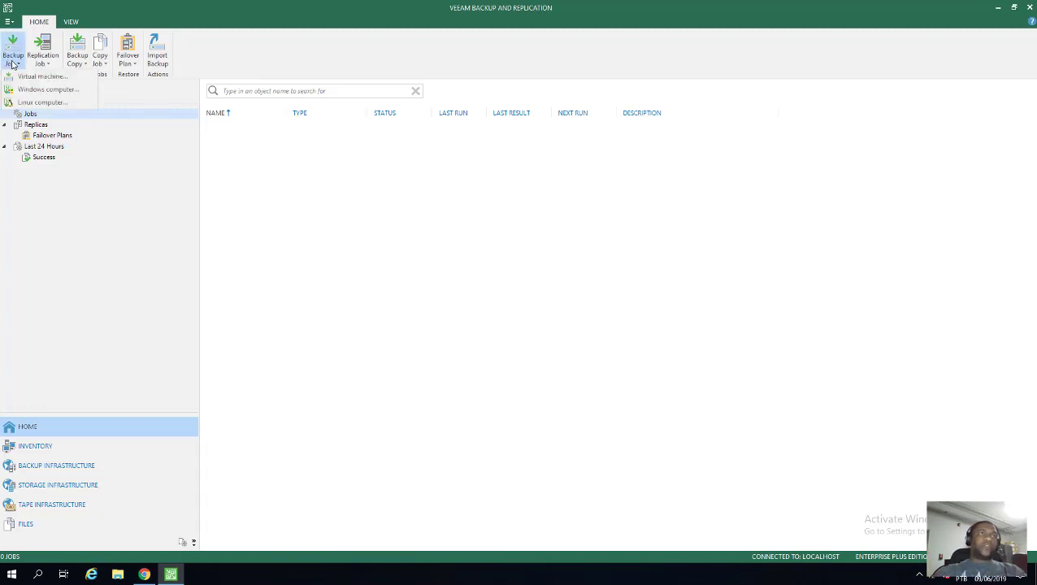
pyautogui.click(32, 77)
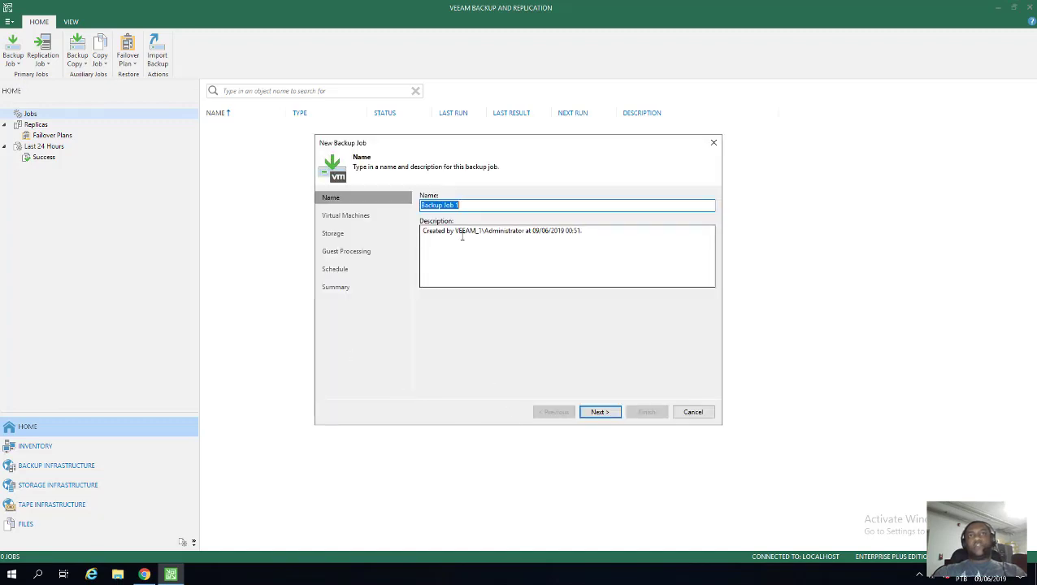
pyautogui.click(599, 412)
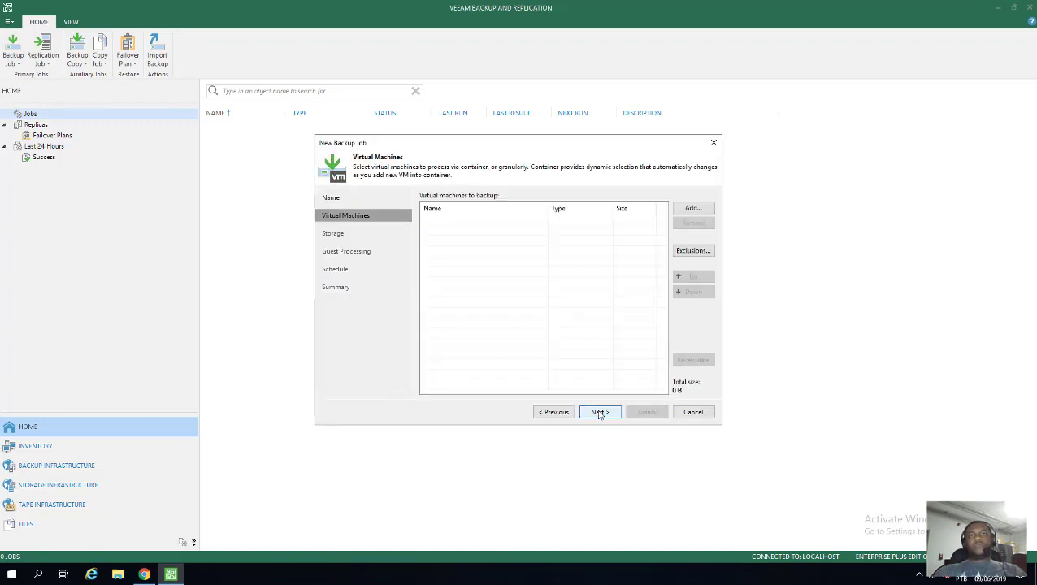
pyautogui.click(684, 210)
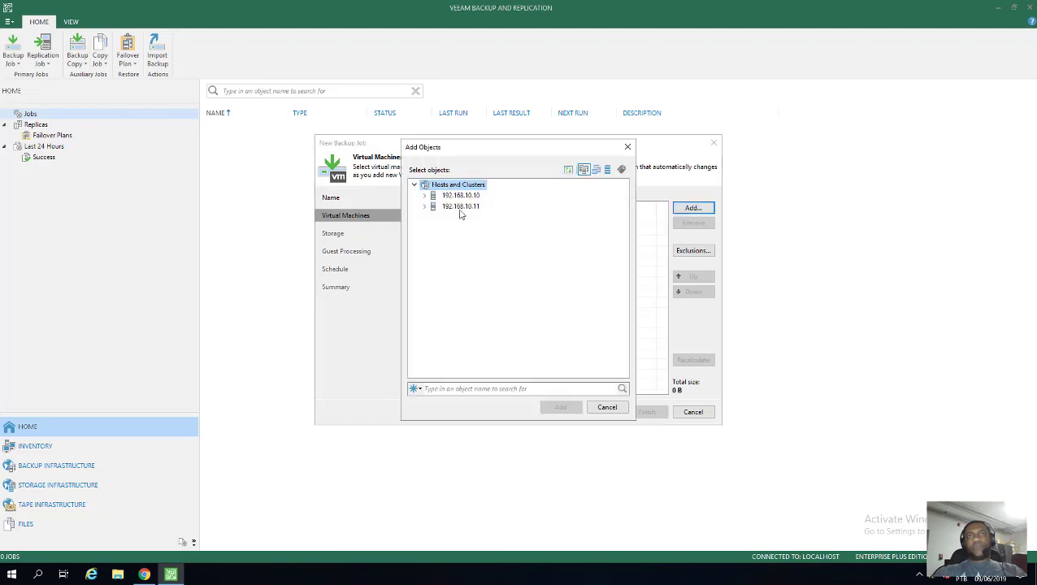
pyautogui.click(423, 196)
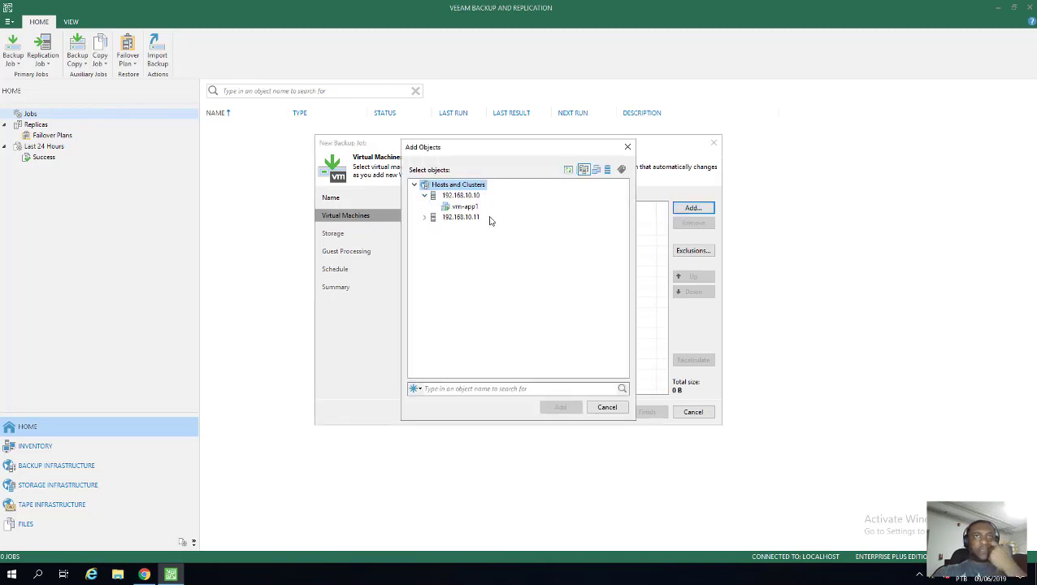
pyautogui.click(464, 207)
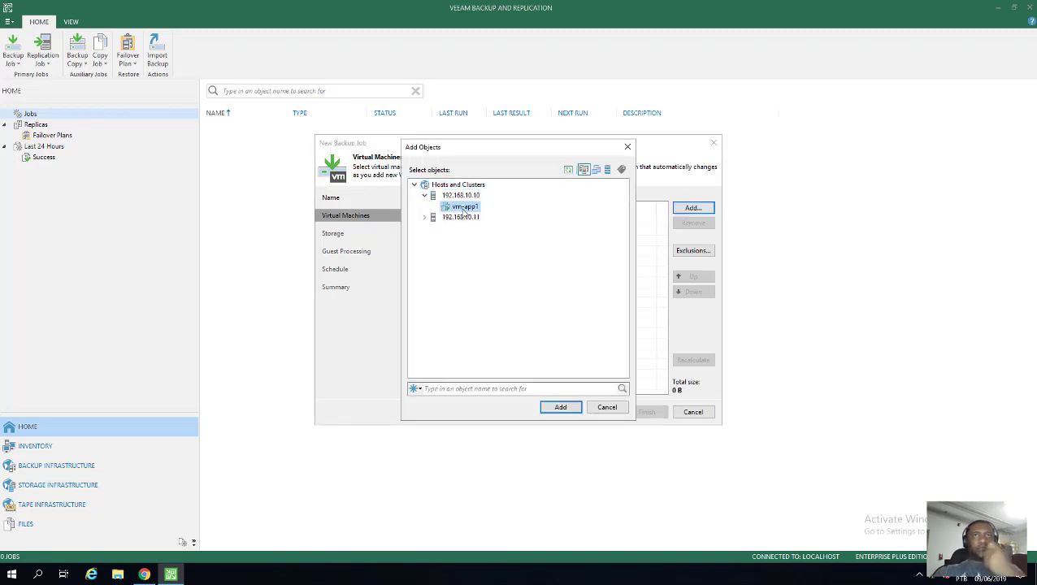
pyautogui.click(560, 408)
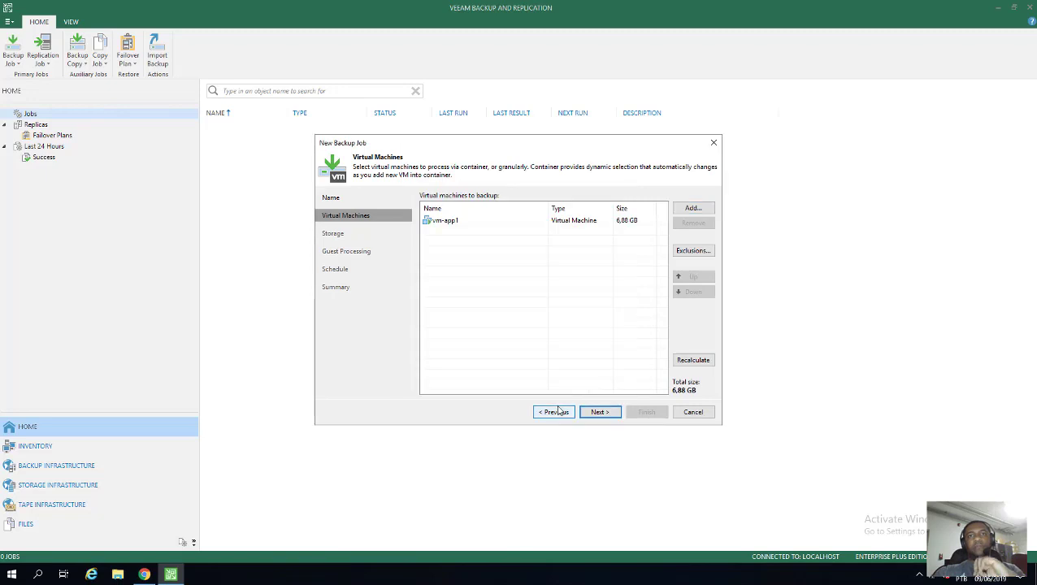
pyautogui.click(600, 412)
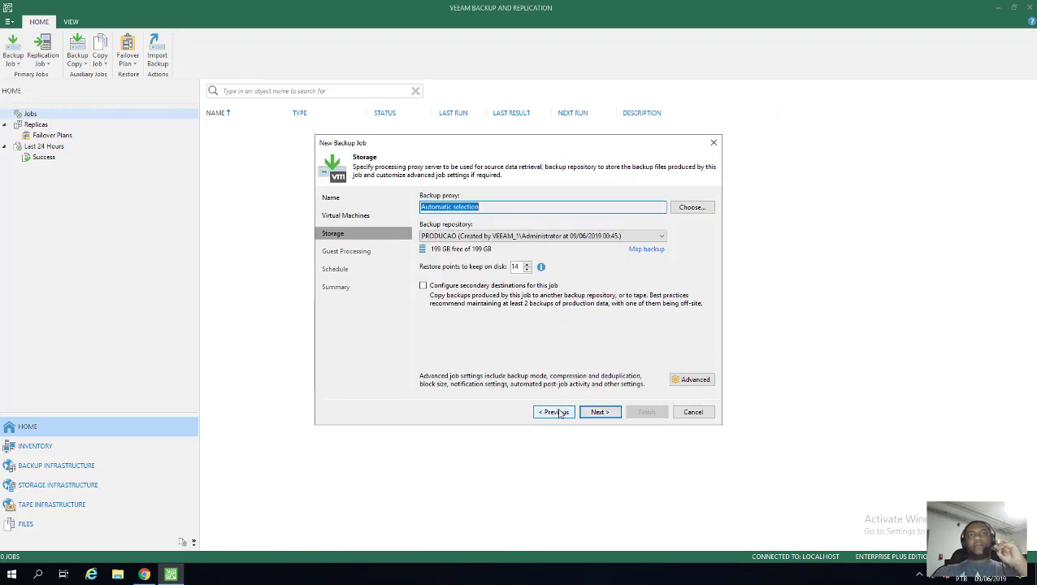
# - Choose PRODUCAO as the job's backup repository and set the restore points to keep on disk to 5
pyautogui.click(524, 237)
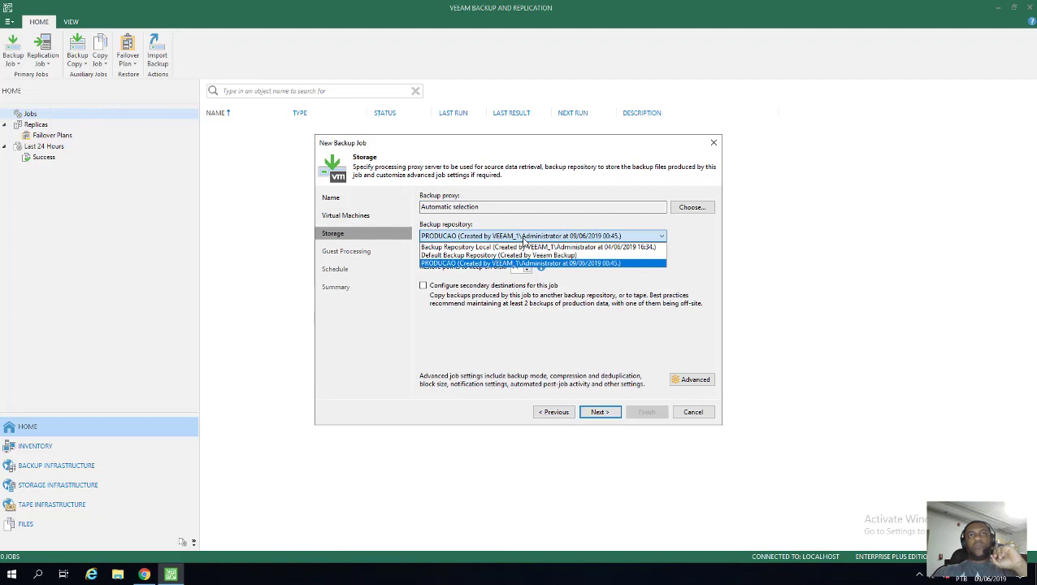
pyautogui.click(449, 264)
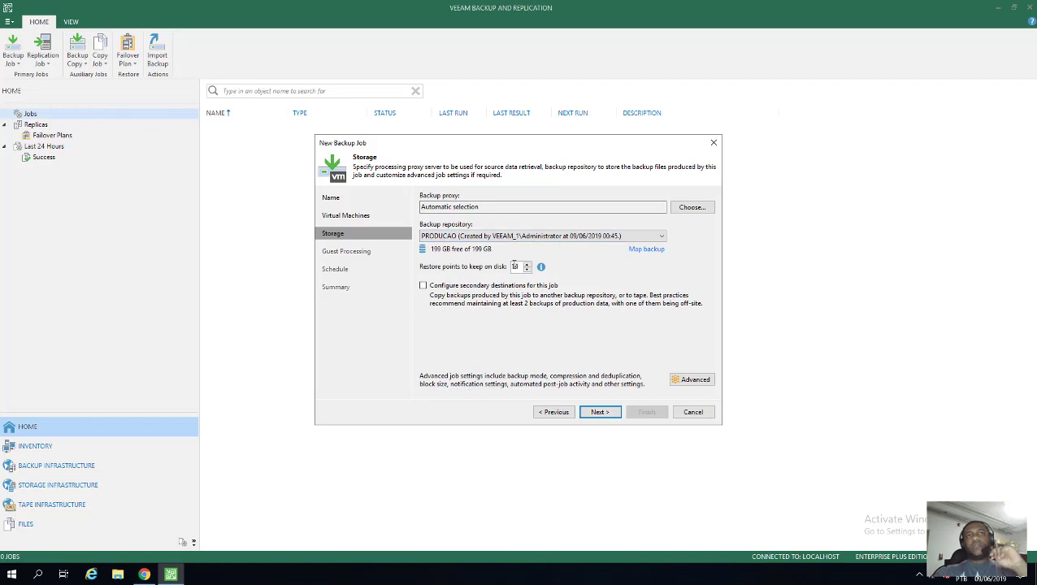
pyautogui.doubleClick(517, 266)
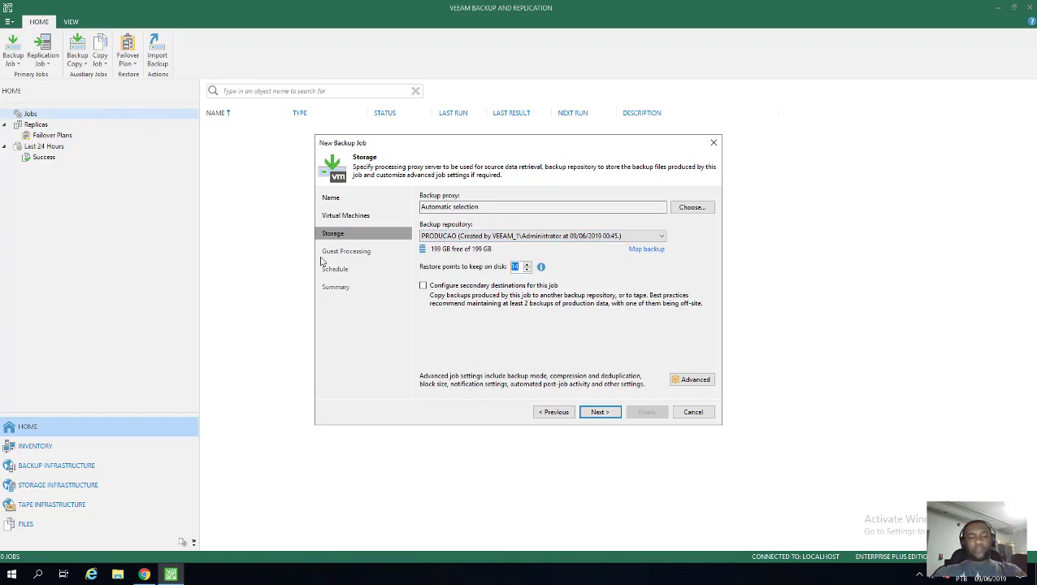
pyautogui.write('5')
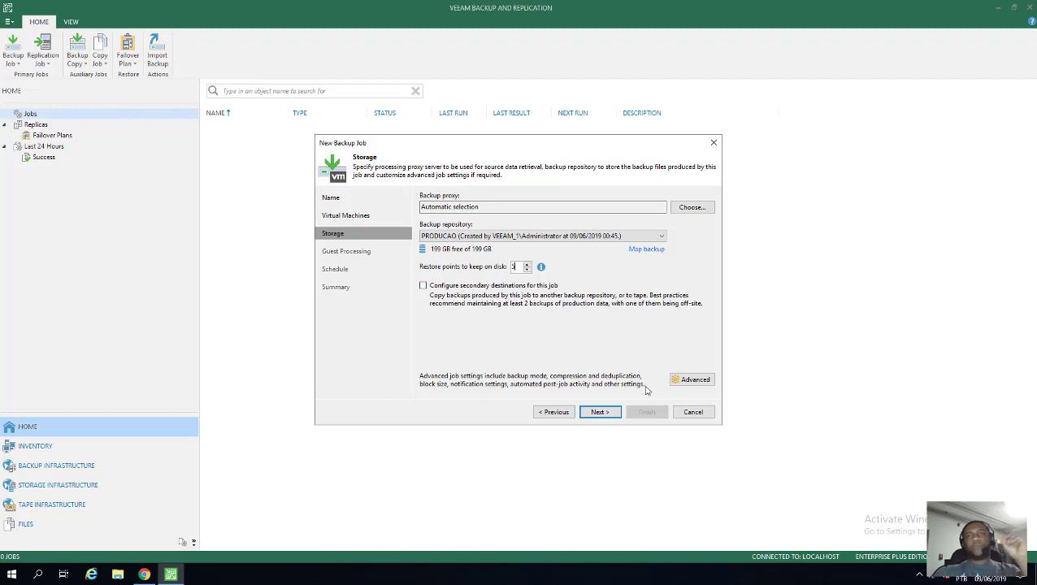
# - Open the job's advanced settings and schedule the periodic synthetic full backups on Friday only
pyautogui.click(695, 380)
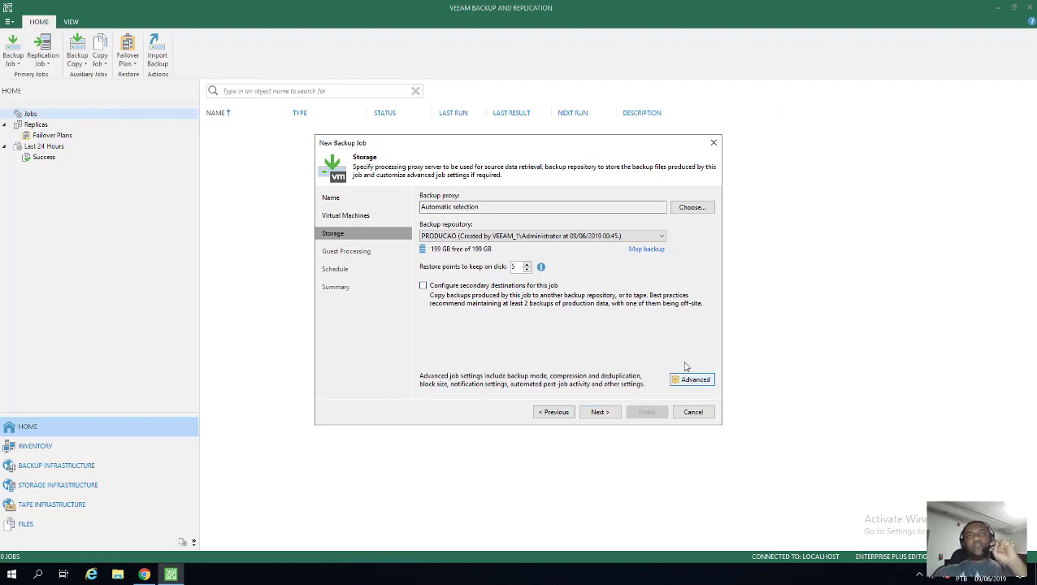
pyautogui.click(675, 383)
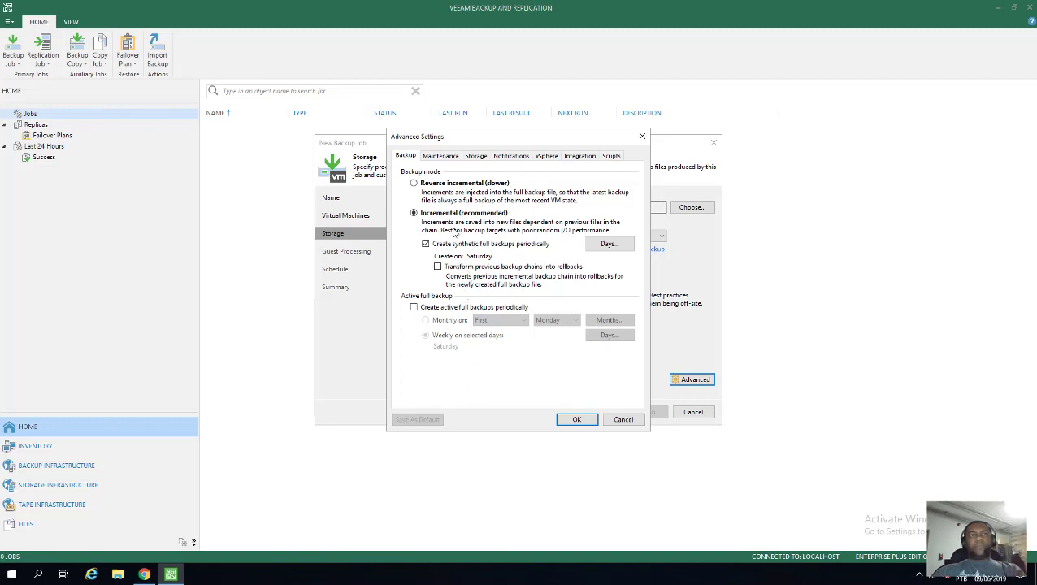
pyautogui.click(614, 247)
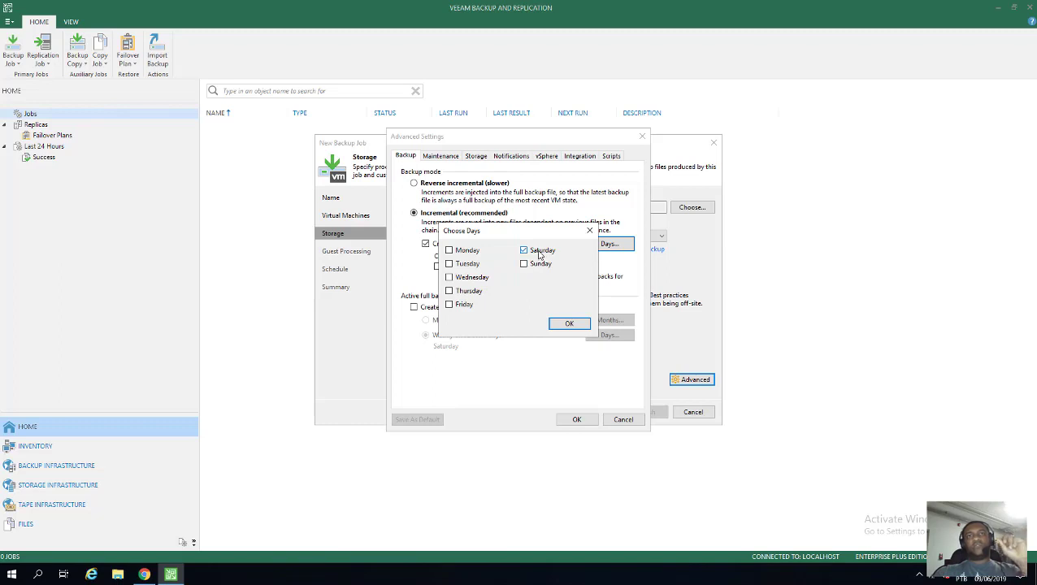
pyautogui.click(541, 251)
pyautogui.click(537, 265)
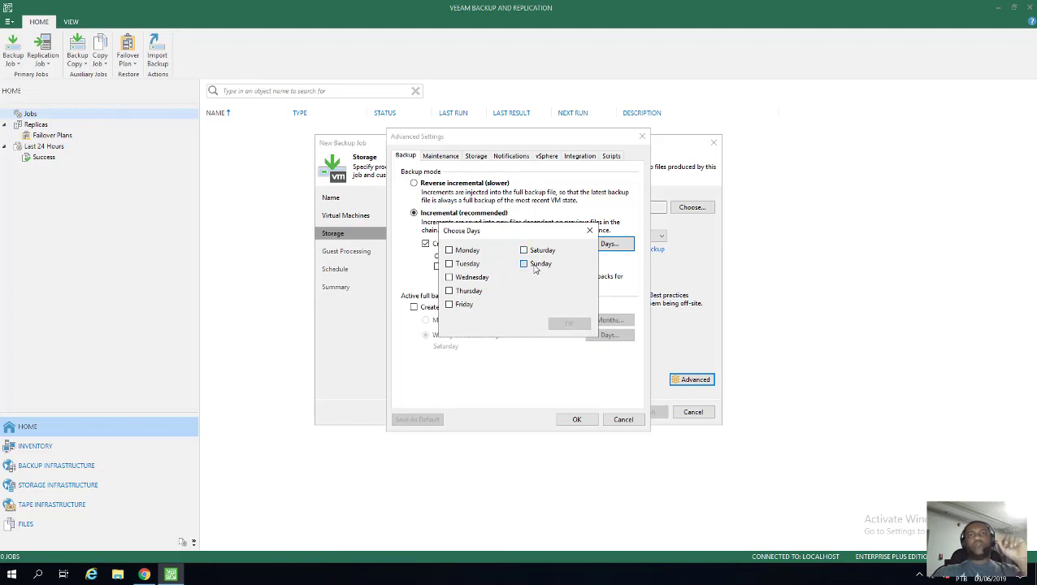
pyautogui.click(451, 304)
pyautogui.click(530, 264)
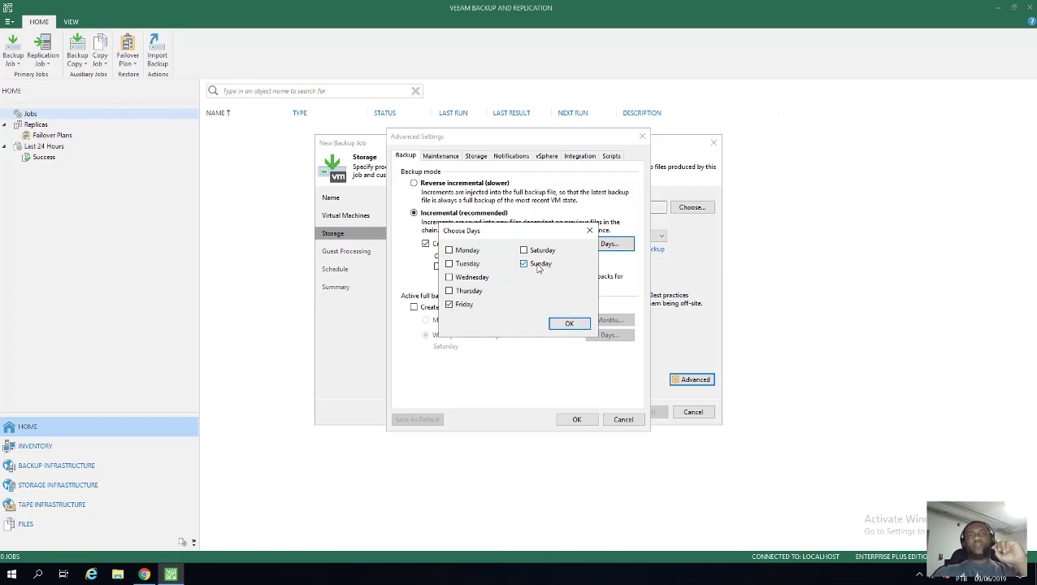
pyautogui.click(569, 324)
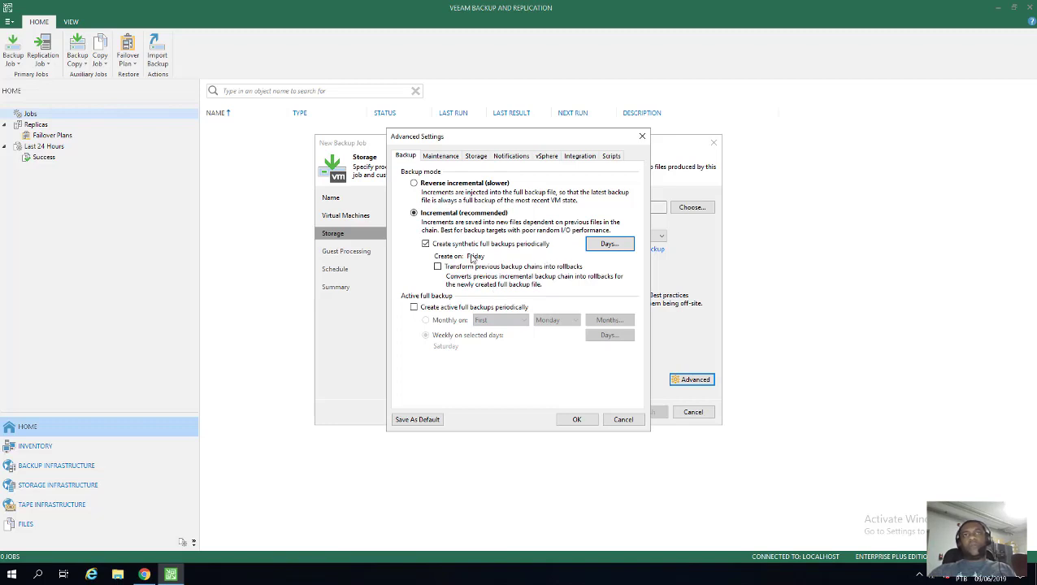
# - Check the maintenance settings, and select Optimal (recommended) compression and Local target storage optimization for the job
pyautogui.click(431, 157)
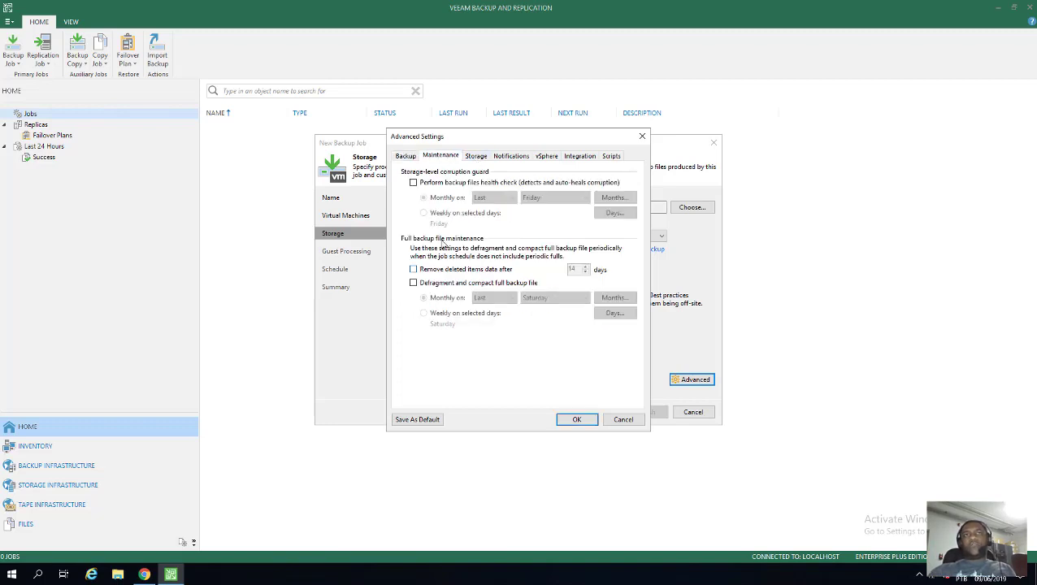
pyautogui.click(476, 157)
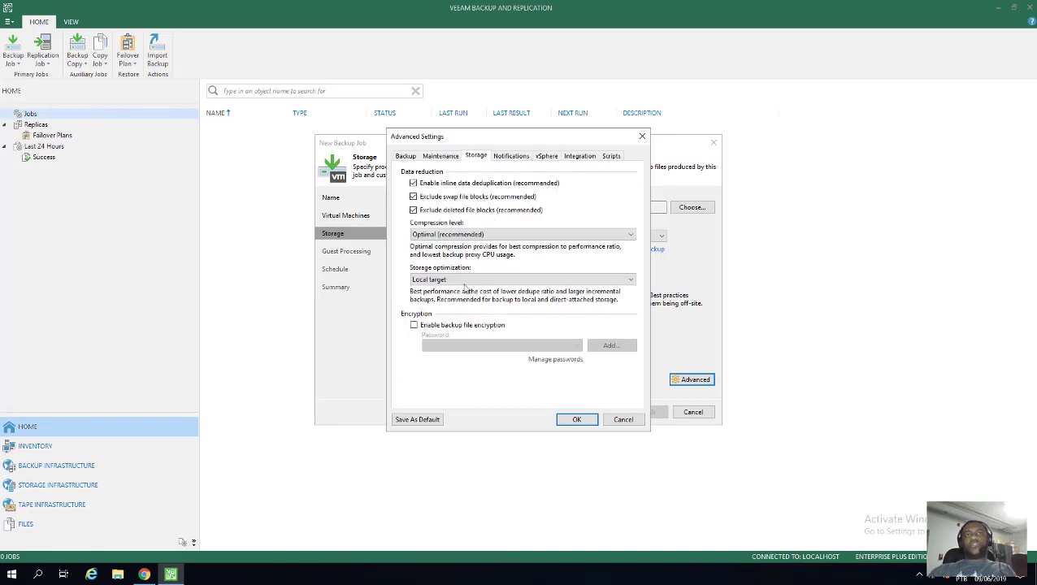
pyautogui.click(475, 235)
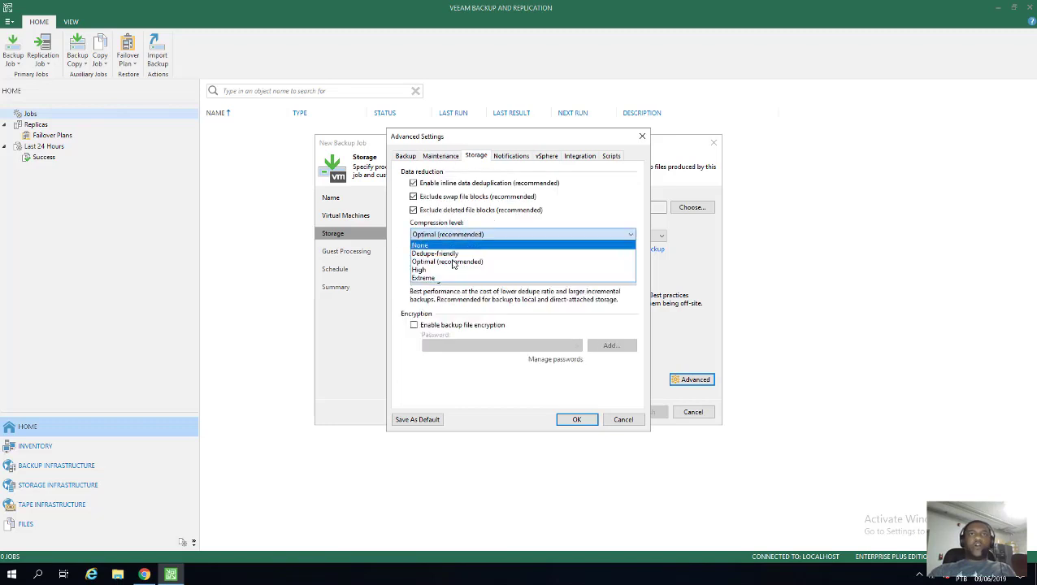
pyautogui.click(455, 262)
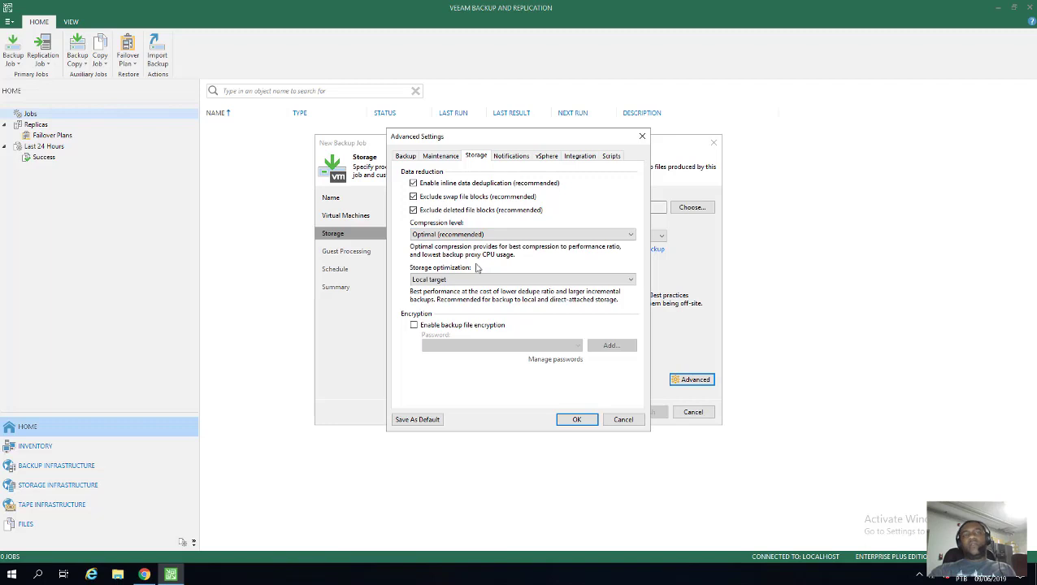
pyautogui.click(472, 282)
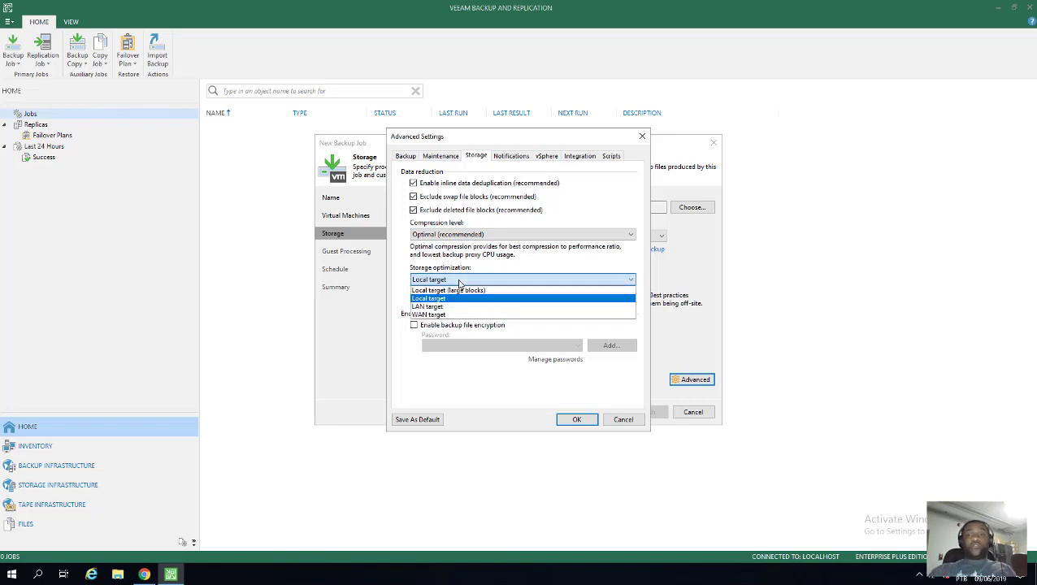
pyautogui.click(453, 301)
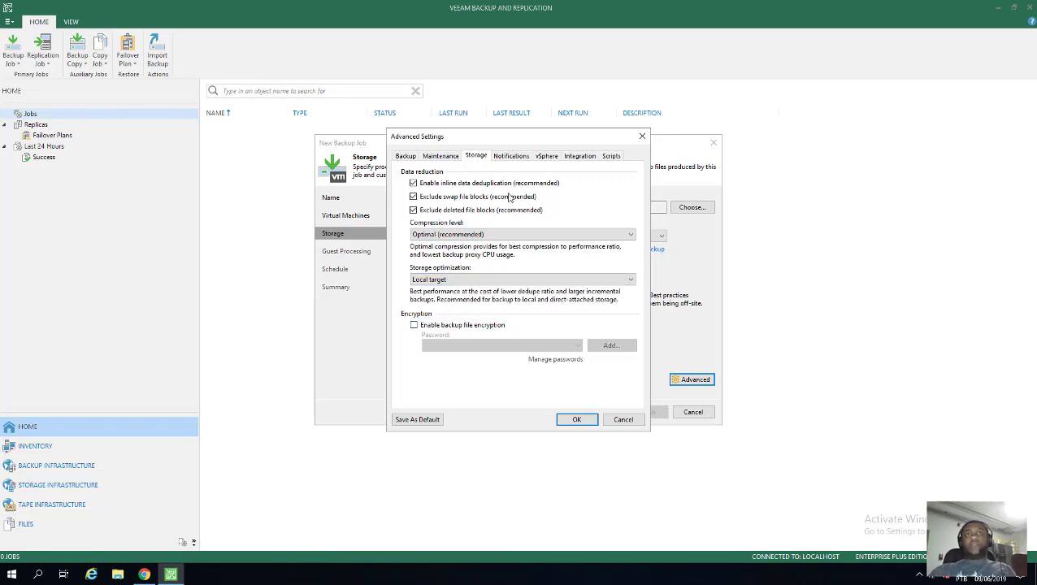
# - Try enabling e-mail notifications with custom notification settings for the job, and turn the e-mail notifications off again
pyautogui.click(514, 156)
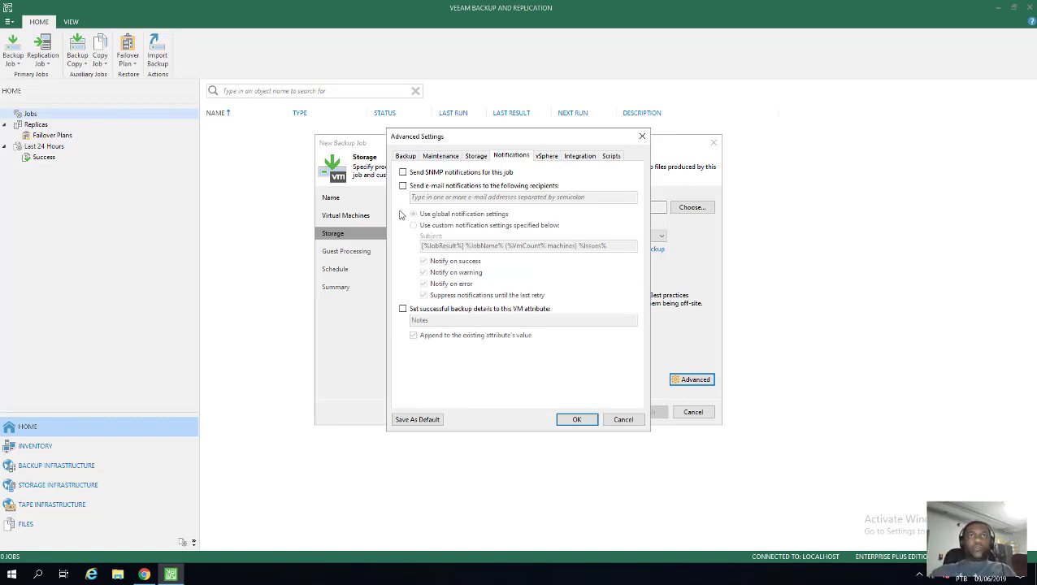
pyautogui.click(403, 186)
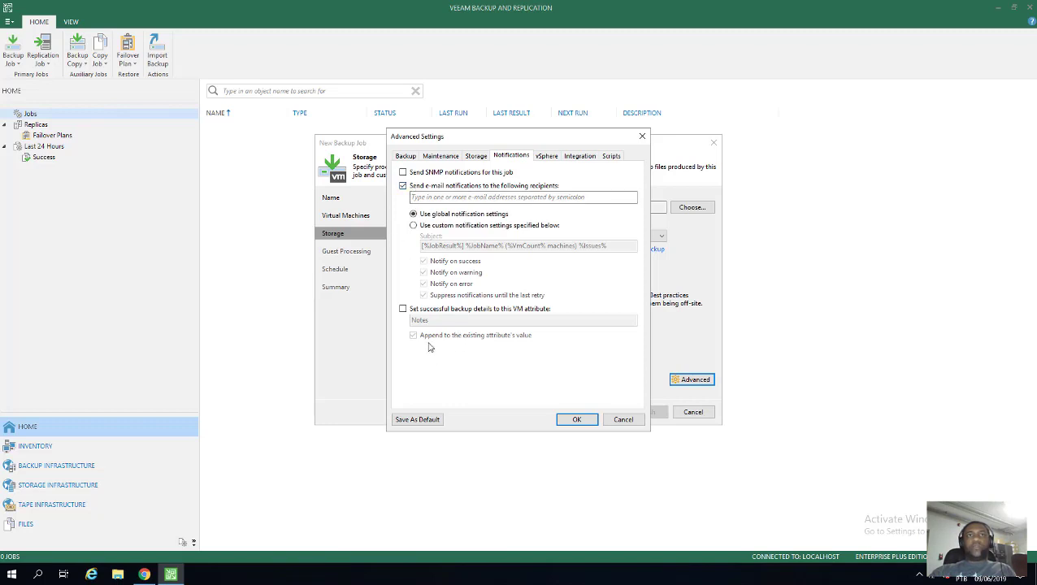
pyautogui.click(443, 226)
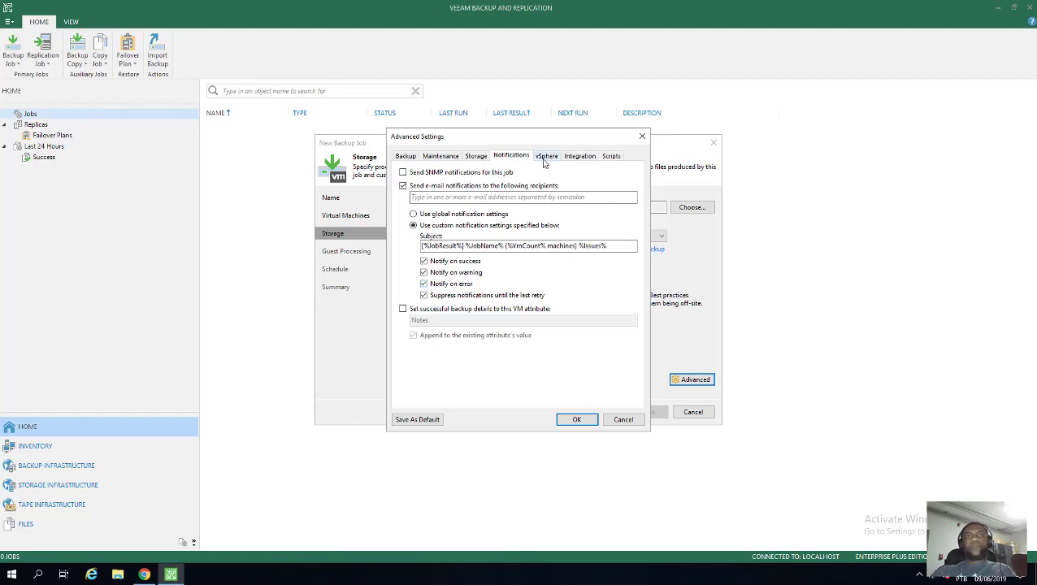
pyautogui.click(416, 187)
# - Disable automatic CBT enabling for all protected VMs, save the advanced settings, and proceed to the schedule with guest processing left off
pyautogui.click(547, 157)
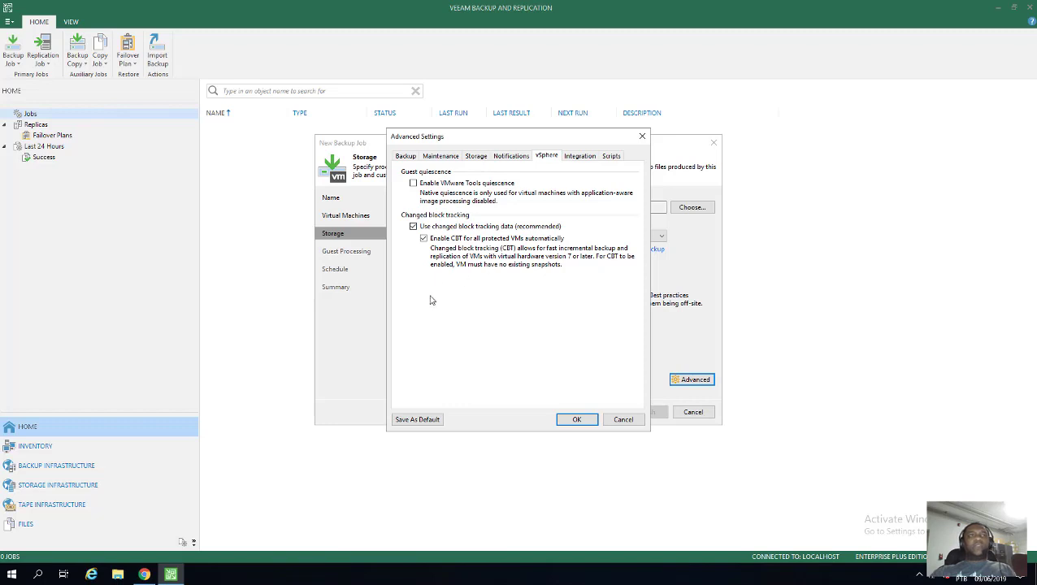
pyautogui.click(435, 240)
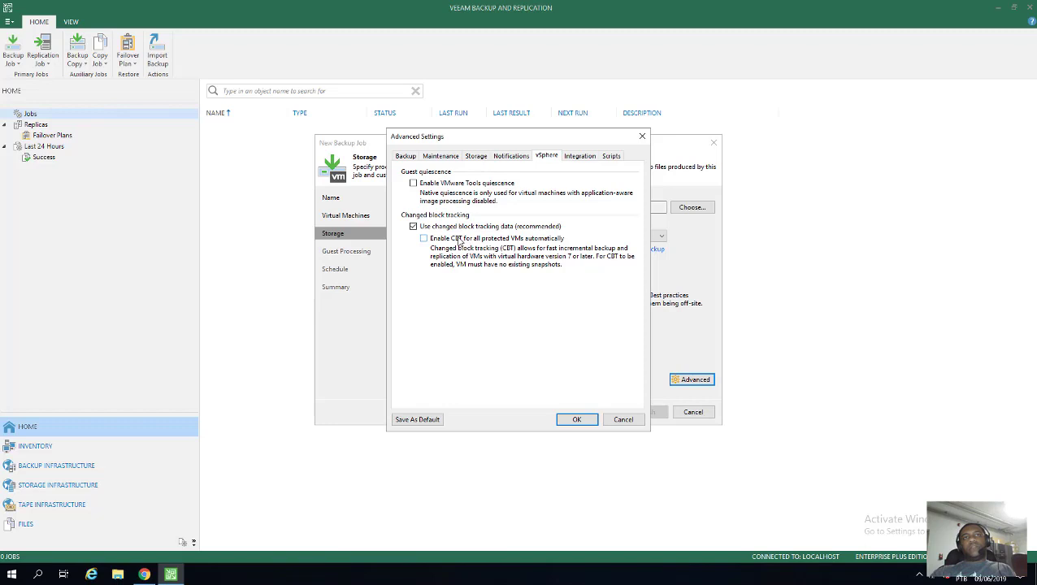
pyautogui.click(576, 420)
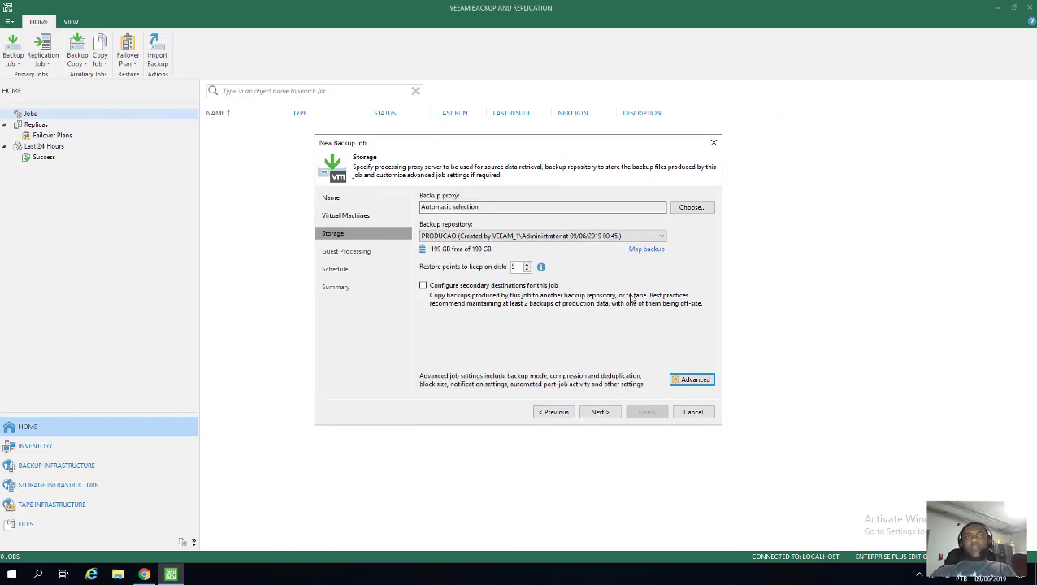
pyautogui.click(598, 413)
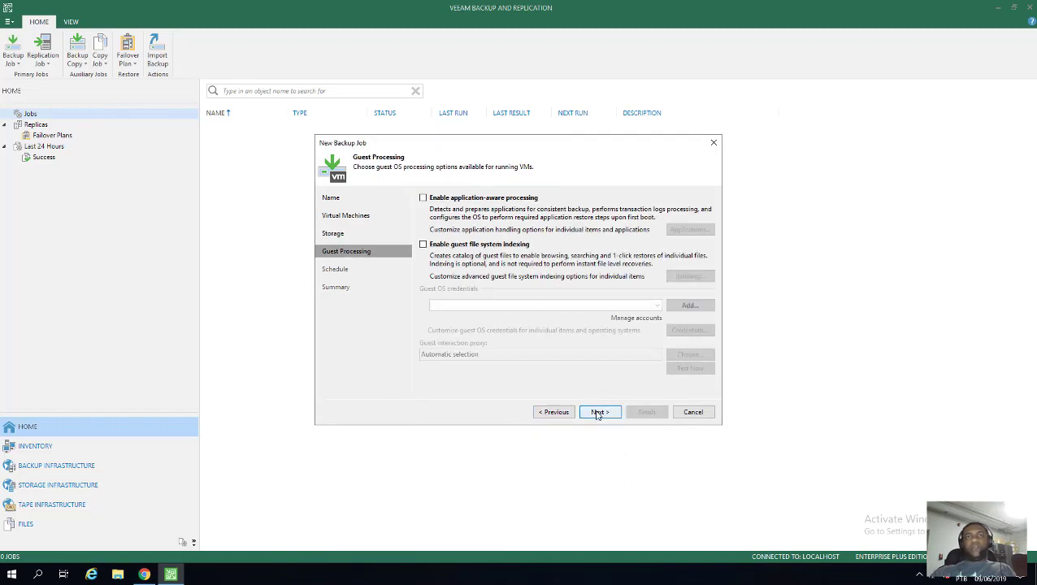
pyautogui.click(599, 413)
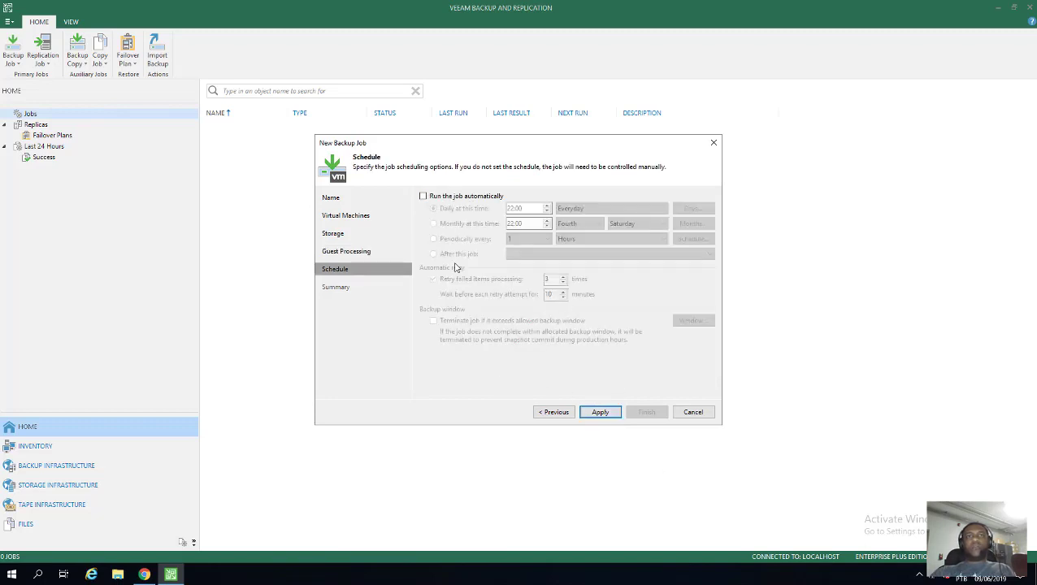
# - Turn on automatic running, try the weekdays and selected-days options for the daily 22:00 schedule, and return to Everyday
pyautogui.click(441, 198)
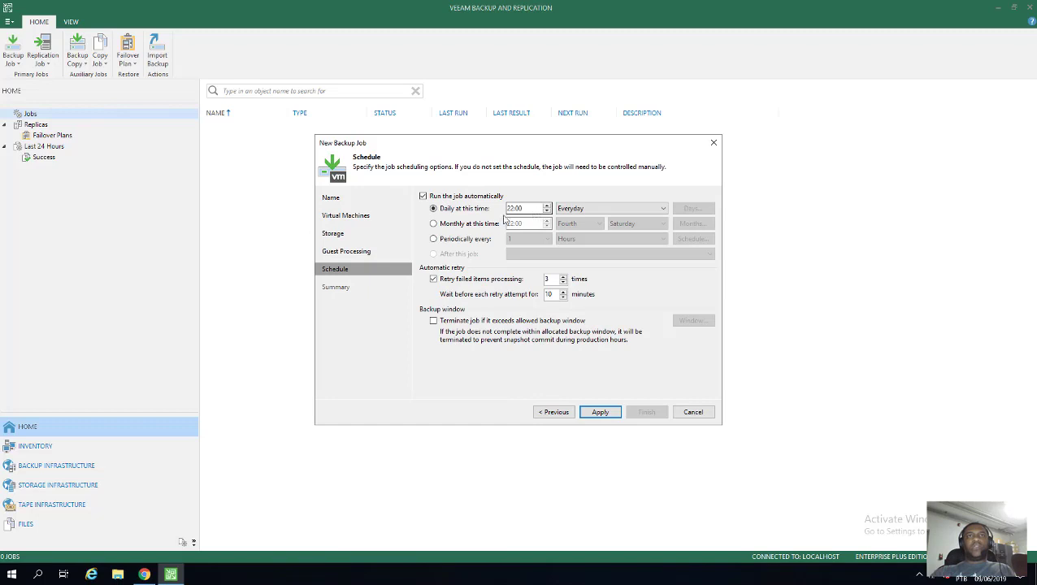
pyautogui.click(582, 215)
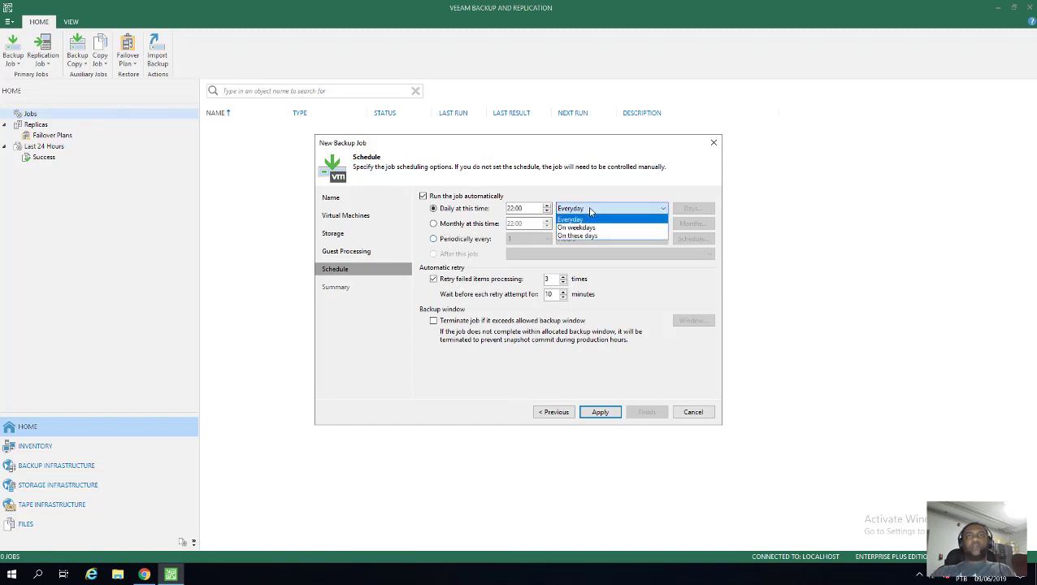
pyautogui.click(555, 221)
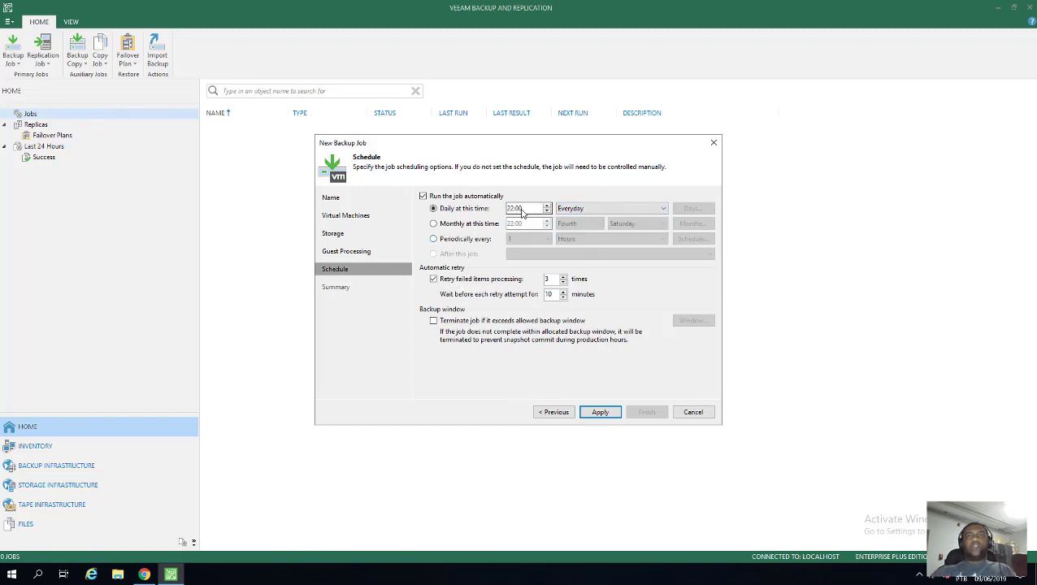
pyautogui.click(614, 209)
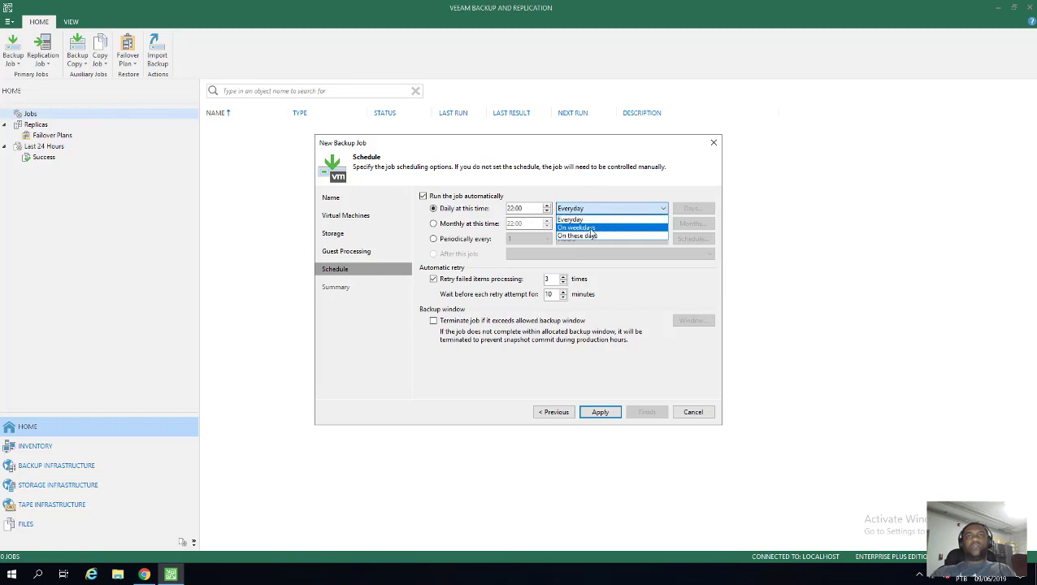
pyautogui.click(591, 230)
pyautogui.click(624, 211)
pyautogui.click(576, 237)
pyautogui.click(591, 212)
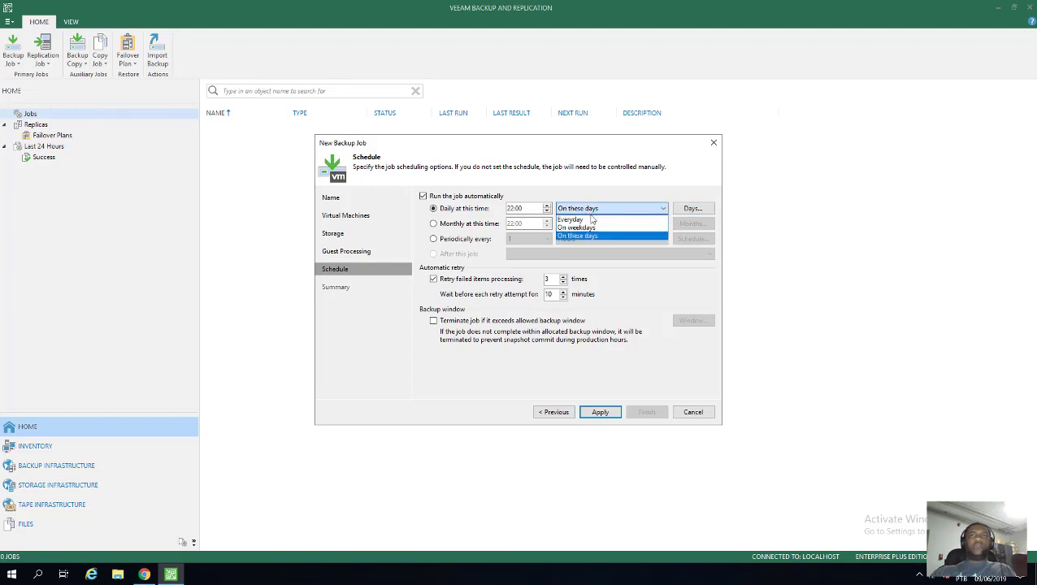
pyautogui.click(590, 220)
# - Try the monthly and periodic schedule types, and examine the available hourly intervals
pyautogui.click(459, 227)
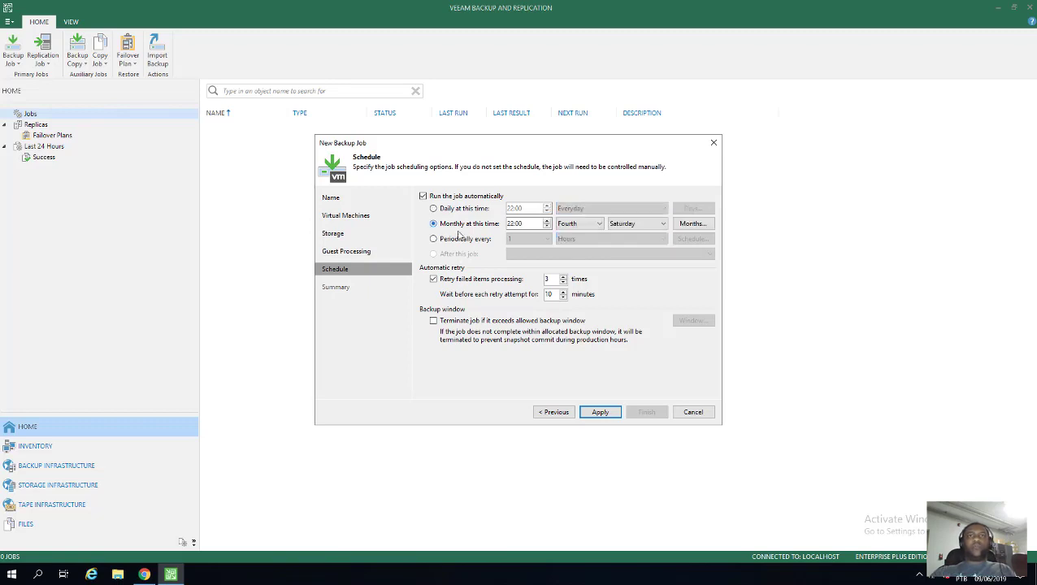
pyautogui.click(468, 239)
pyautogui.click(539, 241)
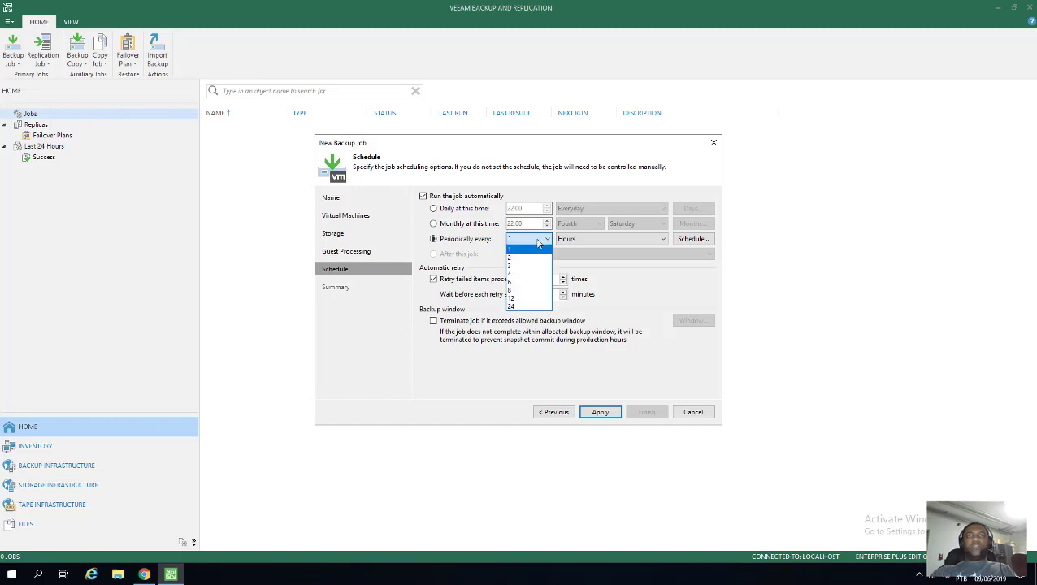
pyautogui.click(465, 231)
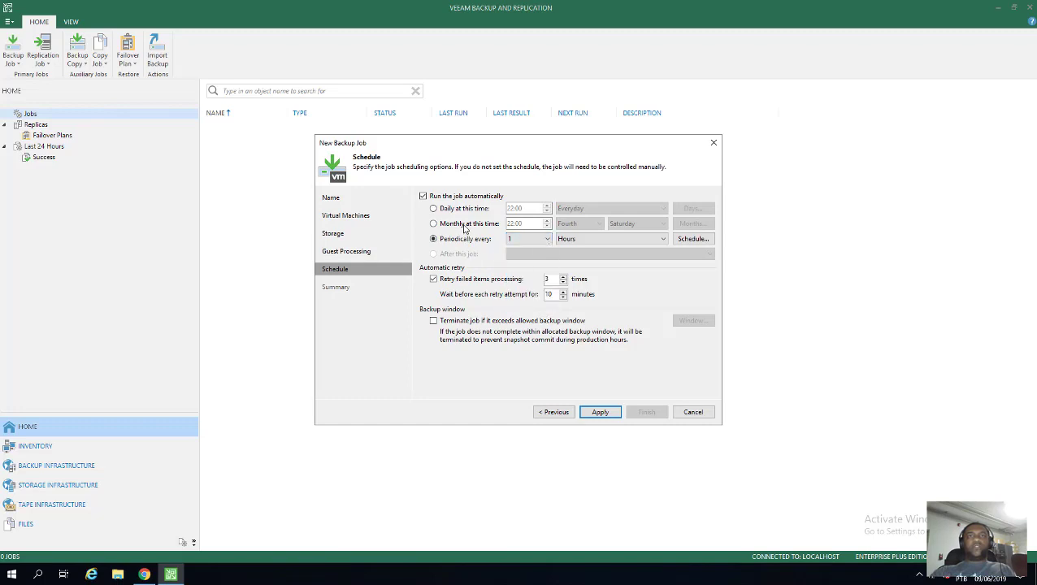
# - Try a monthly schedule at 22:00 on the first Monday of all months, and turn automatic running off again
pyautogui.click(465, 227)
pyautogui.click(581, 224)
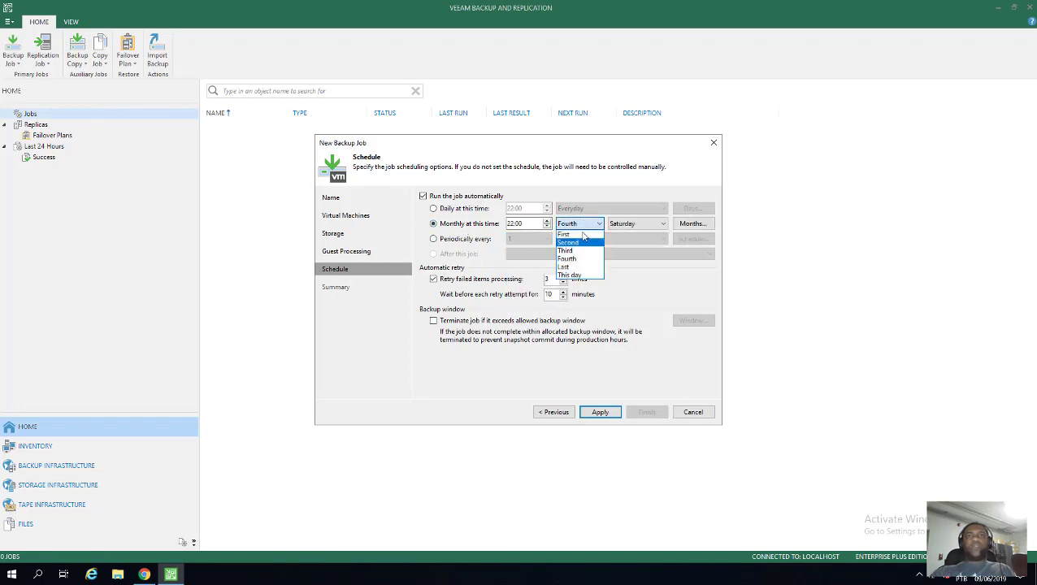
pyautogui.click(565, 234)
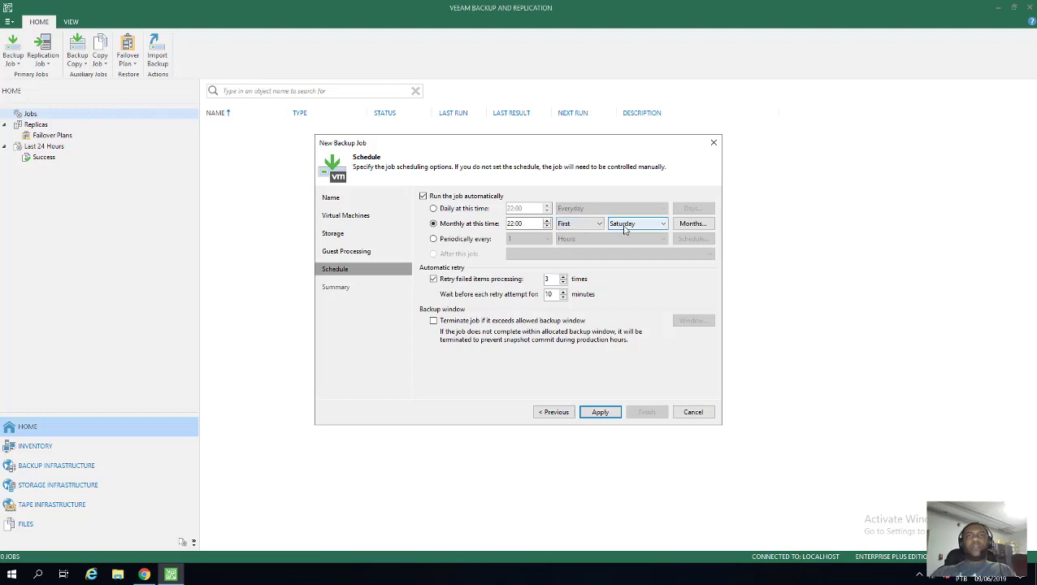
pyautogui.click(625, 225)
pyautogui.click(629, 243)
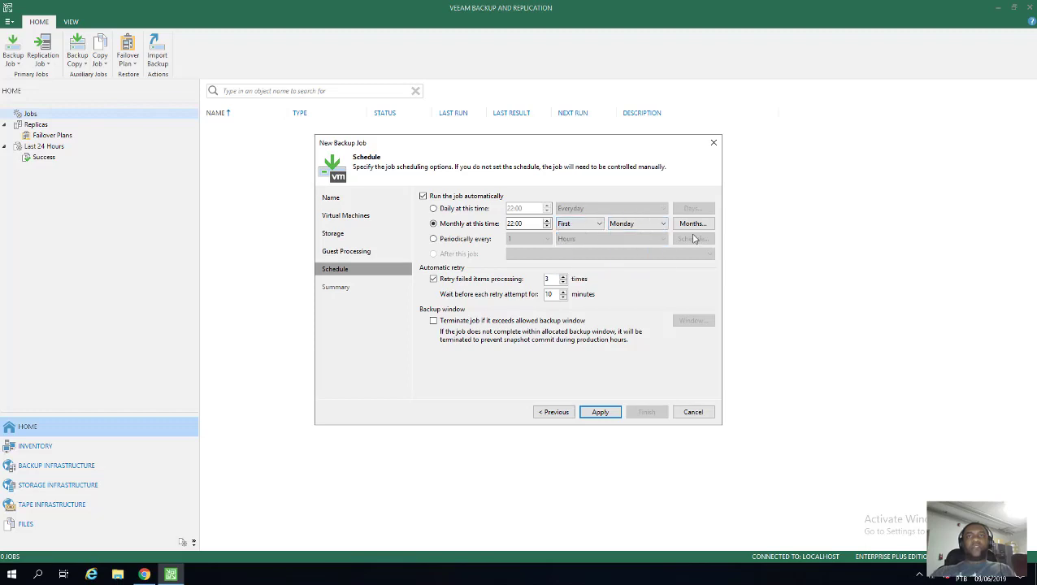
pyautogui.click(684, 226)
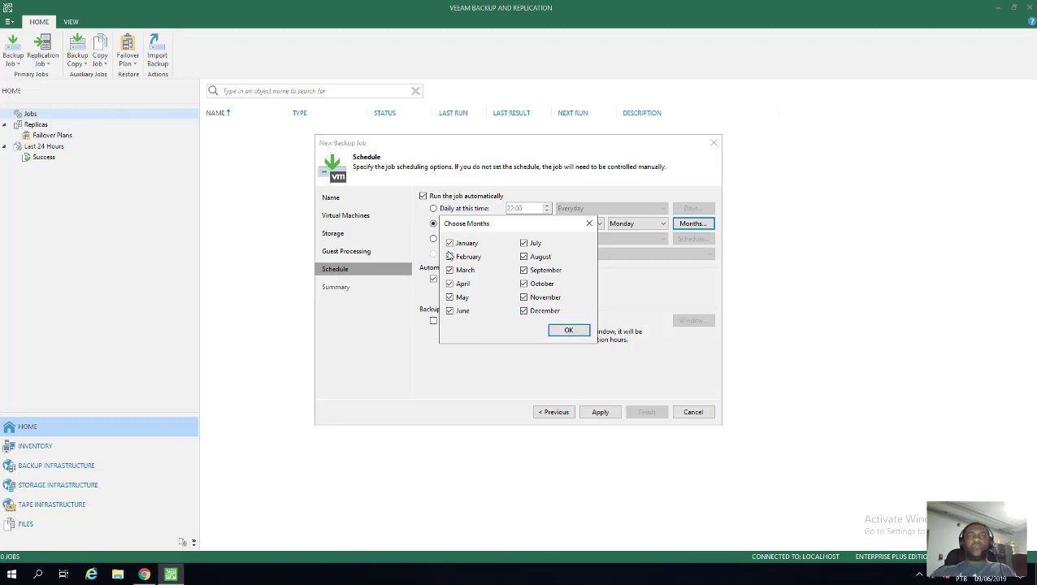
pyautogui.click(567, 331)
pyautogui.click(579, 225)
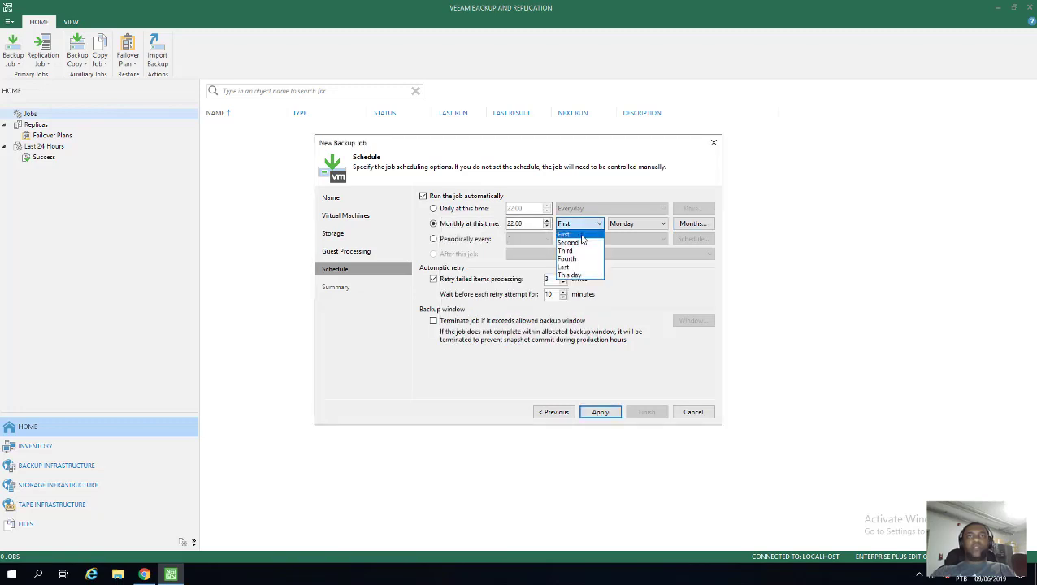
pyautogui.click(583, 236)
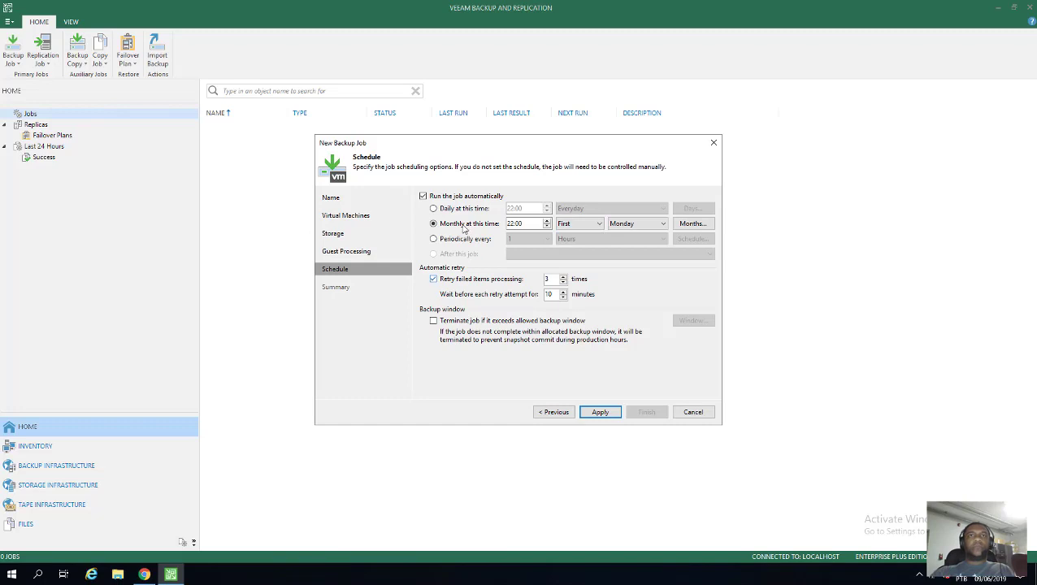
pyautogui.click(442, 198)
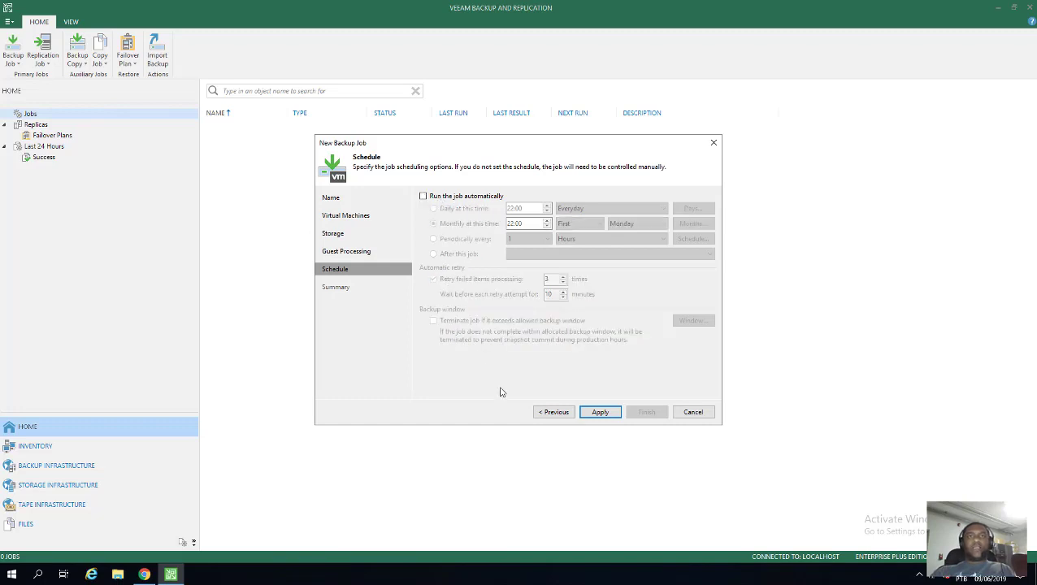
# - Apply the unscheduled job settings, finish creating Backup Job 1, and start the job
pyautogui.click(599, 414)
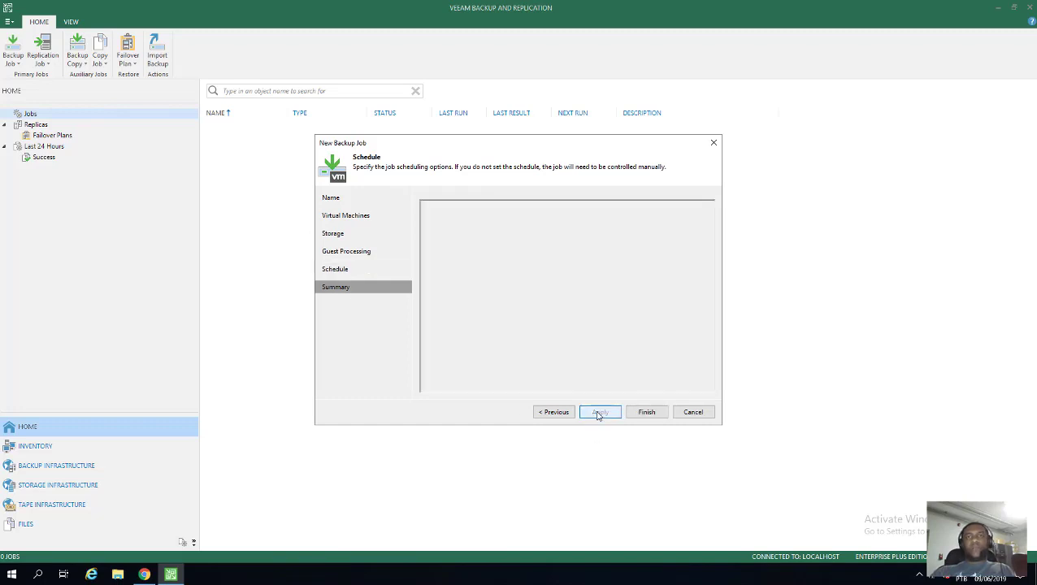
pyautogui.click(646, 412)
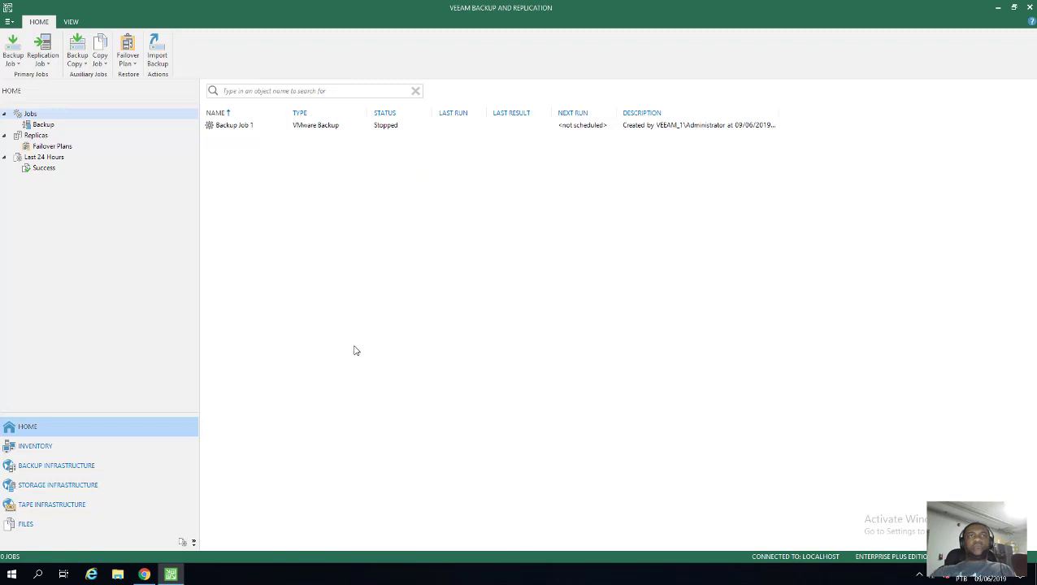
pyautogui.click(239, 132)
pyautogui.rightClick(238, 133)
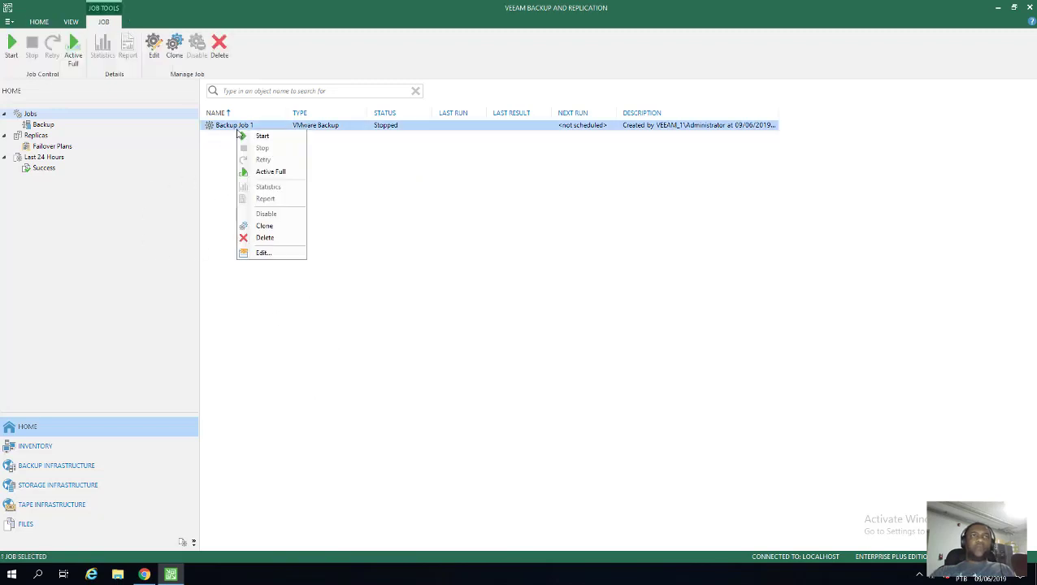
pyautogui.click(246, 137)
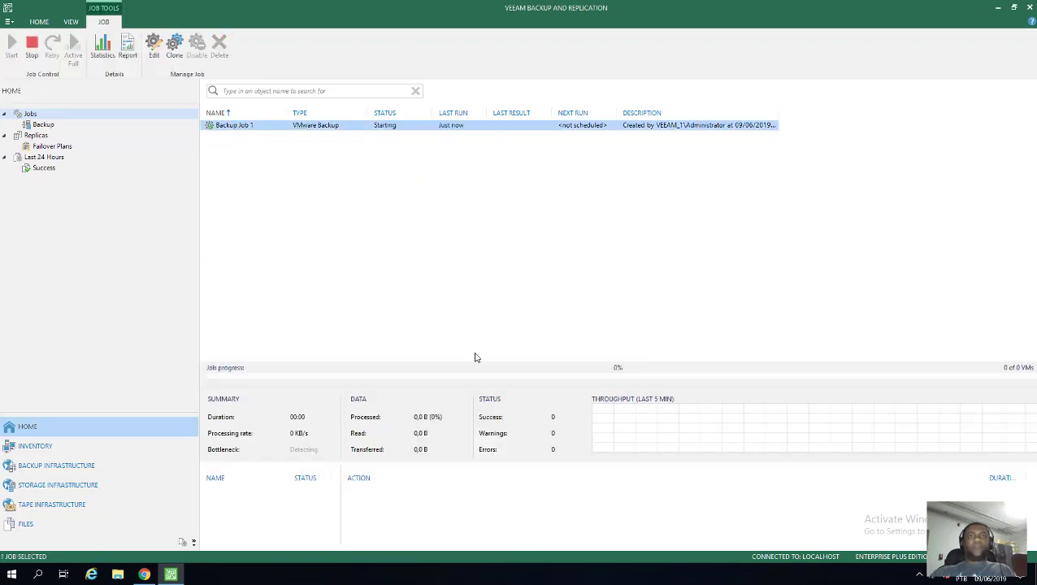
# - Open the statistics of Backup Job 1, examine the processing log for vm-app1, and close the statistics
pyautogui.rightClick(237, 126)
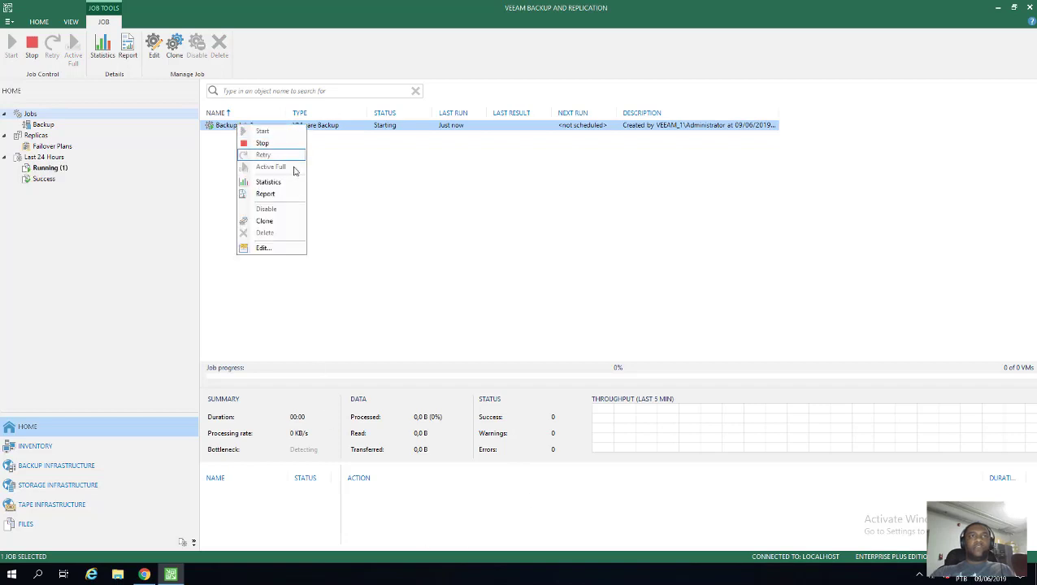
pyautogui.click(296, 186)
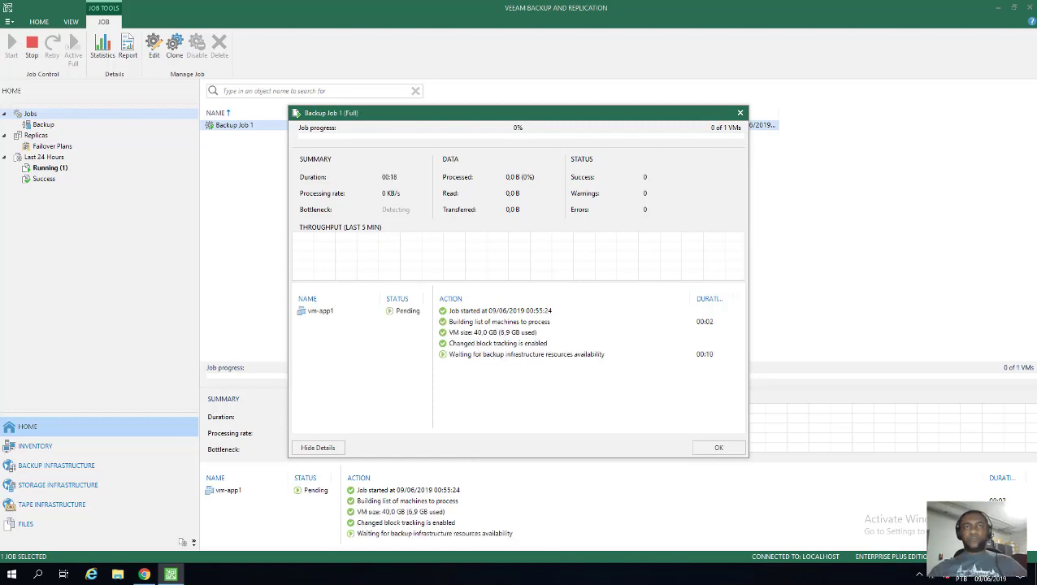
pyautogui.click(344, 316)
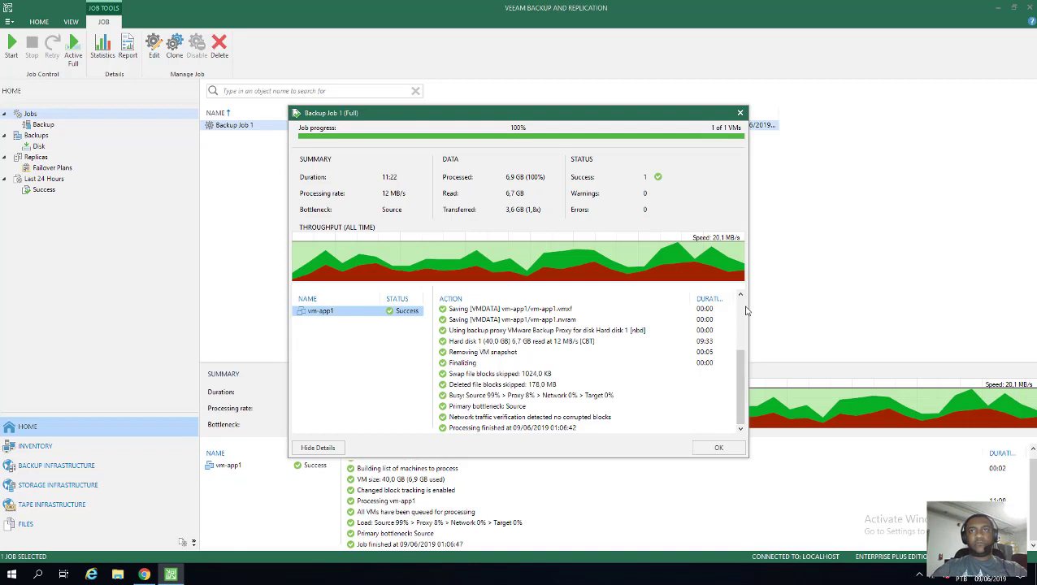
pyautogui.moveTo(745, 366)
pyautogui.mouseDown()
pyautogui.moveTo(745, 317)
pyautogui.moveTo(746, 370)
pyautogui.mouseUp()
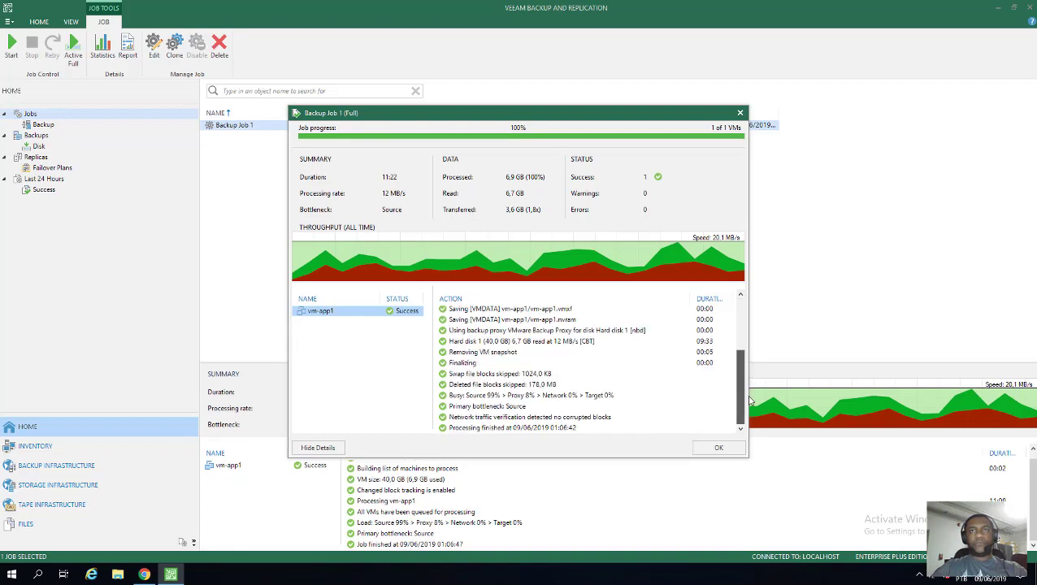
pyautogui.click(719, 447)
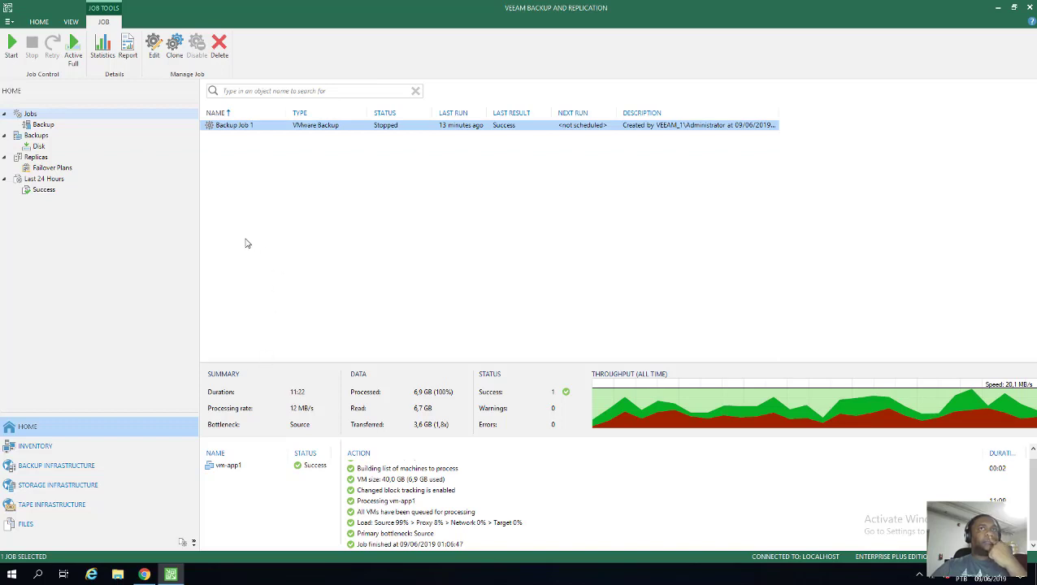
# - Rescan the PRODUCAO scale-out repository in the backup infrastructure and close the rescan log
pyautogui.click(37, 471)
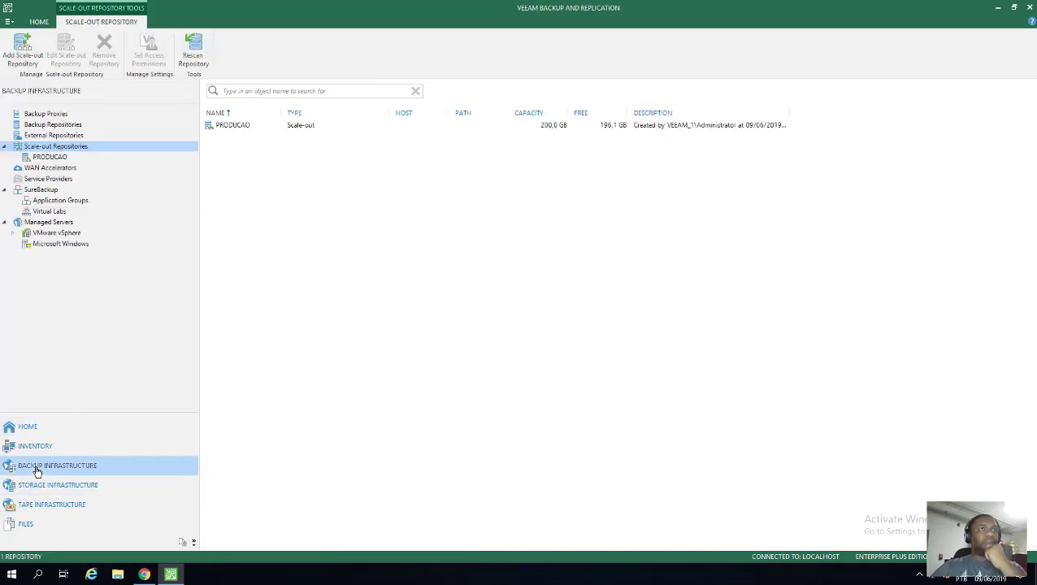
pyautogui.click(49, 159)
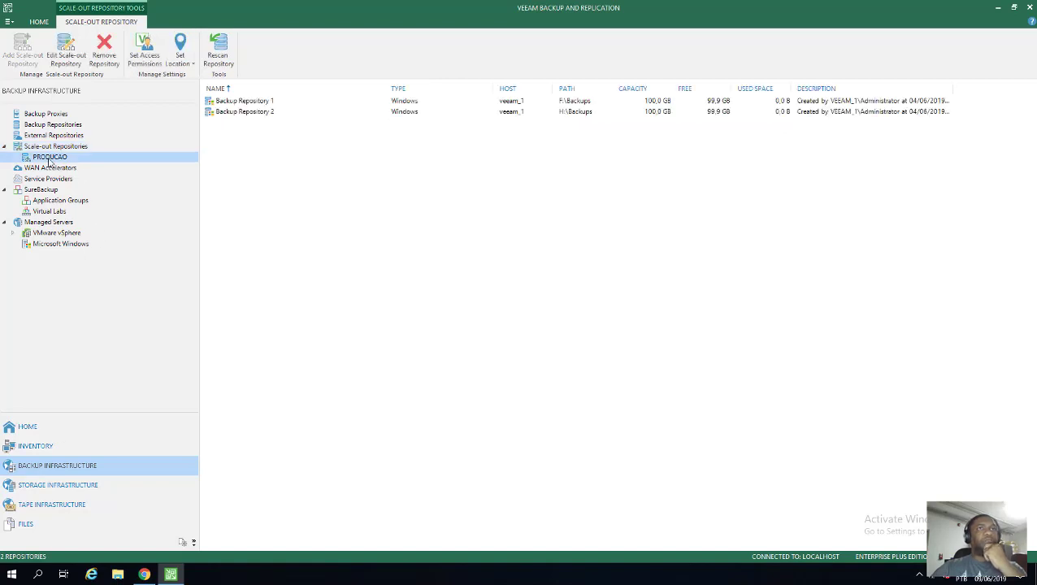
pyautogui.rightClick(360, 221)
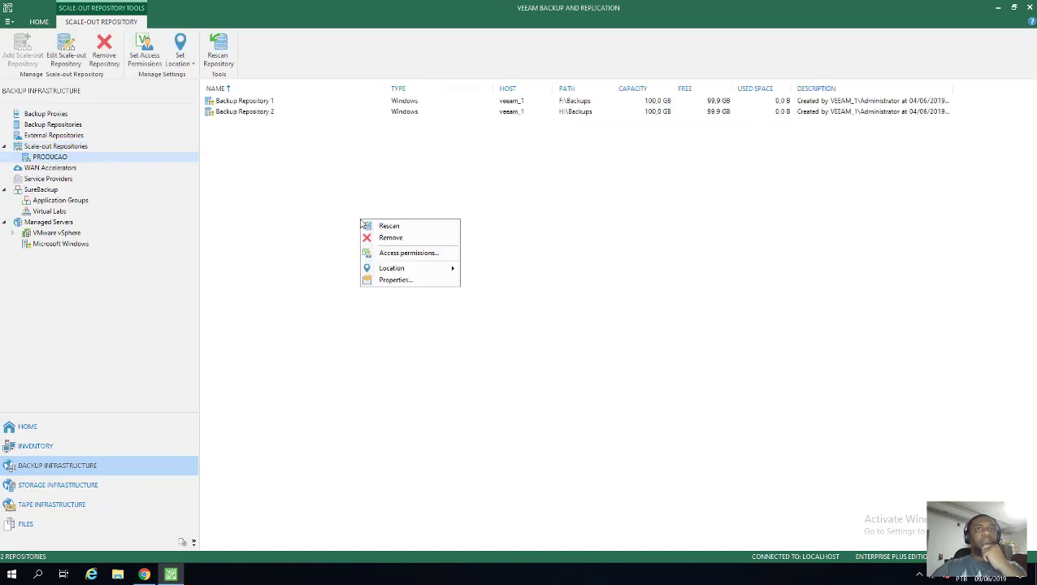
pyautogui.click(398, 228)
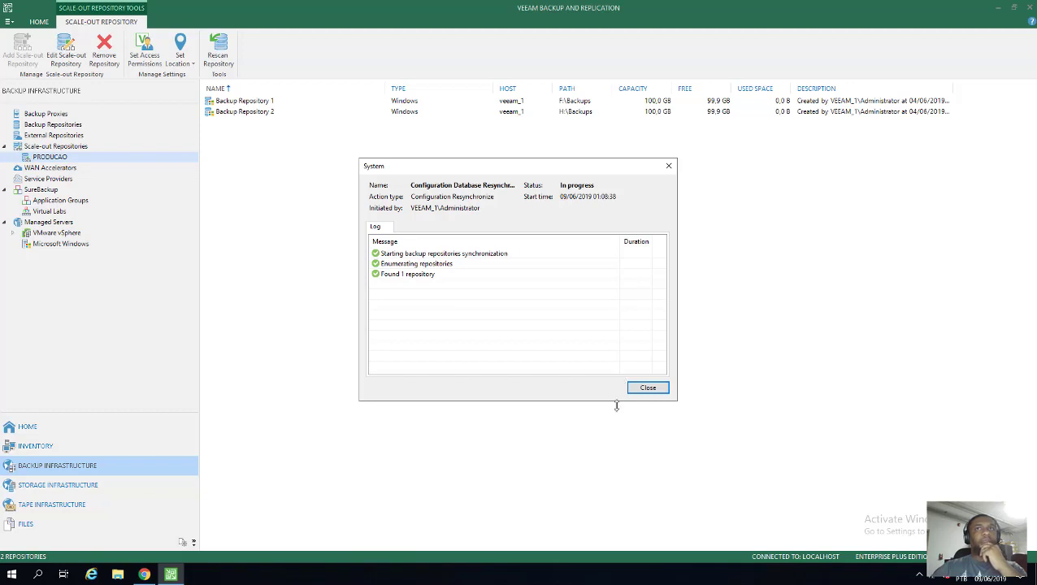
pyautogui.click(647, 389)
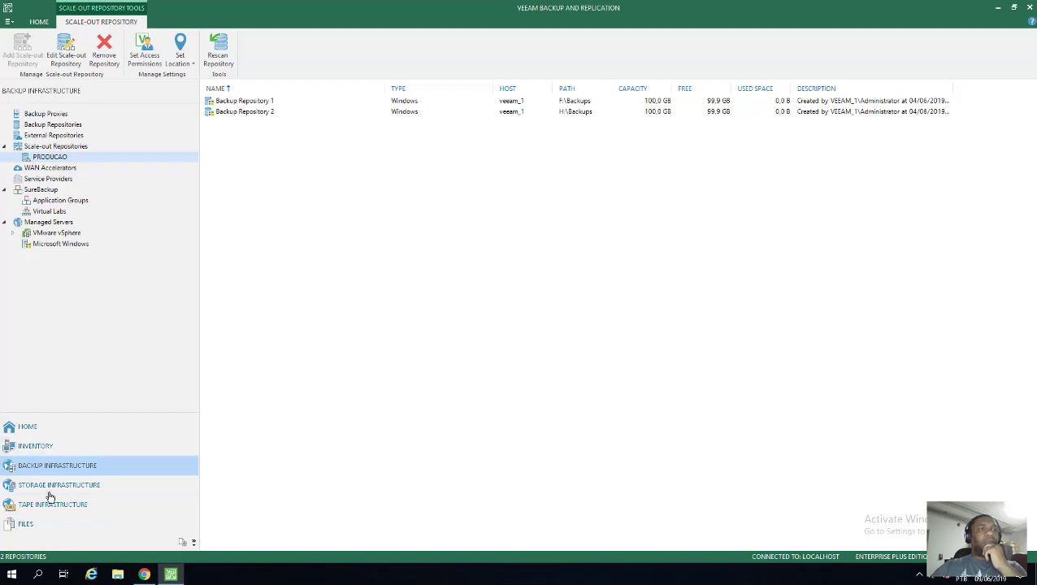
# - Expand Backup Job 1 among the disk backups and examine the restore points and restore options of vm-app1
pyautogui.click(39, 428)
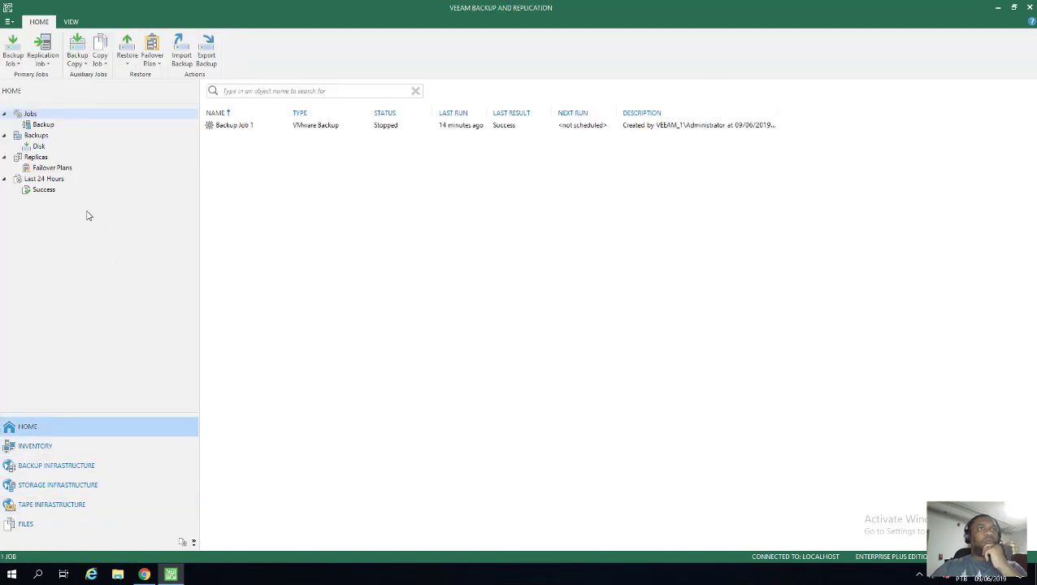
pyautogui.click(37, 150)
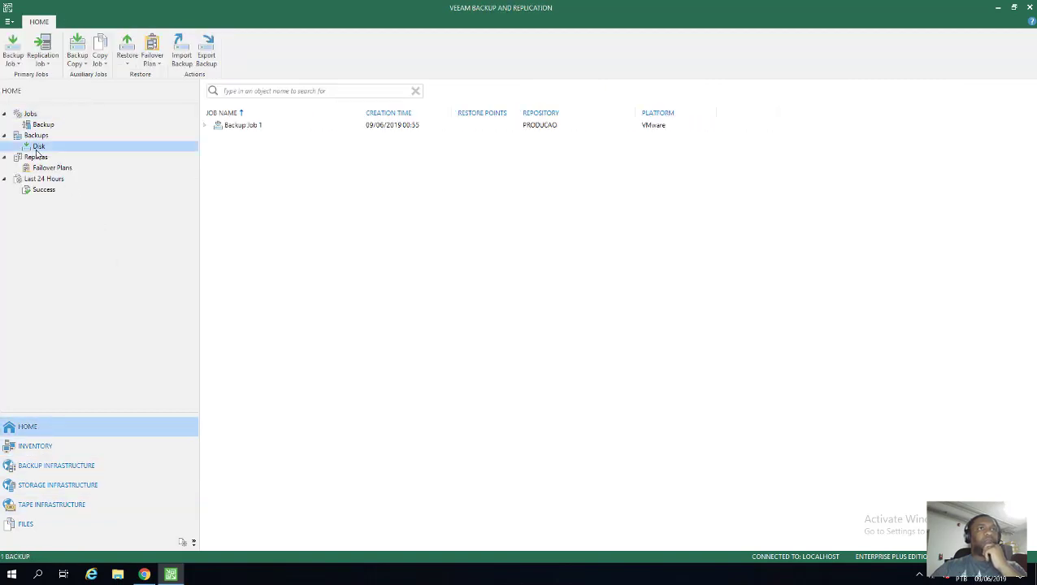
pyautogui.click(204, 126)
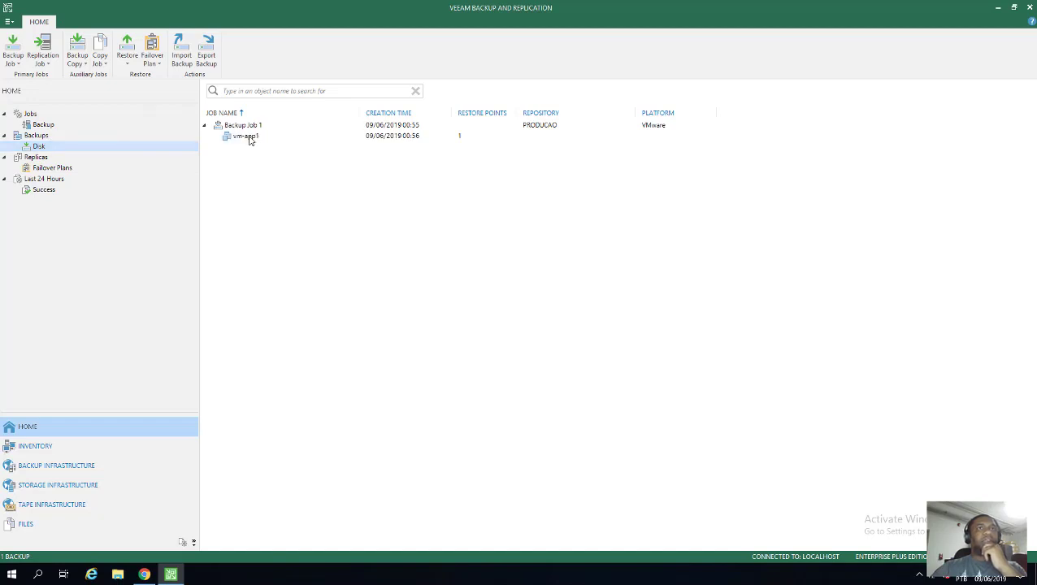
pyautogui.click(470, 139)
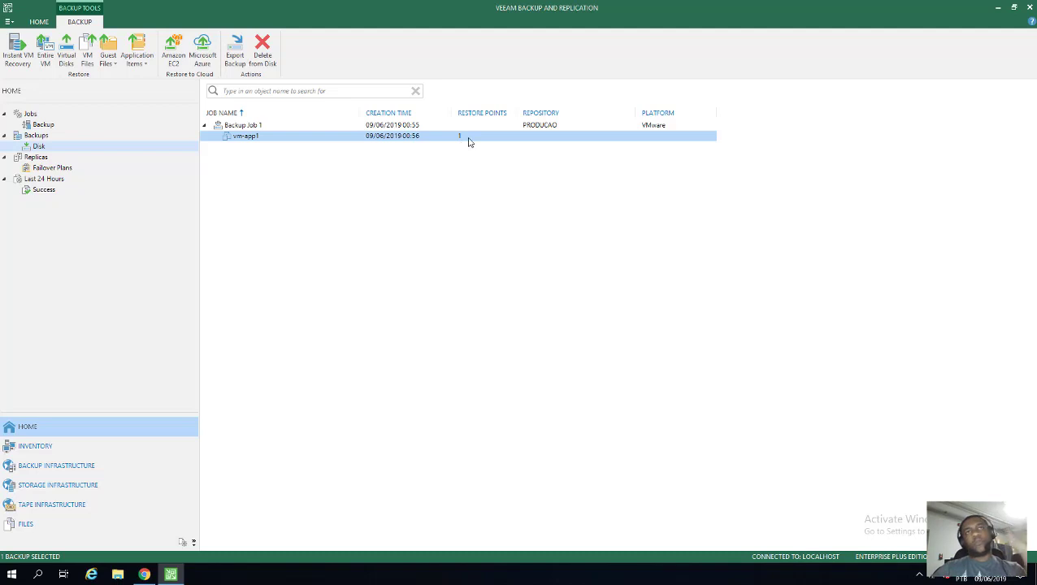
pyautogui.rightClick(282, 141)
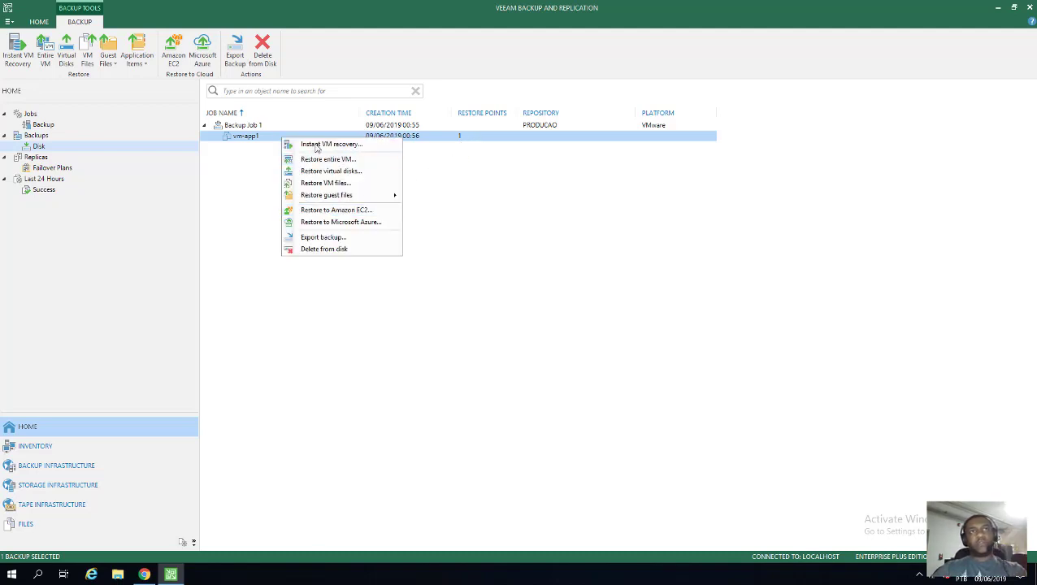
pyautogui.moveTo(353, 199)
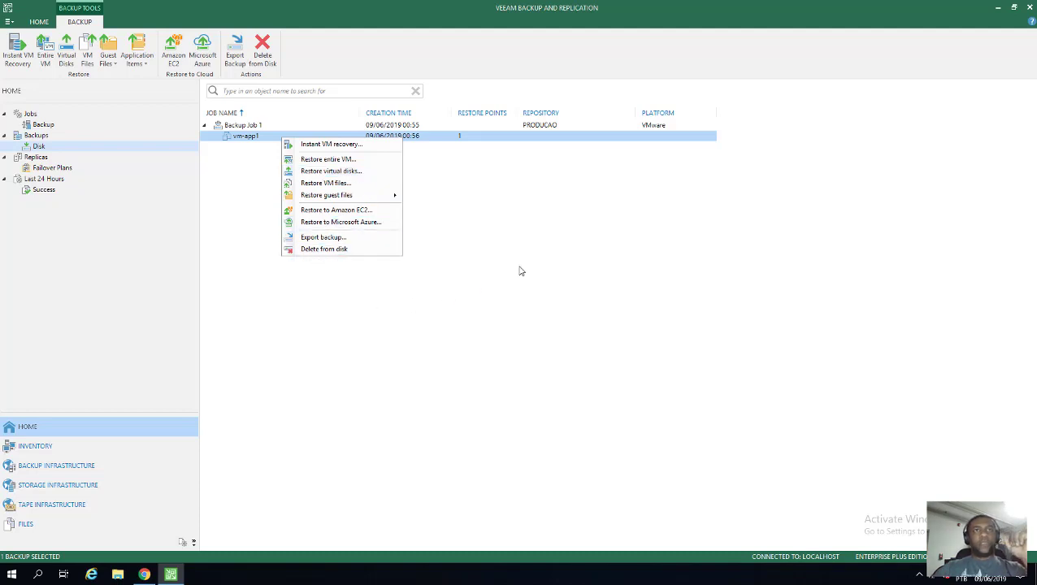
pyautogui.click(238, 278)
# - Return to the PRODUCAO extents in the backup infrastructure and check the used space of Backup Repository 2
pyautogui.click(41, 473)
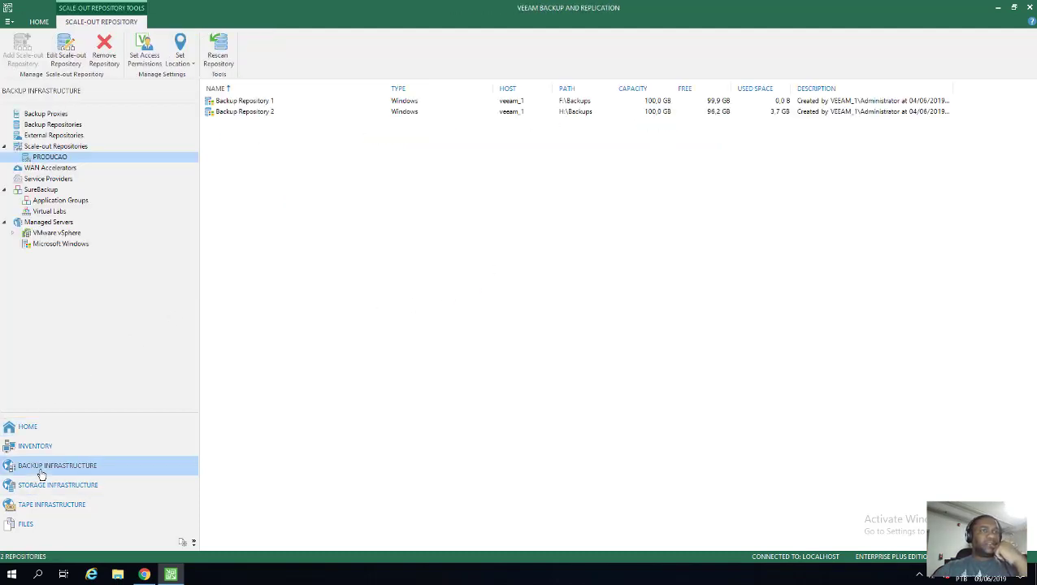
pyautogui.click(778, 112)
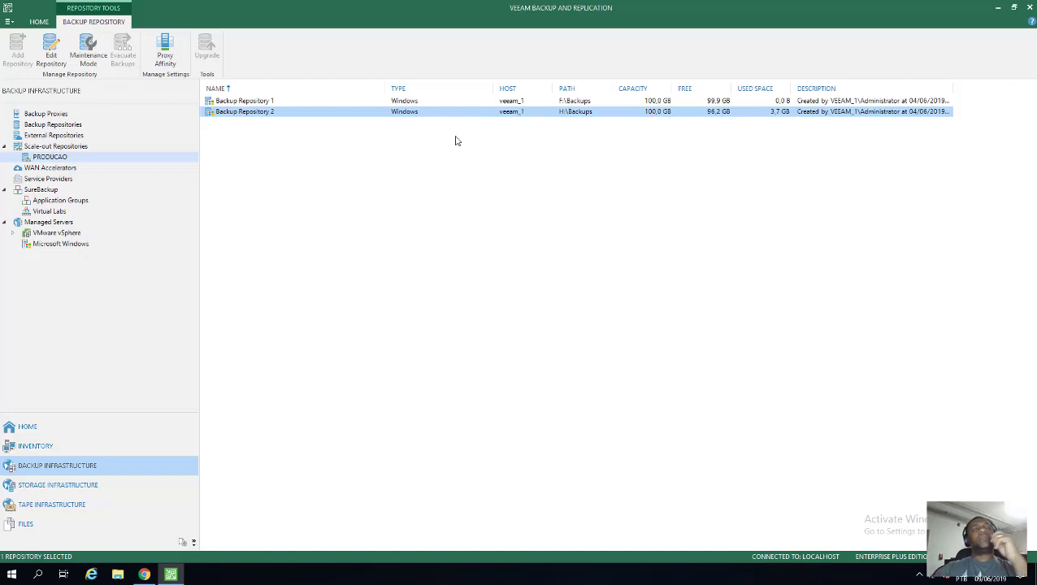
pyautogui.rightClick(238, 170)
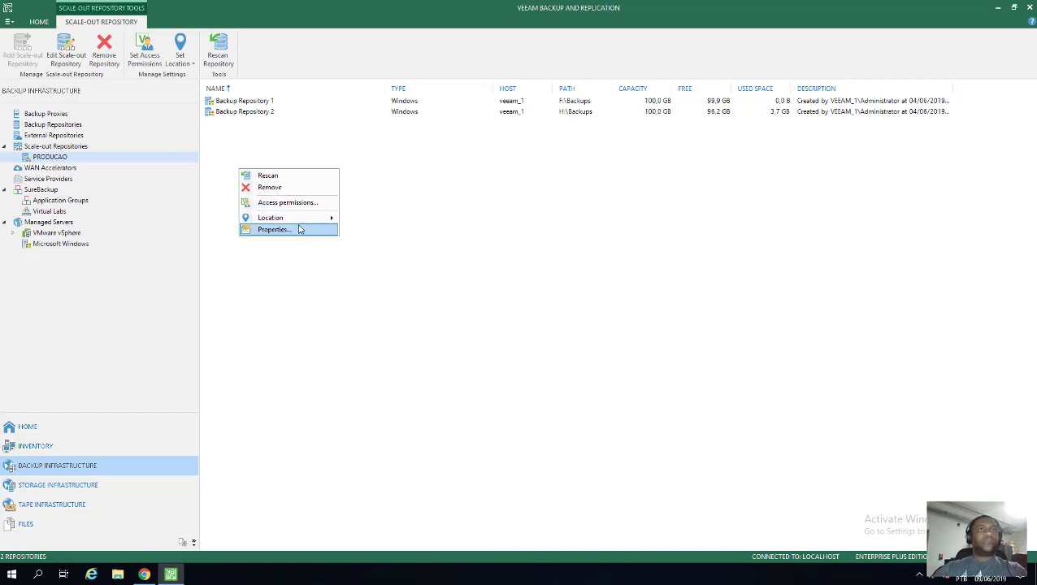
# - Open the properties of the PRODUCAO repository, review its performance tier extents, and cancel the edit
pyautogui.rightClick(78, 160)
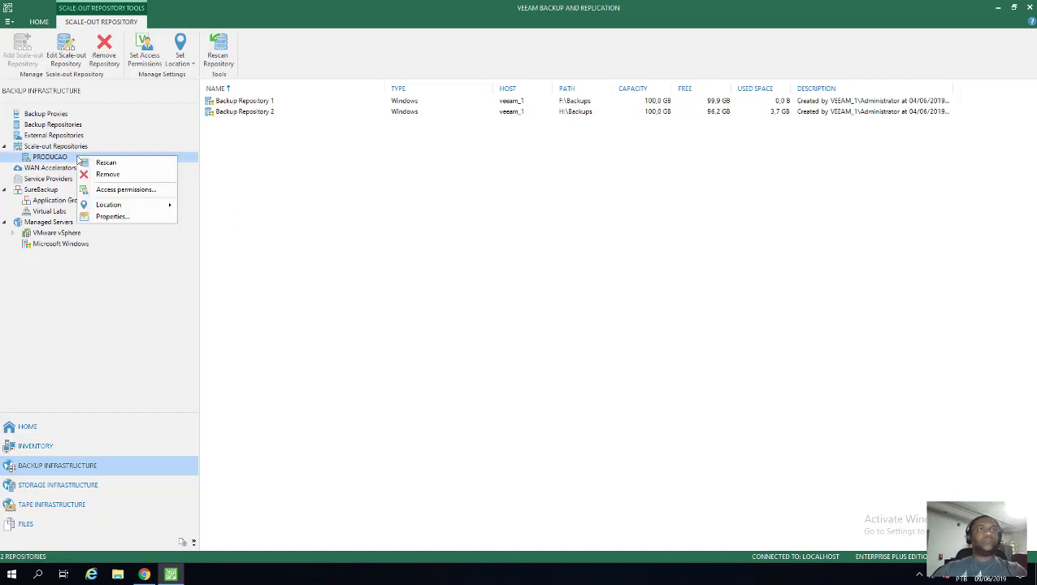
pyautogui.click(102, 217)
pyautogui.click(602, 414)
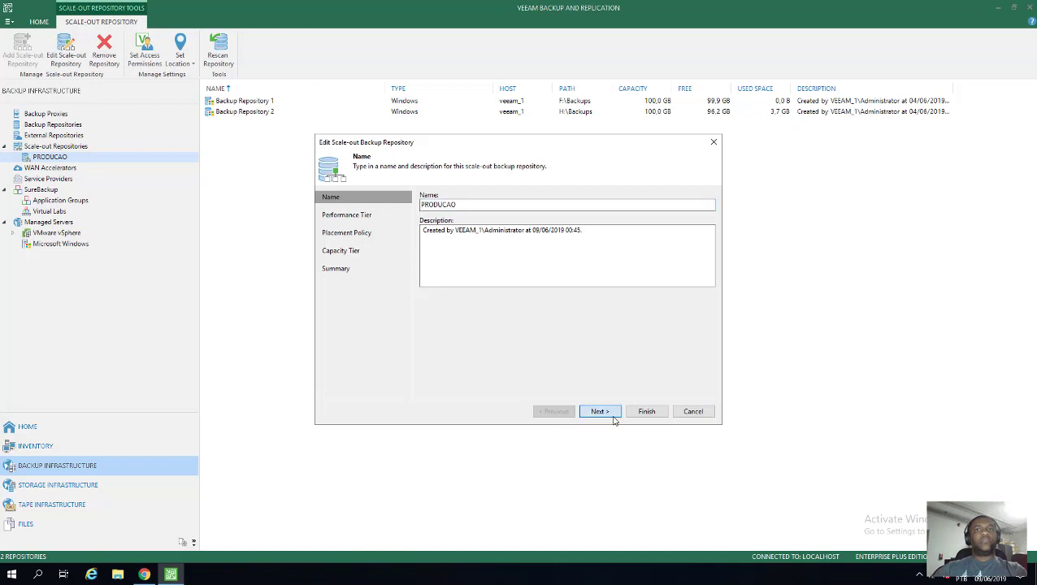
pyautogui.click(601, 414)
pyautogui.click(556, 412)
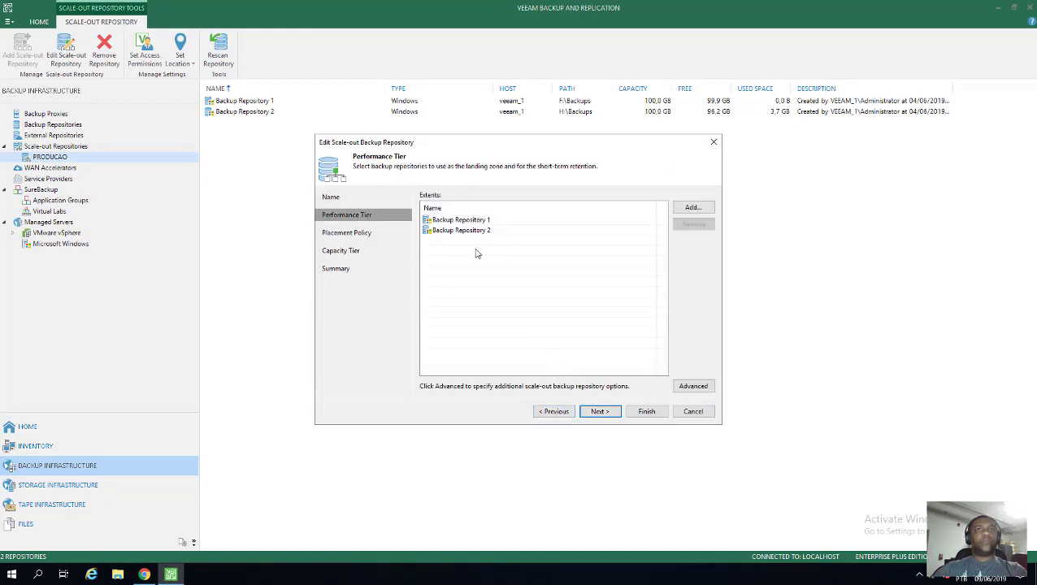
pyautogui.click(459, 231)
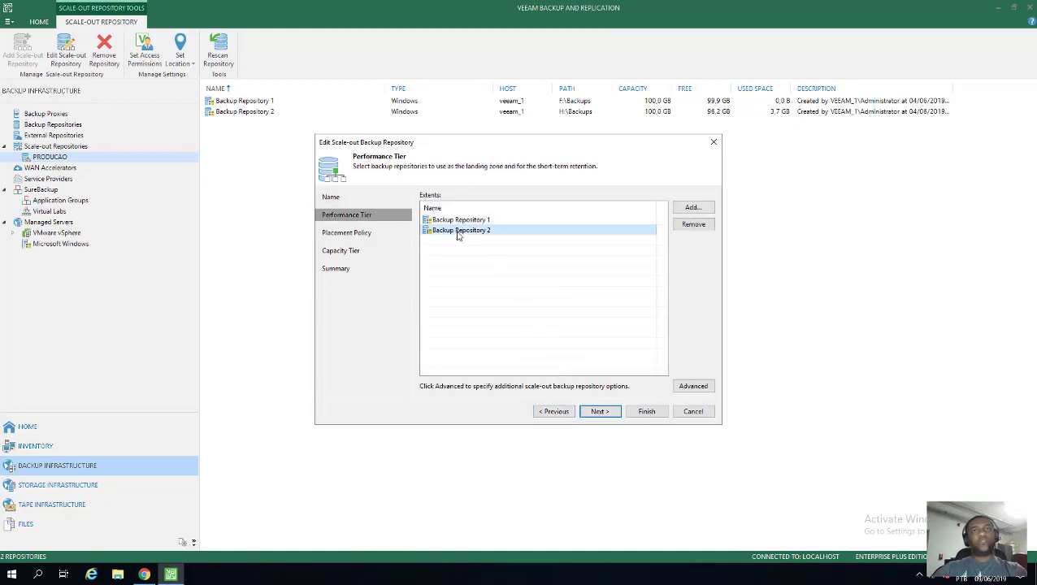
pyautogui.click(693, 412)
pyautogui.click(525, 299)
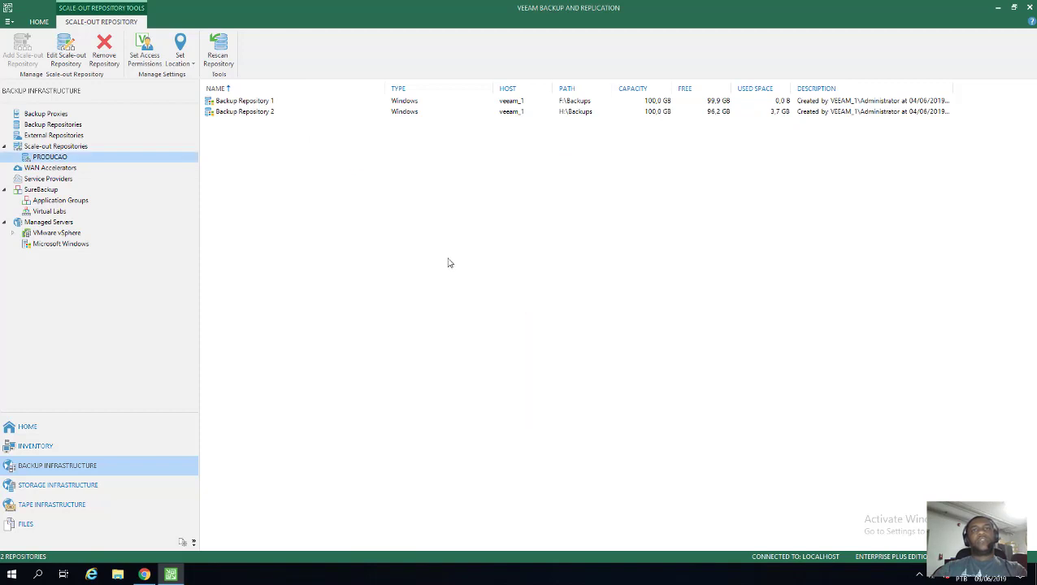
# - Compare the capacity, free space and used space of Backup Repository 1 and Backup Repository 2
pyautogui.click(268, 113)
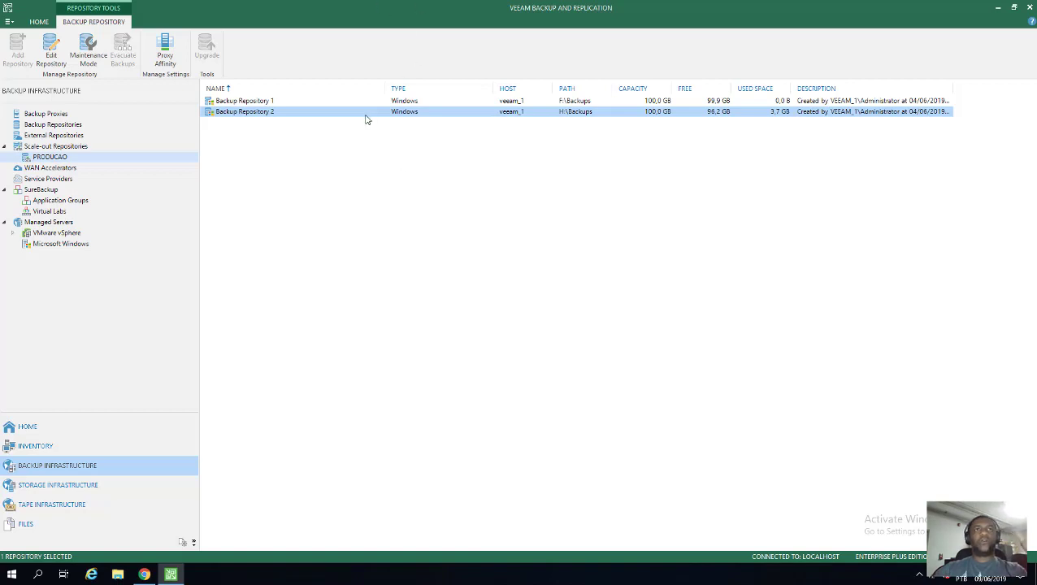
pyautogui.click(291, 102)
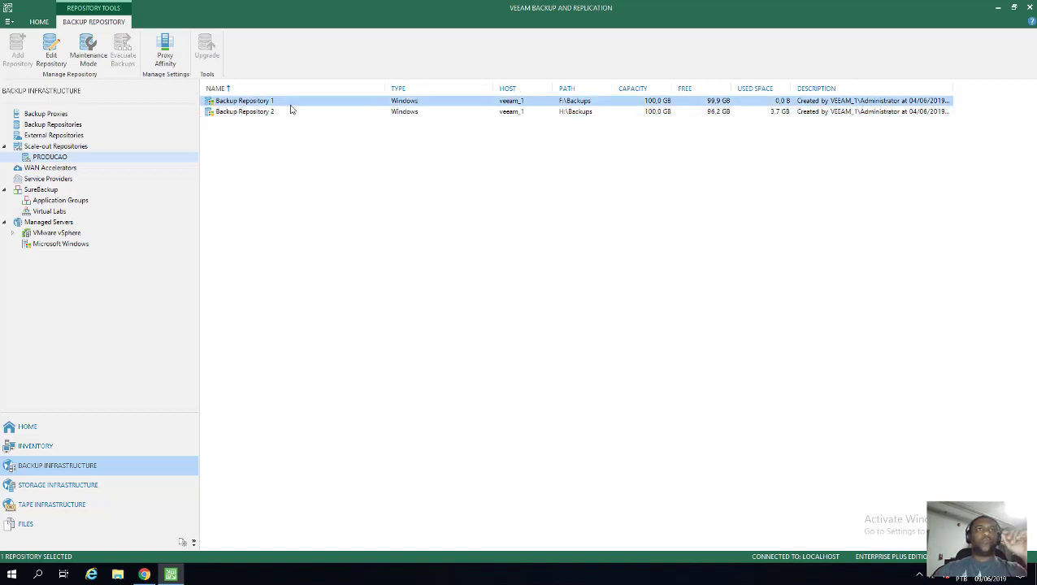
pyautogui.click(291, 111)
pyautogui.click(272, 101)
pyautogui.click(270, 111)
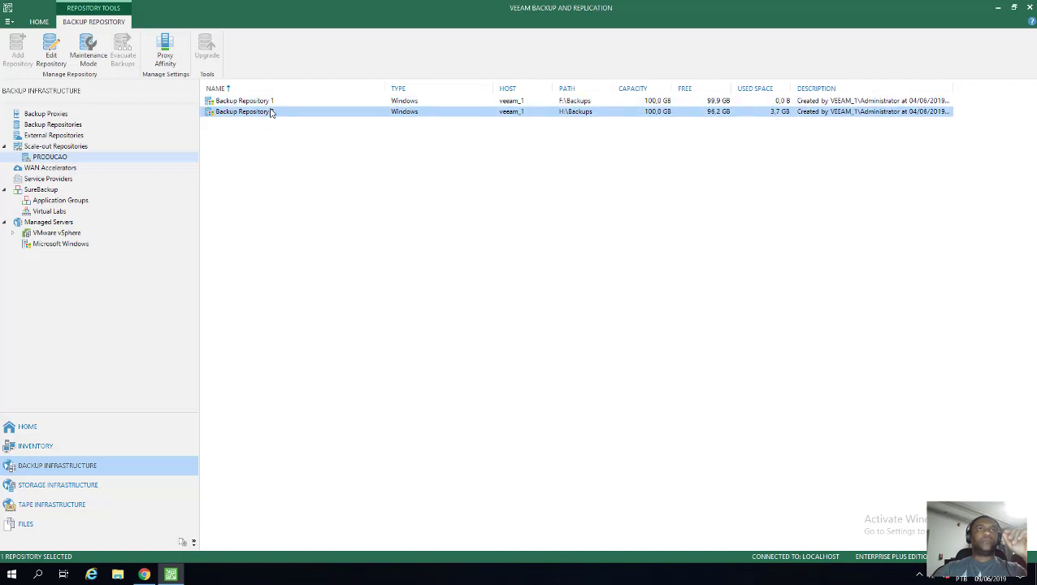
# - Switch to File Explorer and check the free space on drives E:, F: and H: under This PC
pyautogui.click(117, 575)
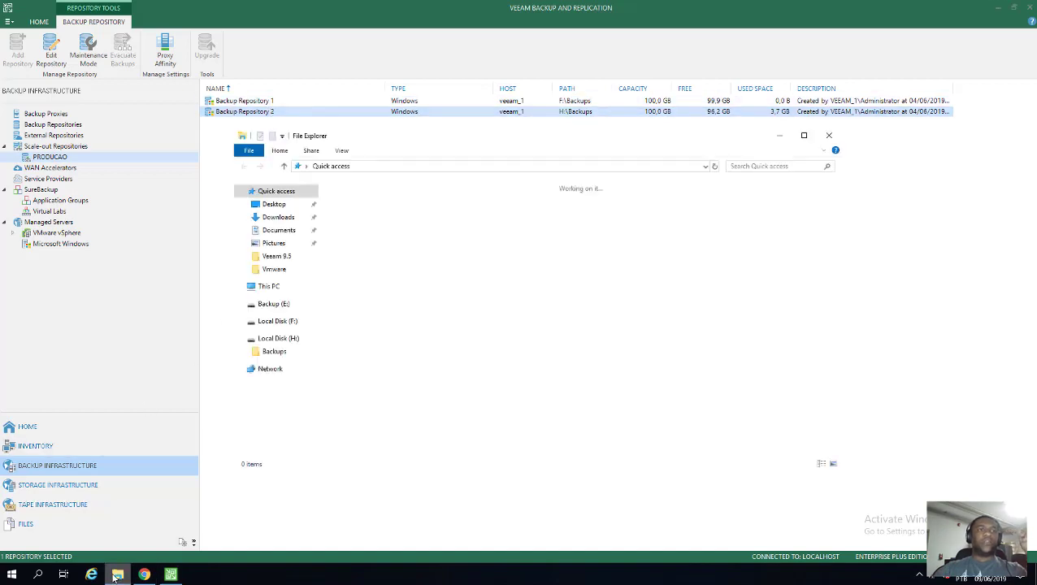
pyautogui.click(275, 289)
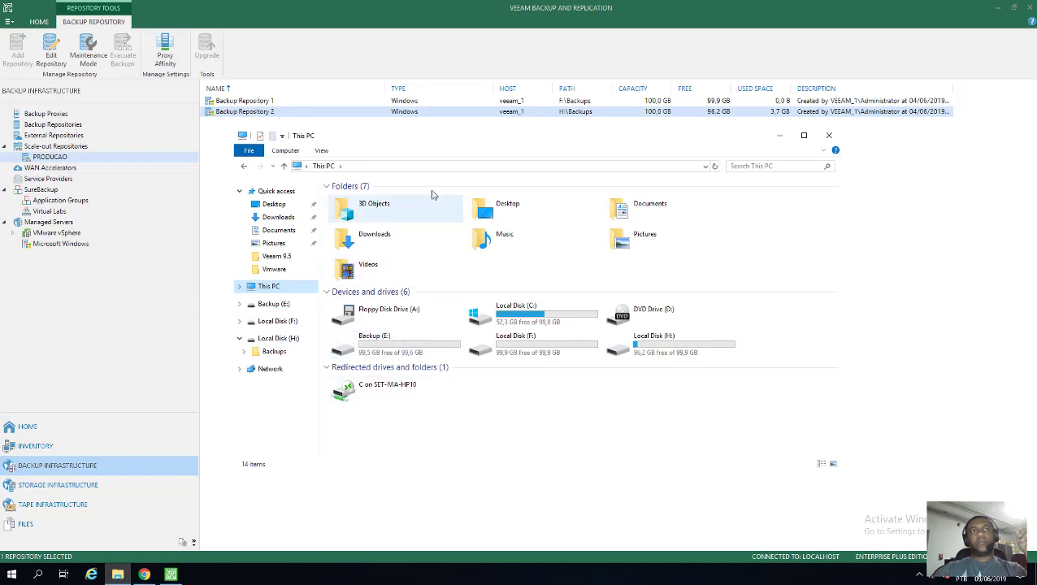
pyautogui.click(385, 351)
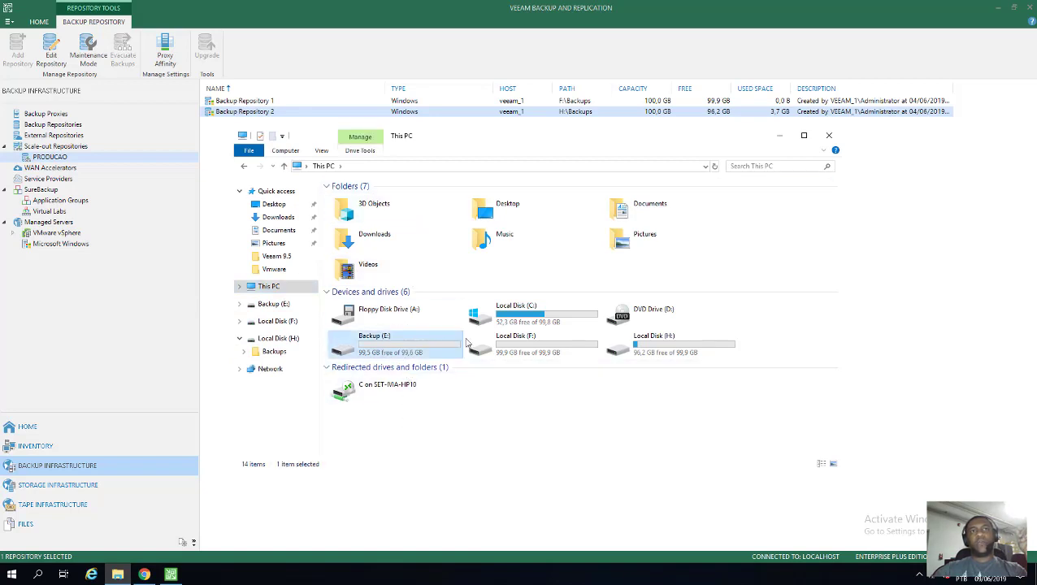
pyautogui.click(528, 347)
pyautogui.click(662, 350)
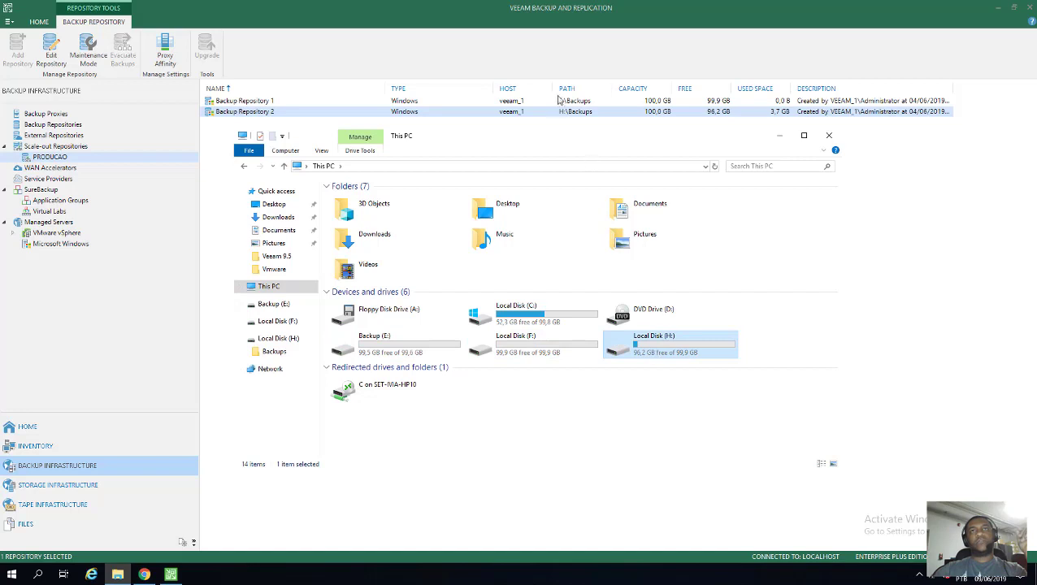
# - Examine the backup files in H:\Backups\Backup_Job_1 and return to the drive overview under This PC
pyautogui.moveTo(476, 141); pyautogui.dragTo(450, 214)
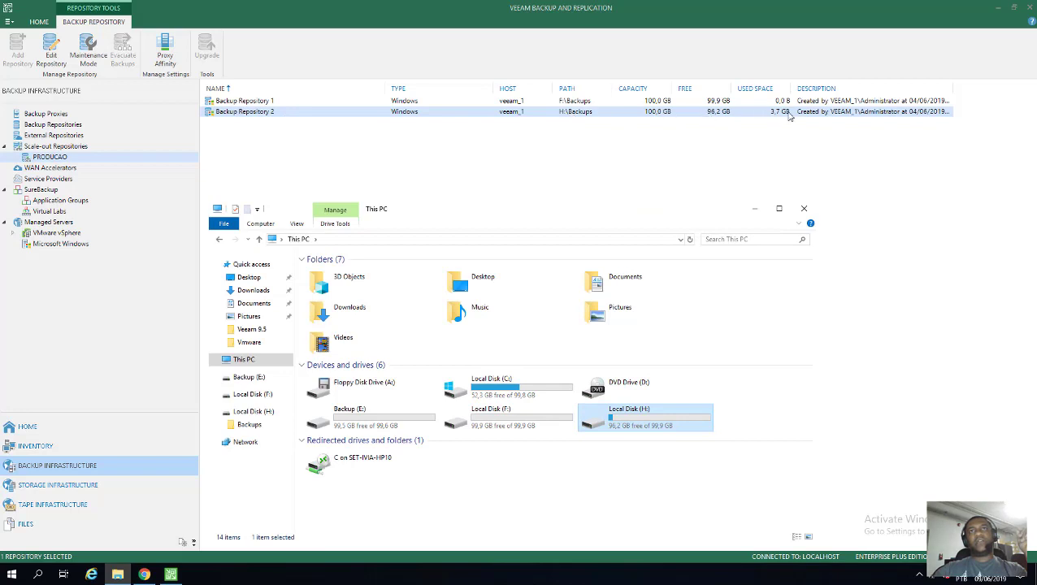
pyautogui.doubleClick(658, 425)
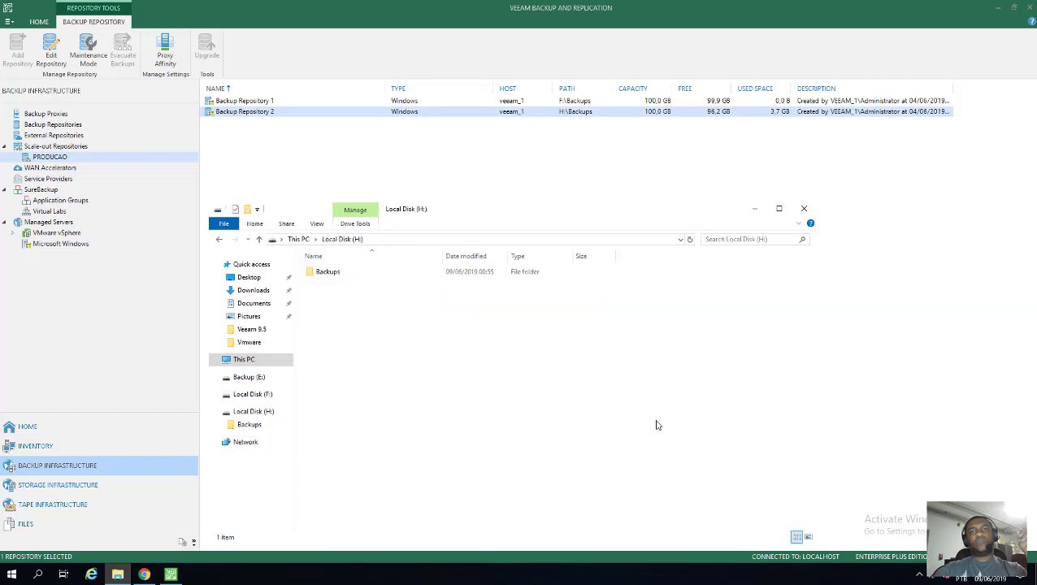
pyautogui.doubleClick(335, 274)
pyautogui.doubleClick(347, 277)
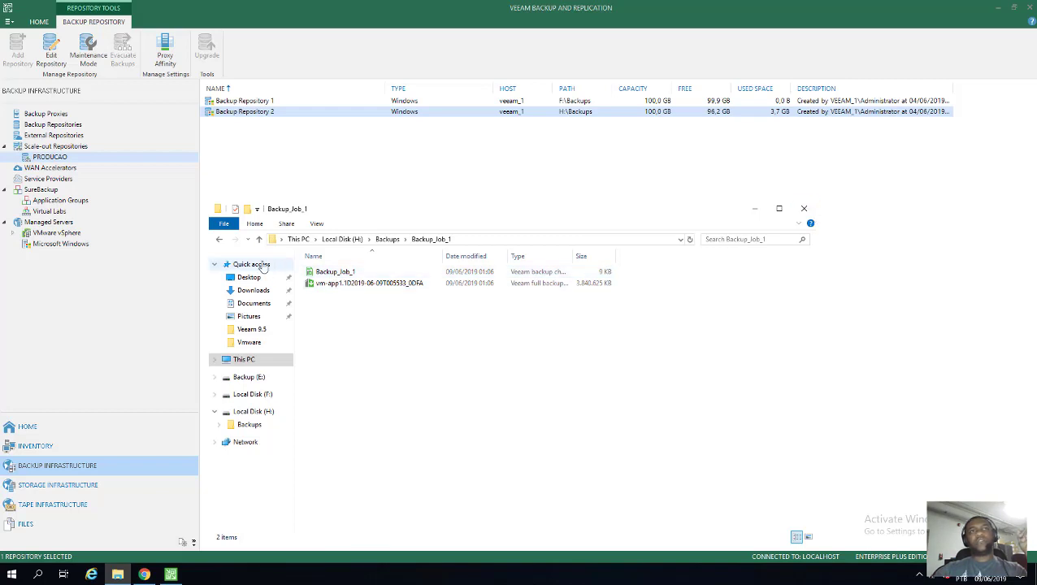
pyautogui.click(344, 241)
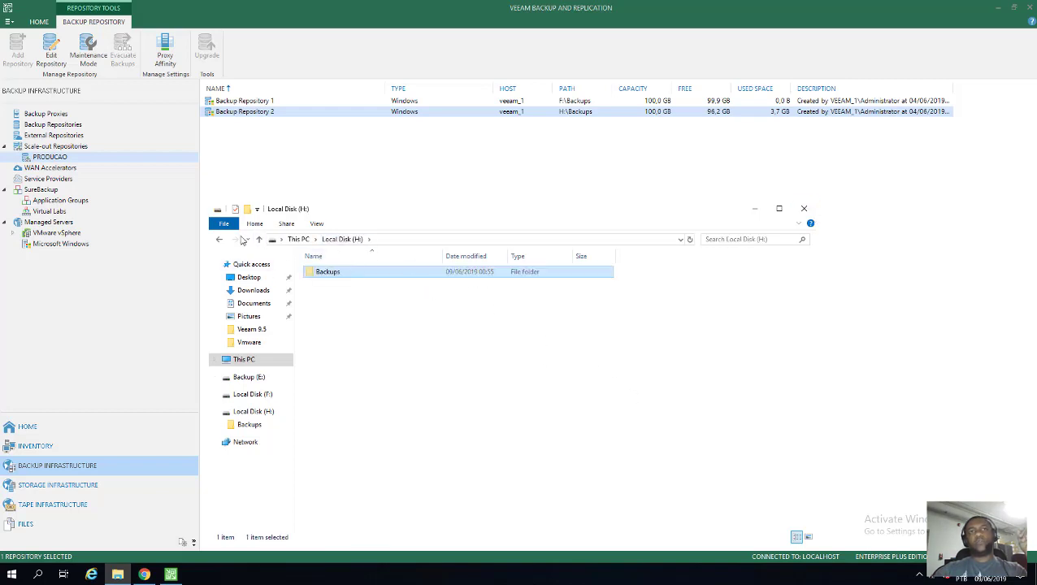
pyautogui.click(299, 239)
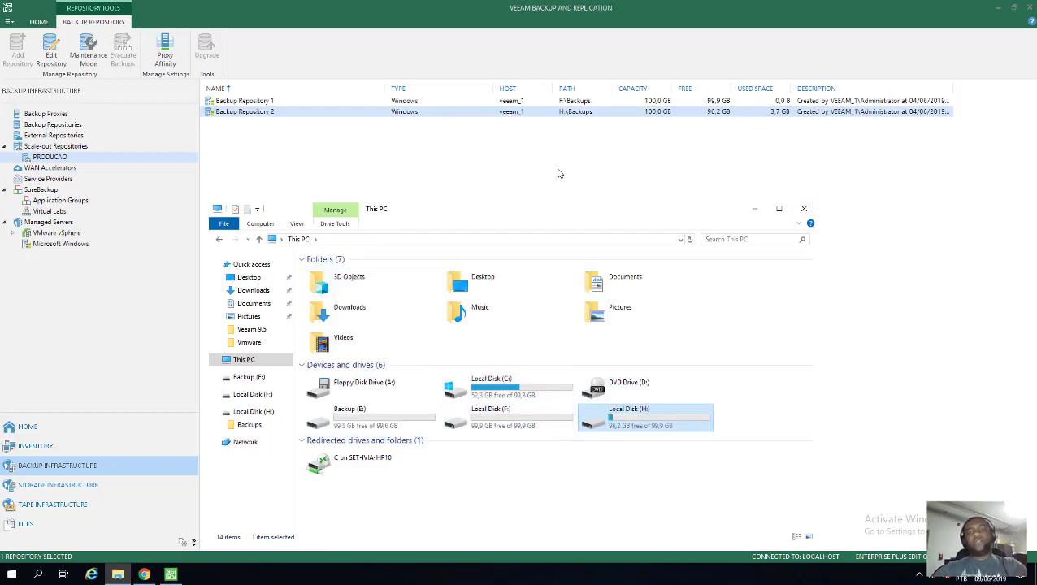
# - Return to the Veeam console, put Backup Repository 2 into maintenance mode, and close the maintenance log
pyautogui.click(755, 209)
pyautogui.rightClick(266, 115)
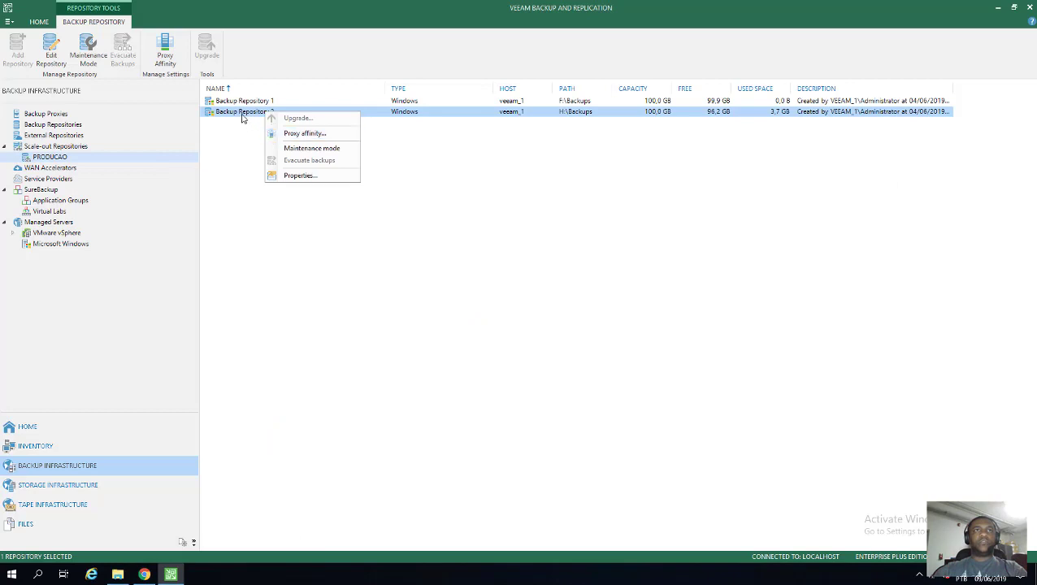
pyautogui.rightClick(242, 113)
pyautogui.click(284, 148)
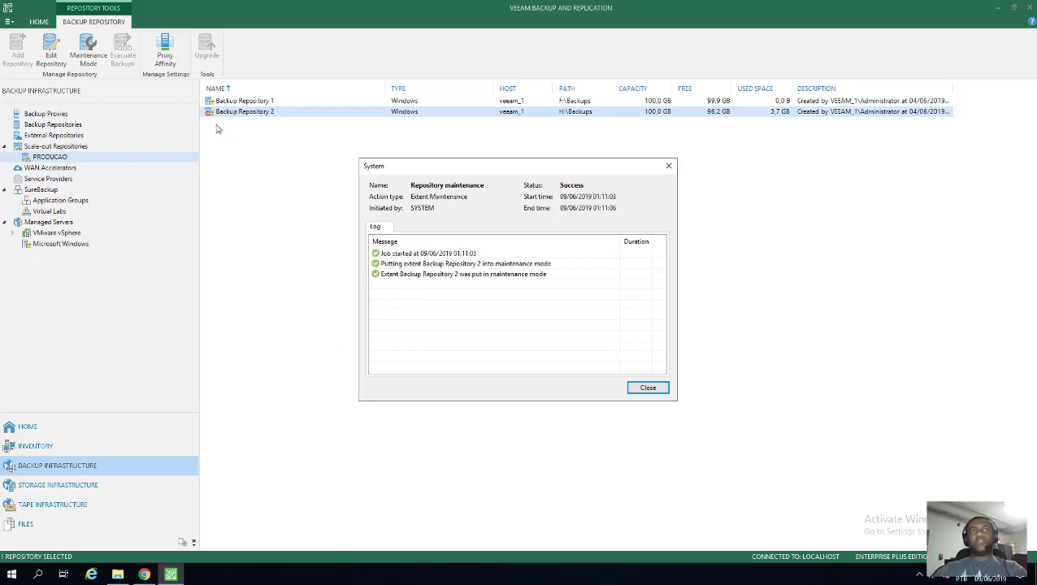
pyautogui.click(647, 389)
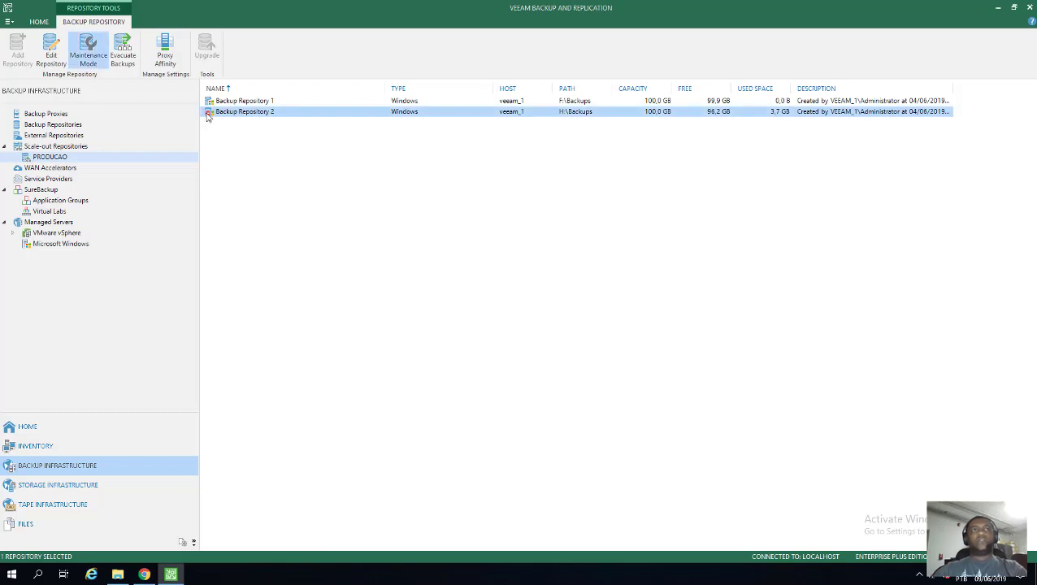
pyautogui.click(249, 163)
pyautogui.click(250, 113)
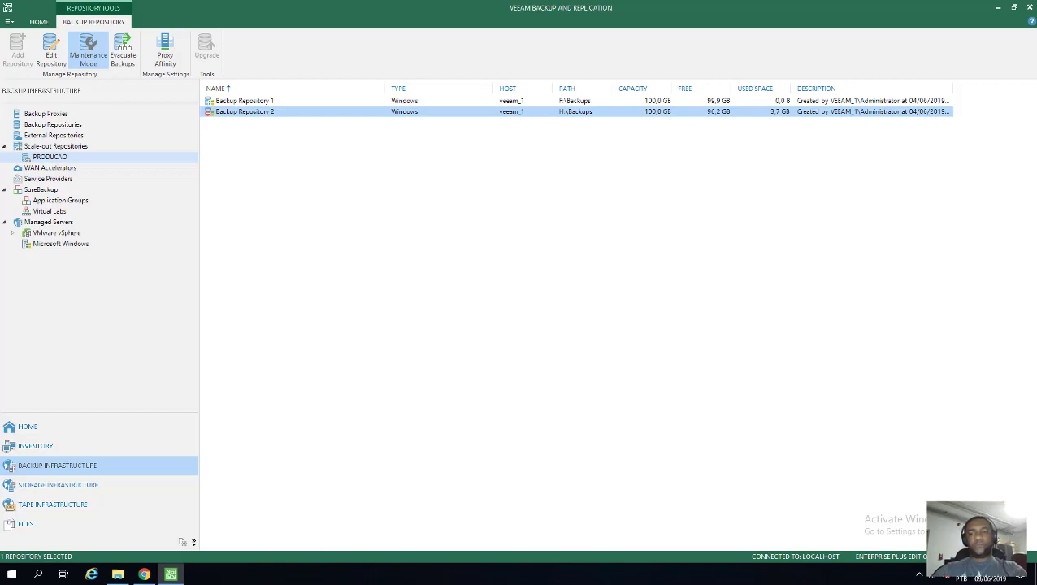
pyautogui.moveTo(601, 2)
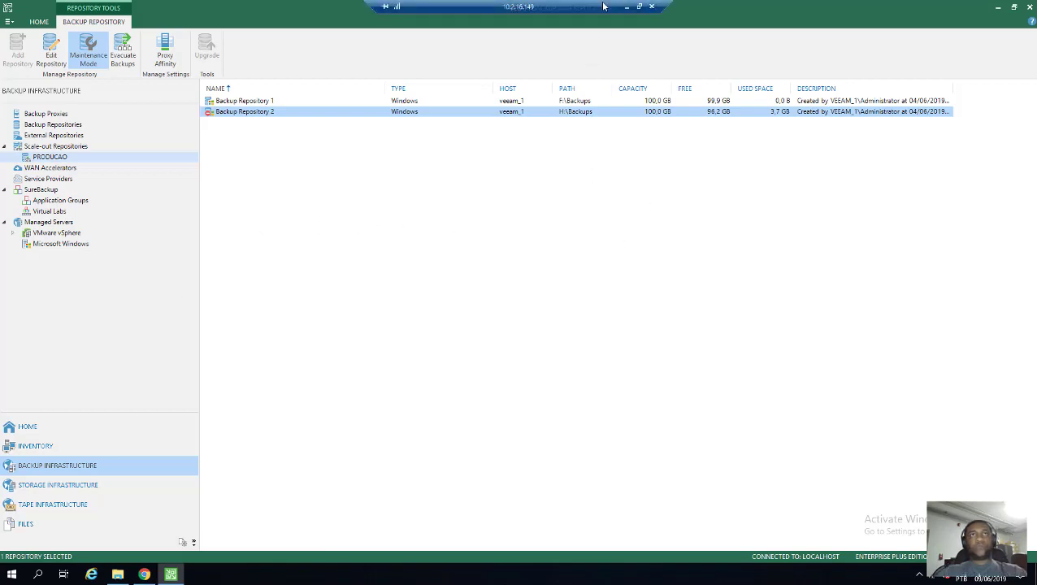
pyautogui.click(640, 7)
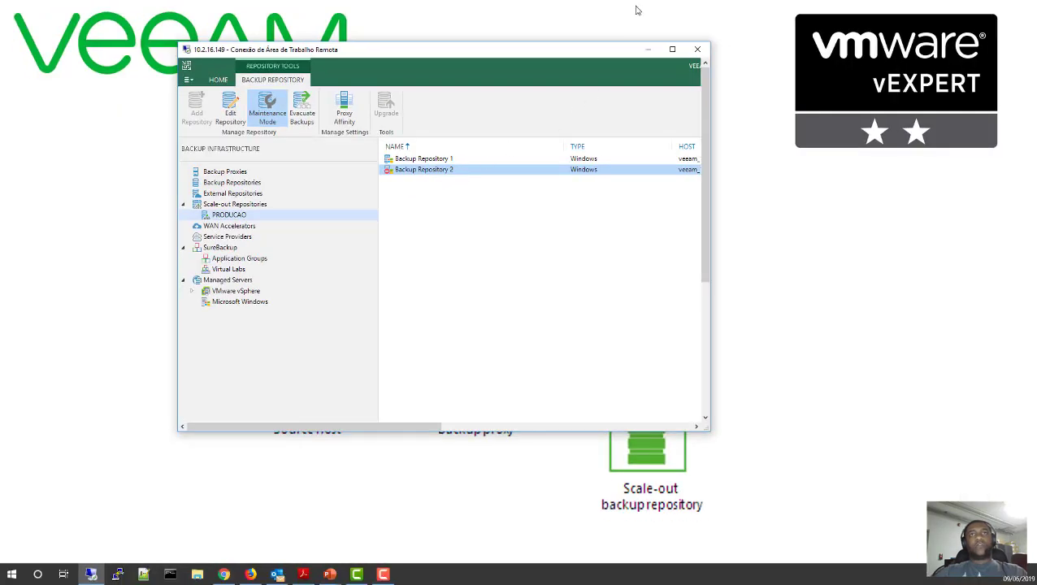
pyautogui.click(672, 49)
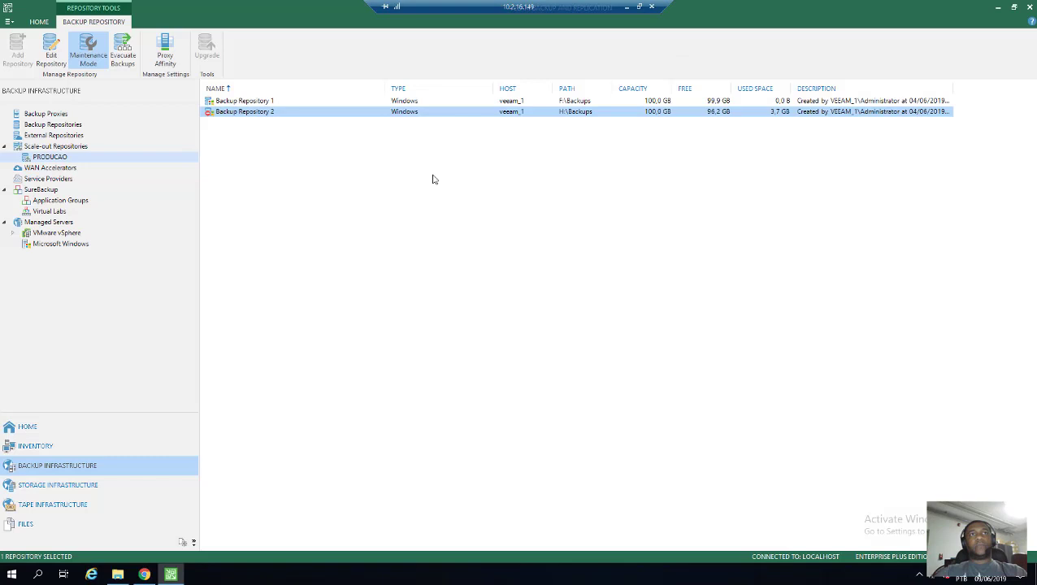
pyautogui.rightClick(278, 118)
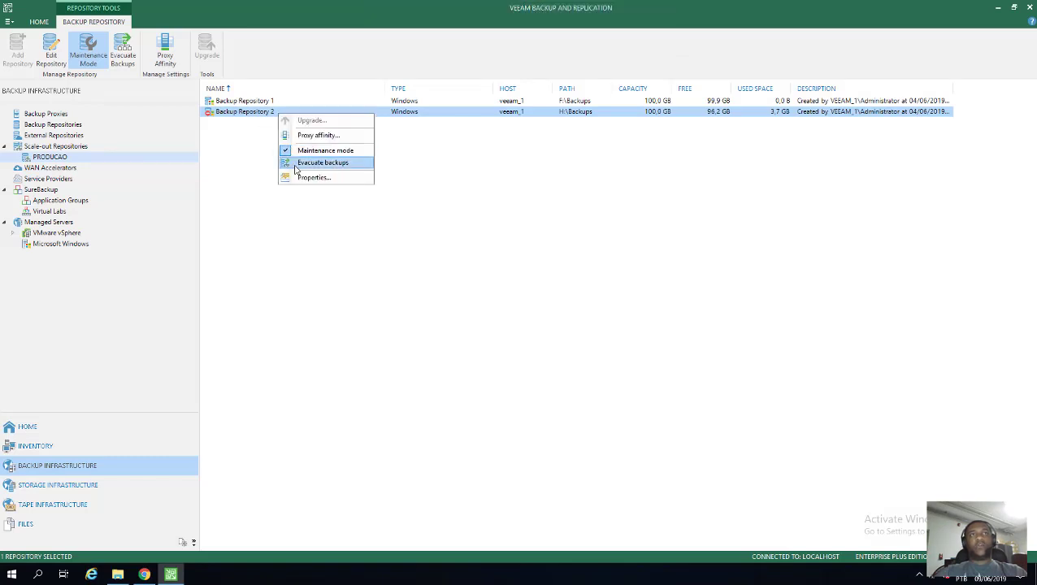
pyautogui.click(332, 163)
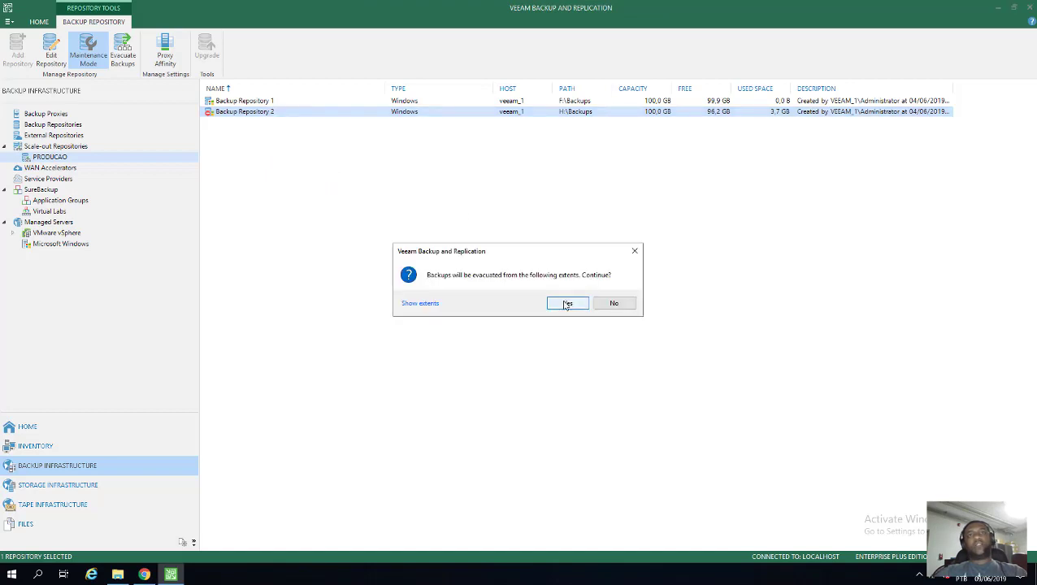
pyautogui.click(635, 250)
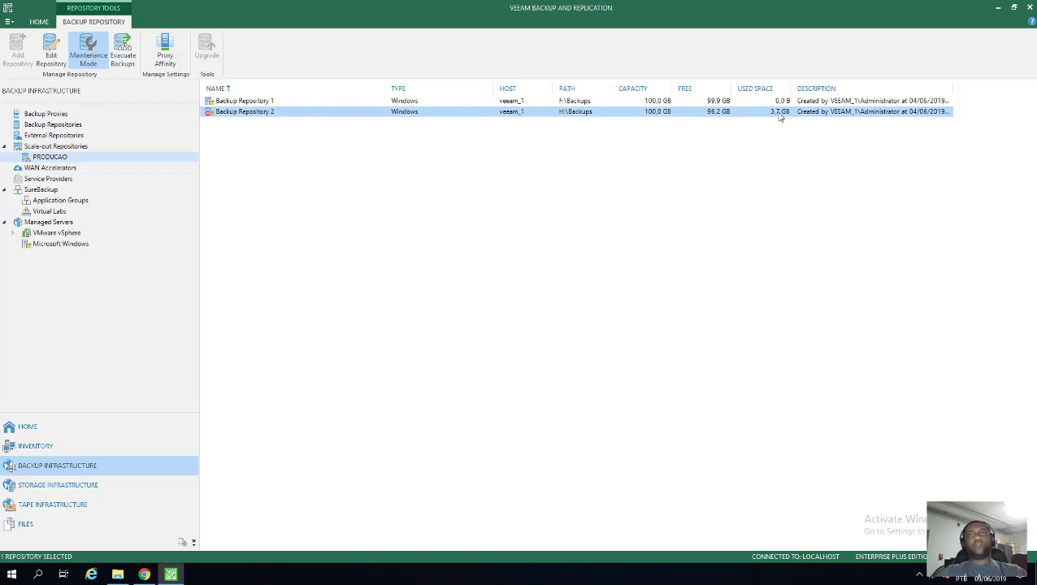
pyautogui.click(246, 103)
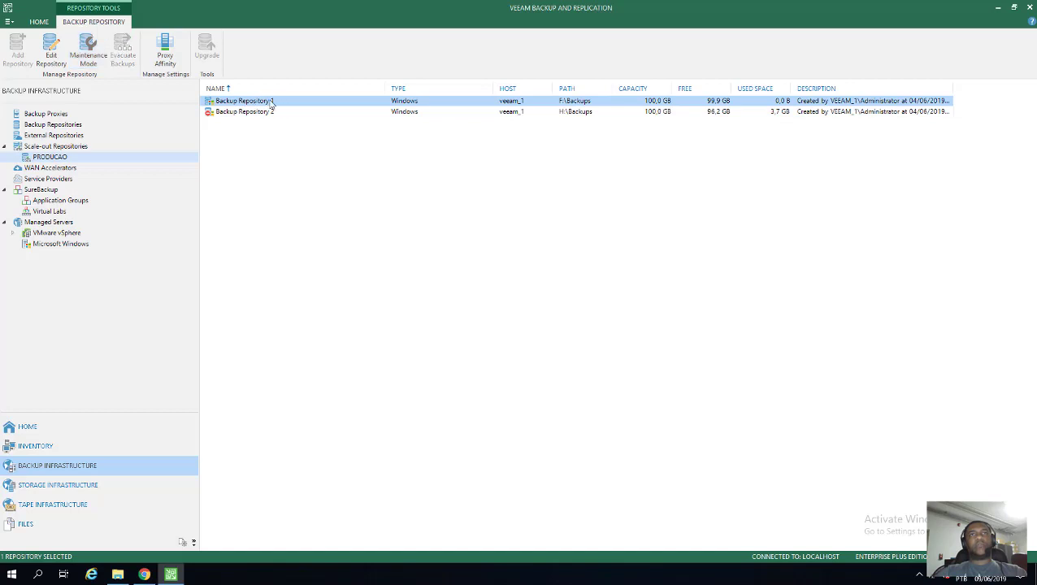
pyautogui.click(249, 112)
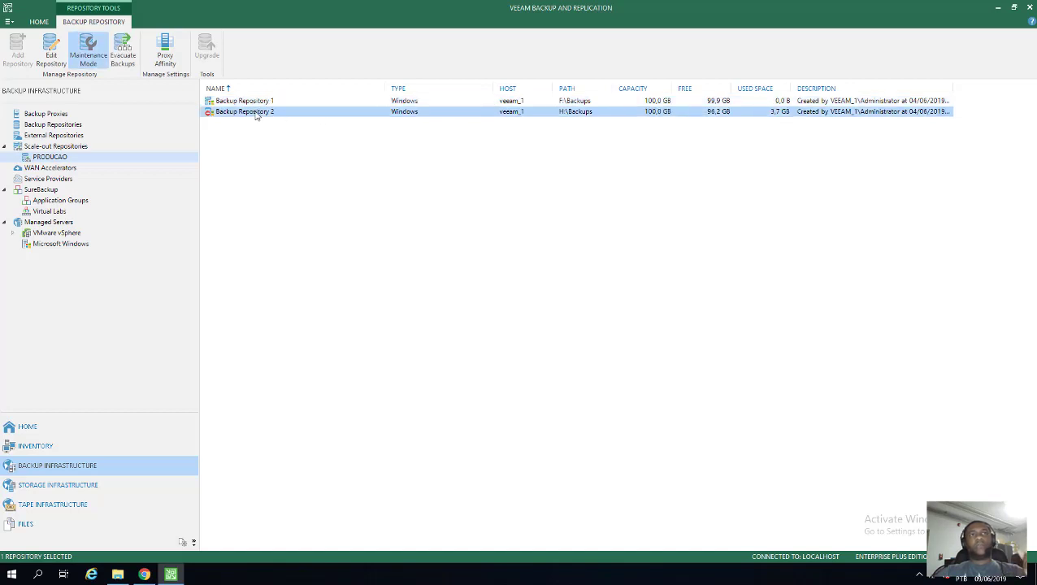
pyautogui.rightClick(256, 114)
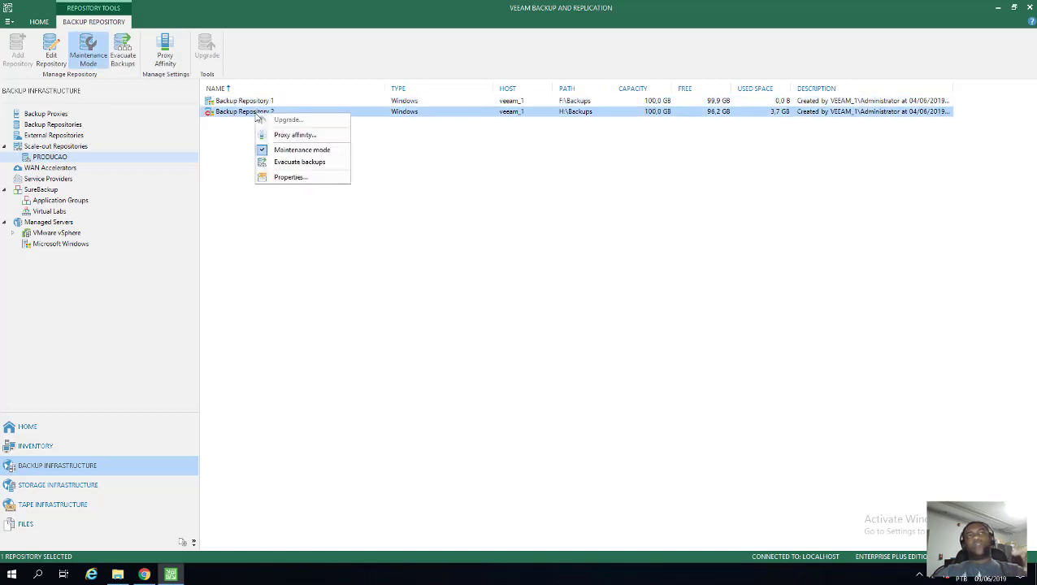
pyautogui.click(239, 162)
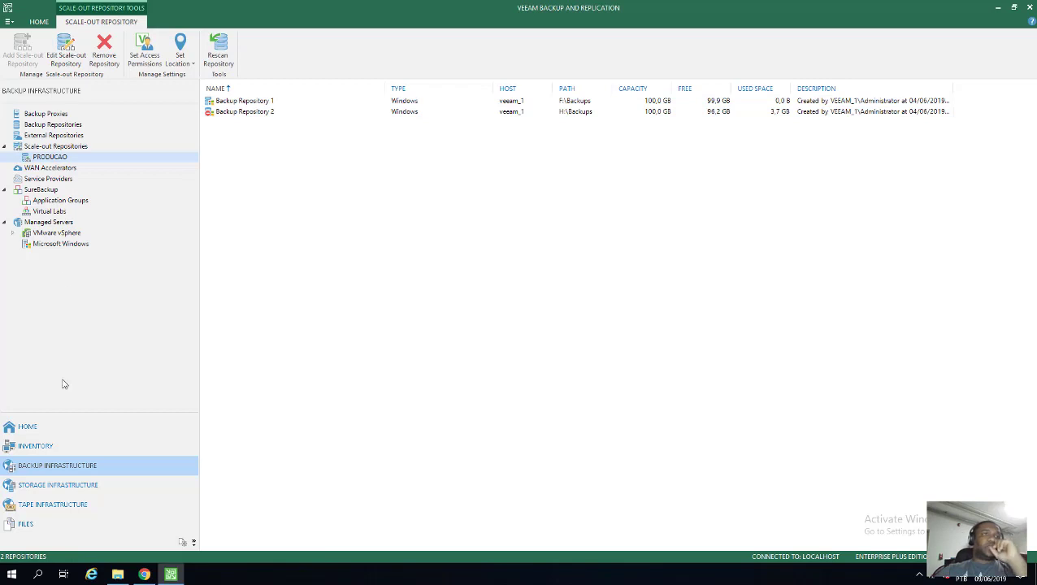
# - Open the entire VM restore for vm-app1 from the disk backups and exit it without applying changes
pyautogui.click(31, 427)
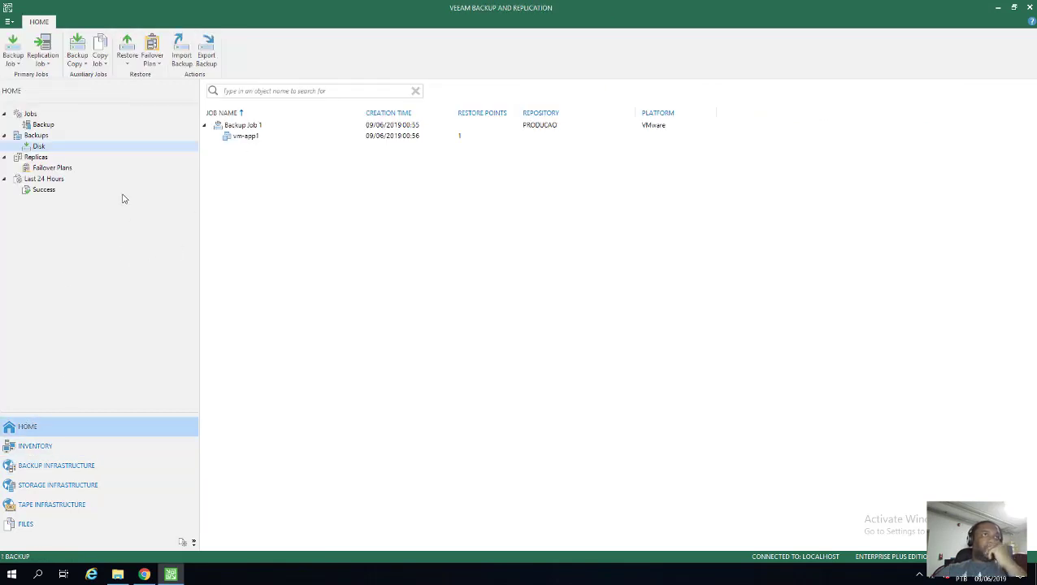
pyautogui.click(241, 137)
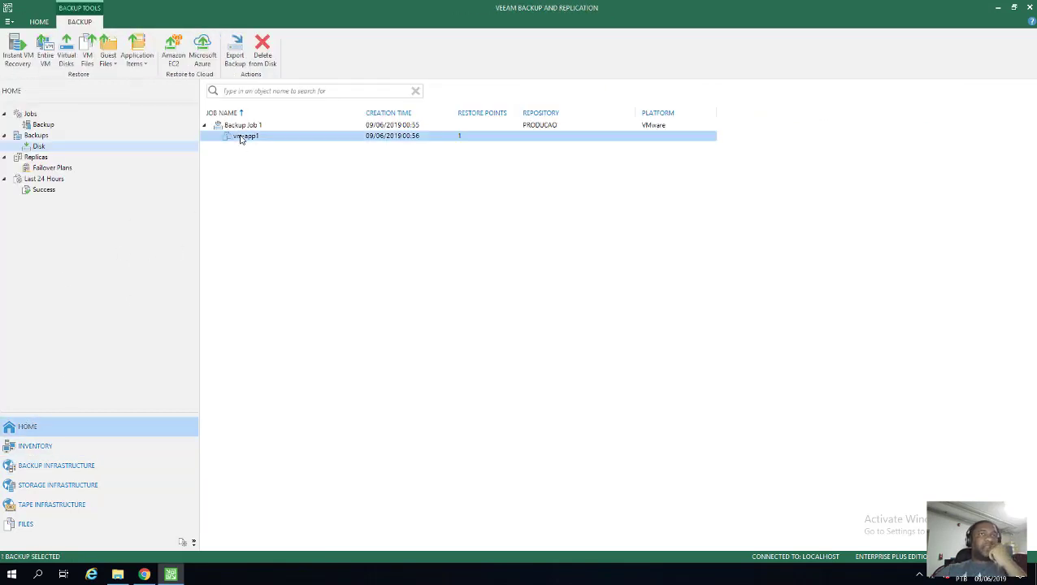
pyautogui.rightClick(241, 138)
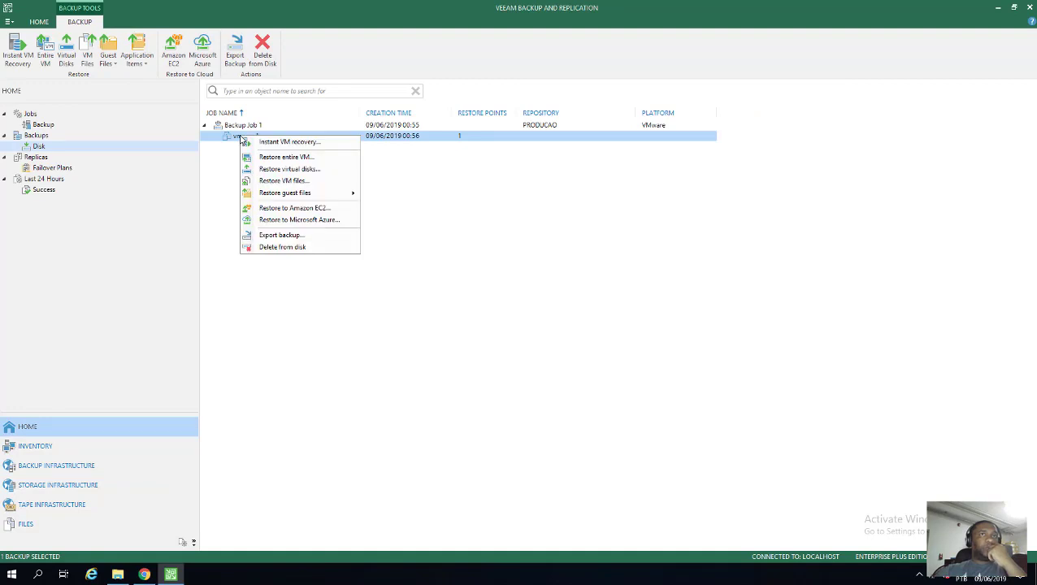
pyautogui.click(312, 159)
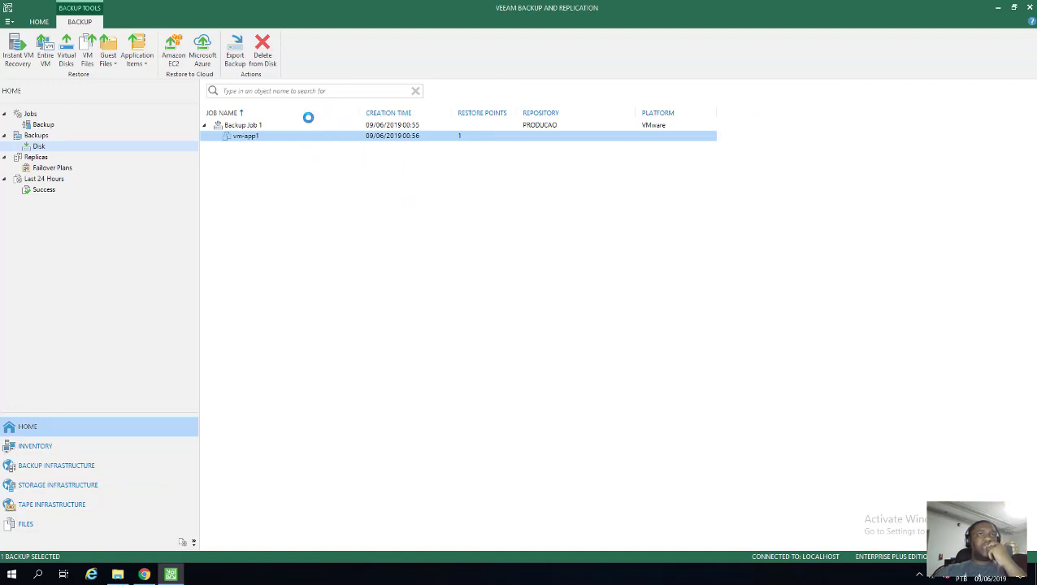
pyautogui.click(691, 415)
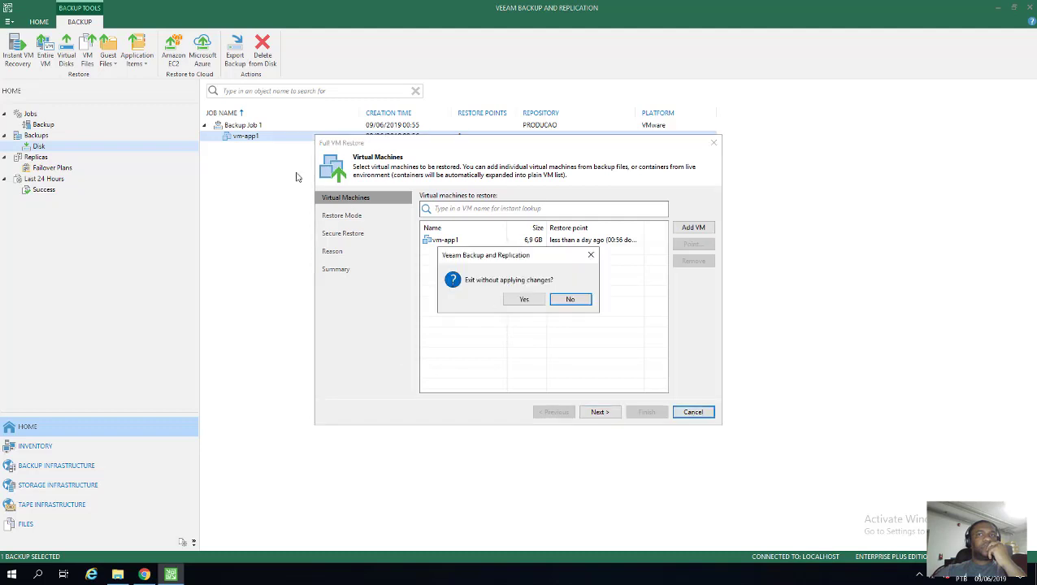
pyautogui.click(521, 300)
# - Try a Microsoft Windows guest file restore from the vm-app1 restore point and review the details of the affected backup
pyautogui.rightClick(246, 138)
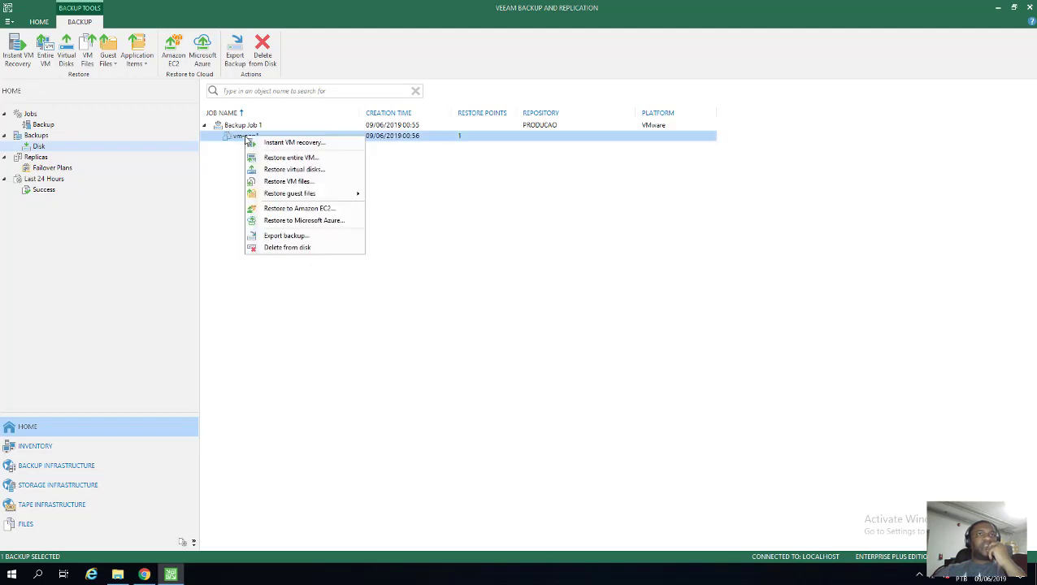
pyautogui.moveTo(316, 198)
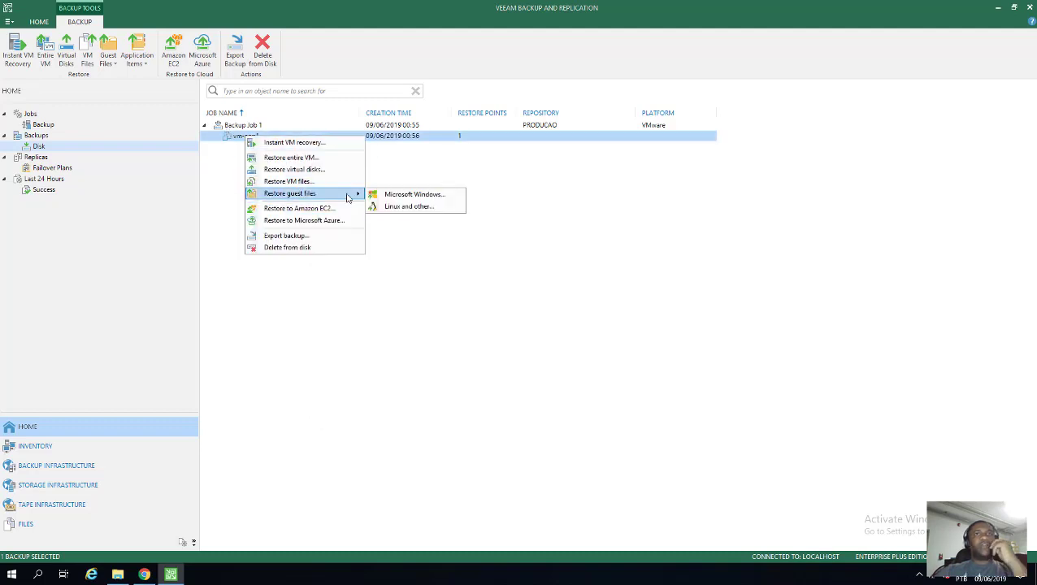
pyautogui.click(390, 193)
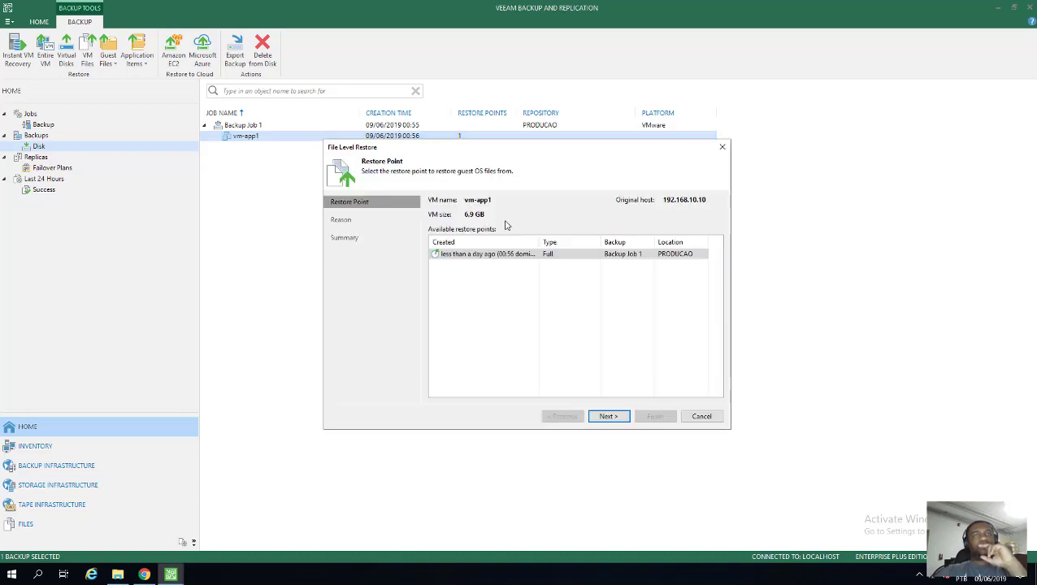
pyautogui.click(609, 416)
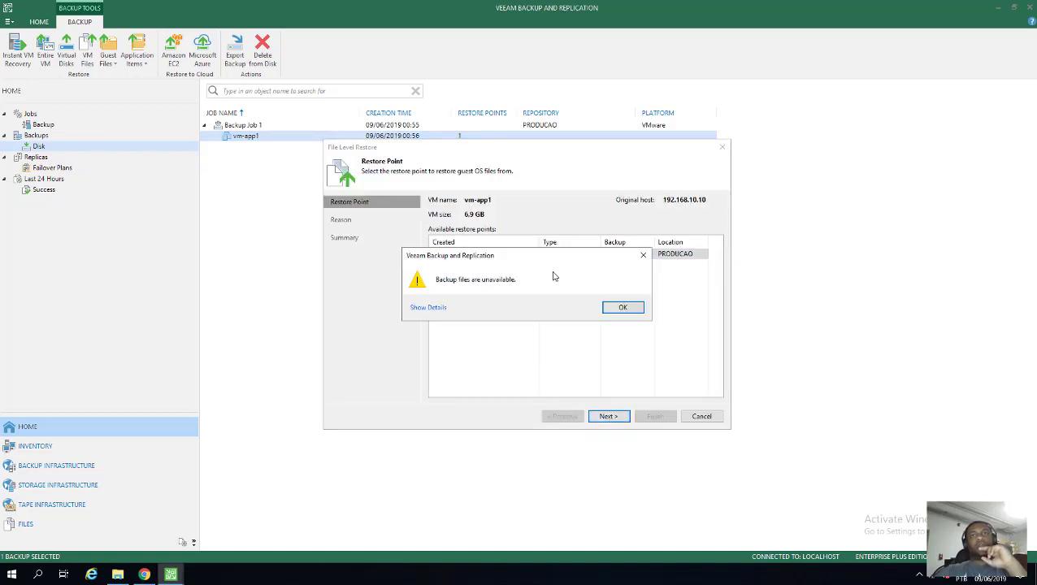
pyautogui.moveTo(535, 259); pyautogui.dragTo(602, 276)
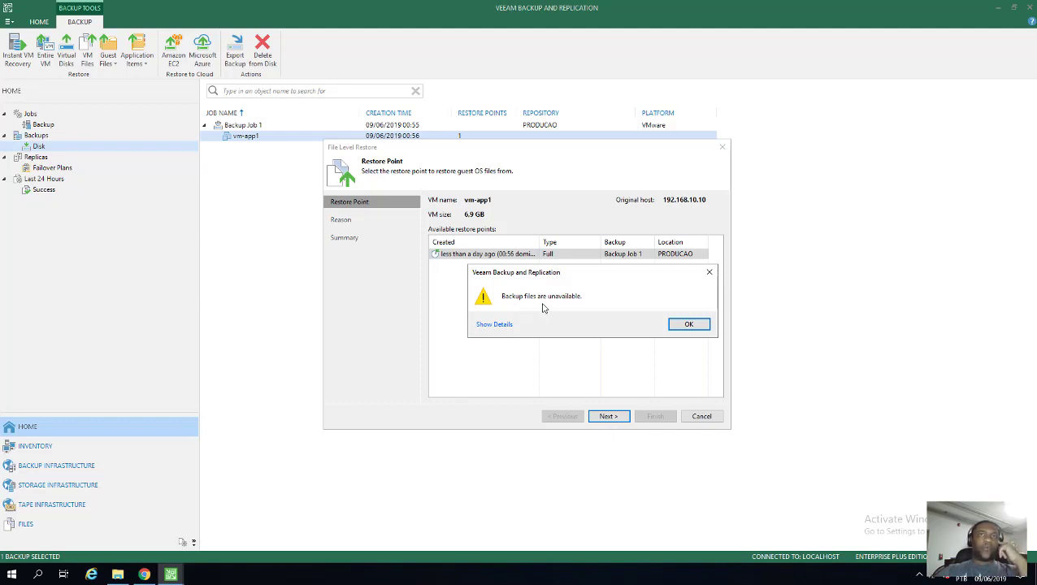
pyautogui.click(494, 325)
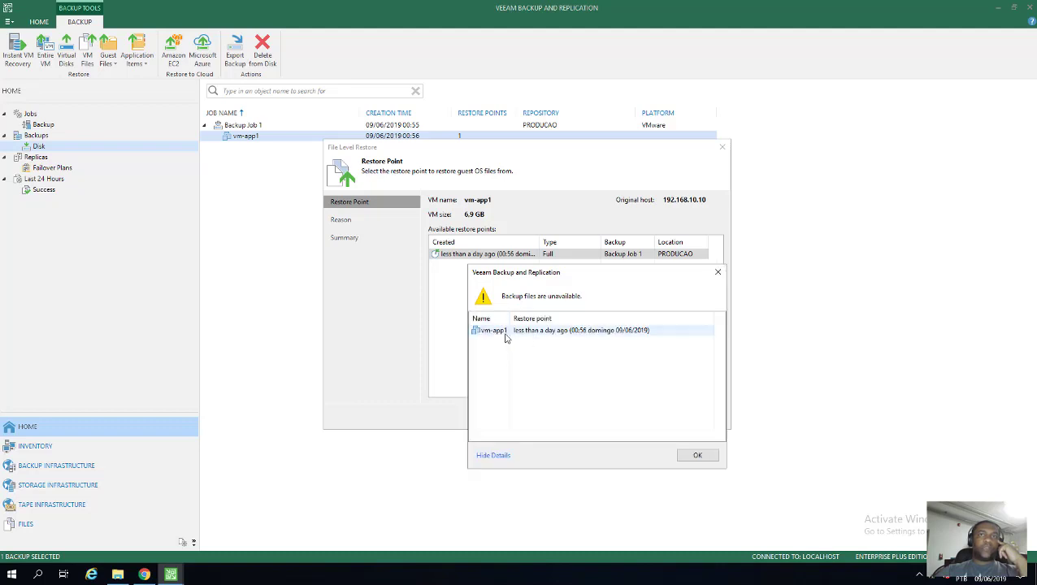
pyautogui.click(717, 272)
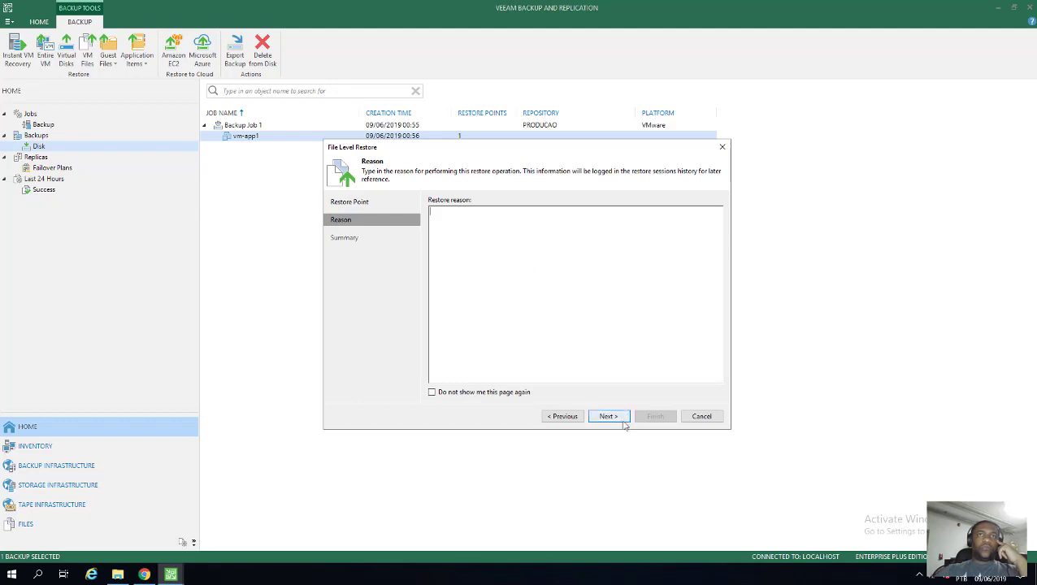
# - Recheck the vm-app1 restore point in the file-level restore wizard and exit without restoring
pyautogui.click(569, 418)
pyautogui.click(609, 416)
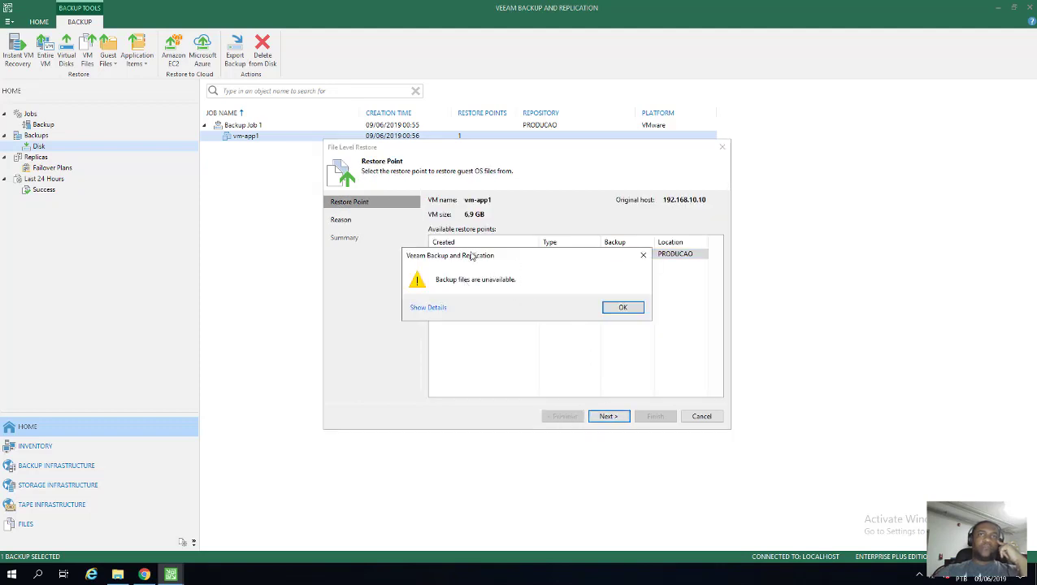
pyautogui.click(618, 311)
pyautogui.click(702, 416)
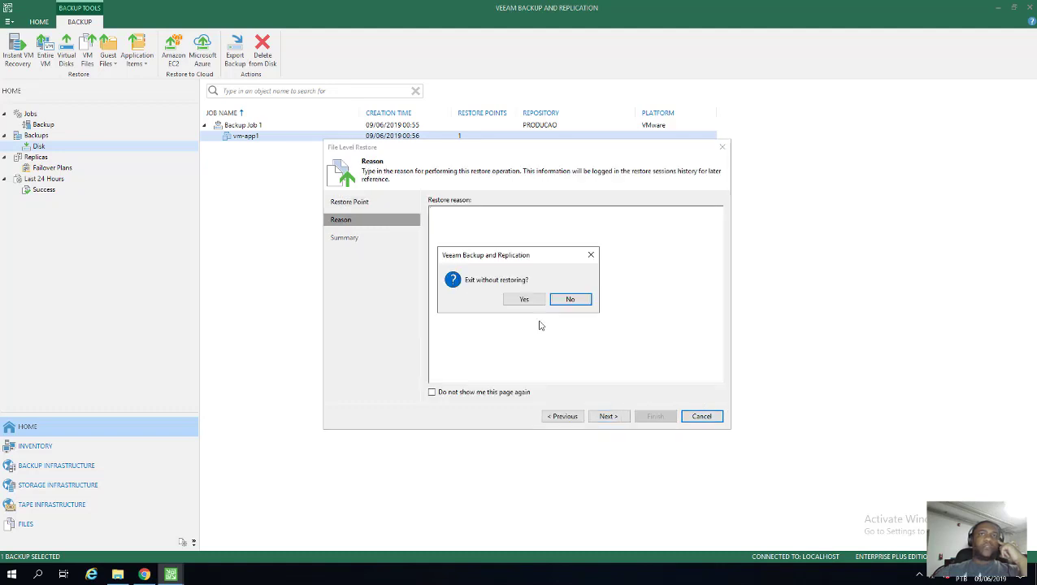
pyautogui.click(524, 300)
# - Evacuate the backups from Backup Repository 2 in the PRODUCAO scale-out repository and close the evacuation log once it completes
pyautogui.click(41, 447)
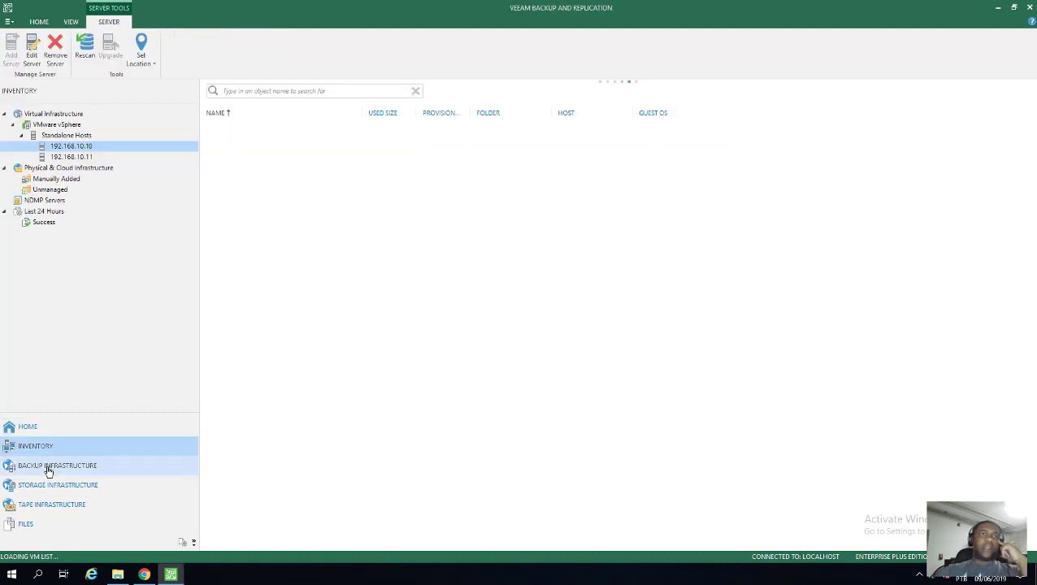
pyautogui.click(49, 466)
pyautogui.rightClick(252, 113)
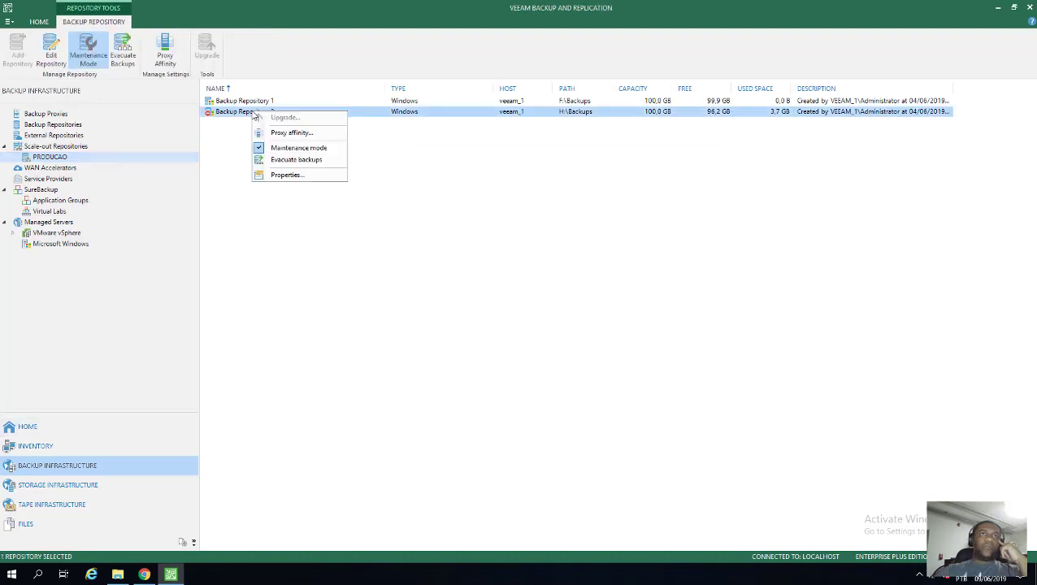
pyautogui.click(299, 160)
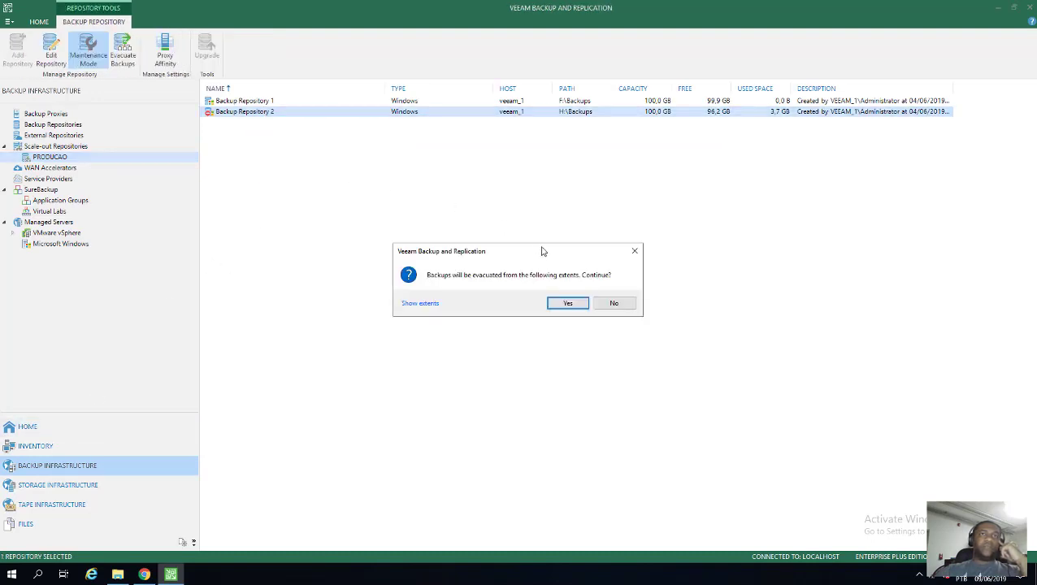
pyautogui.click(567, 302)
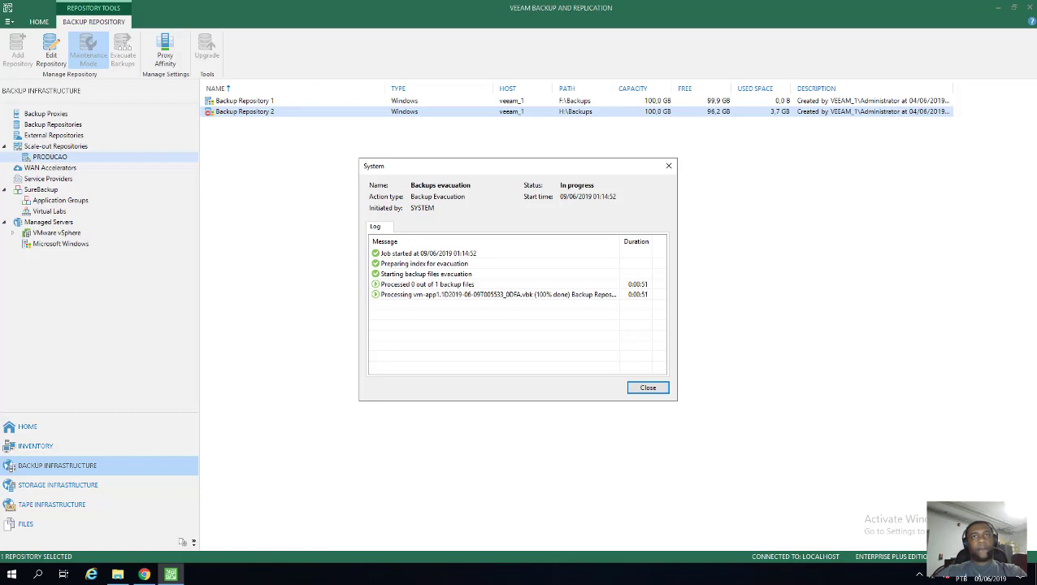
pyautogui.click(529, 297)
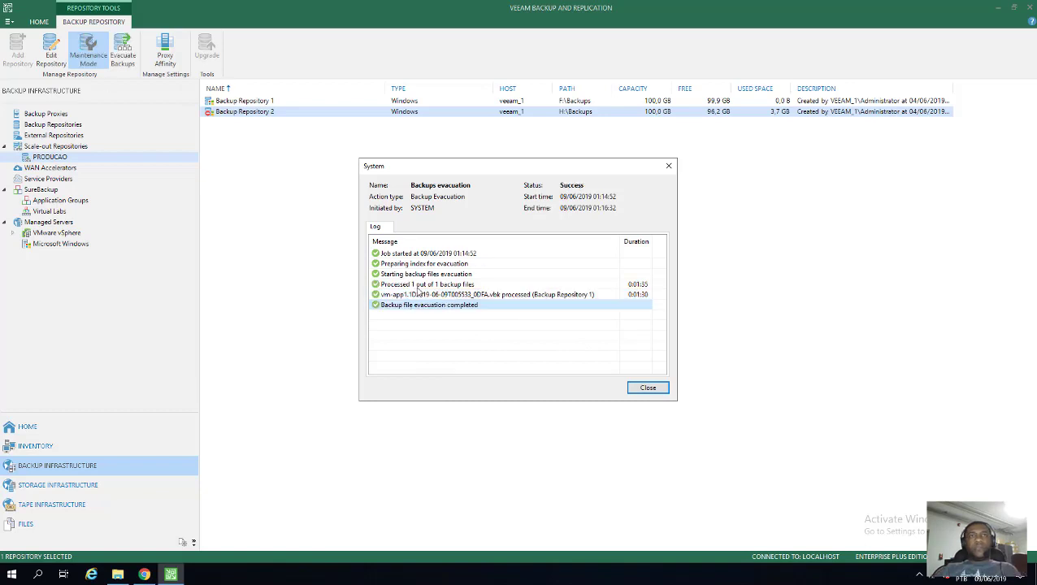
pyautogui.click(644, 390)
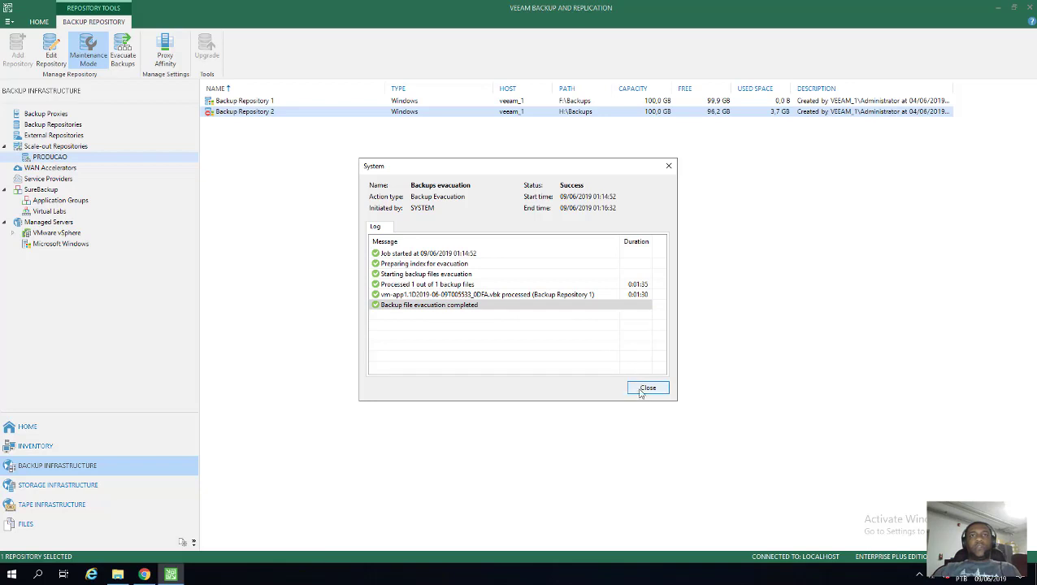
pyautogui.click(648, 391)
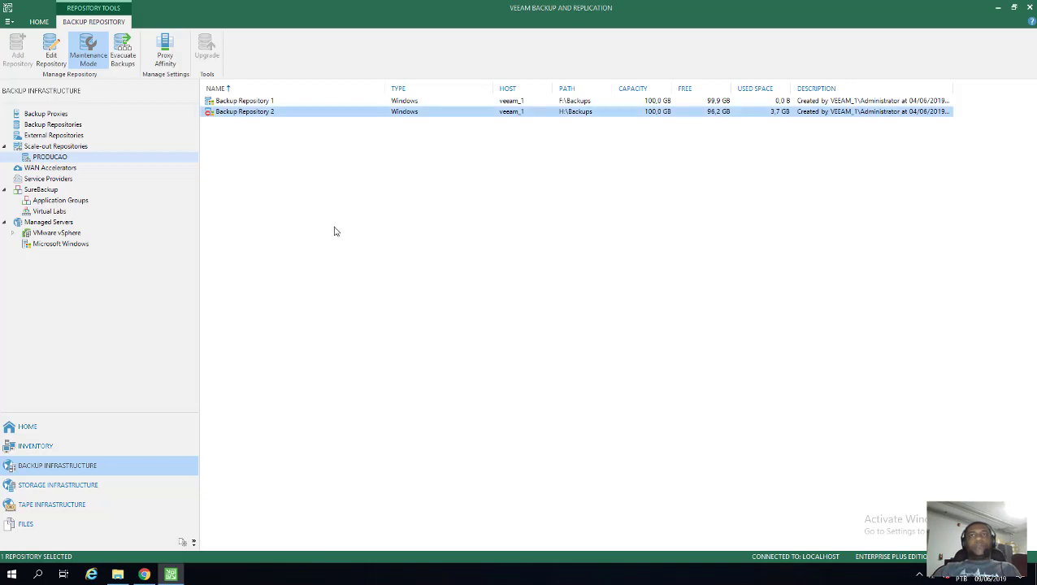
# - Rescan the PRODUCAO scale-out repository and close the synchronization log
pyautogui.rightClick(302, 160)
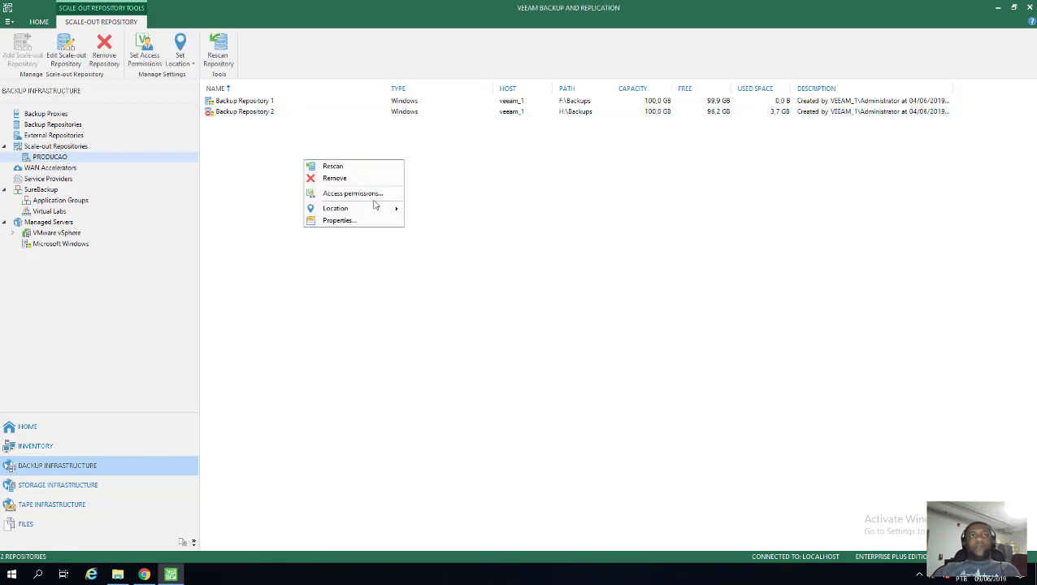
pyautogui.click(354, 167)
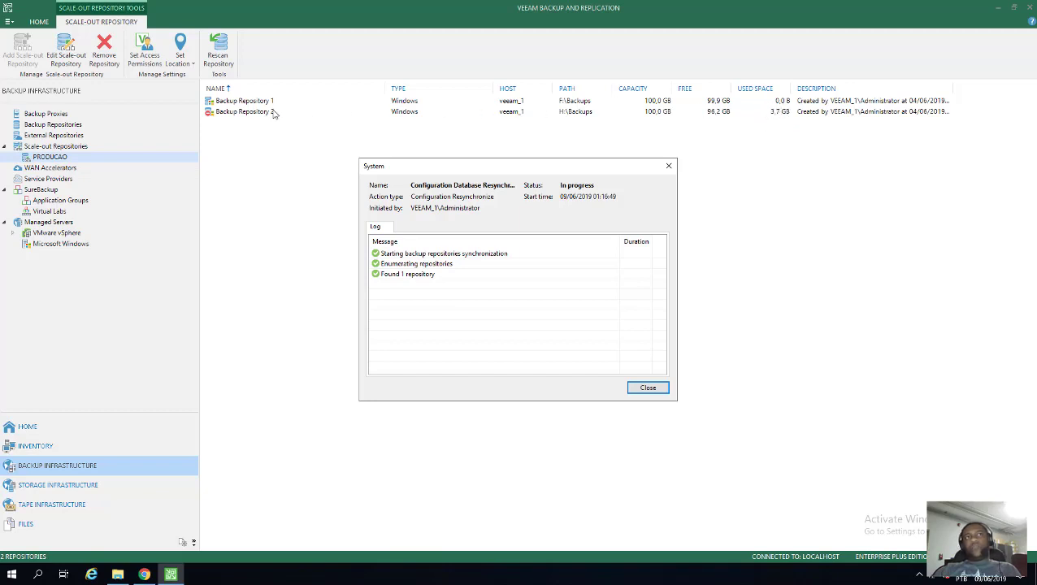
pyautogui.click(641, 388)
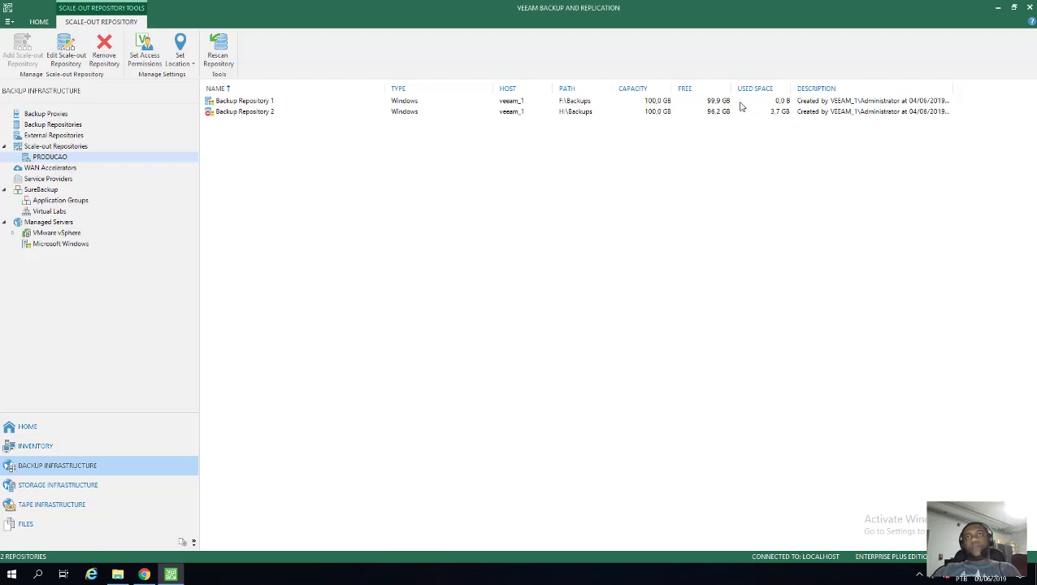
# - Reload the PRODUCAO extent list and compare the free and used space of Backup Repository 1 and Backup Repository 2
pyautogui.click(667, 104)
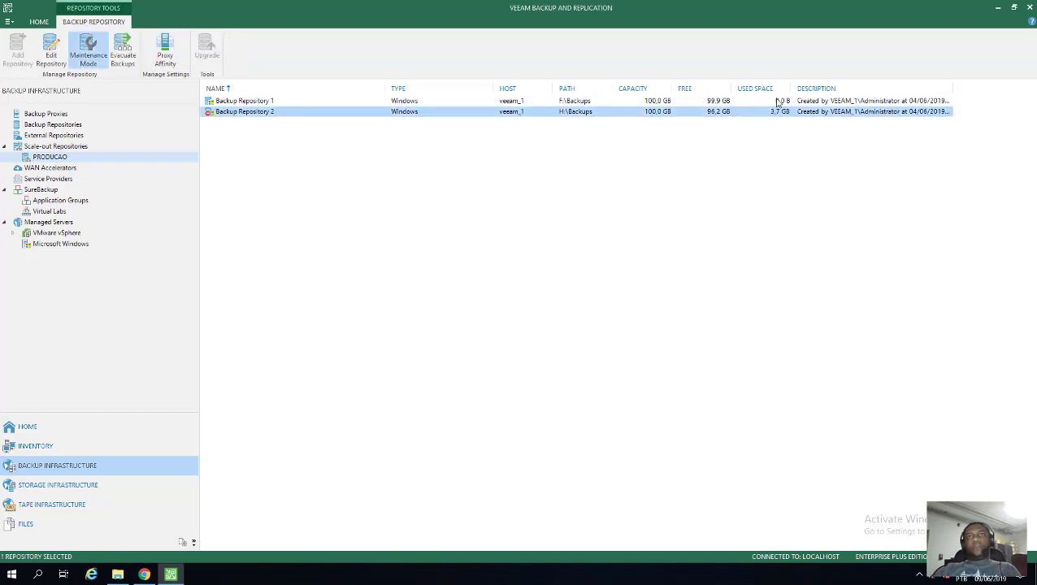
pyautogui.click(723, 111)
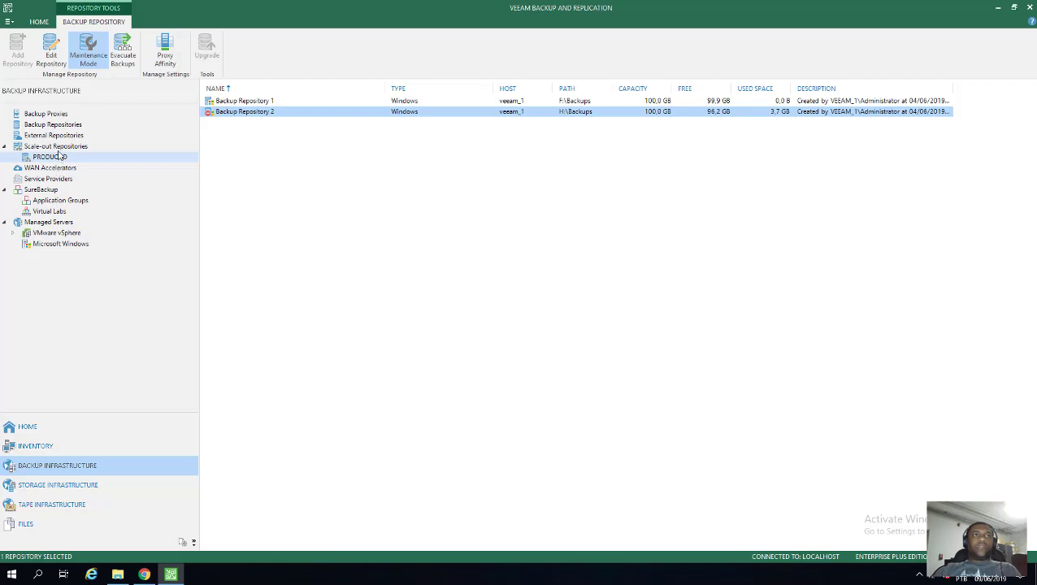
pyautogui.click(59, 150)
pyautogui.click(50, 157)
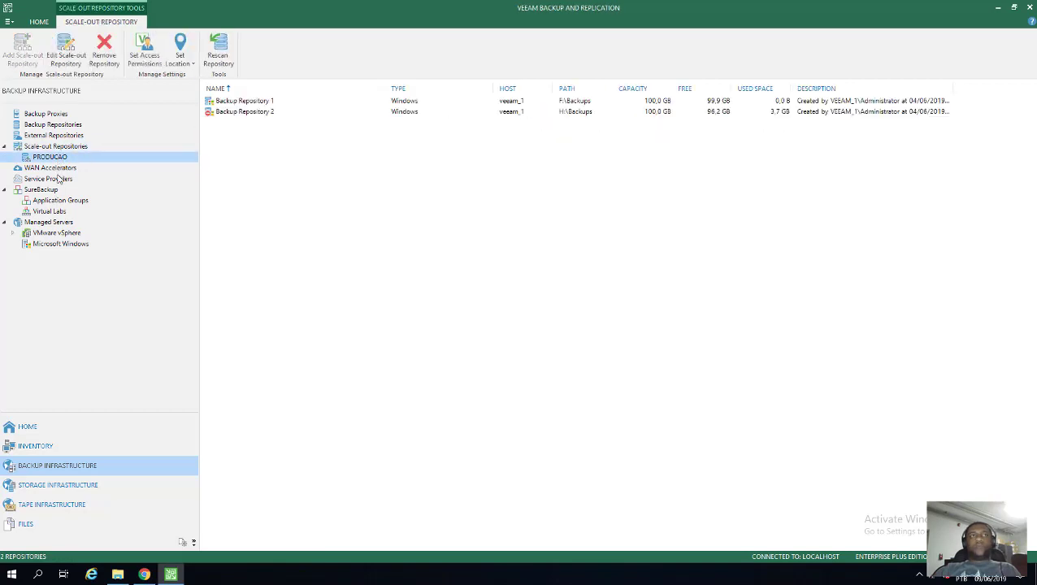
pyautogui.click(55, 169)
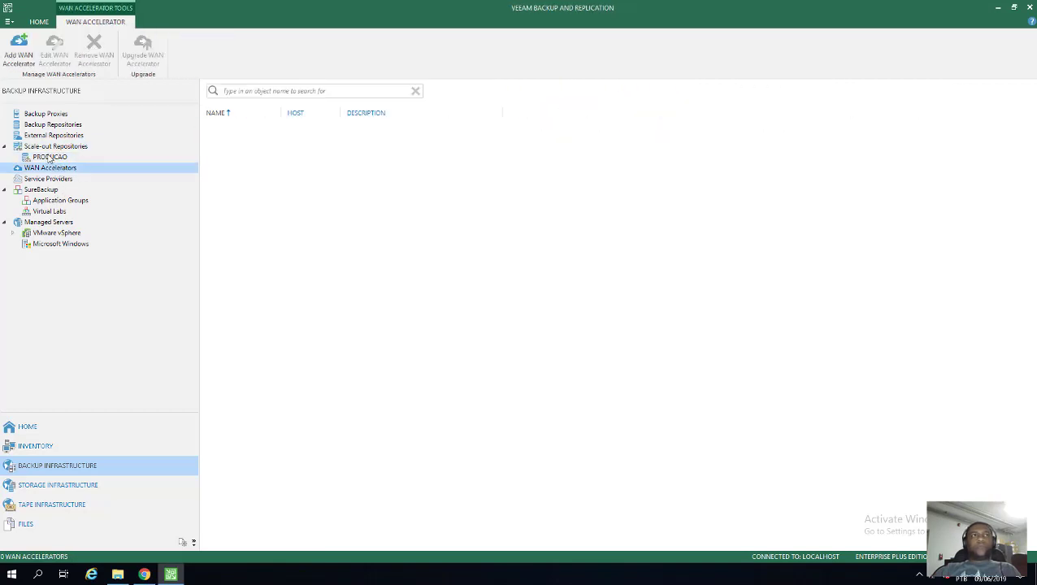
pyautogui.click(49, 157)
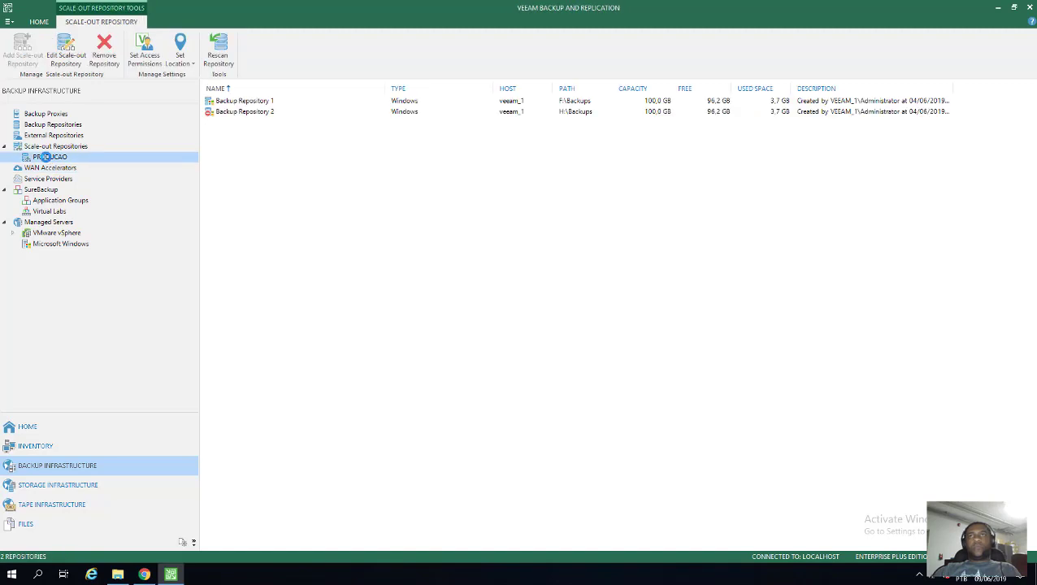
pyautogui.rightClick(659, 167)
pyautogui.click(786, 127)
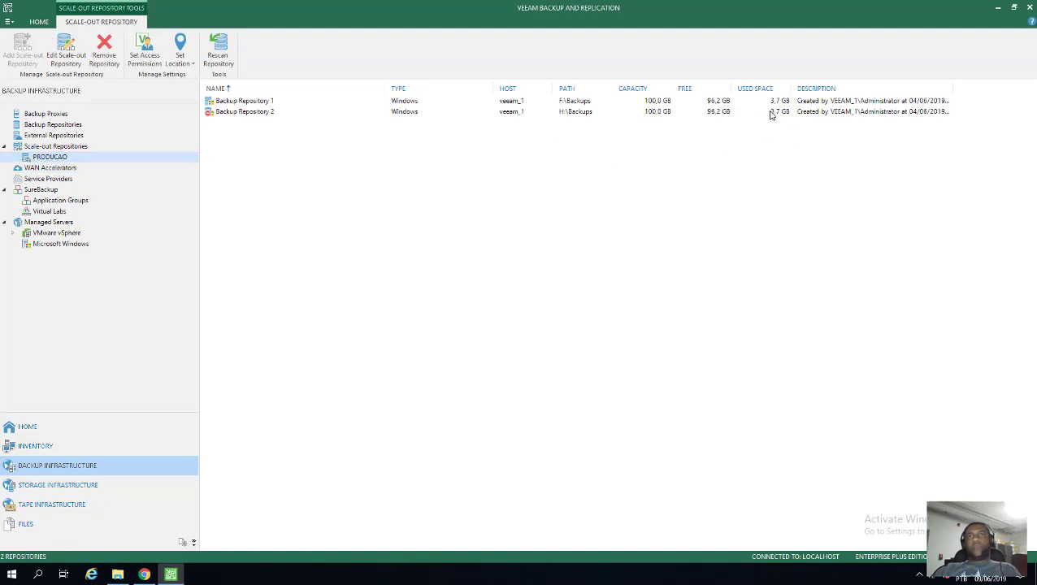
# - Run another rescan of PRODUCAO, close its log, and check the used space of Backup Repository 2
pyautogui.rightClick(583, 197)
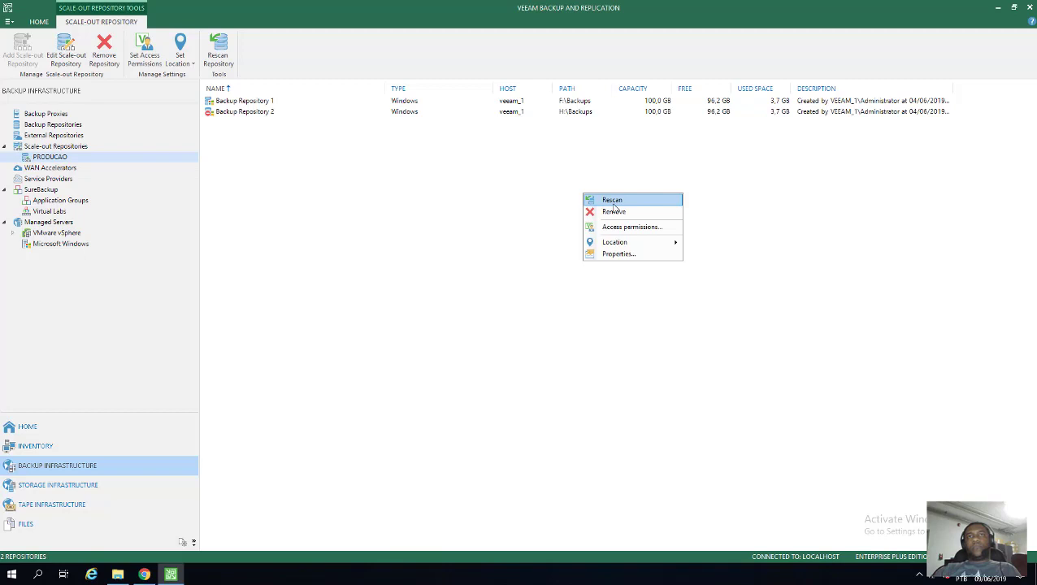
pyautogui.click(614, 202)
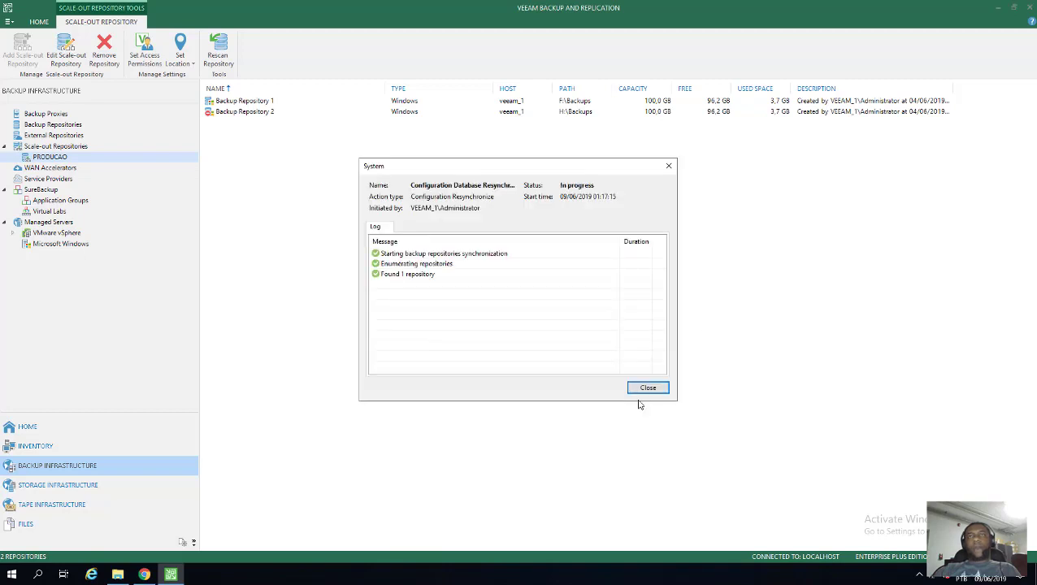
pyautogui.click(646, 388)
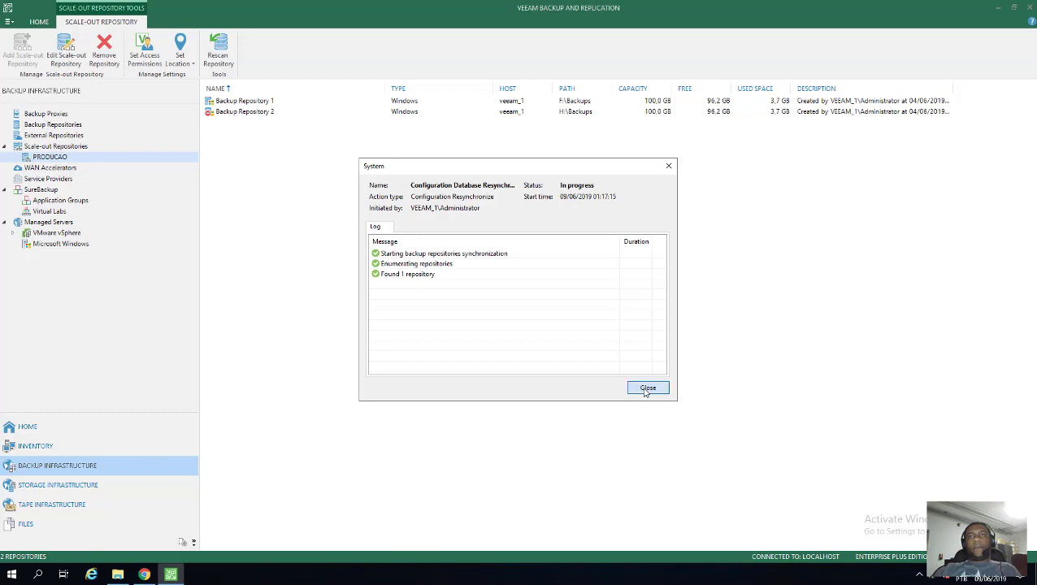
pyautogui.click(774, 114)
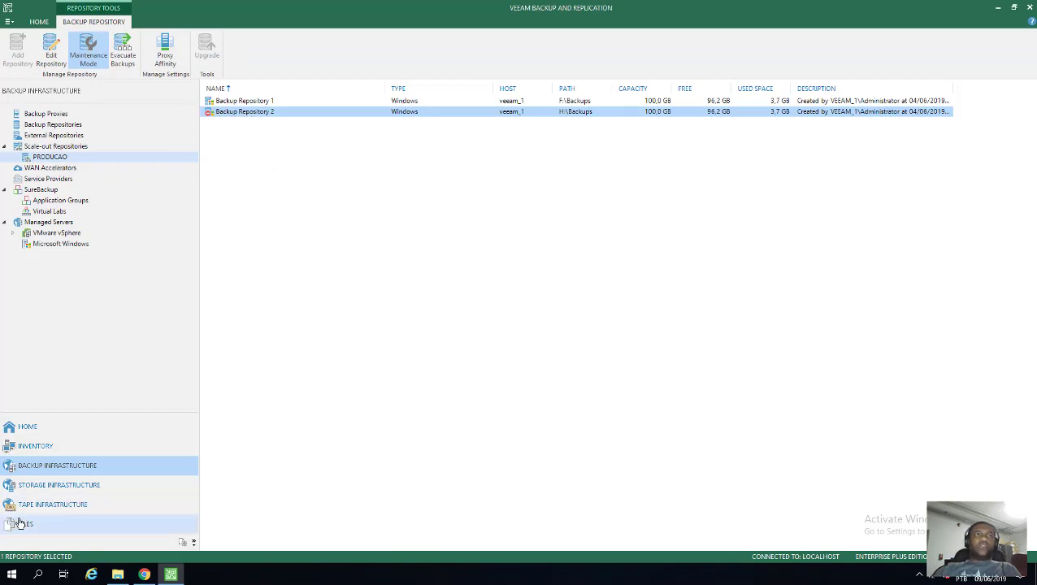
# - Start a Microsoft Windows guest file restore of vm-app1 from its disk backup, leaving the restore reason blank
pyautogui.click(48, 450)
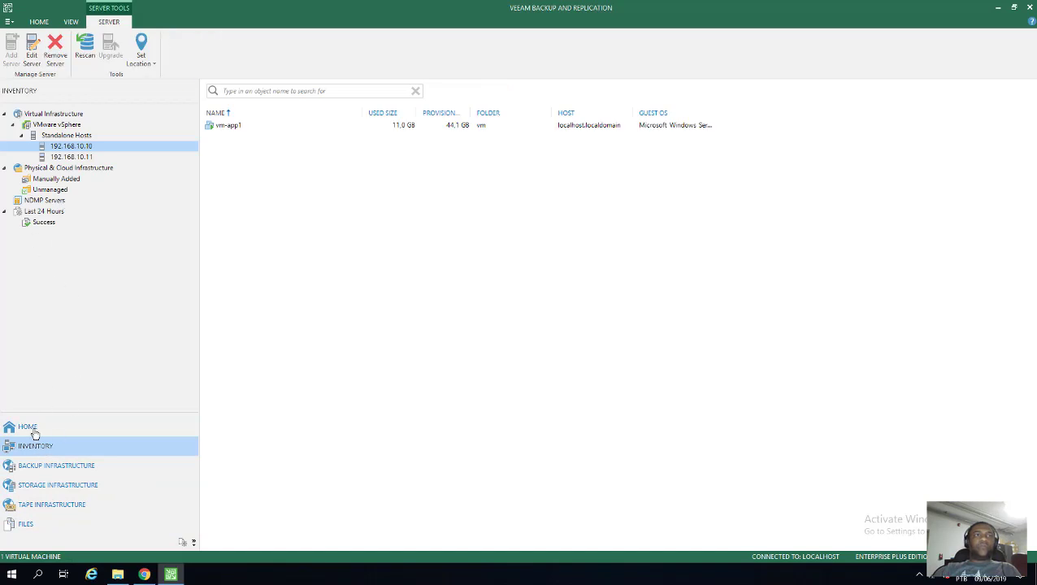
pyautogui.click(31, 429)
pyautogui.rightClick(248, 136)
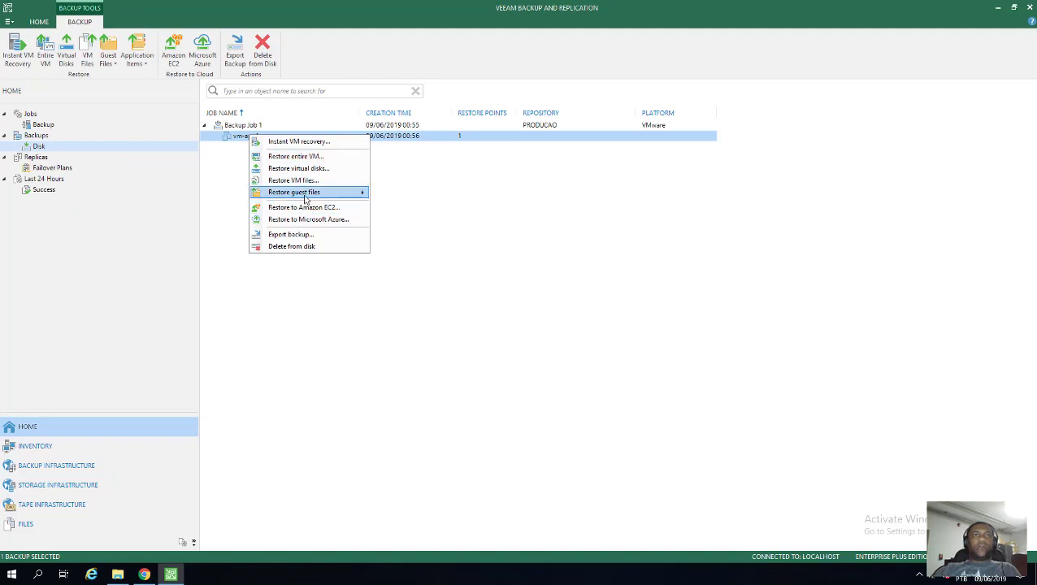
pyautogui.moveTo(361, 197)
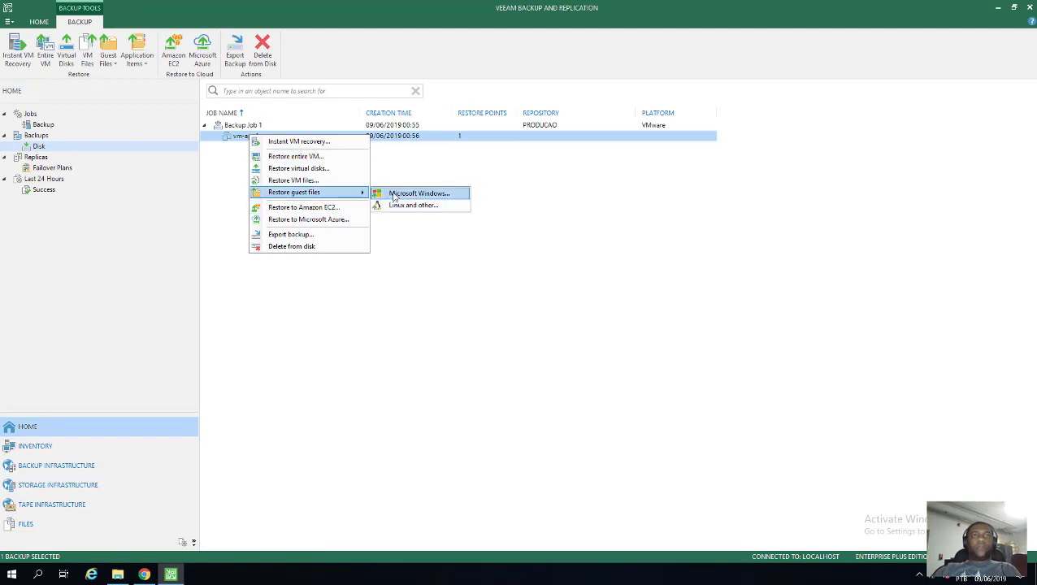
pyautogui.click(394, 196)
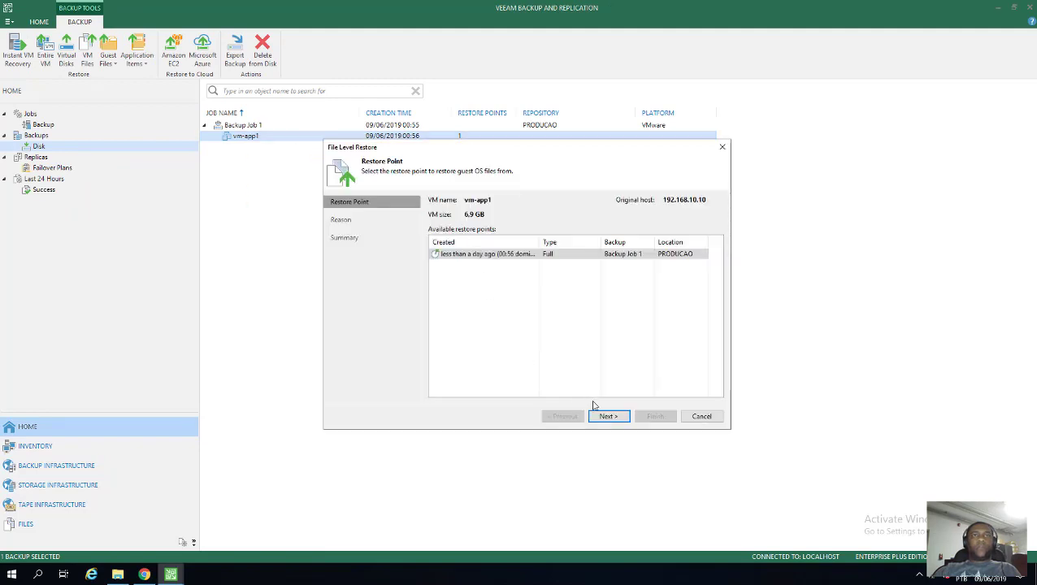
pyautogui.click(607, 418)
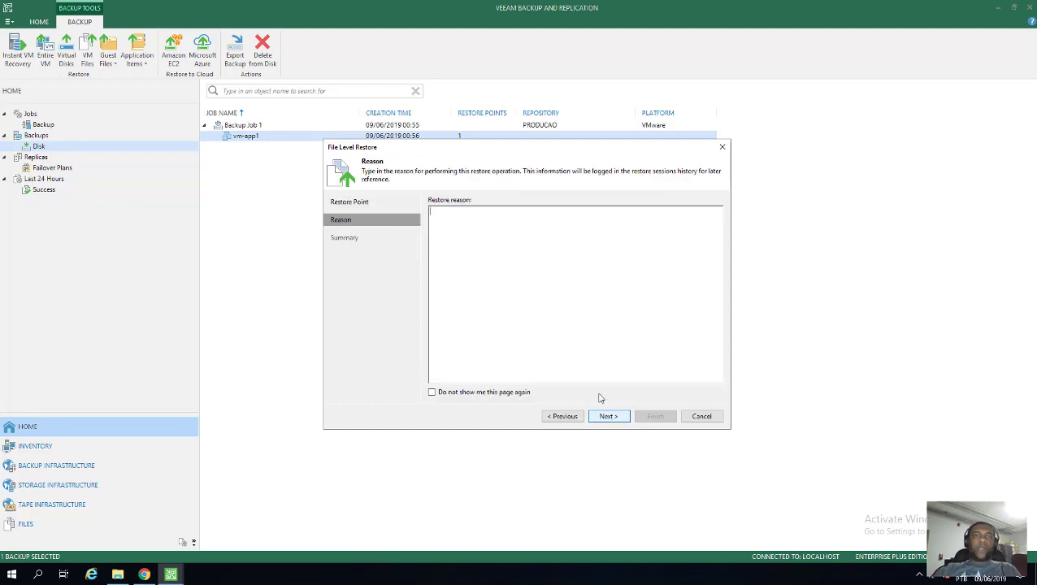
pyautogui.click(609, 417)
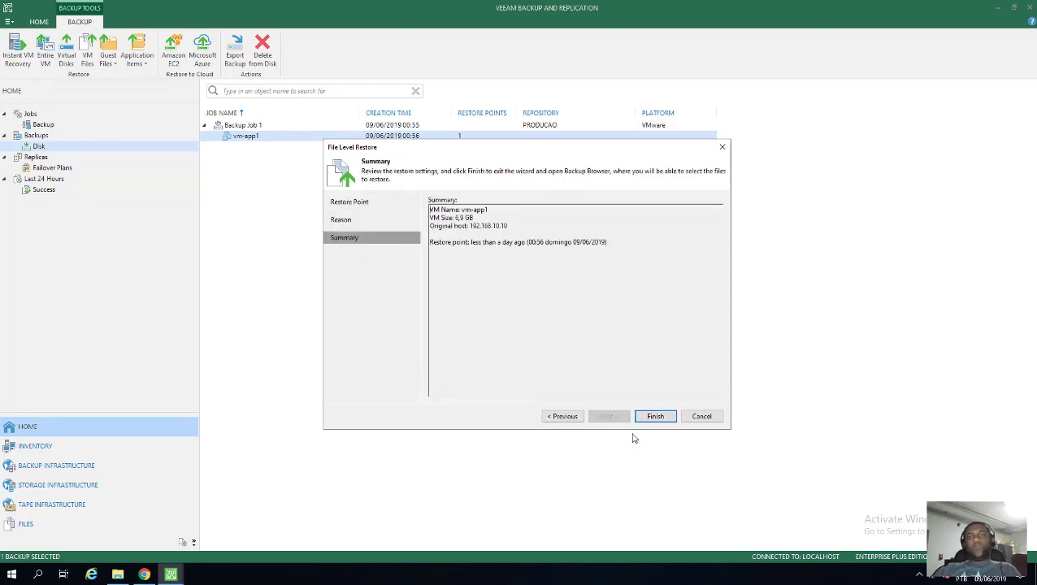
pyautogui.click(655, 418)
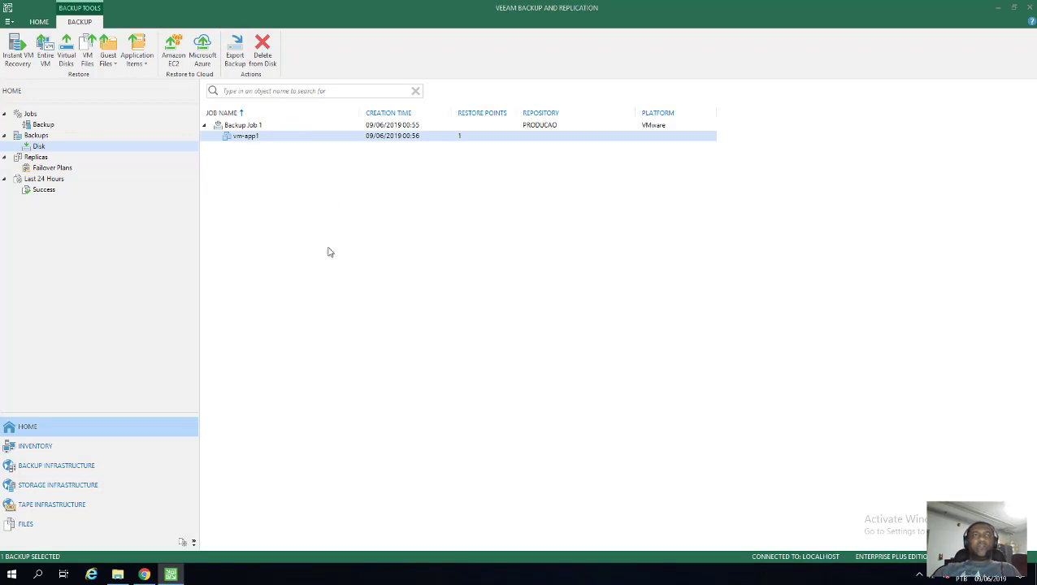
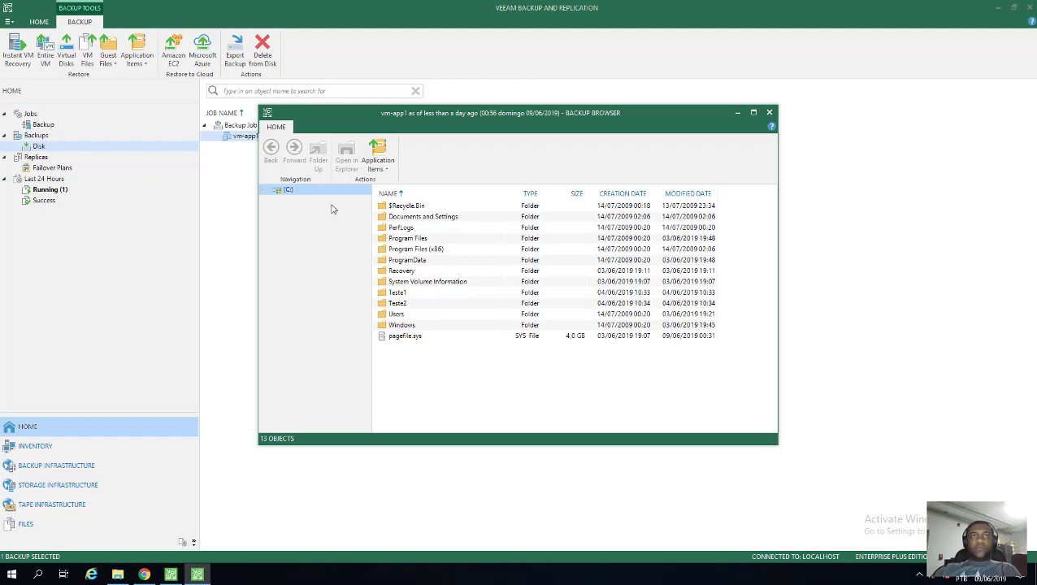
# - Expand the C: drive in the vm-app1 backup browser, close the browser, and view the running restore session
pyautogui.click(263, 190)
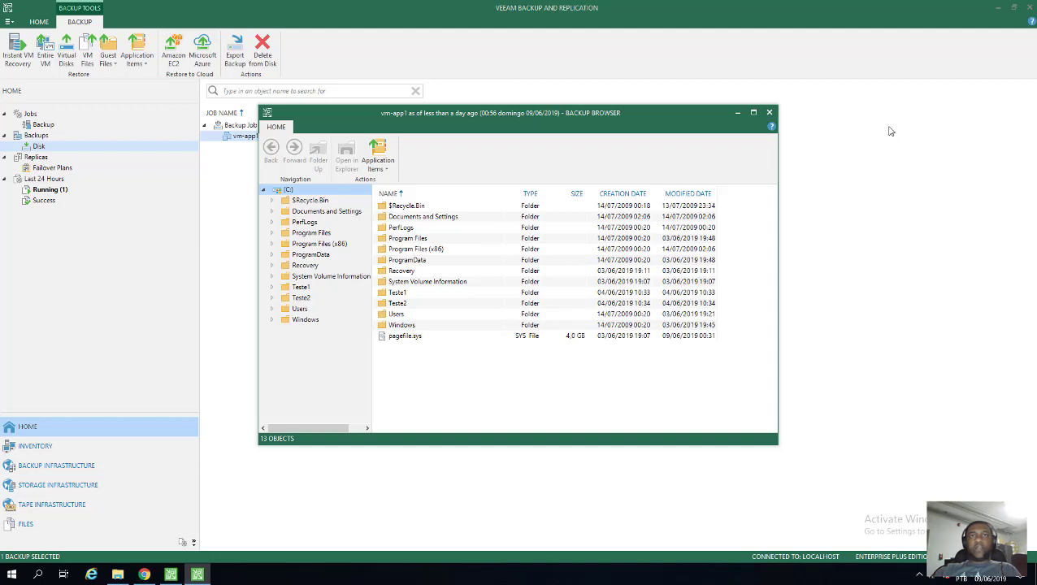
pyautogui.click(772, 113)
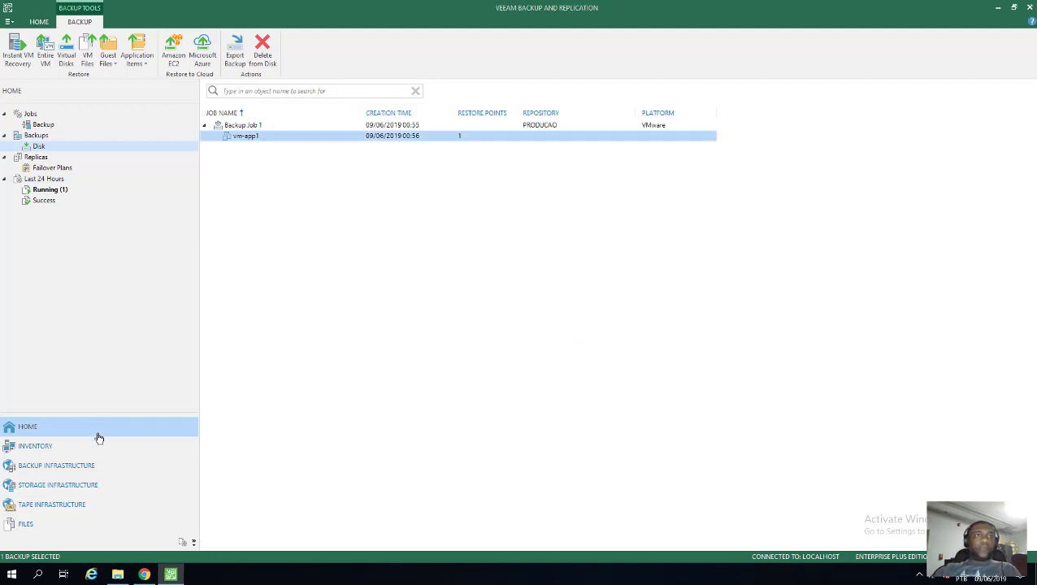
pyautogui.click(50, 189)
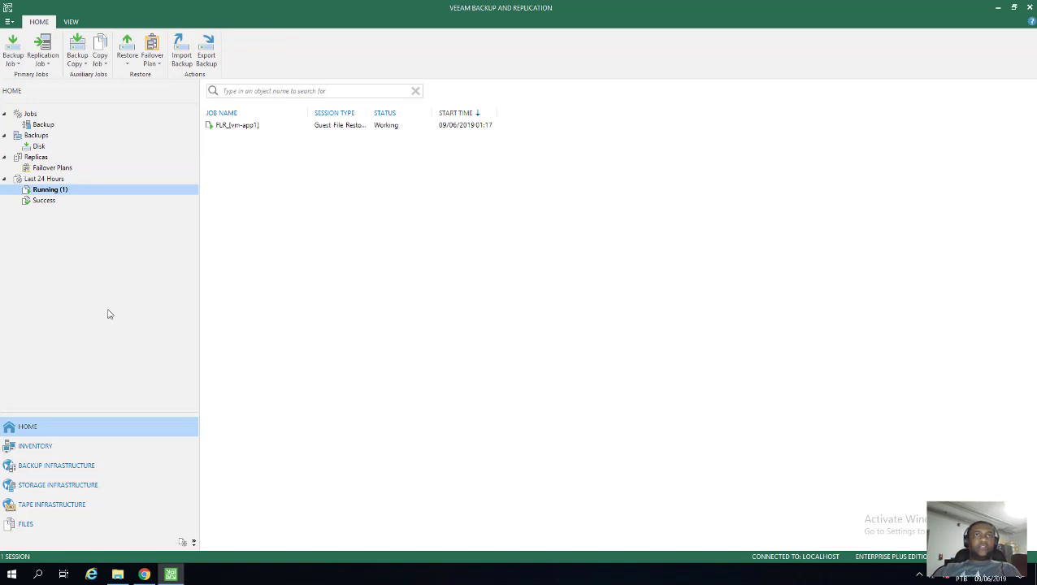
# - Review Backup Repository 2 in the PRODUCAO extent list, and switch to File Explorer to view the server's drives
pyautogui.click(51, 468)
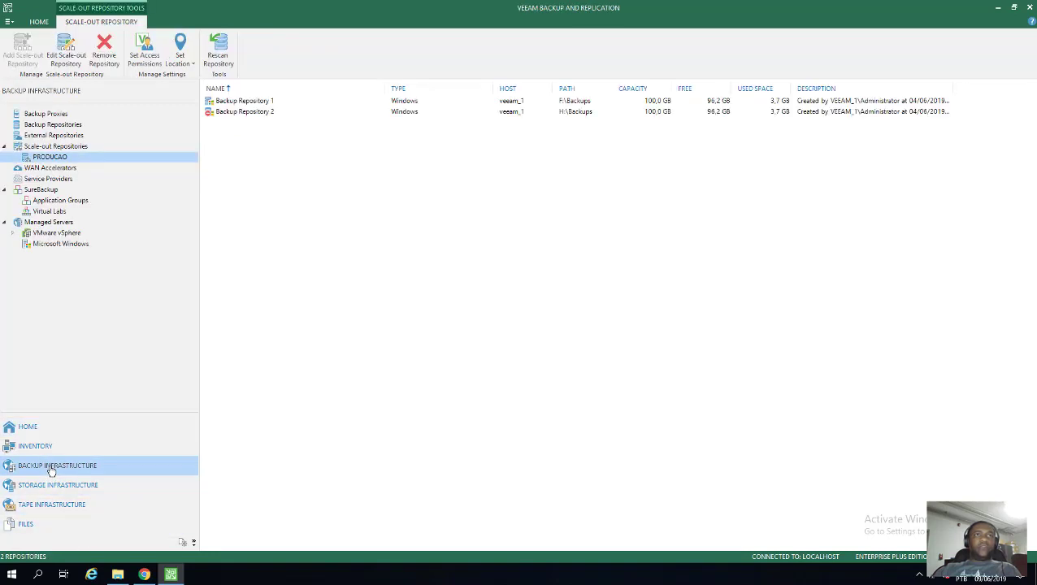
pyautogui.rightClick(411, 205)
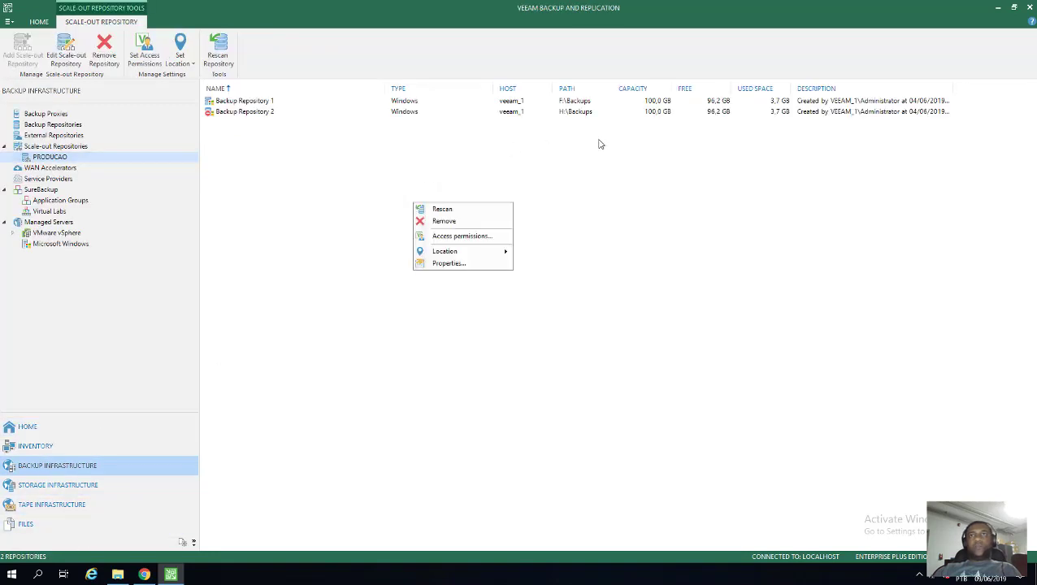
pyautogui.click(276, 114)
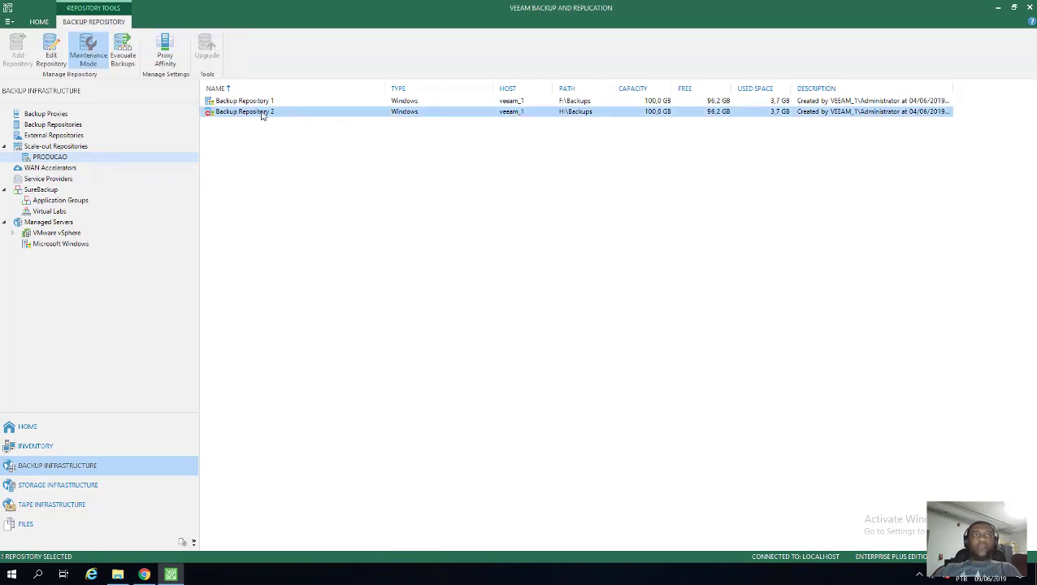
pyautogui.click(119, 575)
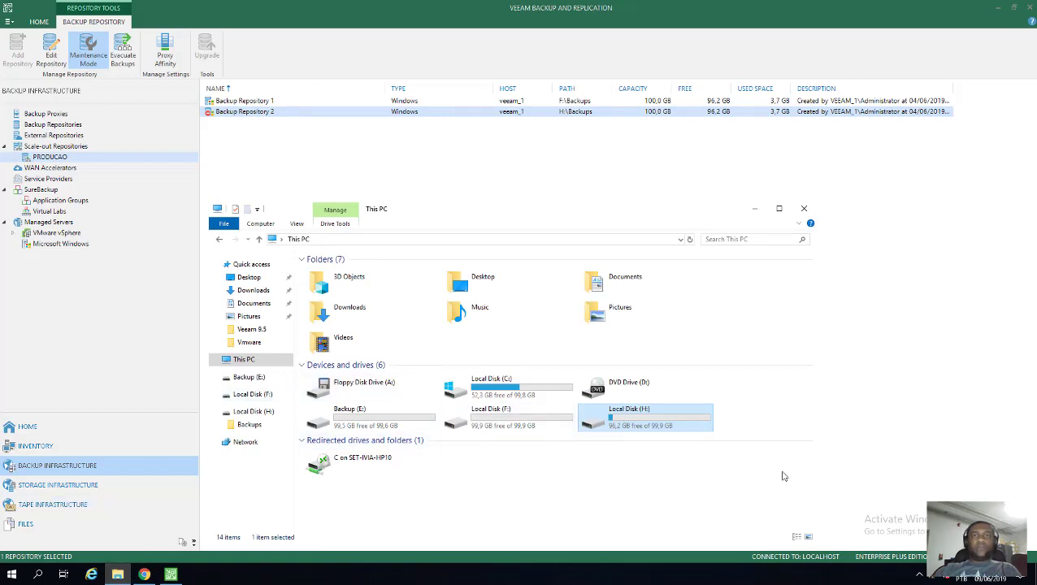
# - Inspect the contents of the Backups folder on Local Disk (H:)
pyautogui.rightClick(687, 425)
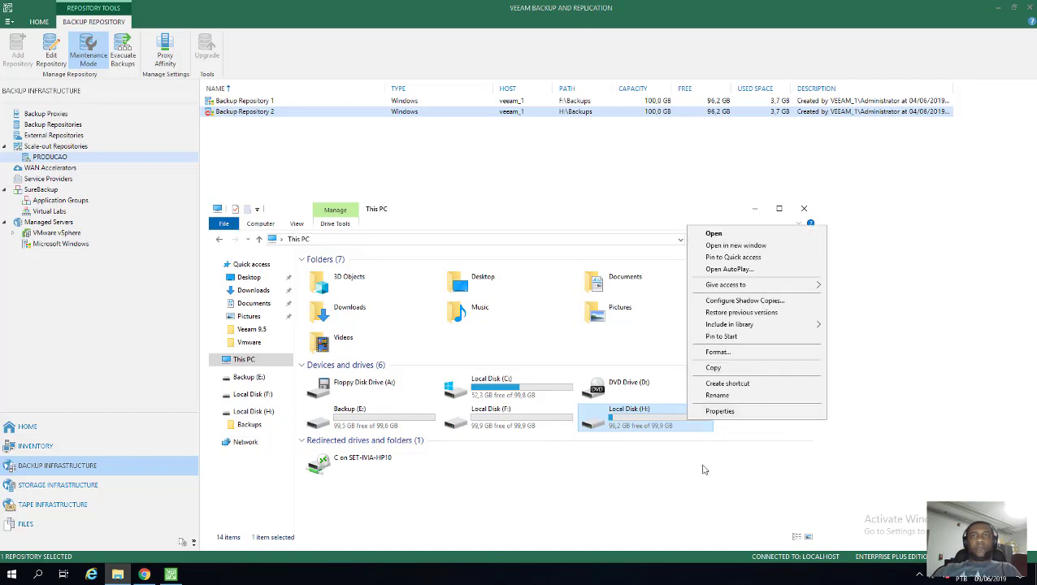
pyautogui.click(642, 424)
pyautogui.doubleClick(642, 425)
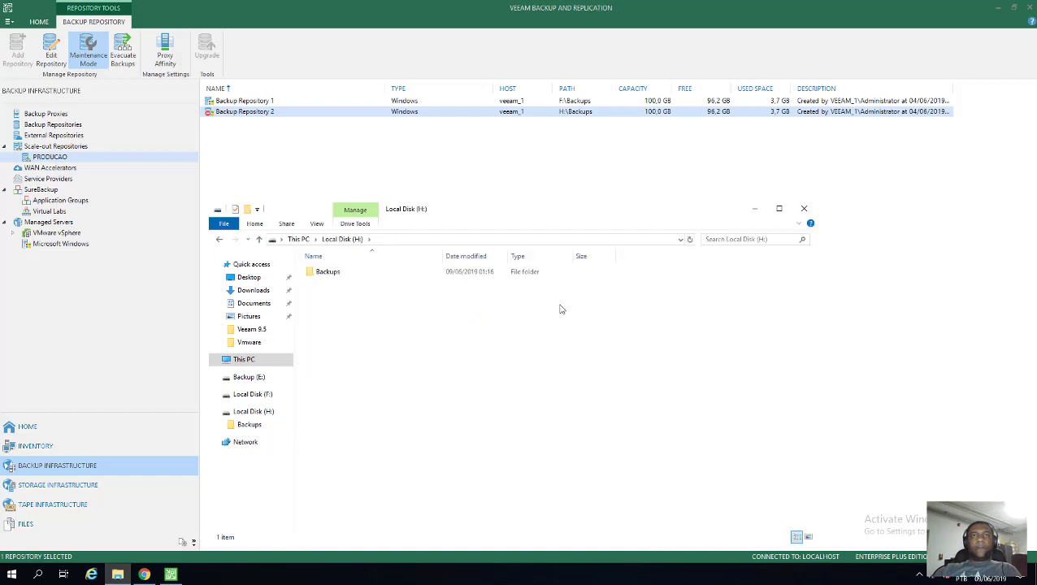
pyautogui.doubleClick(340, 278)
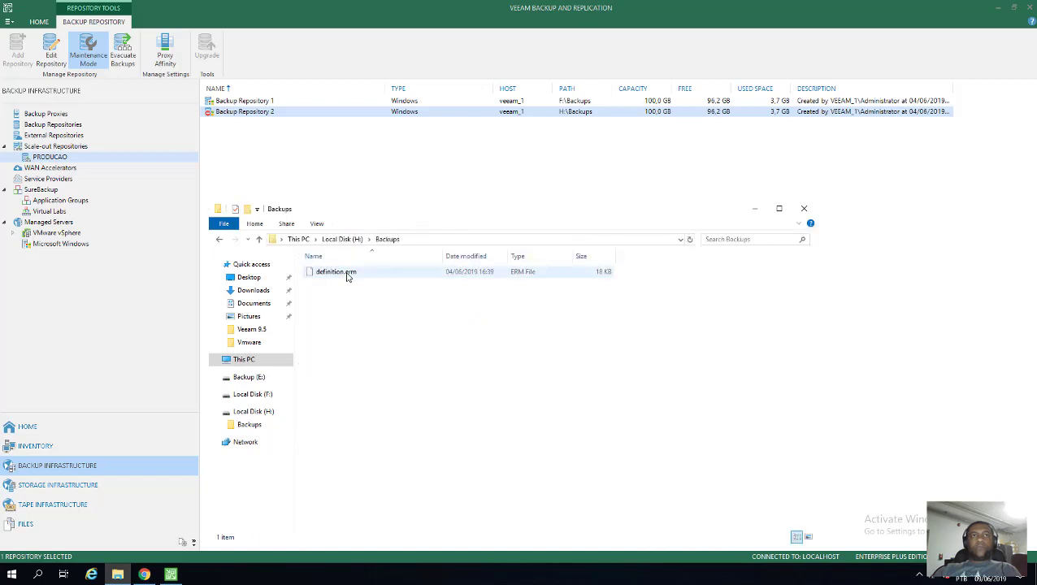
pyautogui.click(525, 273)
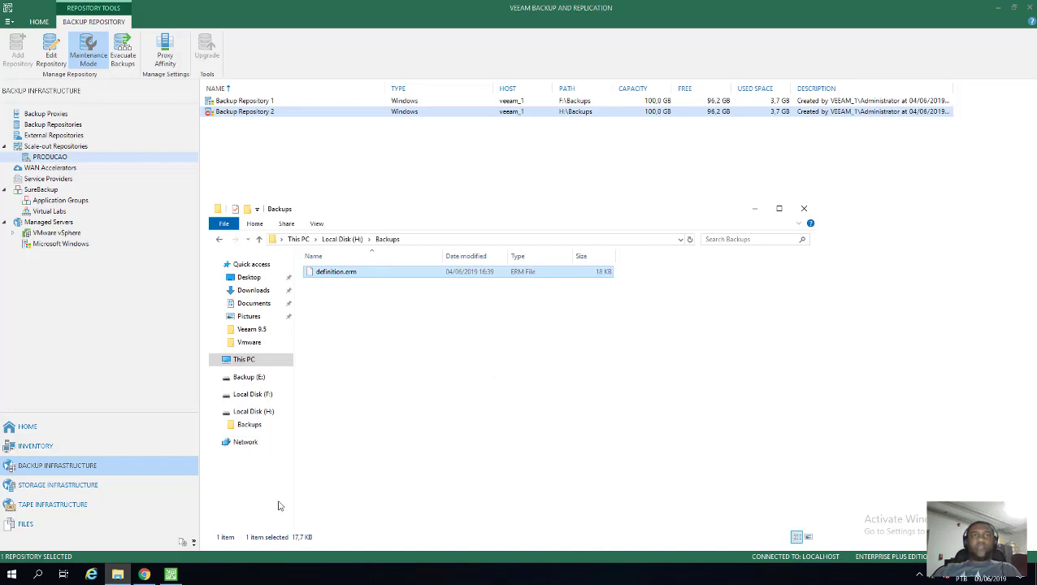
pyautogui.click(268, 418)
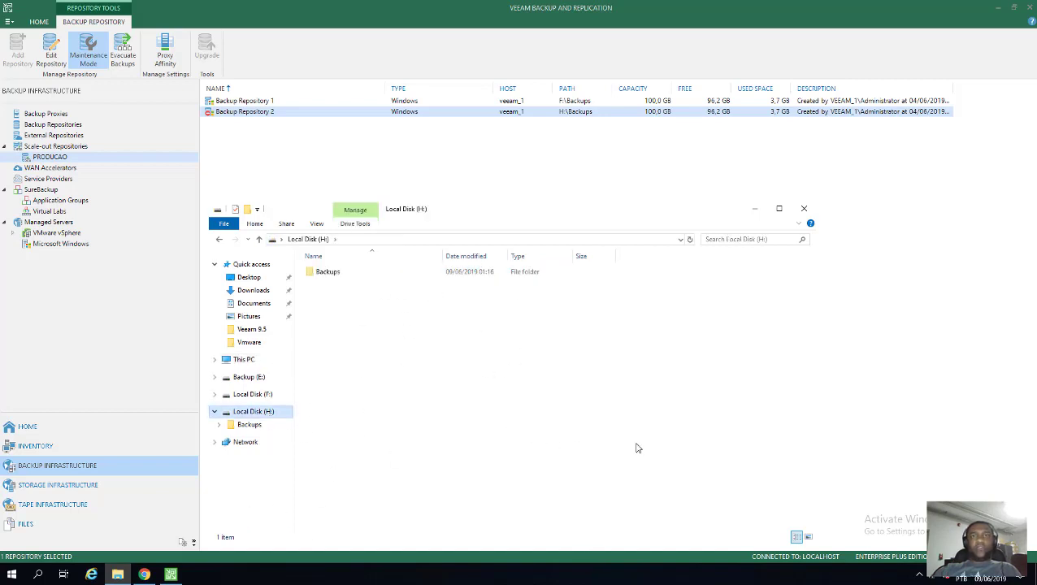
pyautogui.doubleClick(330, 275)
pyautogui.click(269, 411)
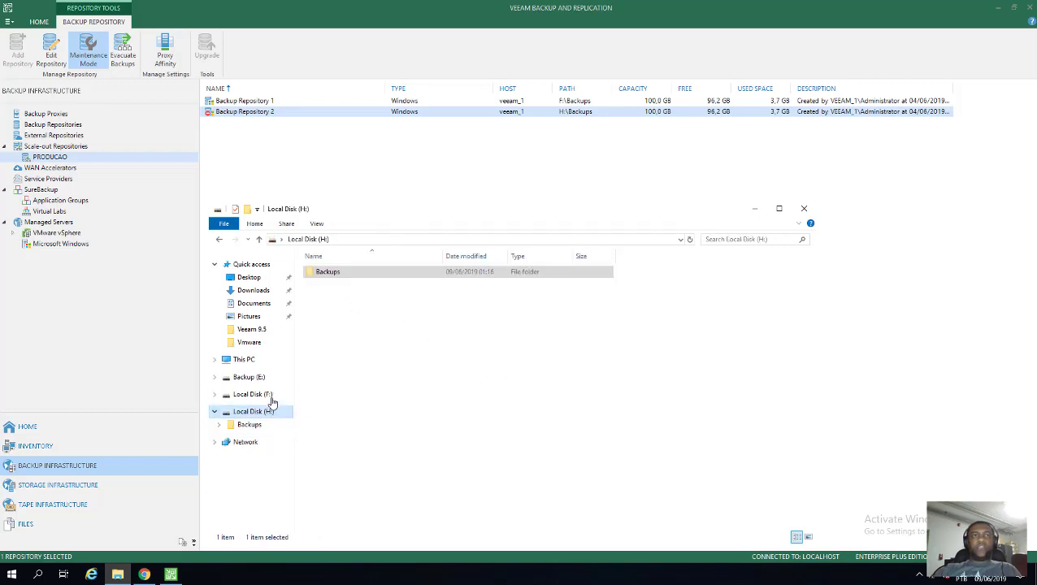
# - Examine the backup files in the Backup_Job_1 folder under Backups on Local Disk (F:), and close File Explorer
pyautogui.click(266, 397)
pyautogui.click(341, 278)
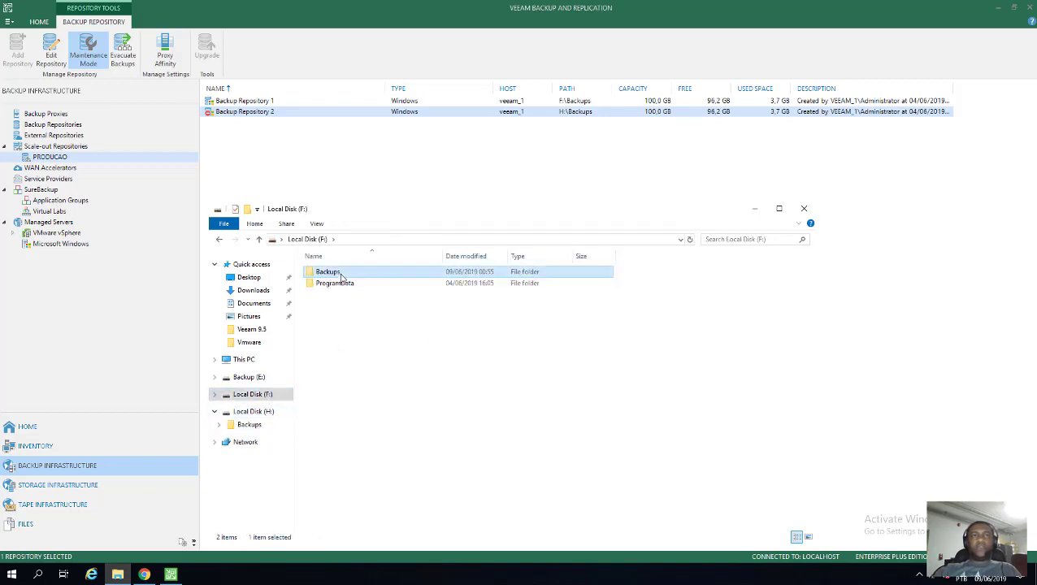
pyautogui.doubleClick(341, 277)
pyautogui.click(354, 276)
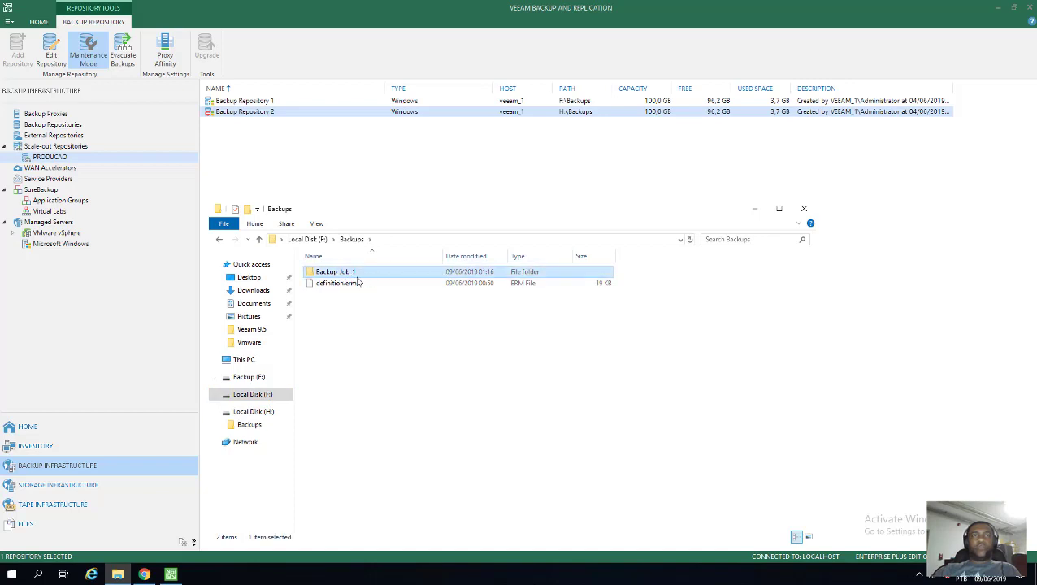
pyautogui.doubleClick(355, 273)
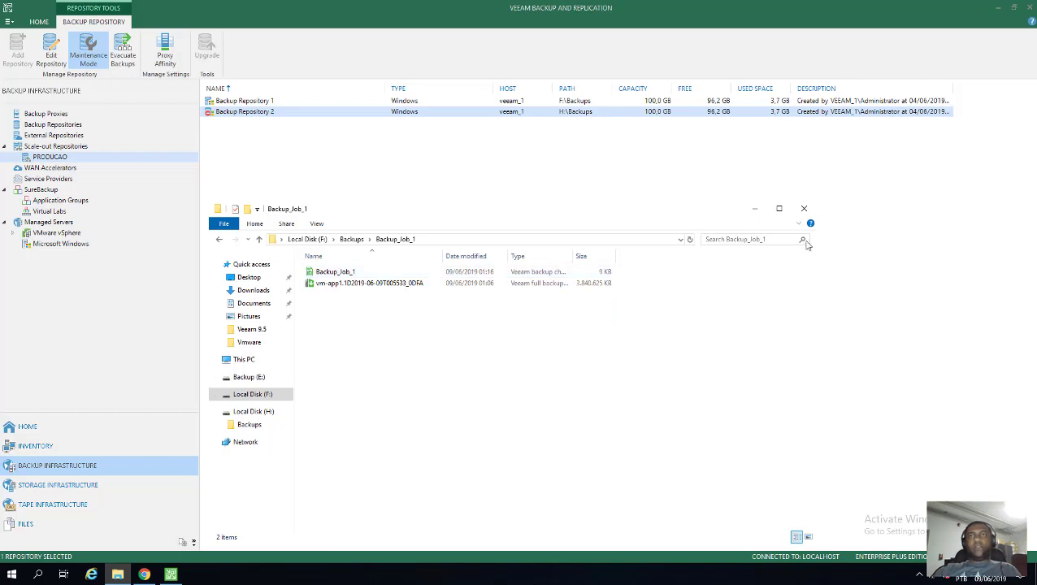
pyautogui.click(805, 210)
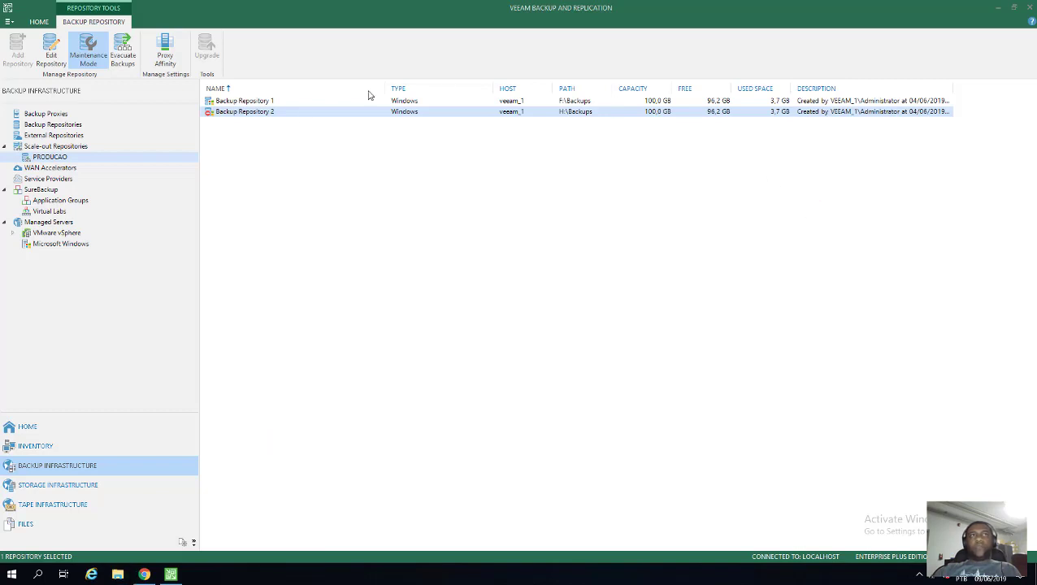
pyautogui.rightClick(269, 114)
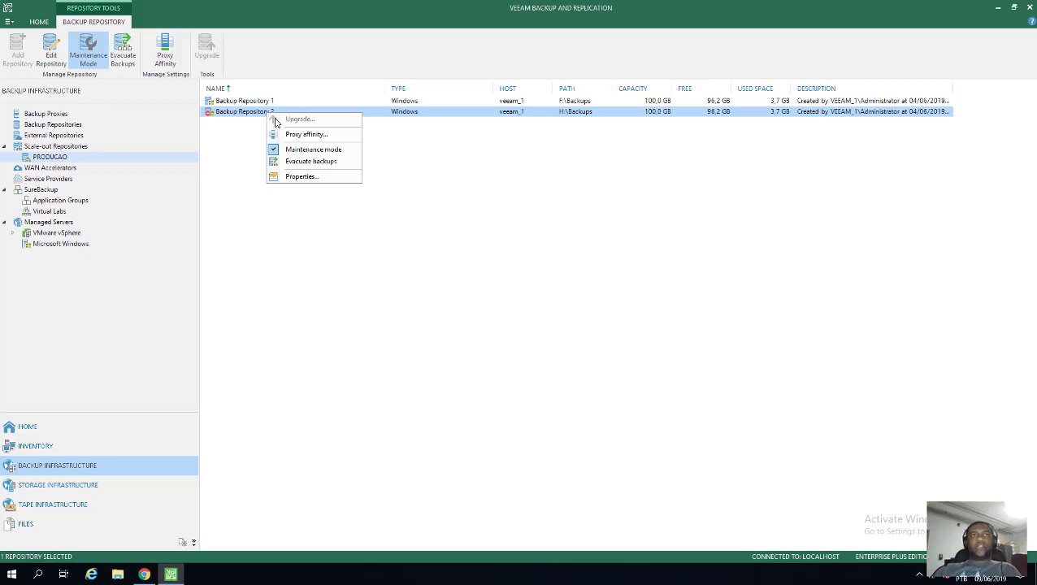
pyautogui.click(231, 170)
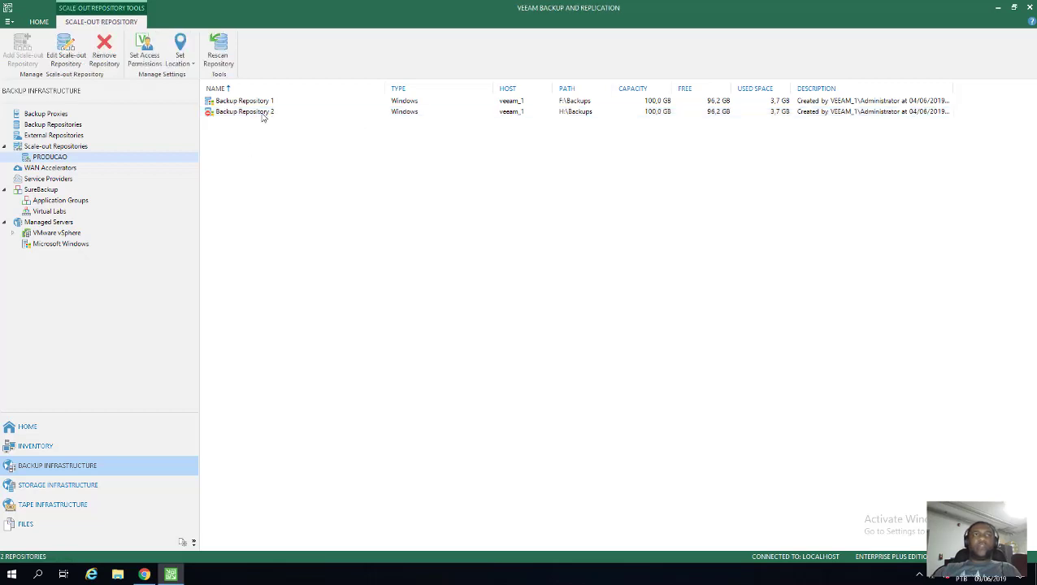
pyautogui.rightClick(262, 116)
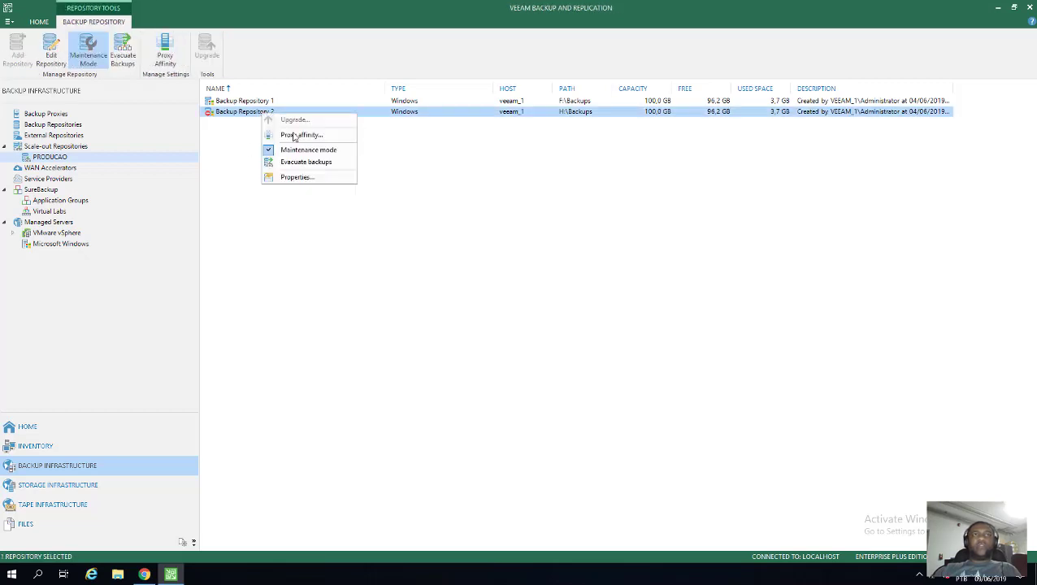
pyautogui.click(342, 262)
# - Remove Backup Repository 2 from the performance tier of PRODUCAO, keep the Data locality placement policy, and save the scale-out repository
pyautogui.rightClick(122, 161)
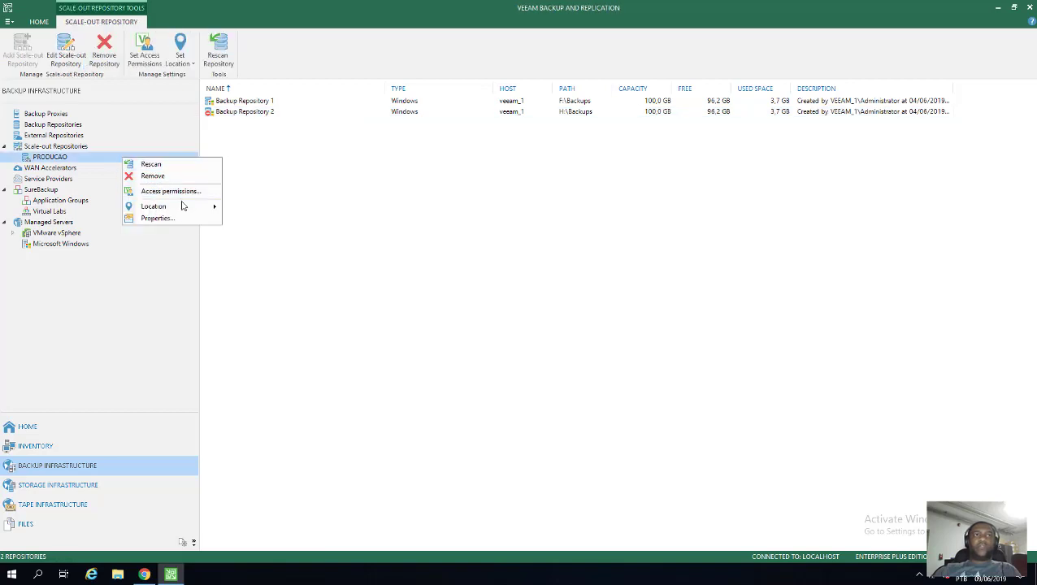
pyautogui.click(182, 222)
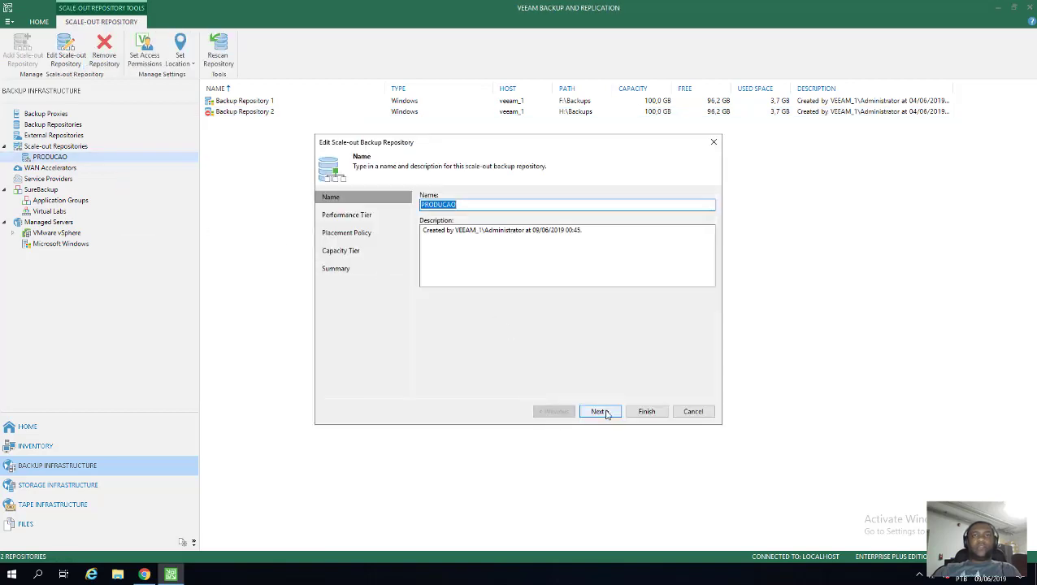
pyautogui.click(608, 415)
pyautogui.click(487, 231)
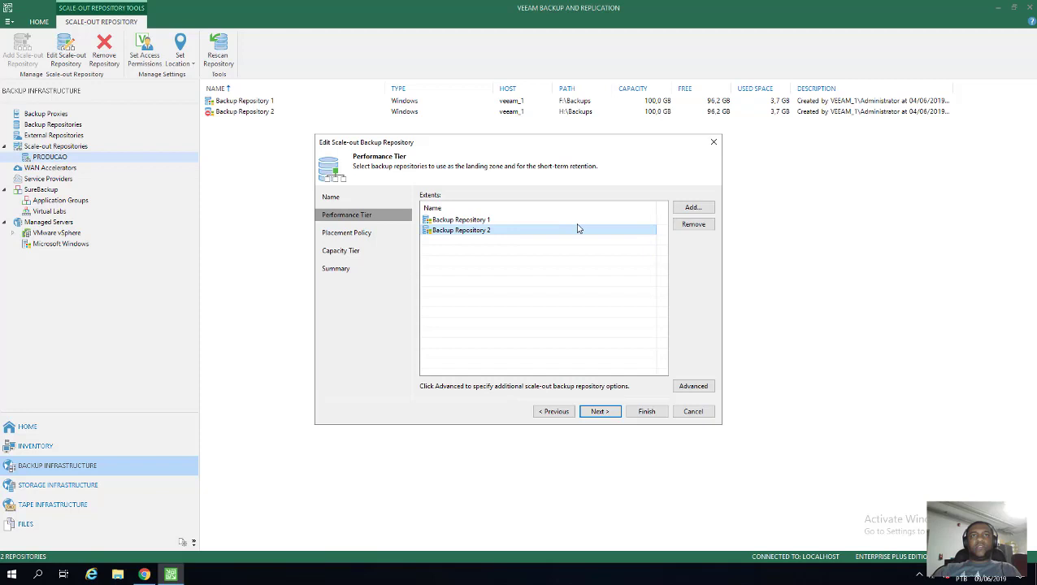
pyautogui.click(692, 224)
pyautogui.click(605, 418)
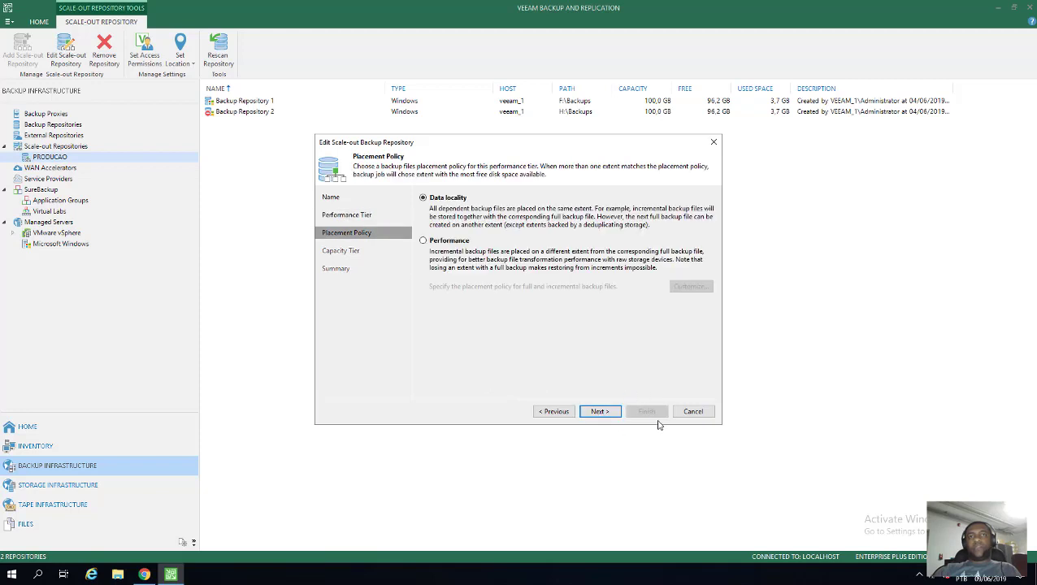
pyautogui.click(599, 415)
pyautogui.click(599, 413)
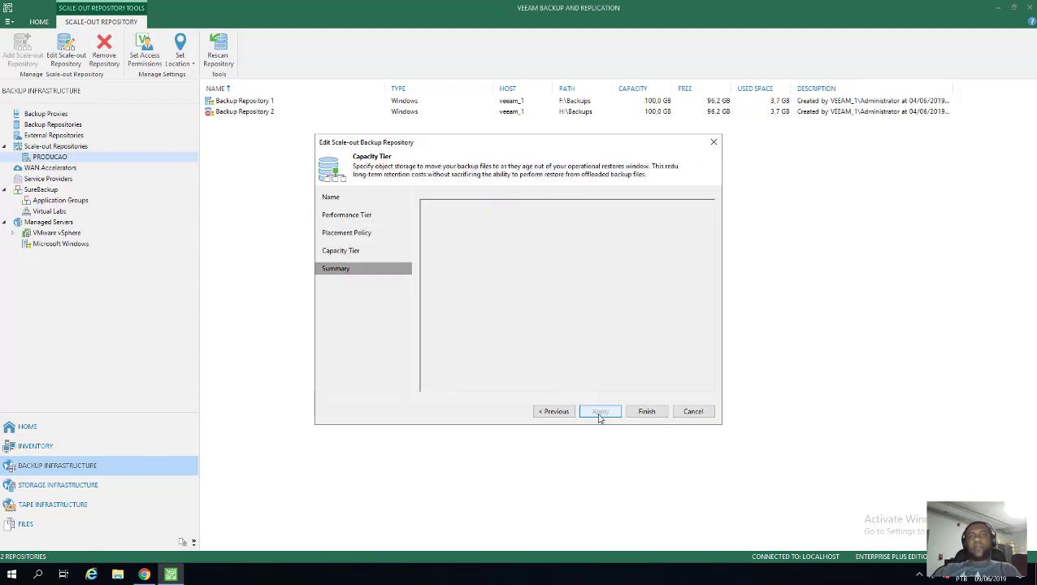
pyautogui.click(642, 415)
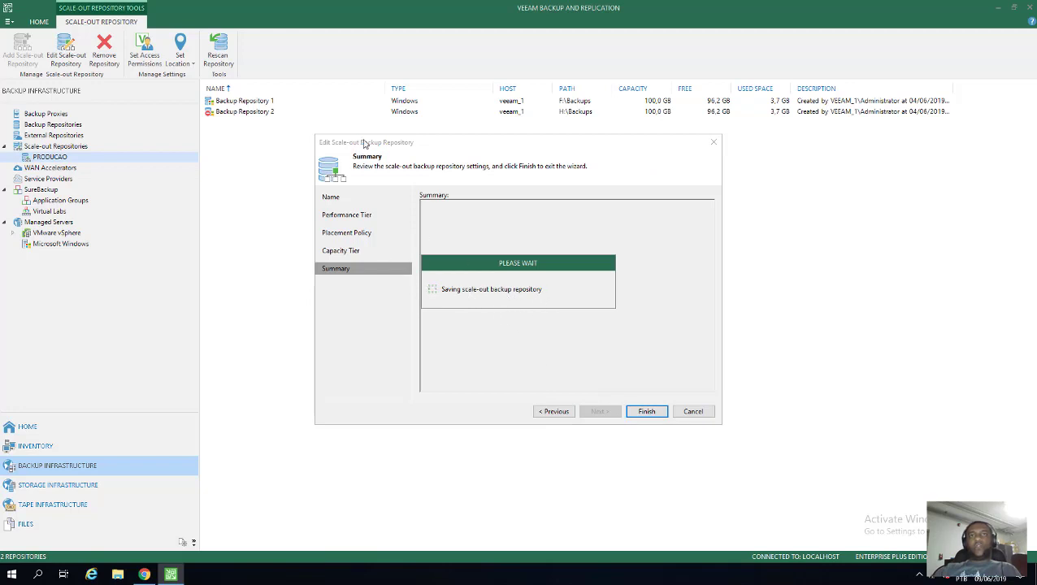
pyautogui.click(649, 413)
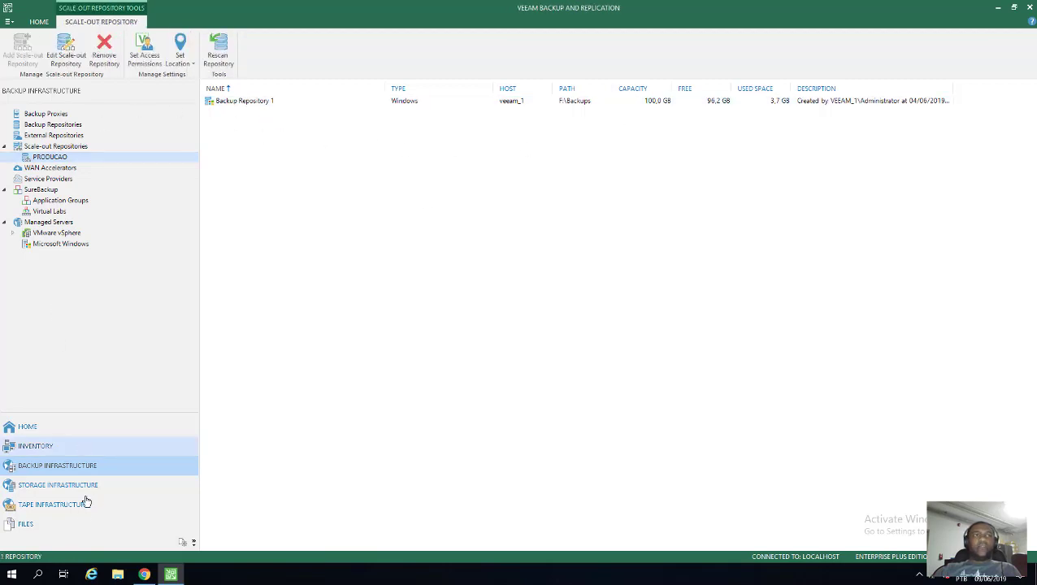
# - Review the standalone backup repositories and examine the actions available for Backup Repository 2
pyautogui.click(65, 147)
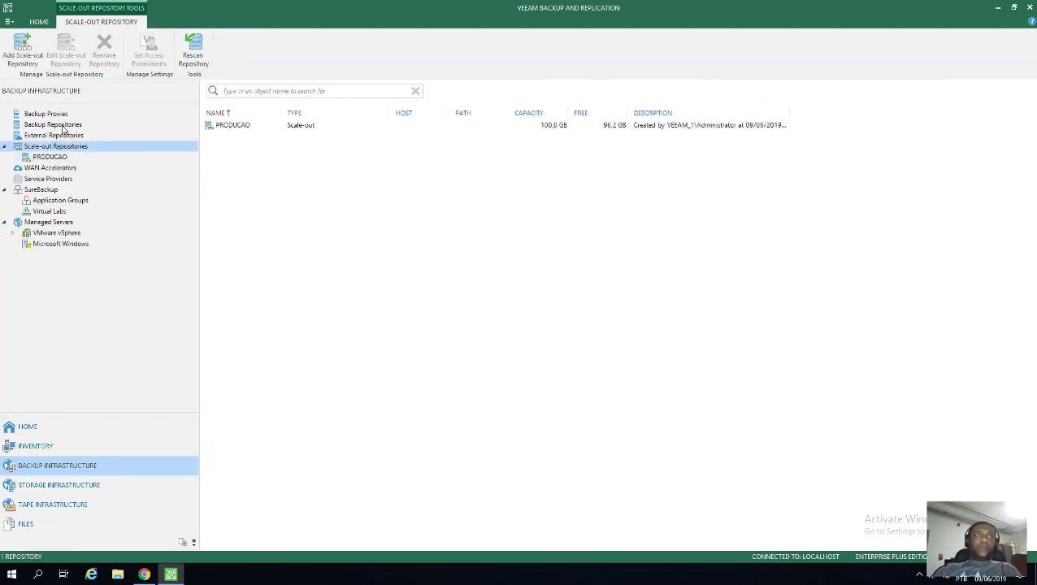
pyautogui.click(62, 126)
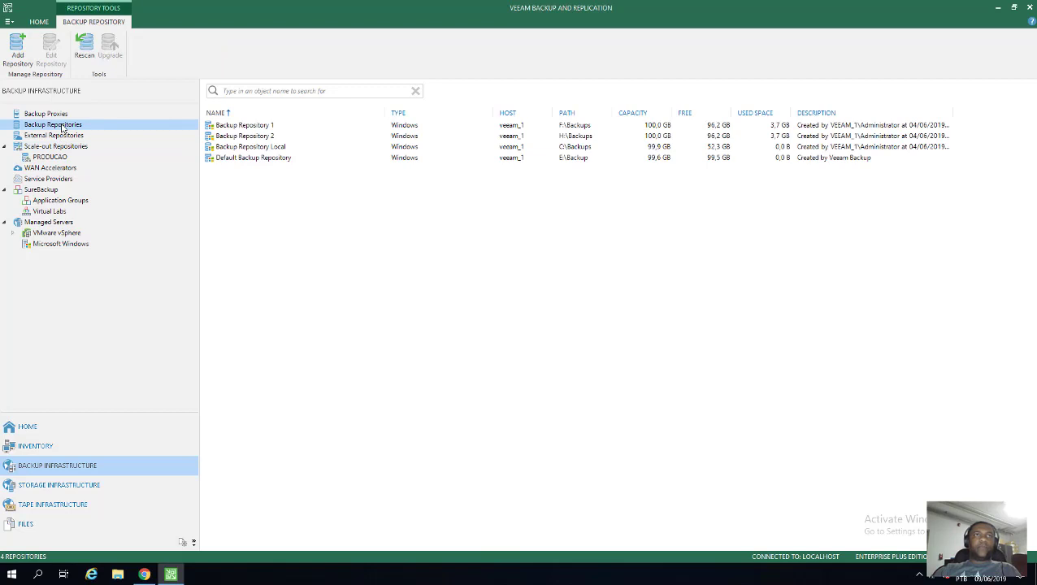
pyautogui.click(268, 138)
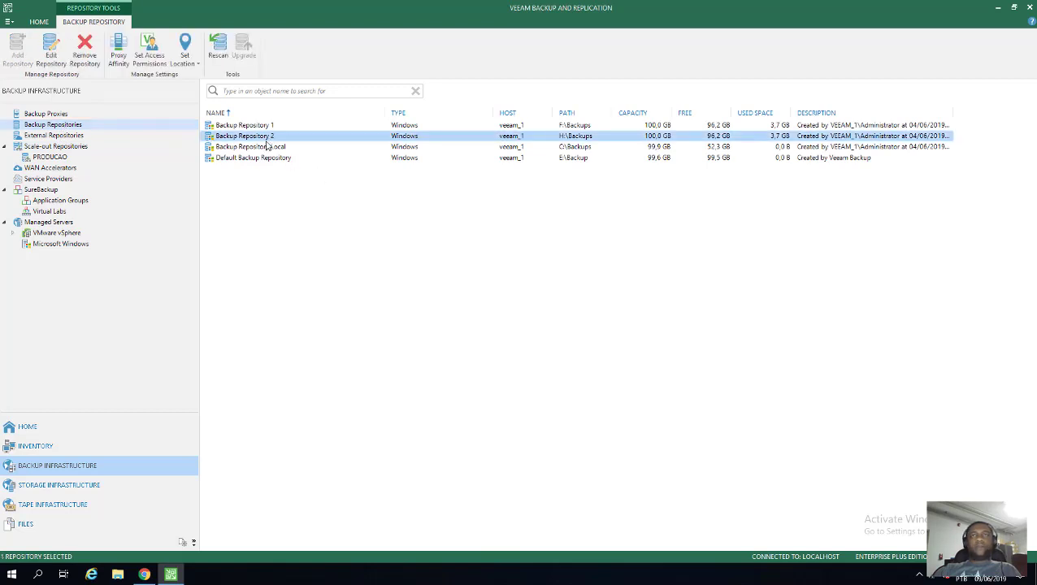
pyautogui.click(276, 231)
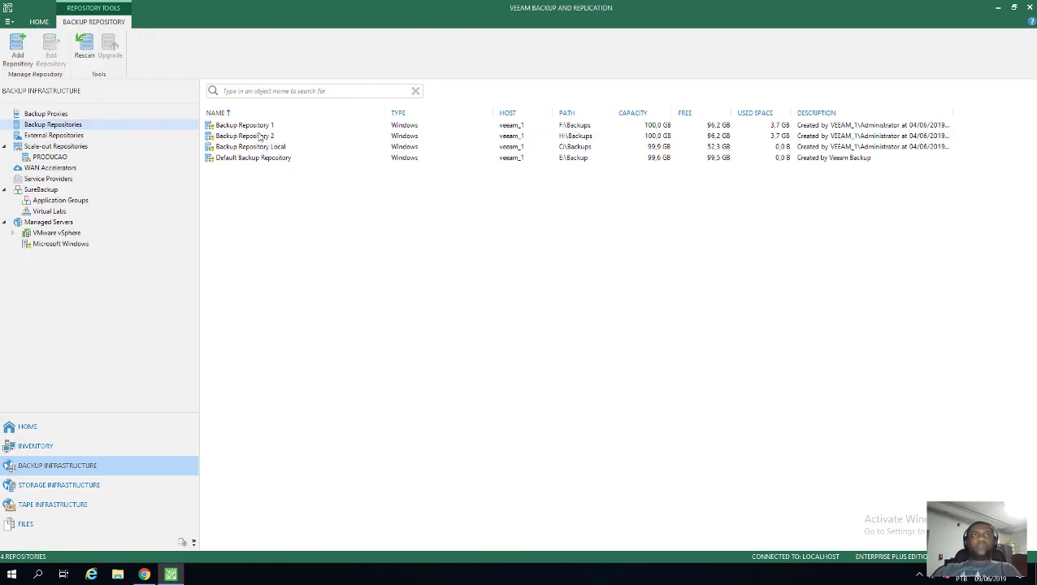
pyautogui.click(261, 127)
pyautogui.press('Down')
pyautogui.press('Down')
pyautogui.press('Up')
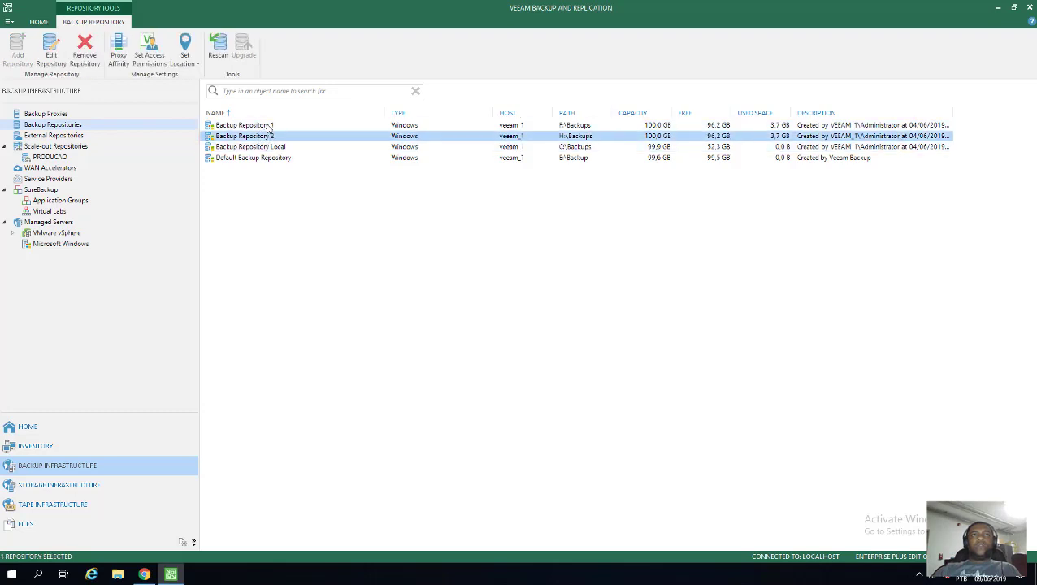
pyautogui.press('Up')
pyautogui.click(268, 138)
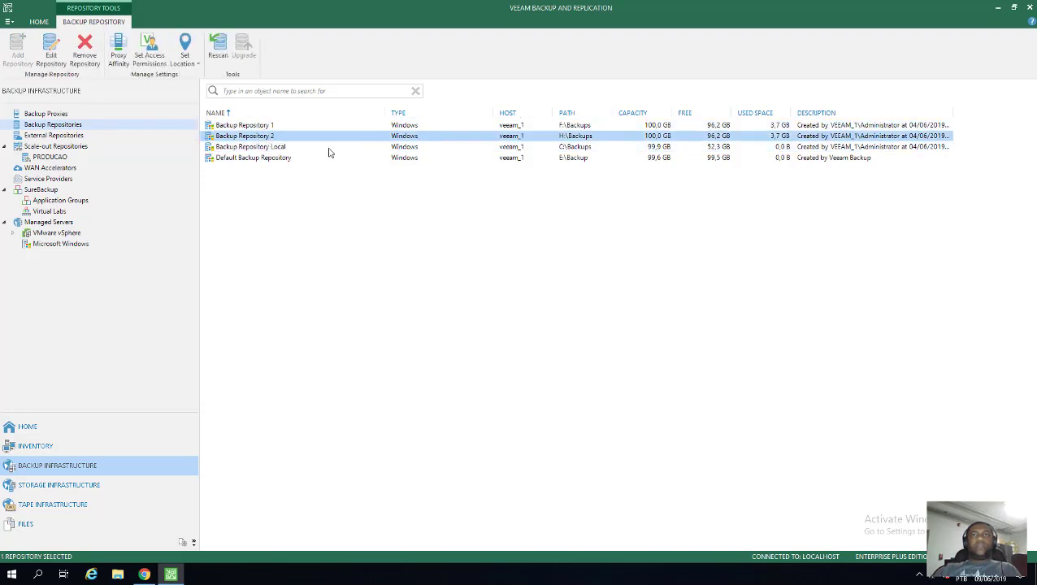
pyautogui.rightClick(254, 139)
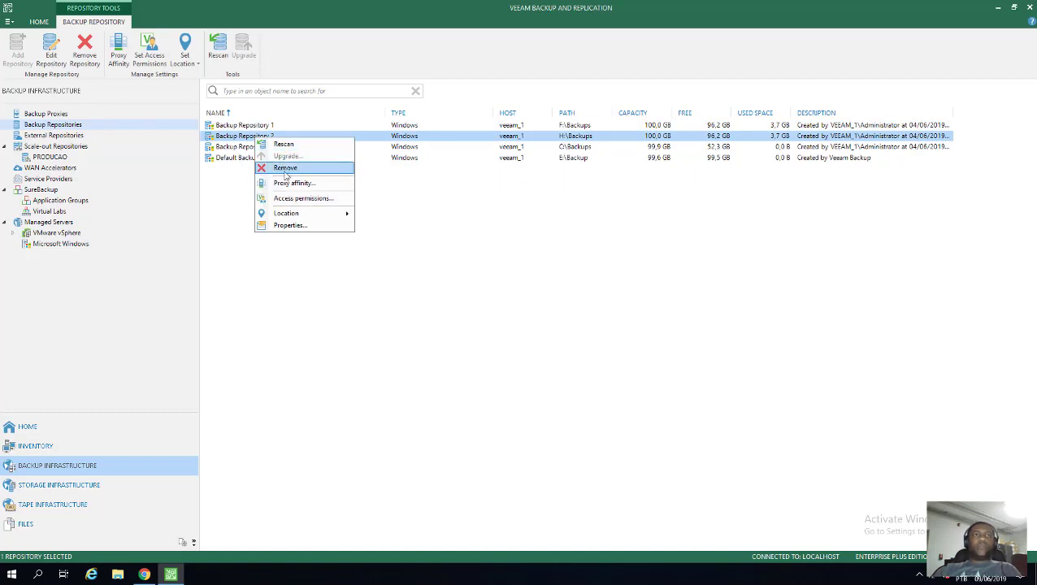
# - Switch to File Explorer, check the Backups folder on Local Disk (H:) again, and close the window
pyautogui.click(117, 574)
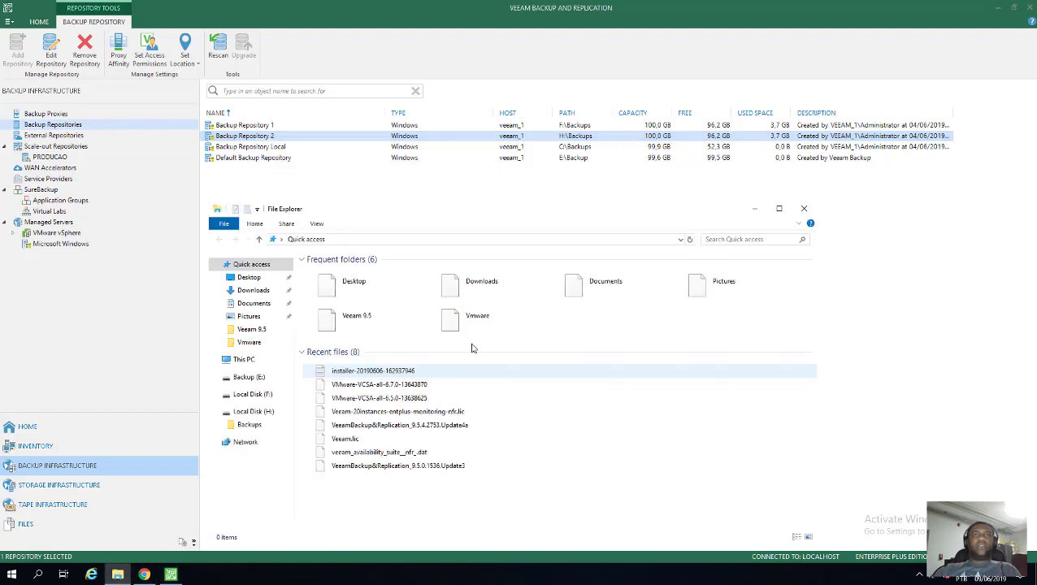
pyautogui.click(260, 394)
pyautogui.click(267, 411)
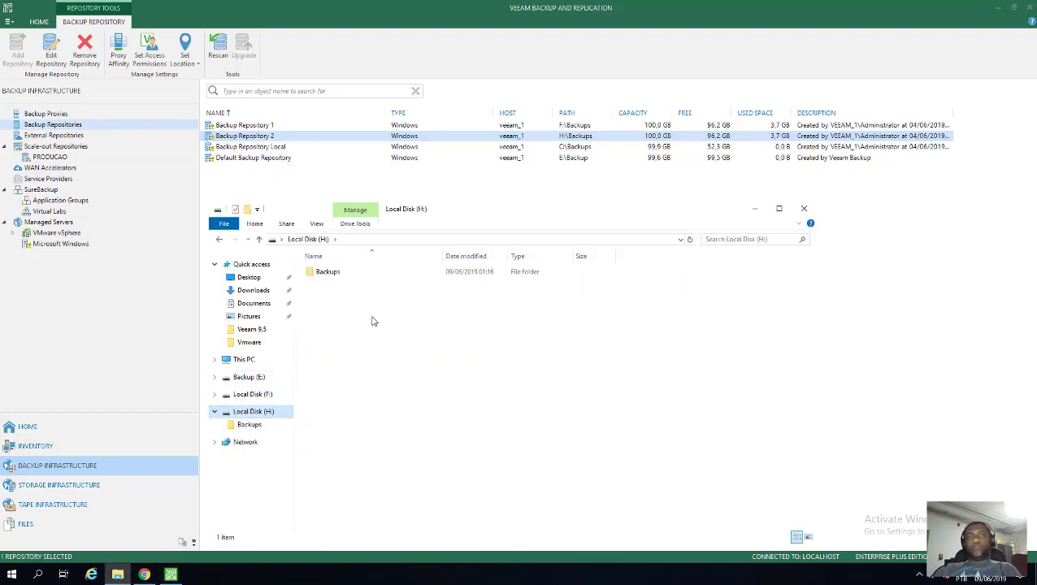
pyautogui.doubleClick(332, 275)
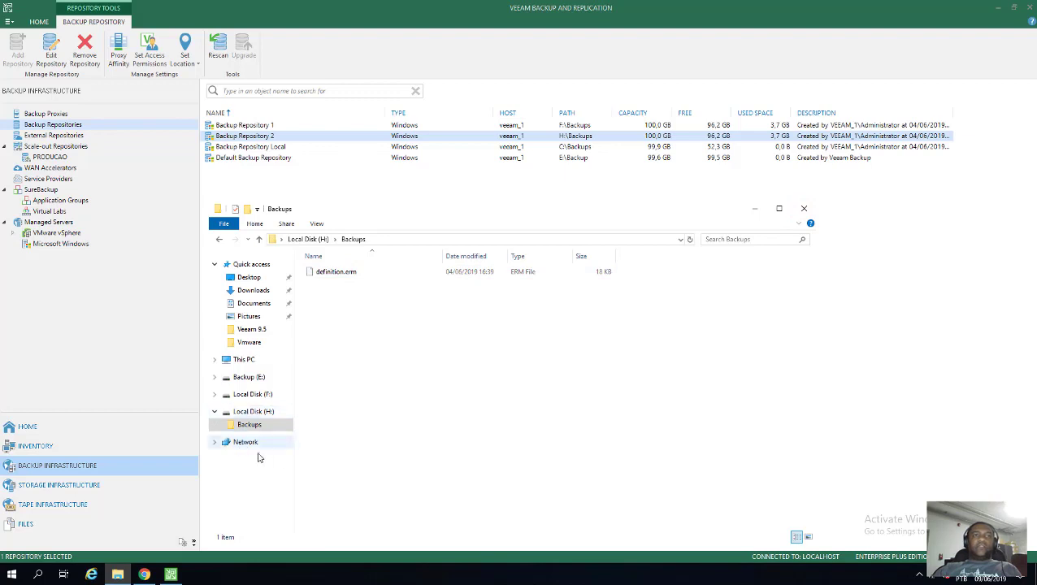
pyautogui.click(804, 208)
# - Review the remaining extents of the PRODUCAO scale-out repository
pyautogui.click(61, 158)
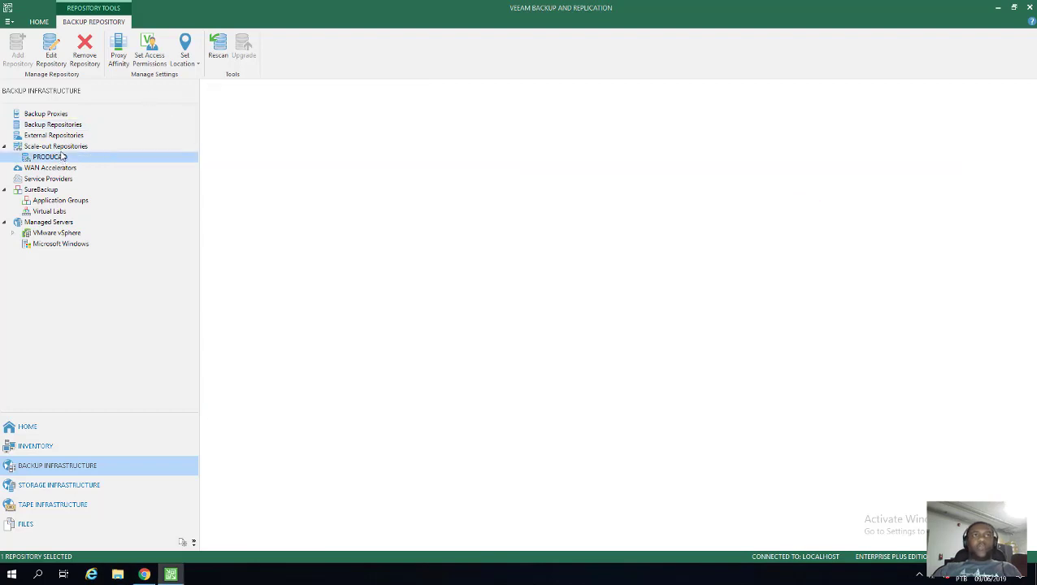
pyautogui.click(69, 147)
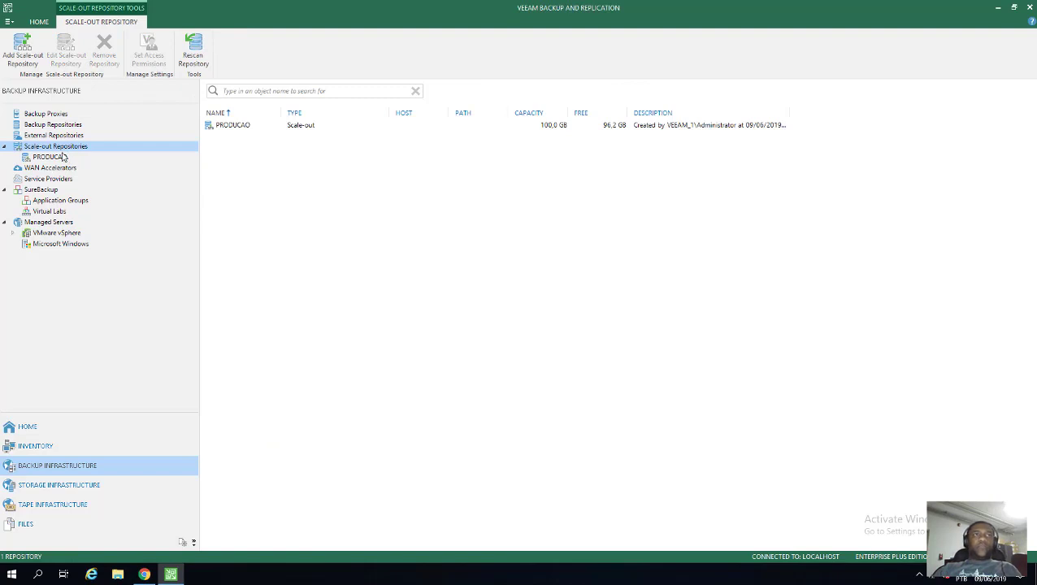
pyautogui.click(45, 158)
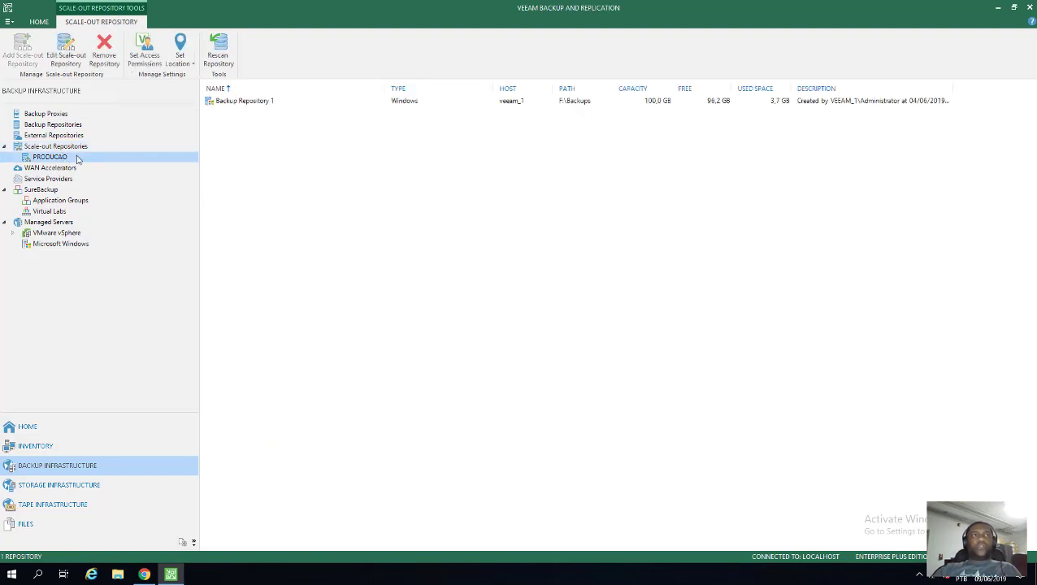
pyautogui.click(262, 103)
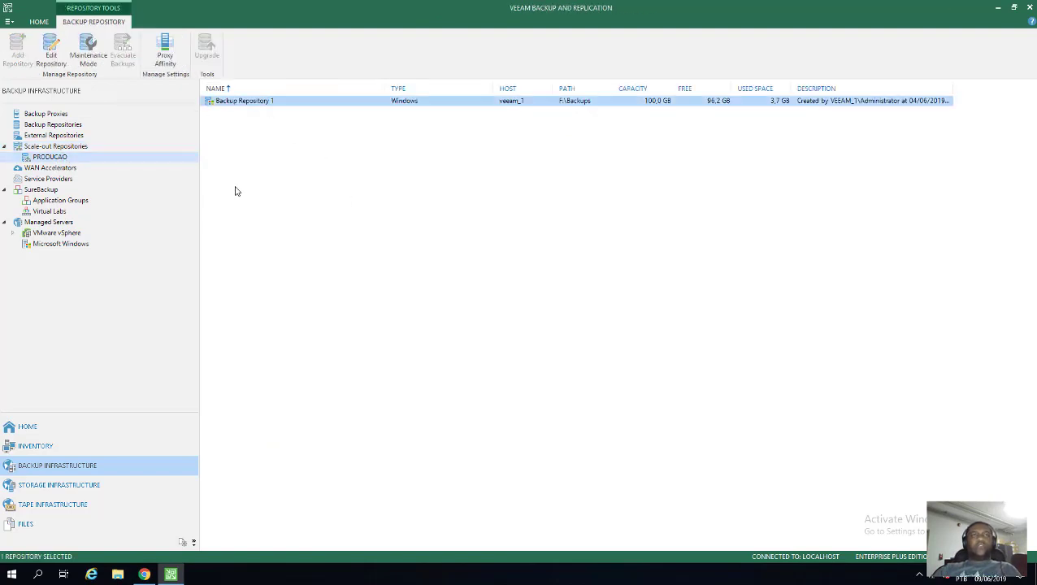
pyautogui.click(61, 168)
pyautogui.click(64, 160)
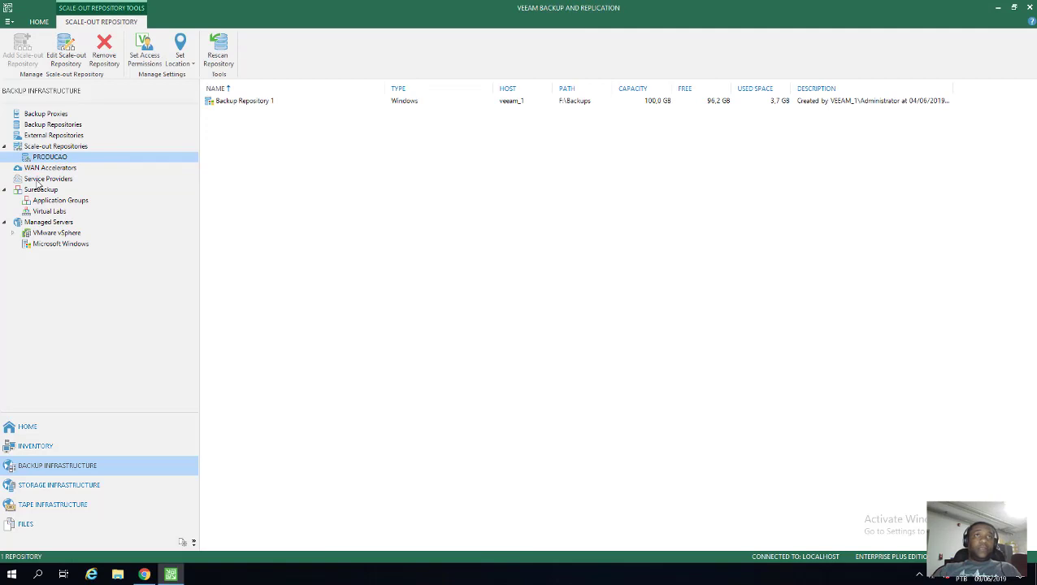
# - Examine the remaining extent of PRODUCAO, the scale-out repository's available actions, and Backup Repository 1 in the standalone repositories list
pyautogui.click(281, 103)
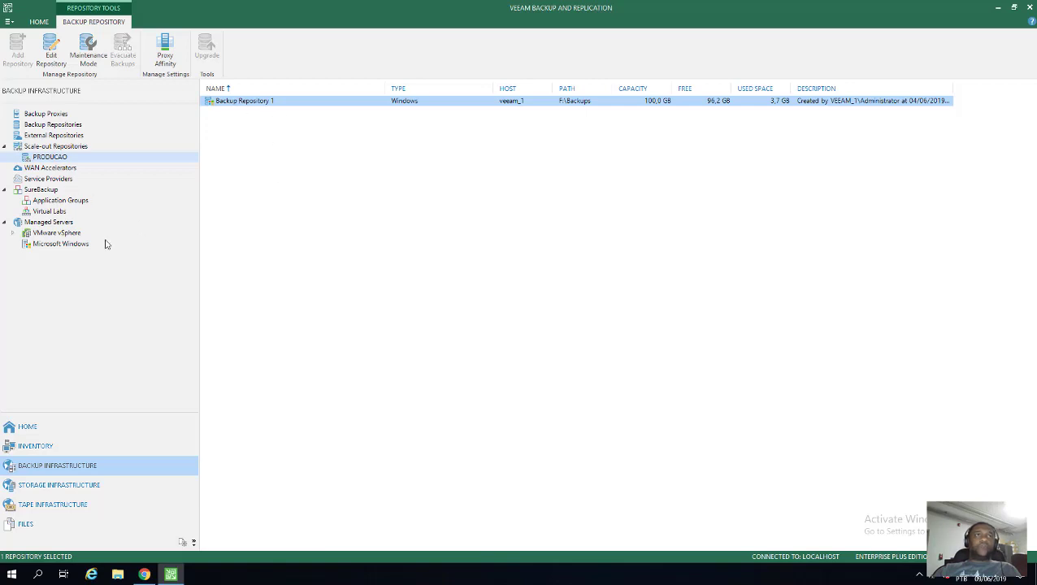
pyautogui.rightClick(87, 160)
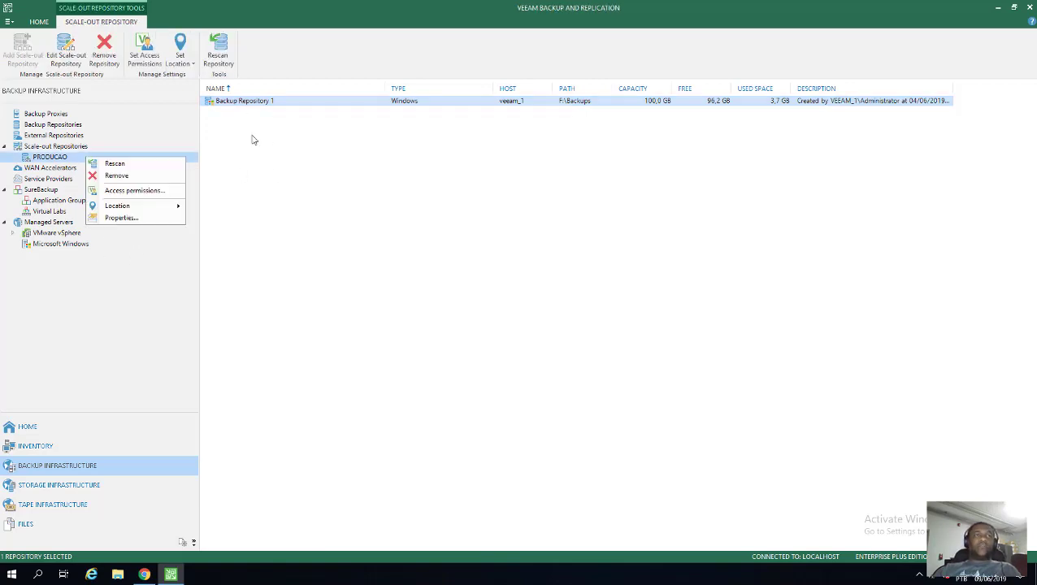
pyautogui.click(345, 219)
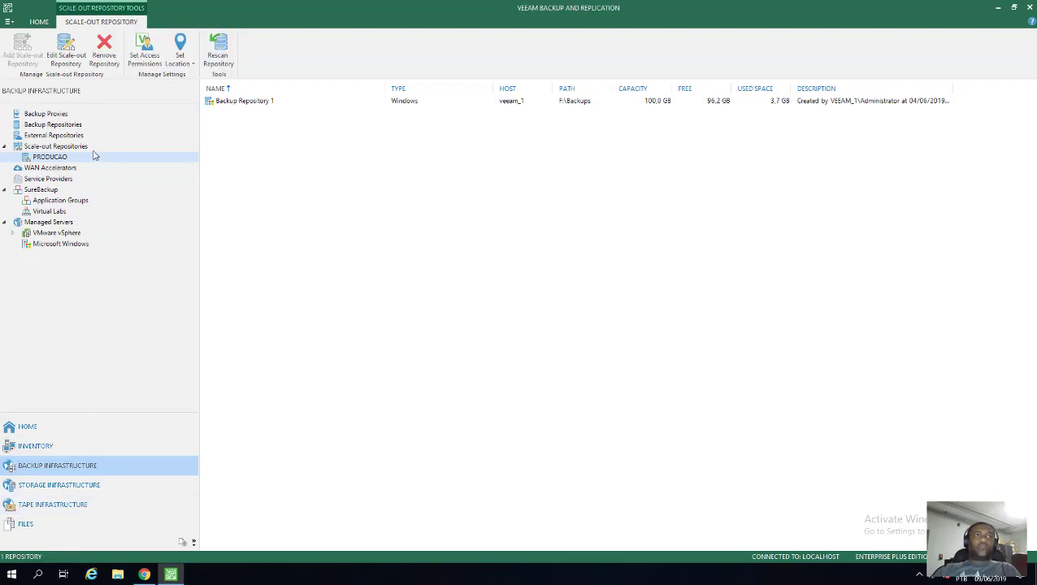
pyautogui.click(62, 125)
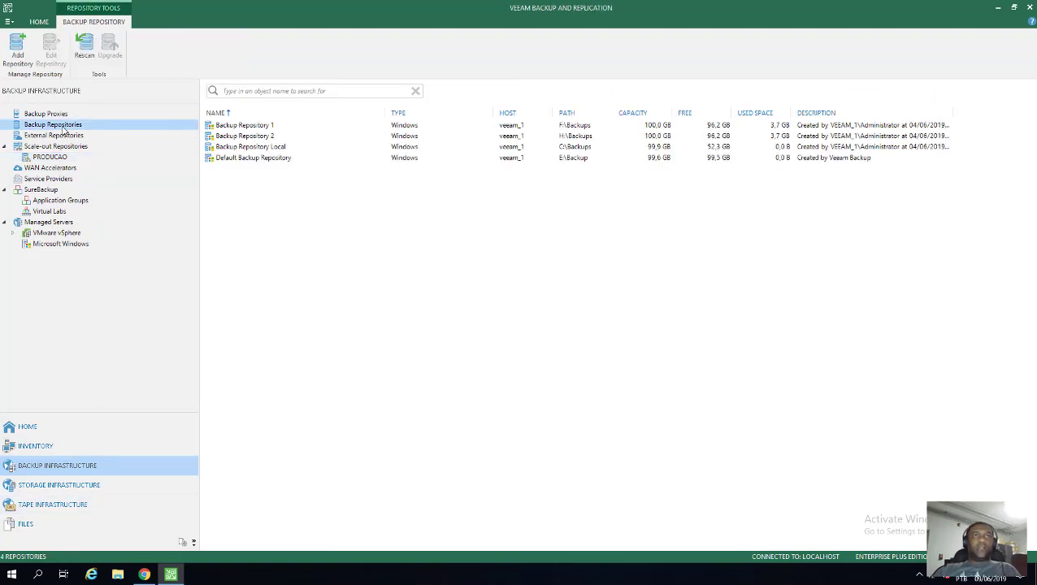
pyautogui.click(254, 127)
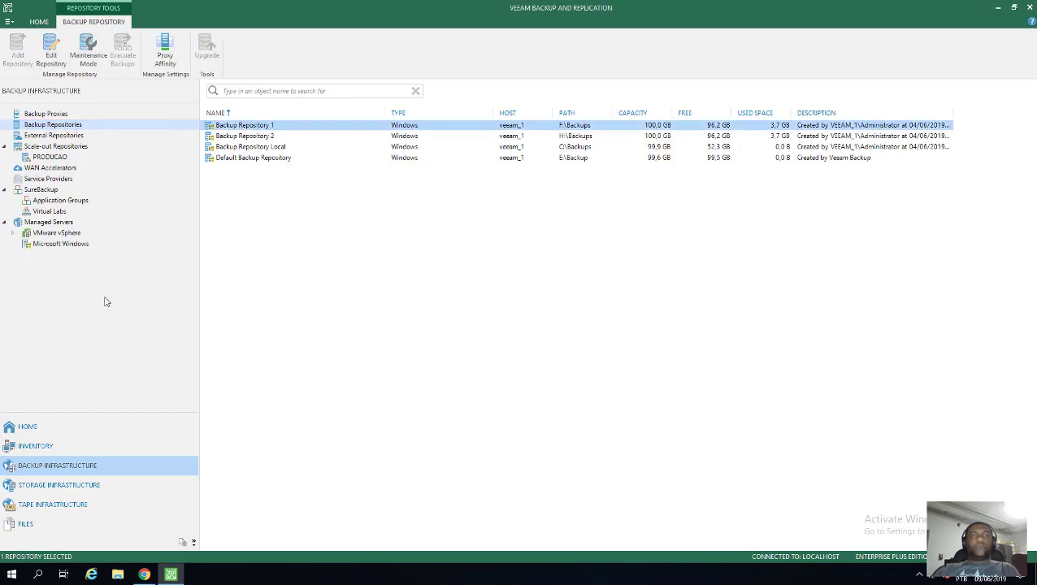
# - Switch to File Explorer, check the backup folders on Backup (E:), Local Disk (F:) and Local Disk (H:), and minimize the window
pyautogui.click(117, 574)
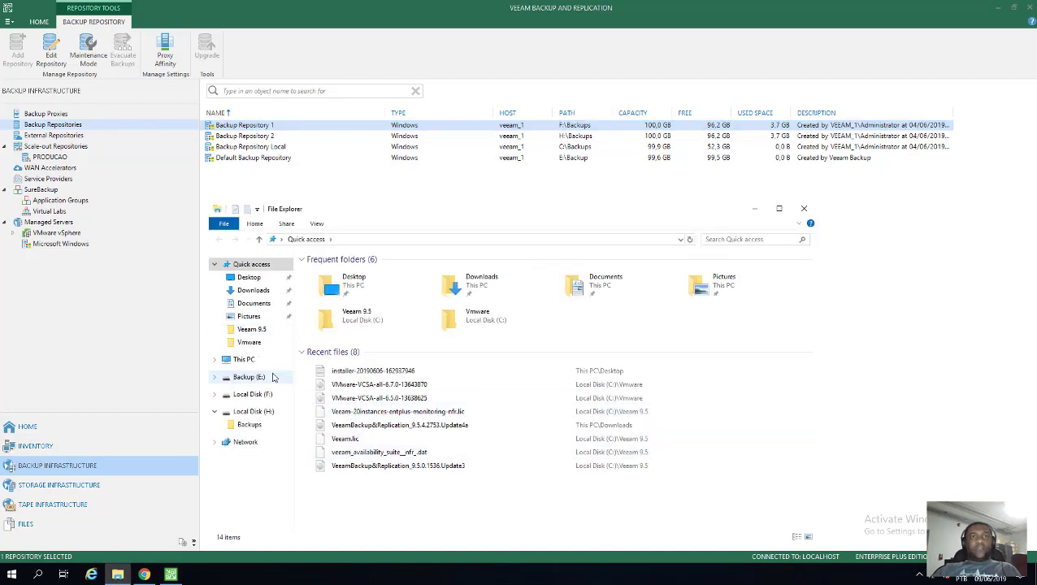
pyautogui.click(254, 379)
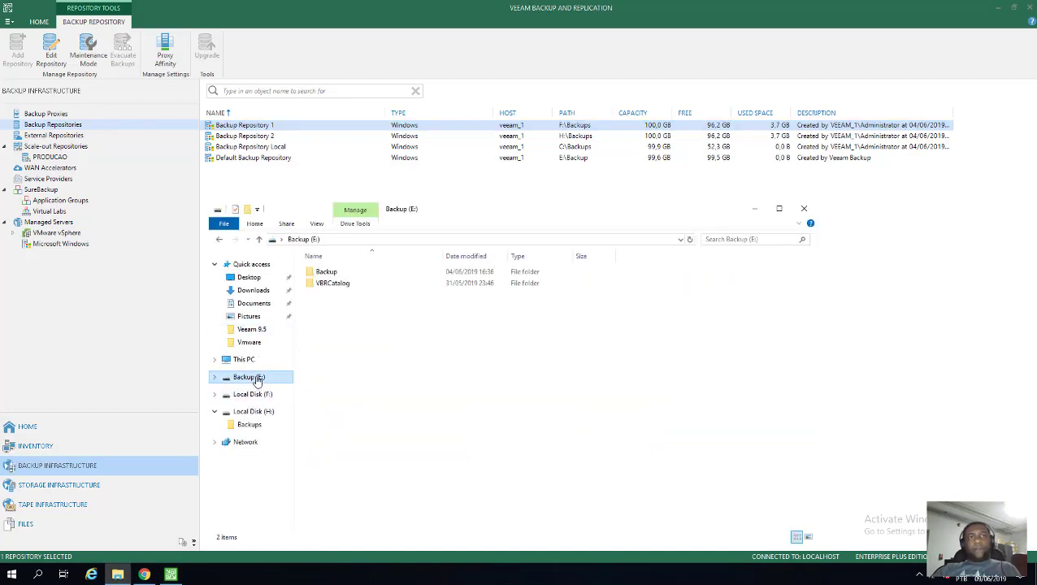
pyautogui.doubleClick(326, 272)
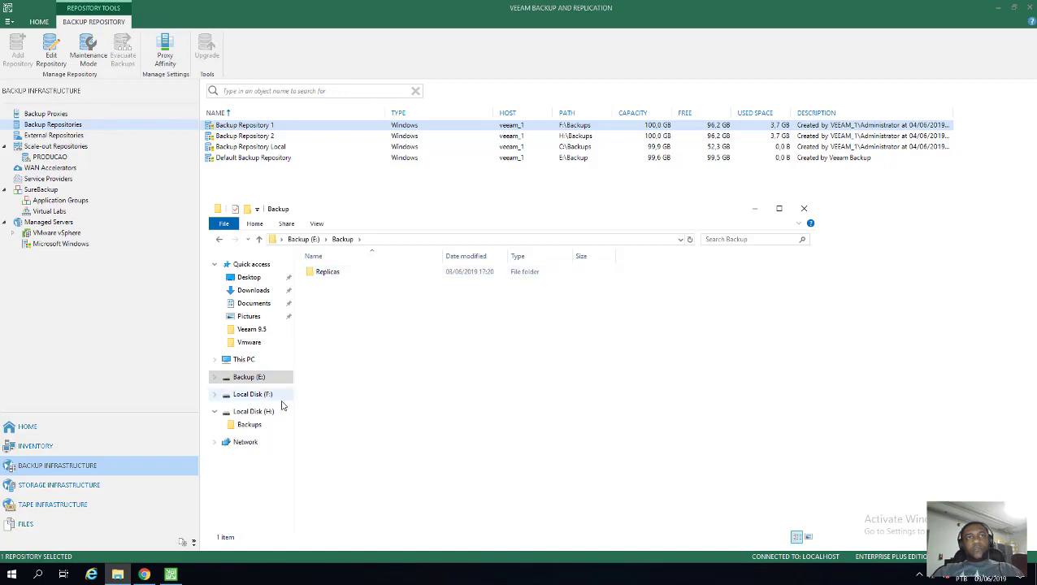
pyautogui.click(252, 394)
pyautogui.click(337, 274)
pyautogui.doubleClick(334, 273)
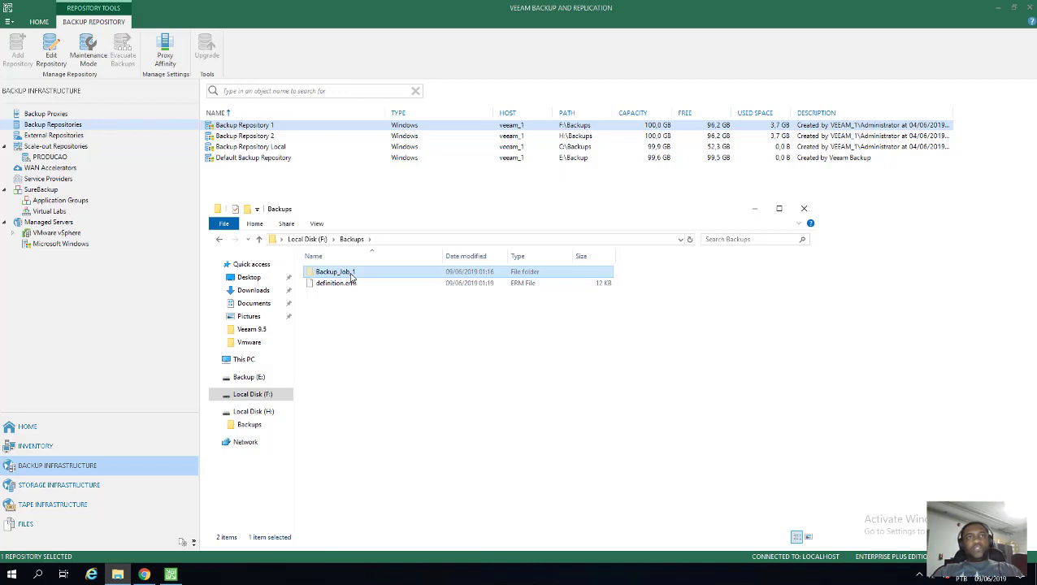
pyautogui.click(259, 413)
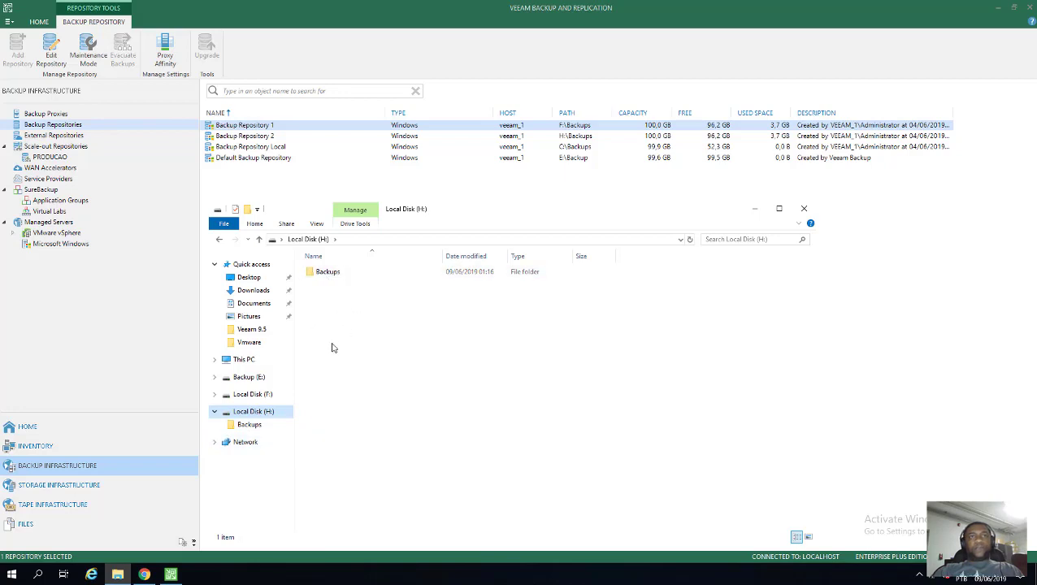
pyautogui.click(753, 209)
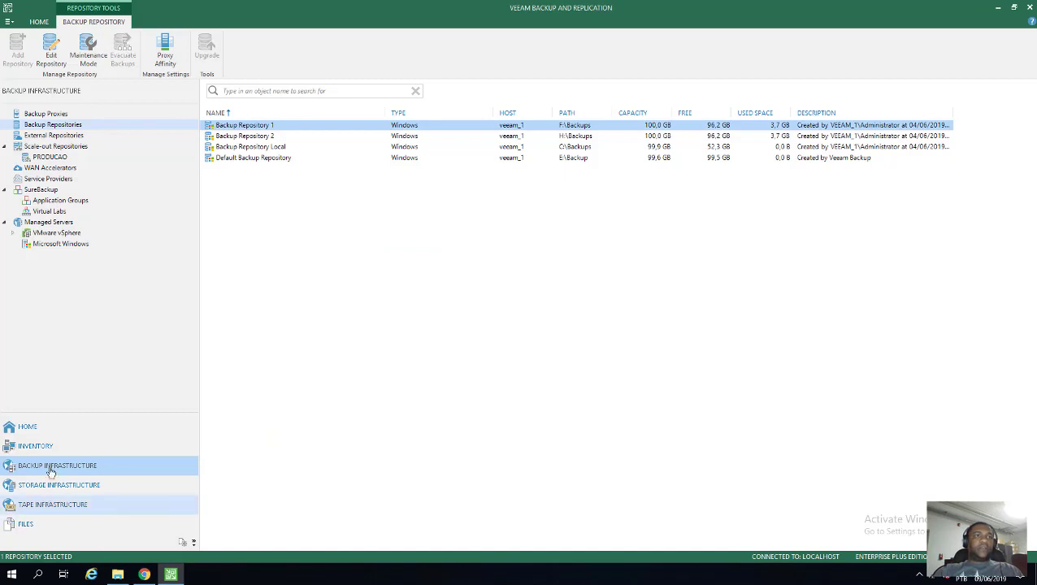
# - Remove the Backup Job 1 disk backup from the Veeam configuration, keeping its files on disk
pyautogui.click(44, 426)
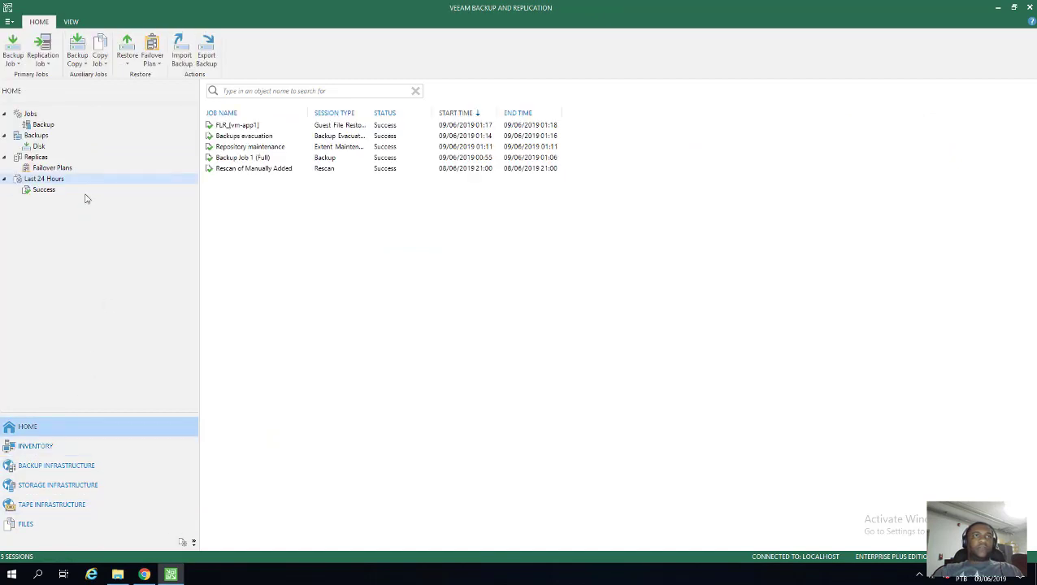
pyautogui.click(38, 147)
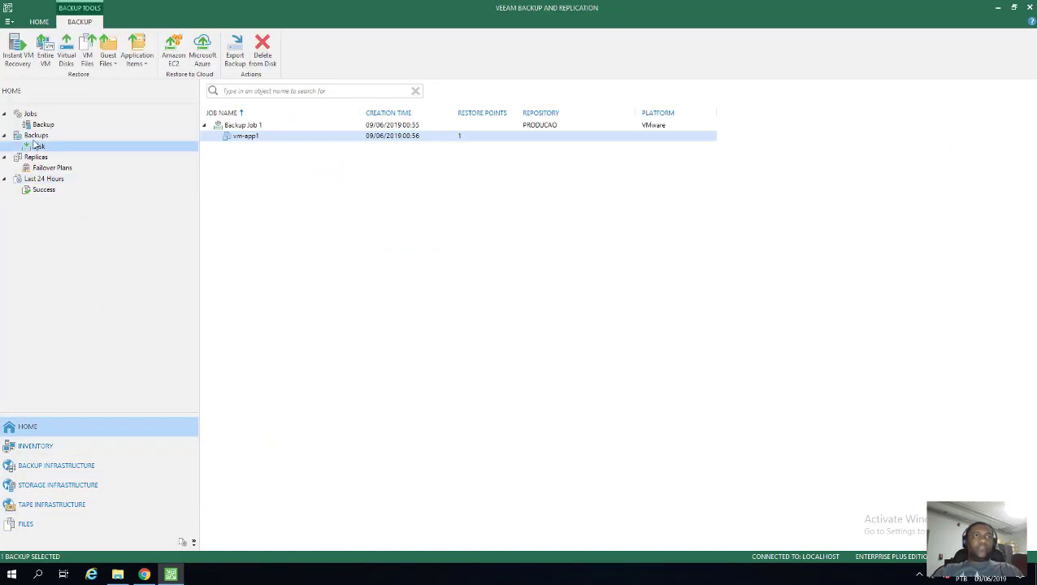
pyautogui.click(265, 127)
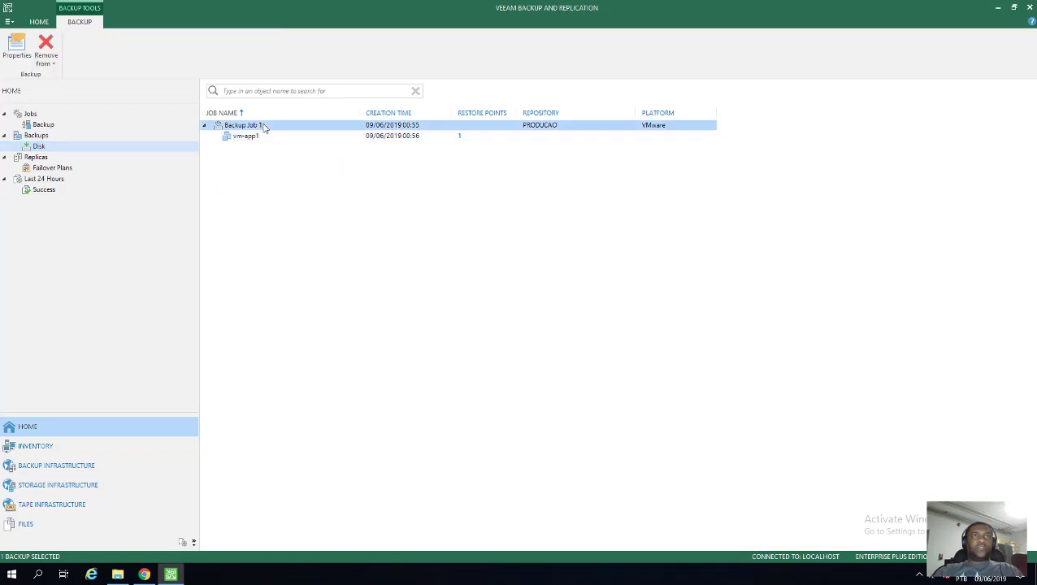
pyautogui.rightClick(264, 127)
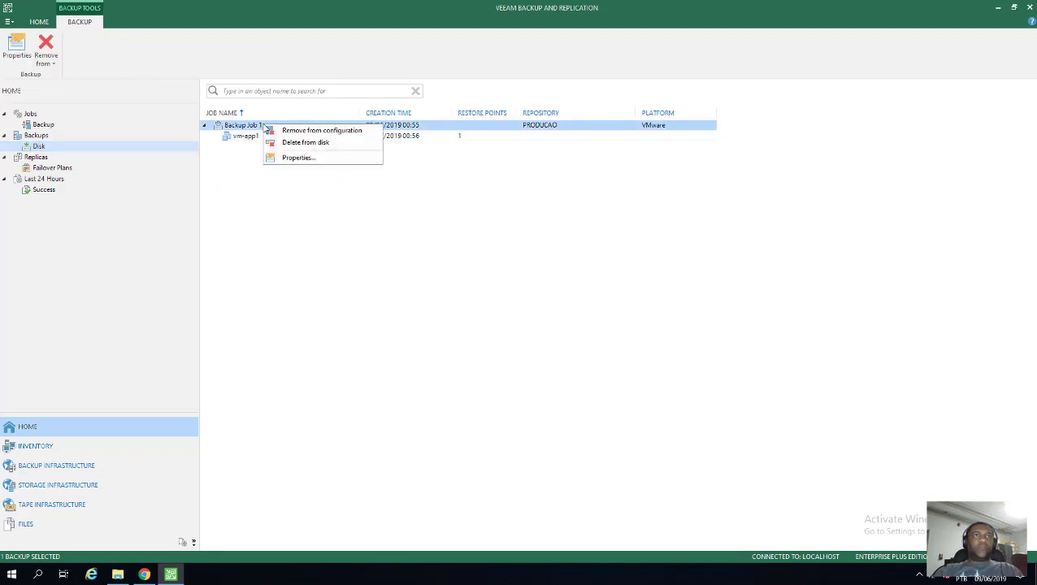
pyautogui.click(321, 132)
pyautogui.click(549, 303)
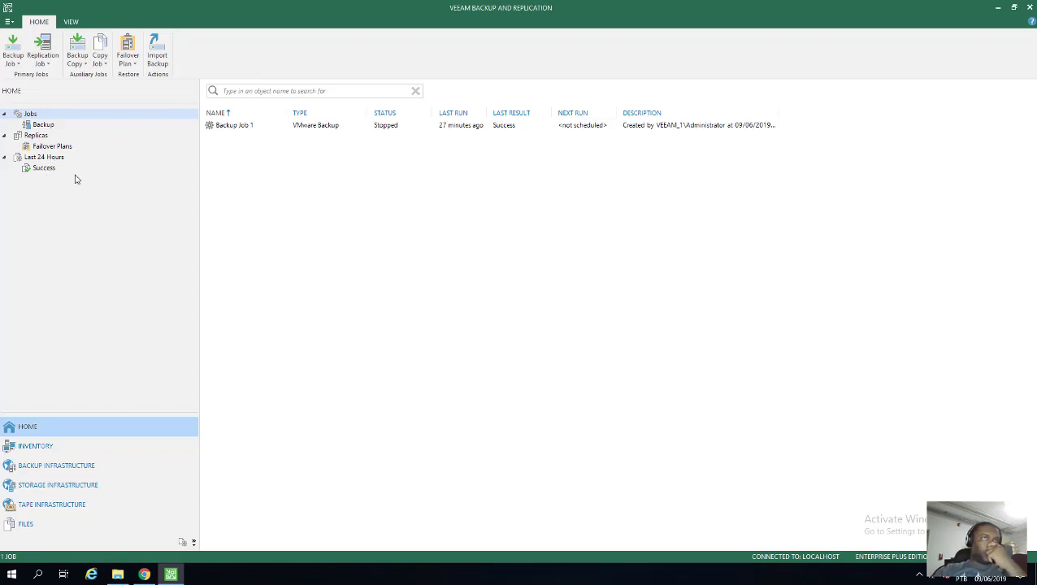
# - Switch to File Explorer, move the Backup_Job_1 folder from F:\Backups to E:\Backup, and close the window
pyautogui.click(117, 575)
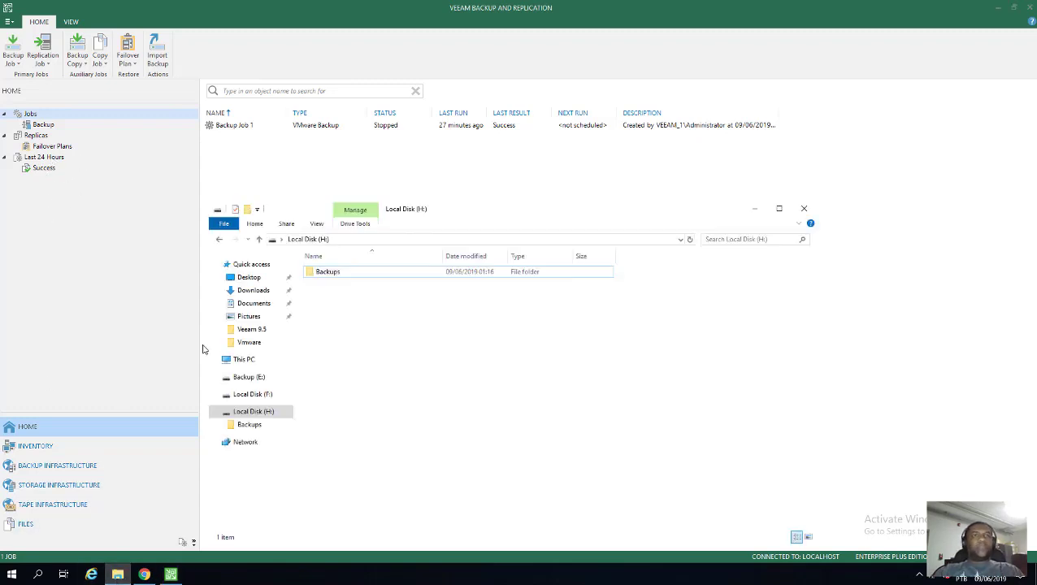
pyautogui.click(256, 395)
pyautogui.doubleClick(334, 276)
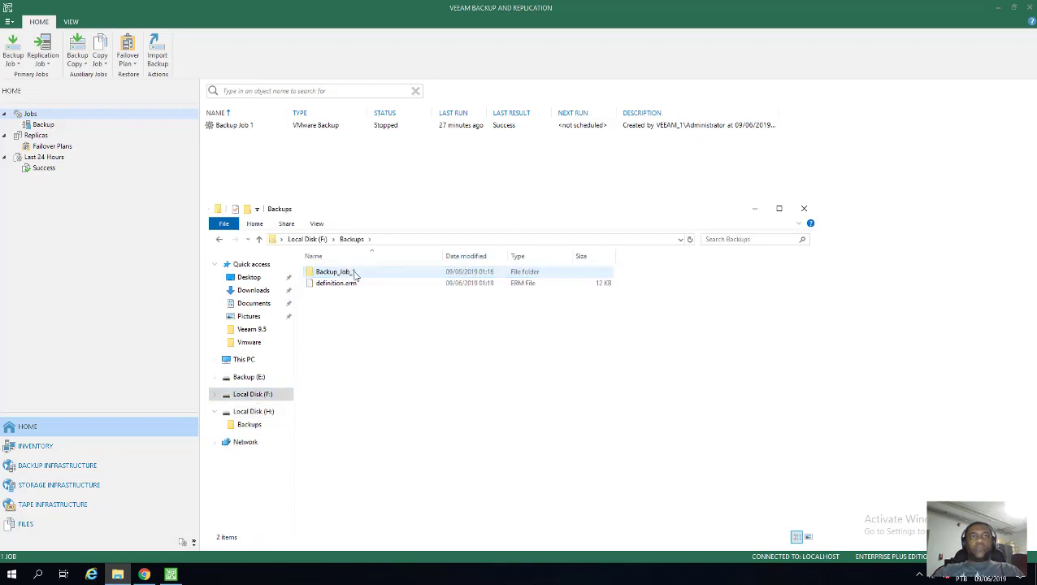
pyautogui.click(355, 275)
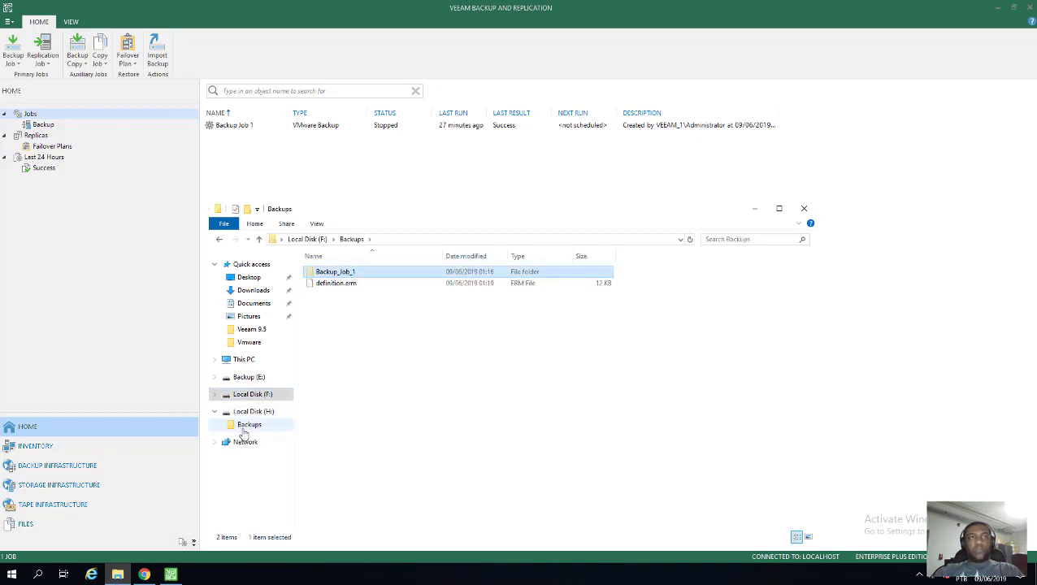
pyautogui.click(259, 378)
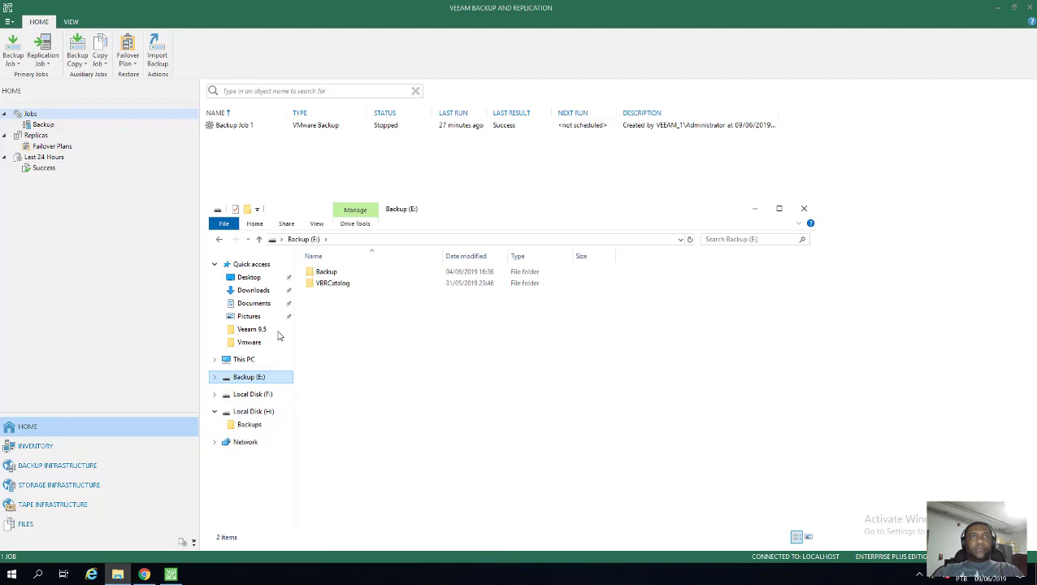
pyautogui.click(324, 276)
pyautogui.doubleClick(322, 276)
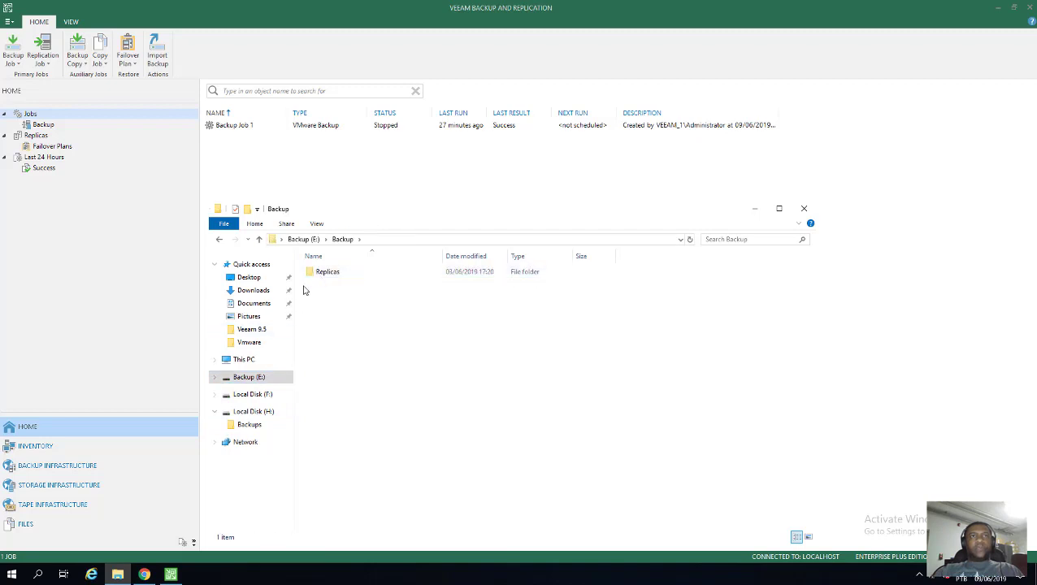
pyautogui.click(219, 239)
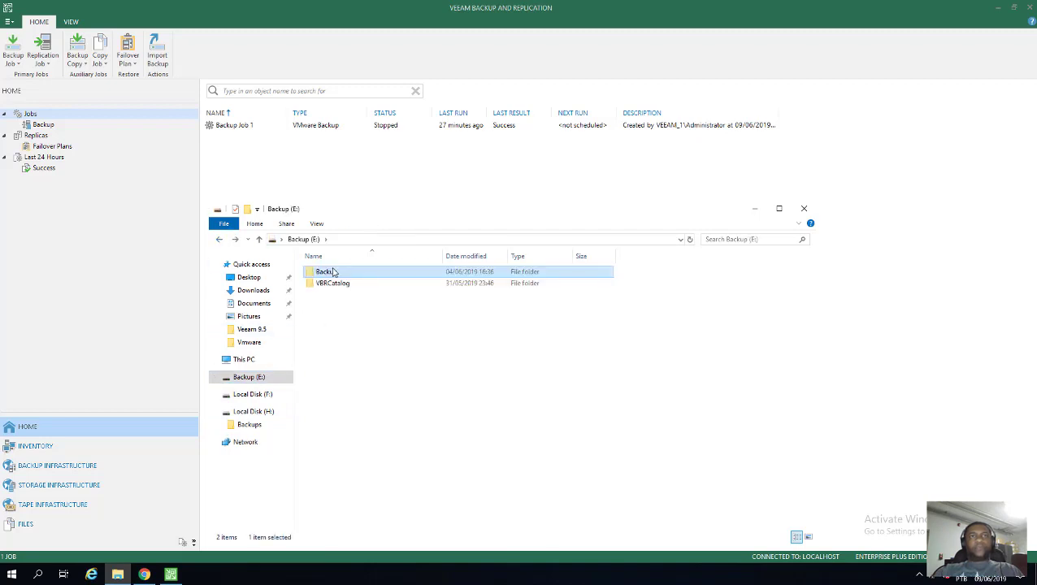
pyautogui.doubleClick(329, 274)
pyautogui.rightClick(341, 344)
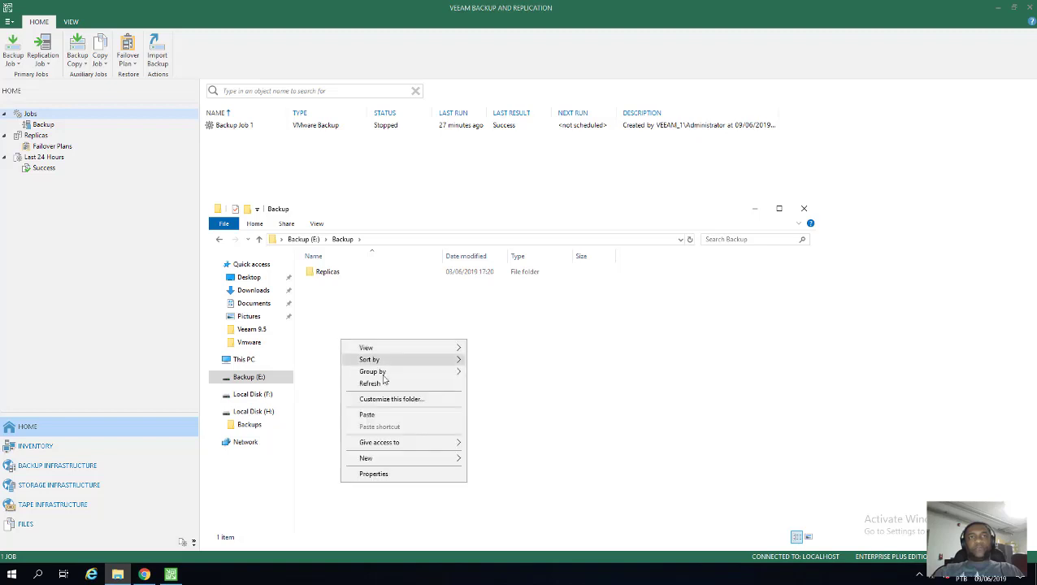
pyautogui.click(375, 414)
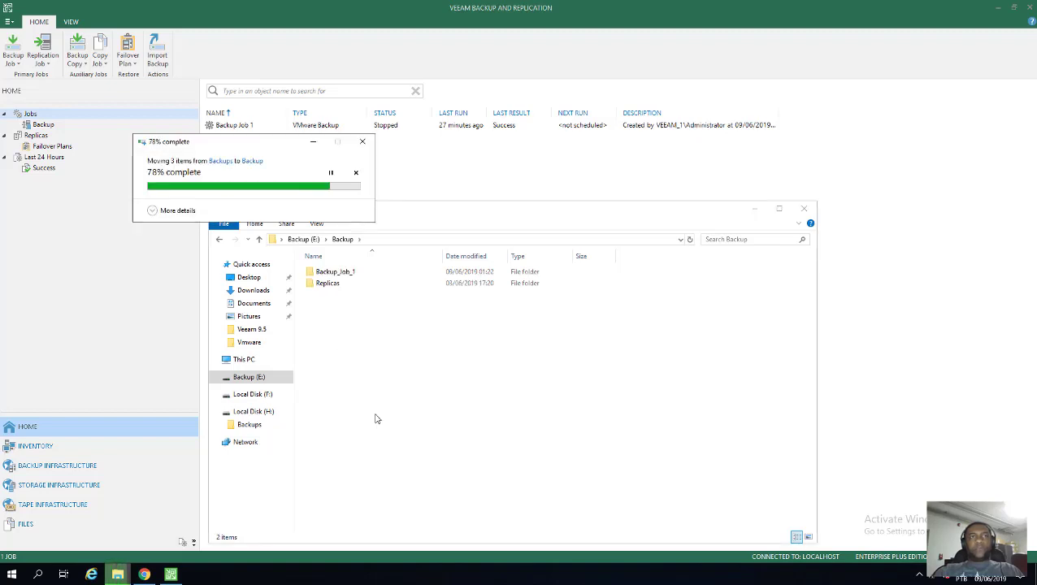
pyautogui.click(476, 271)
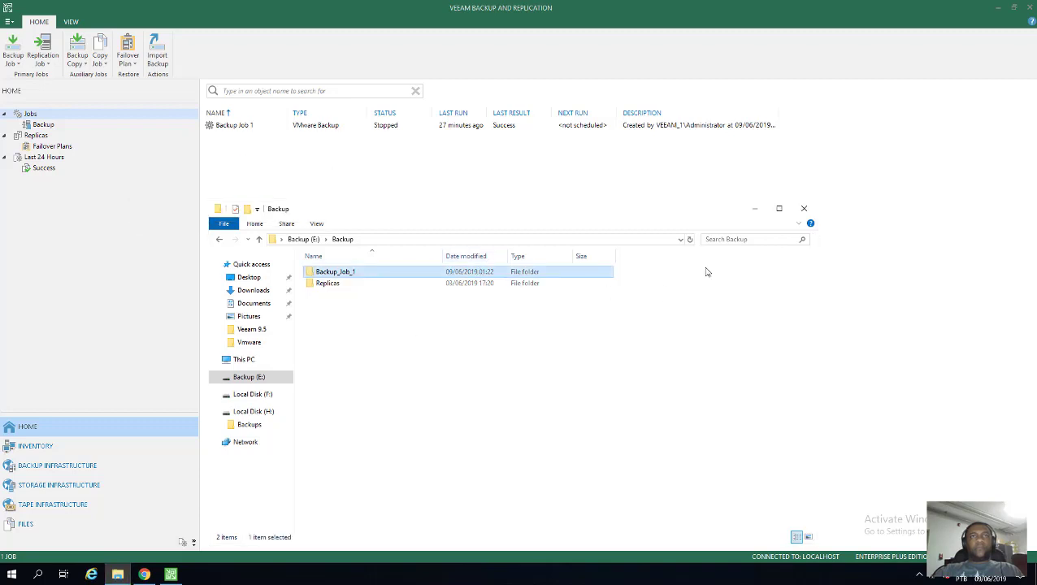
pyautogui.click(804, 209)
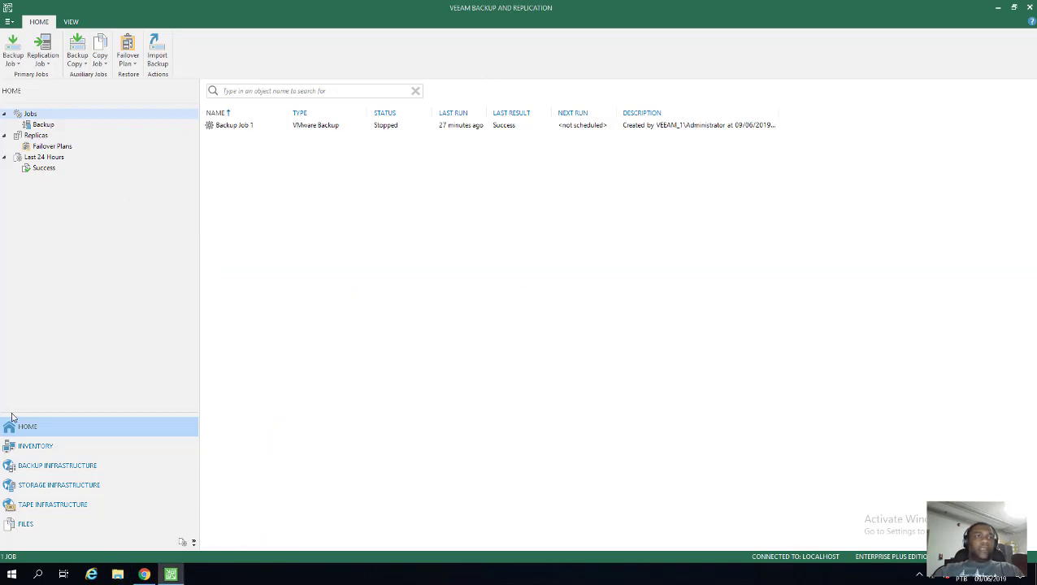
# - Rescan all backup repositories in the Veeam backup infrastructure, close the session log, and check the Default Backup Repository's used space
pyautogui.click(73, 472)
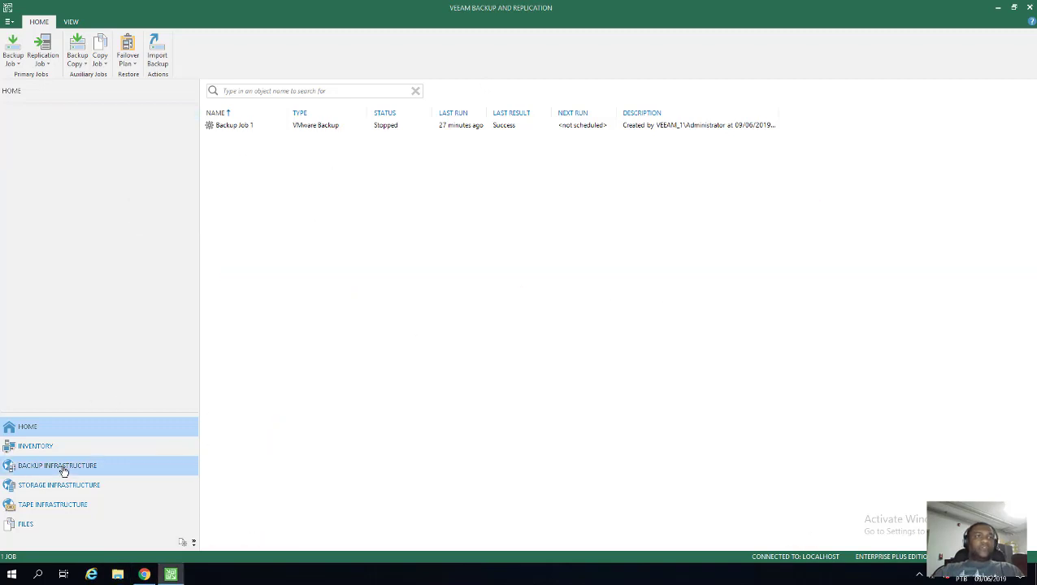
pyautogui.rightClick(271, 237)
pyautogui.click(318, 254)
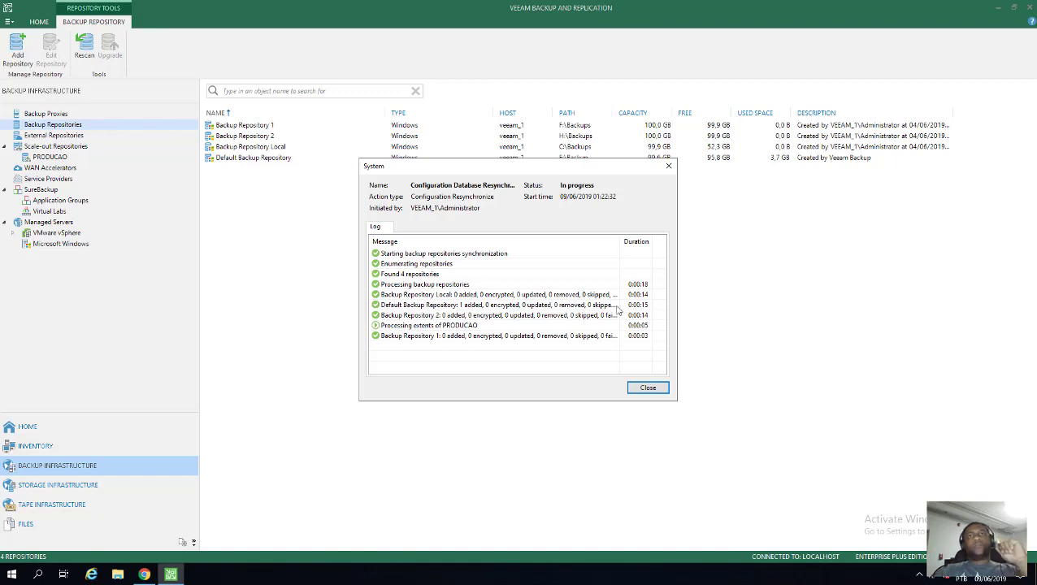
pyautogui.click(644, 390)
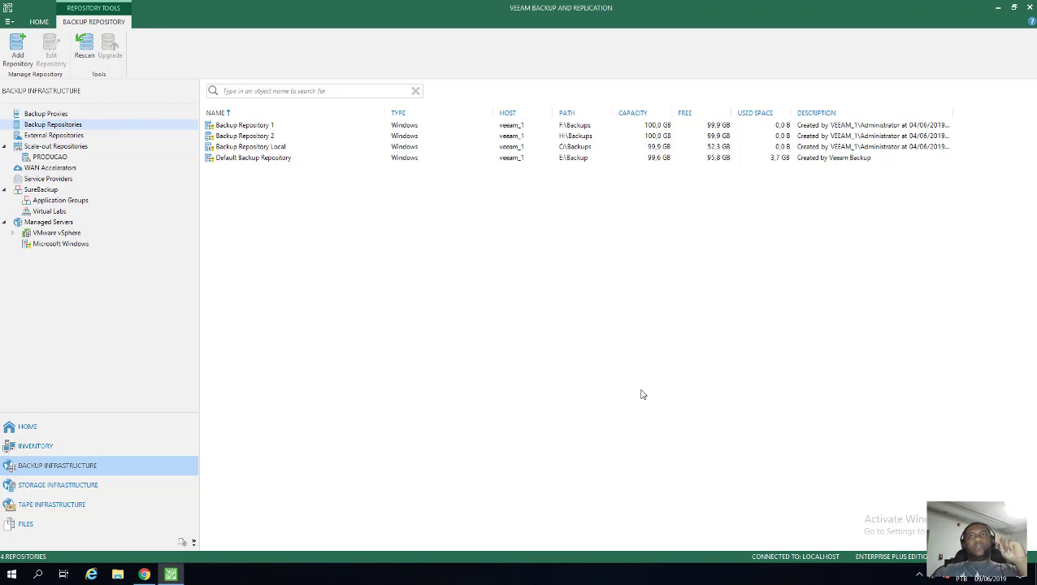
pyautogui.click(778, 158)
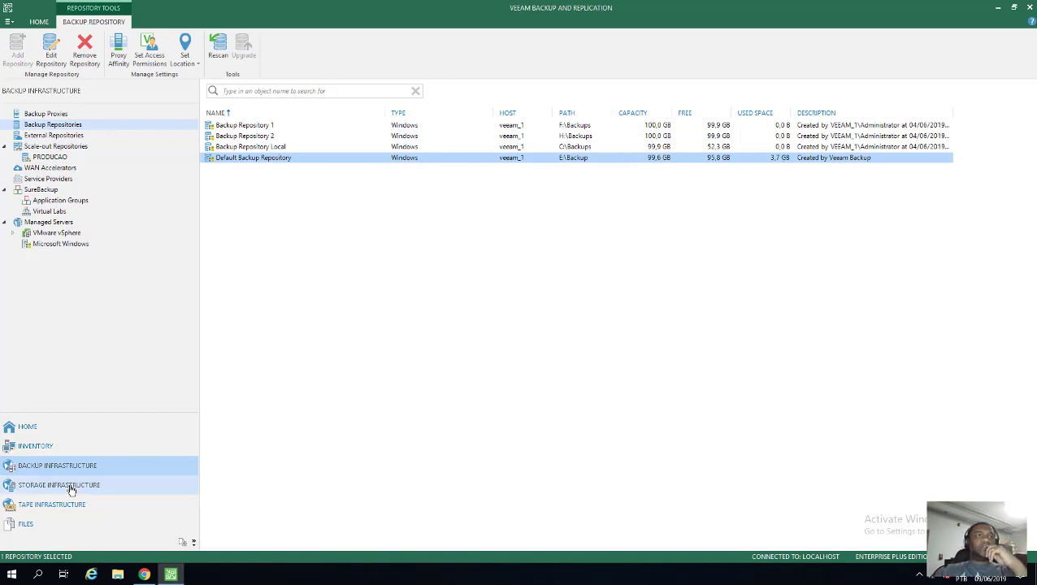
# - Examine which repository holds the imported Backup Job 1 disk backup, and review the free space of the scale-out repositories
pyautogui.click(36, 428)
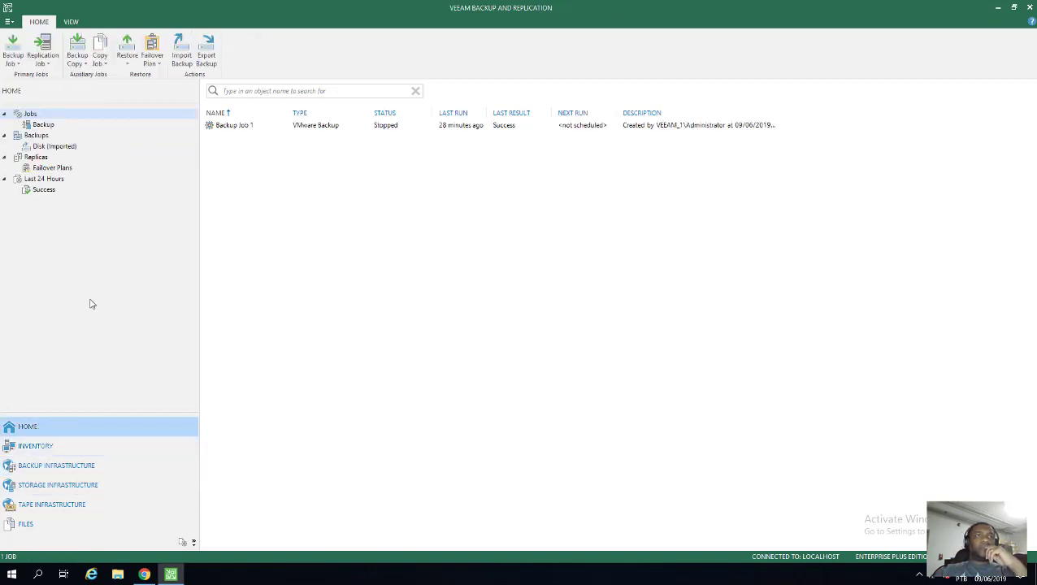
pyautogui.click(51, 148)
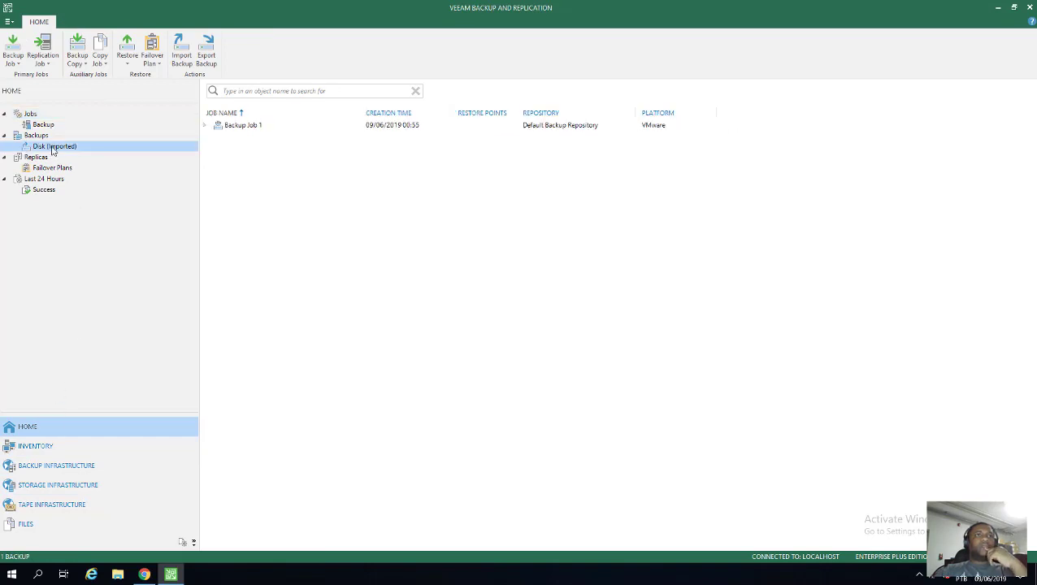
pyautogui.click(567, 126)
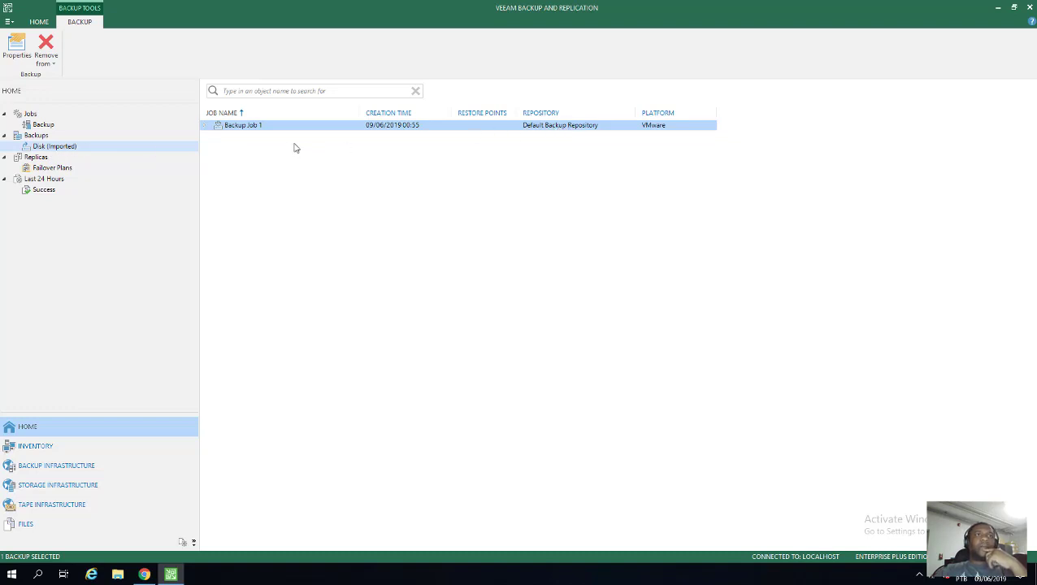
pyautogui.click(50, 470)
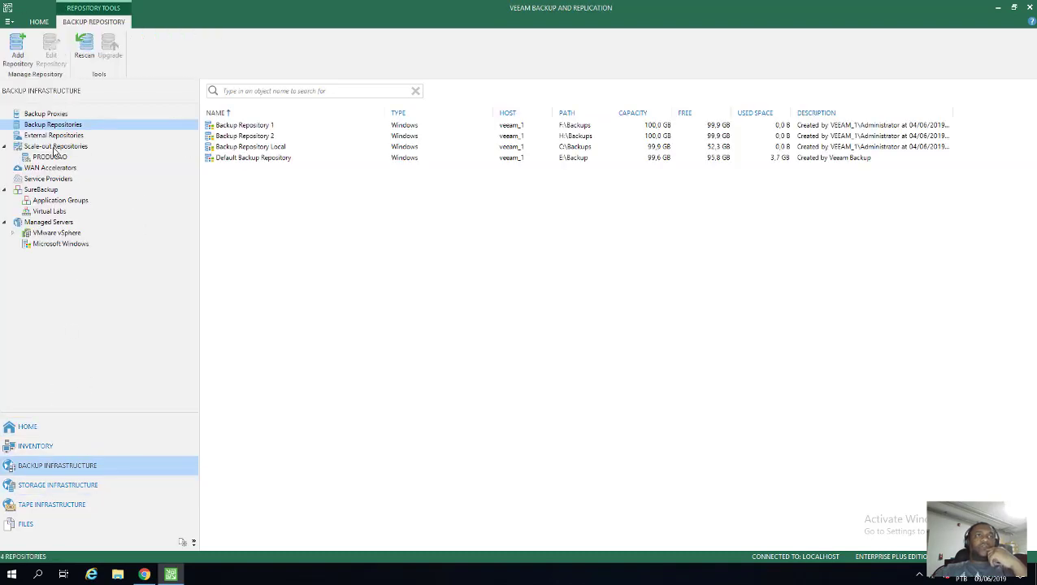
pyautogui.click(51, 149)
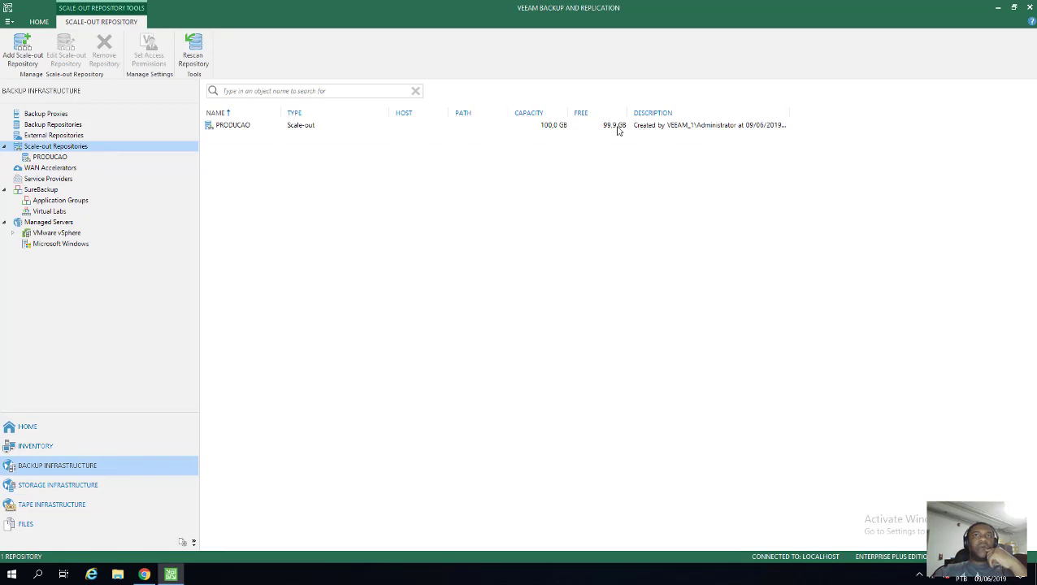
# - Examine the PRODUCAO scale-out repository's extents, performance tier and placement policy, and close its properties without changes
pyautogui.click(232, 128)
pyautogui.click(50, 157)
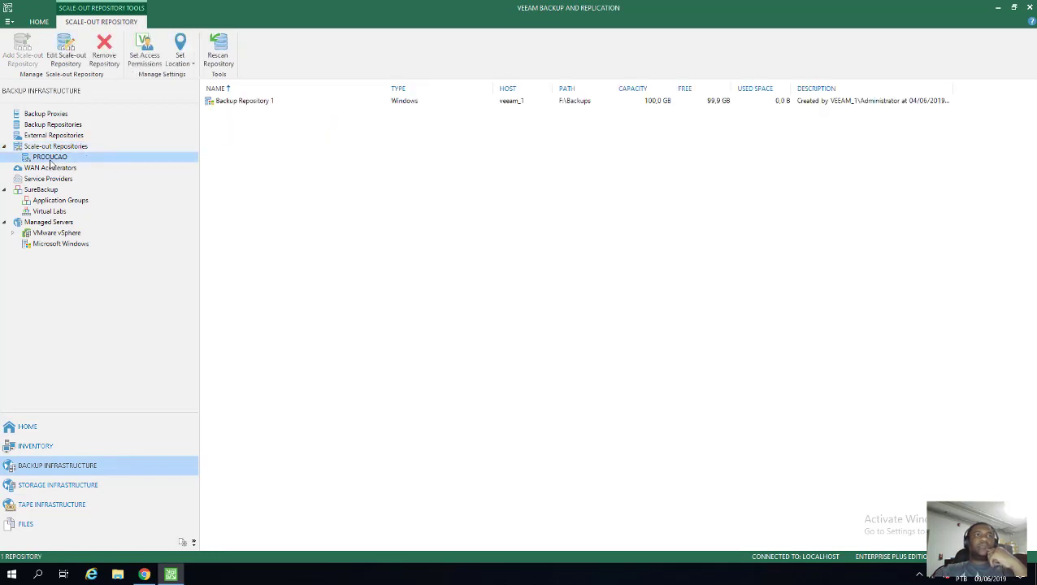
pyautogui.rightClick(234, 103)
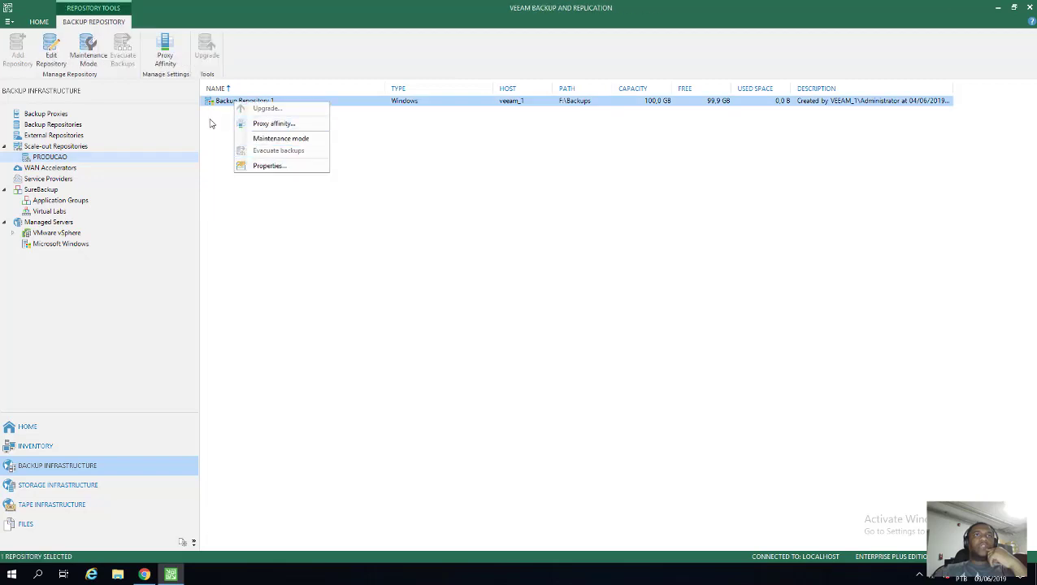
pyautogui.click(209, 163)
pyautogui.click(85, 156)
pyautogui.rightClick(79, 157)
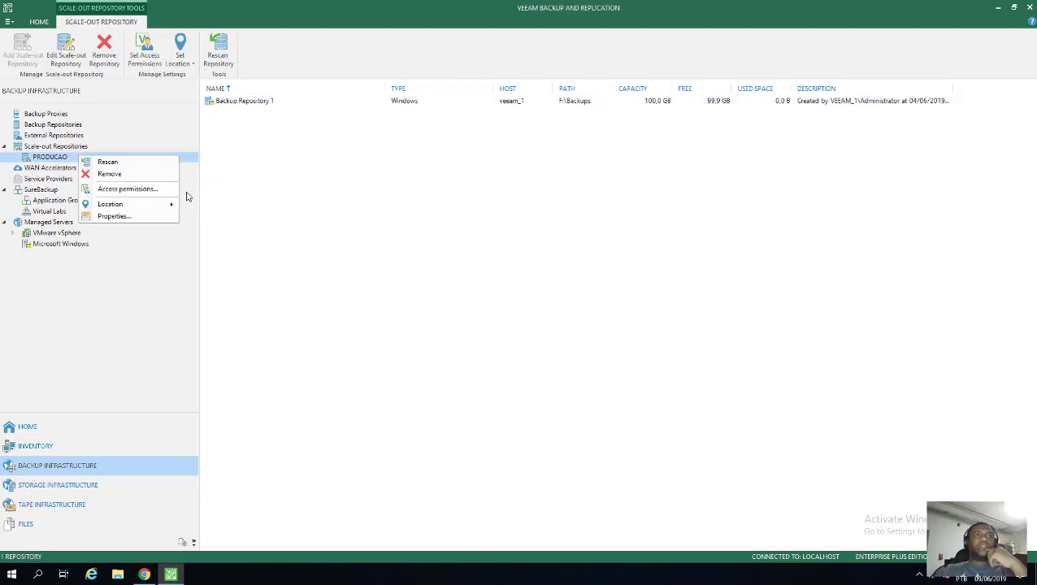
pyautogui.click(122, 217)
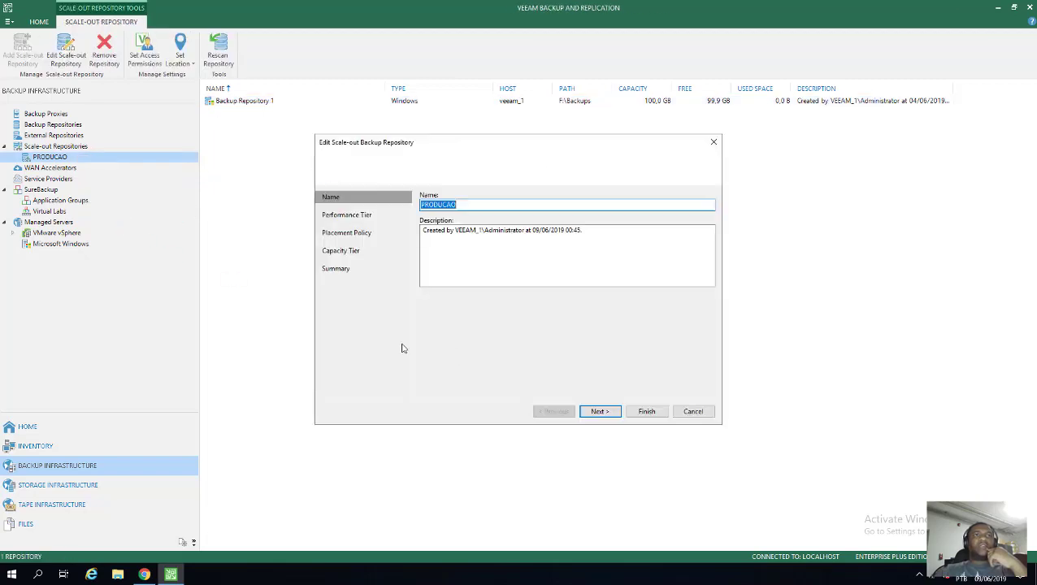
pyautogui.click(599, 412)
pyautogui.click(600, 412)
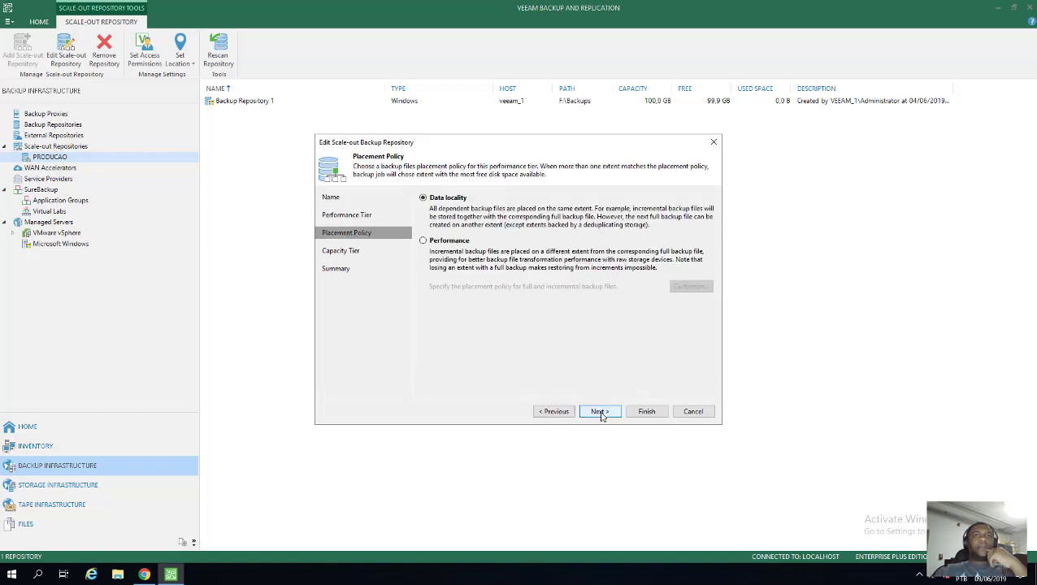
pyautogui.click(554, 412)
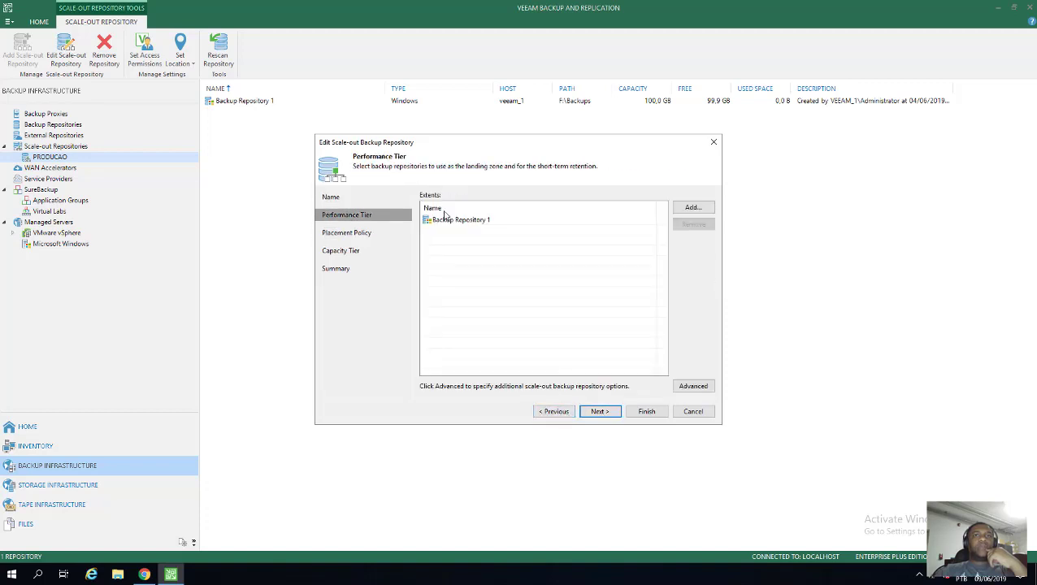
pyautogui.click(693, 412)
pyautogui.click(523, 301)
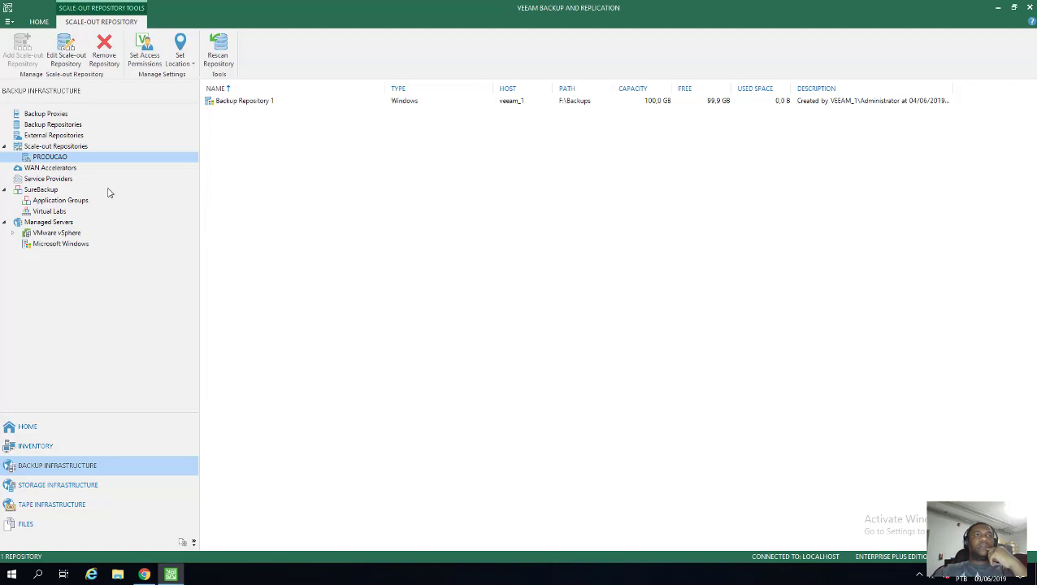
# - Try to remove the PRODUCAO scale-out repository from the backup infrastructure
pyautogui.rightClick(75, 162)
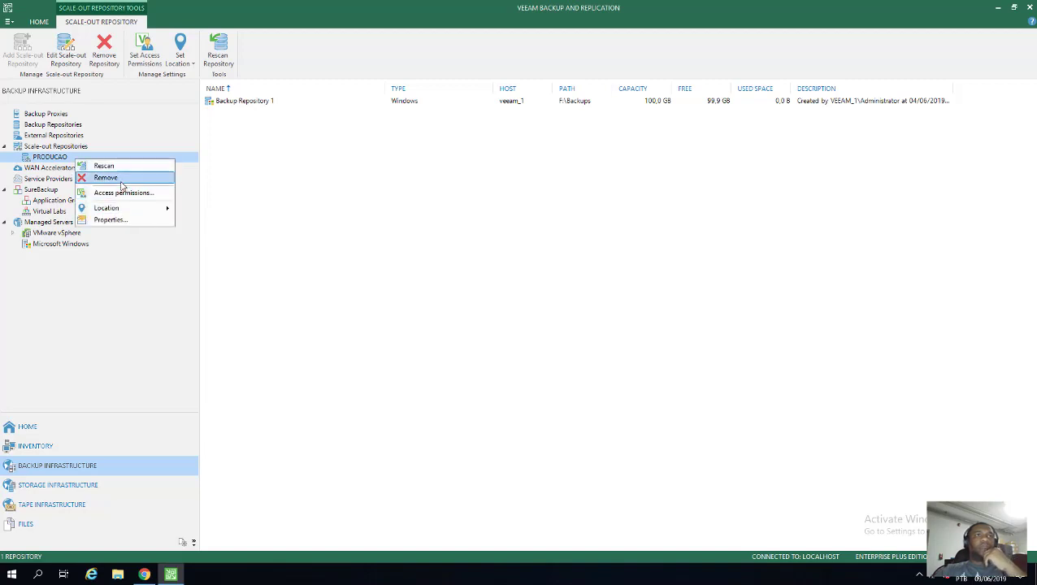
pyautogui.click(123, 180)
pyautogui.click(525, 300)
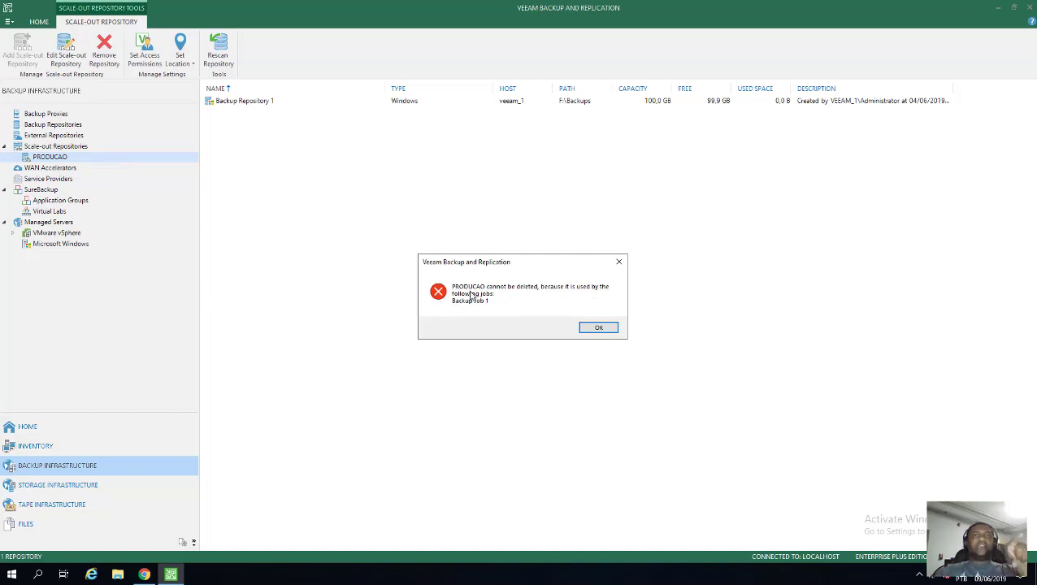
pyautogui.click(606, 331)
# - Set Backup Job 1's backup repository to Default Backup Repository in its storage settings, and start the job
pyautogui.click(41, 446)
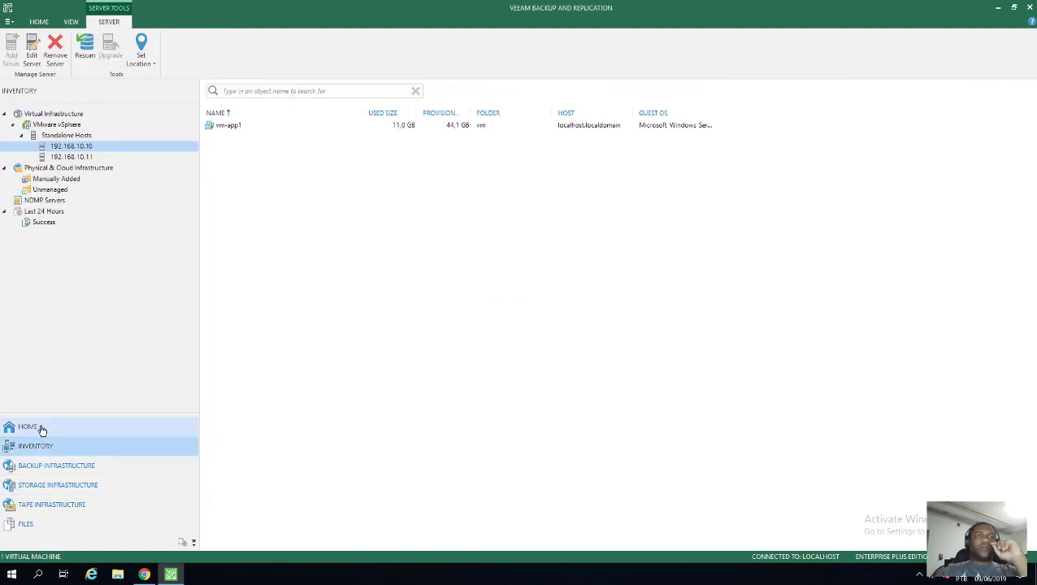
pyautogui.click(40, 428)
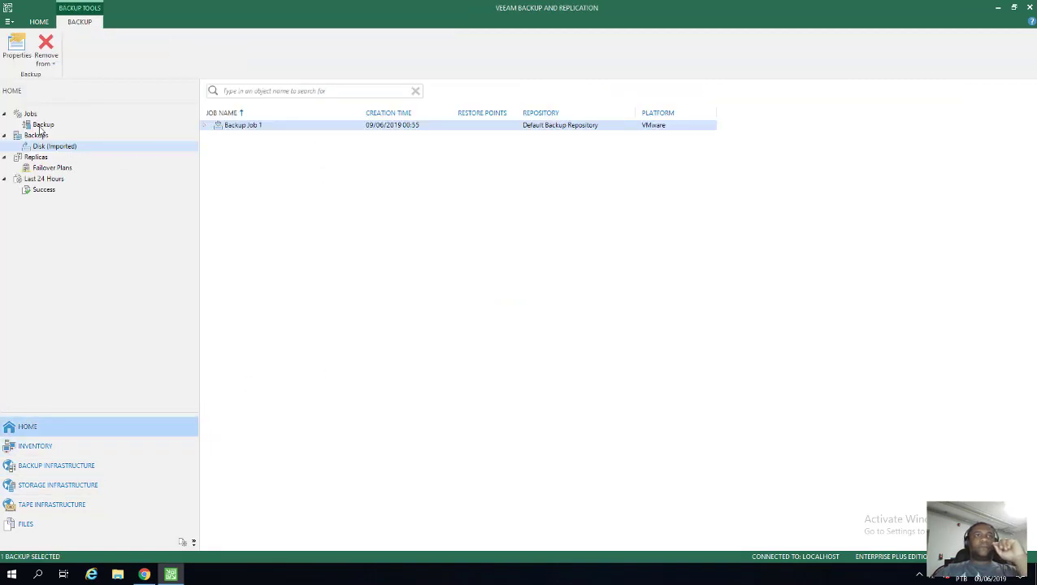
pyautogui.click(113, 126)
pyautogui.rightClick(239, 129)
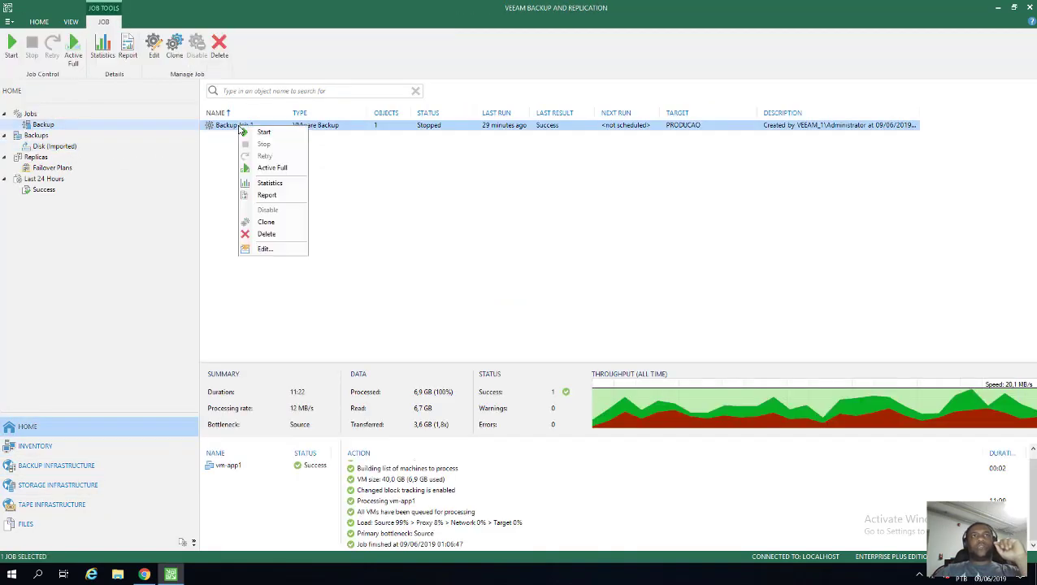
pyautogui.click(478, 227)
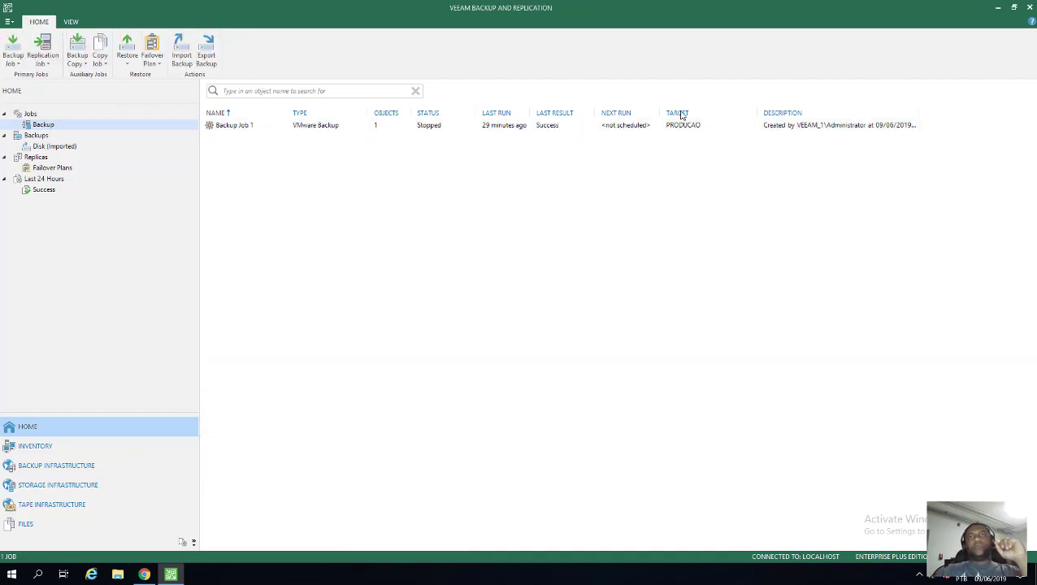
pyautogui.click(675, 130)
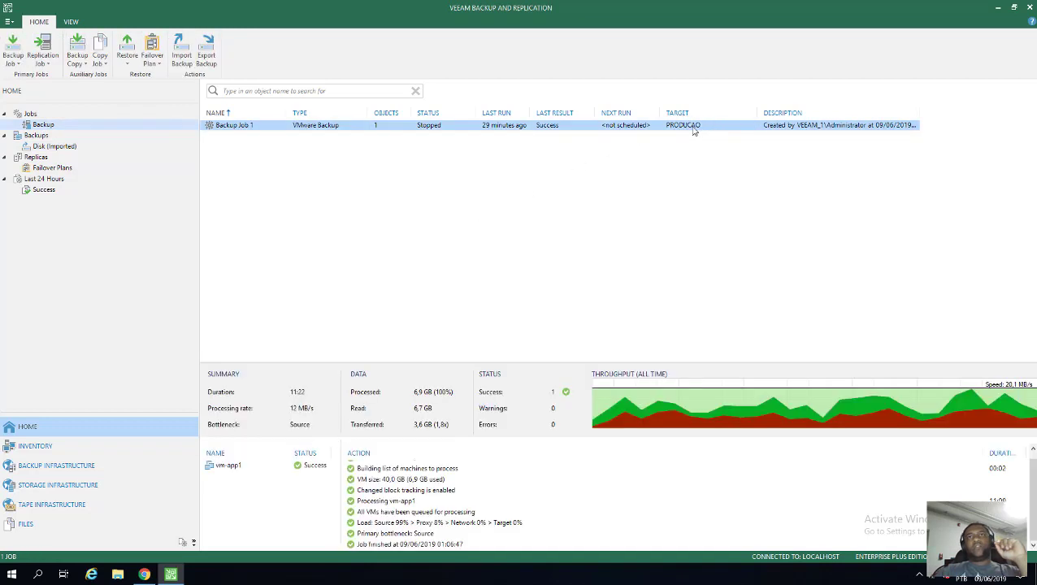
pyautogui.rightClick(249, 128)
pyautogui.click(289, 249)
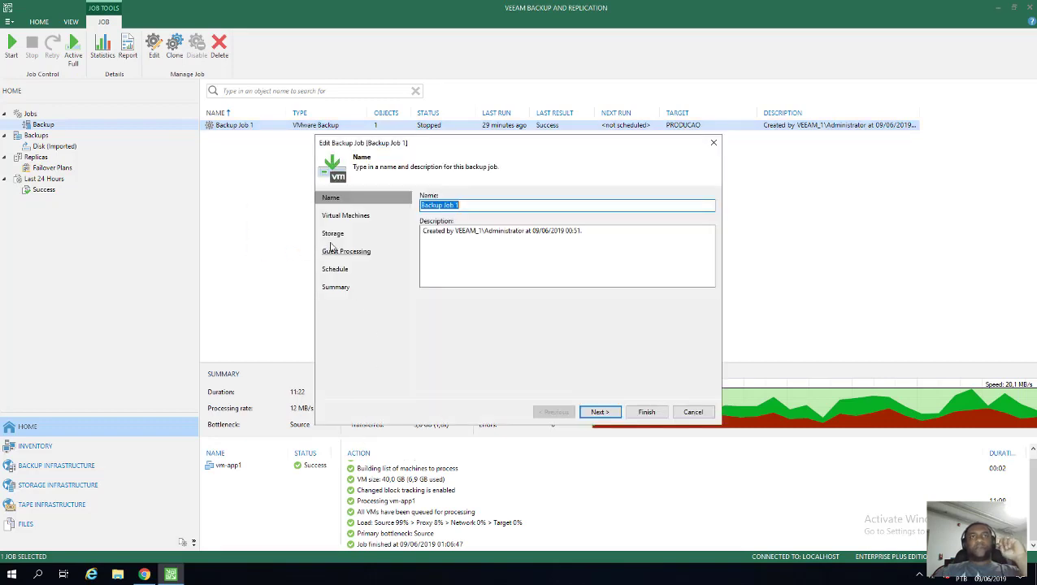
pyautogui.click(333, 234)
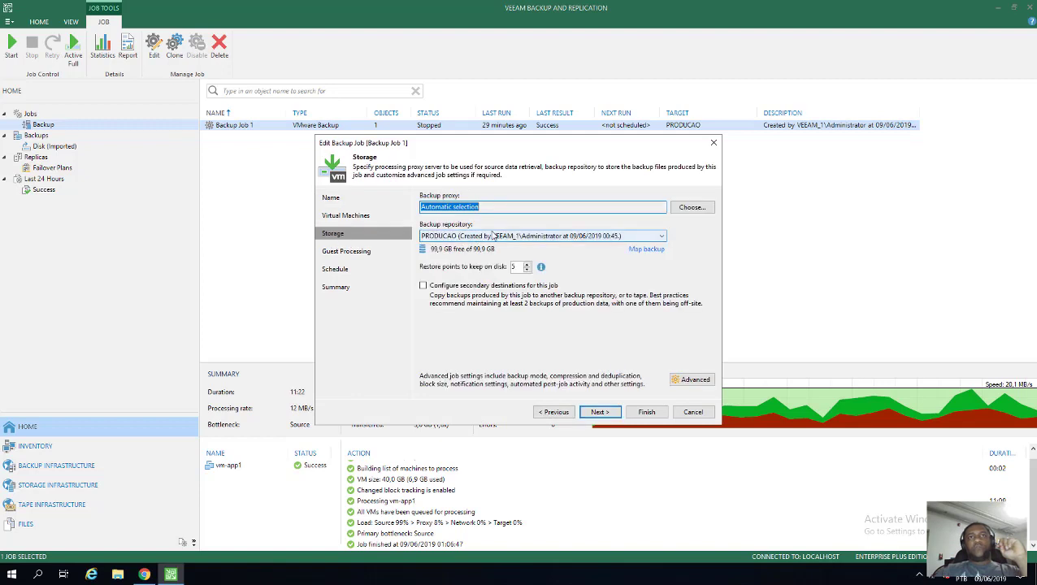
pyautogui.click(501, 235)
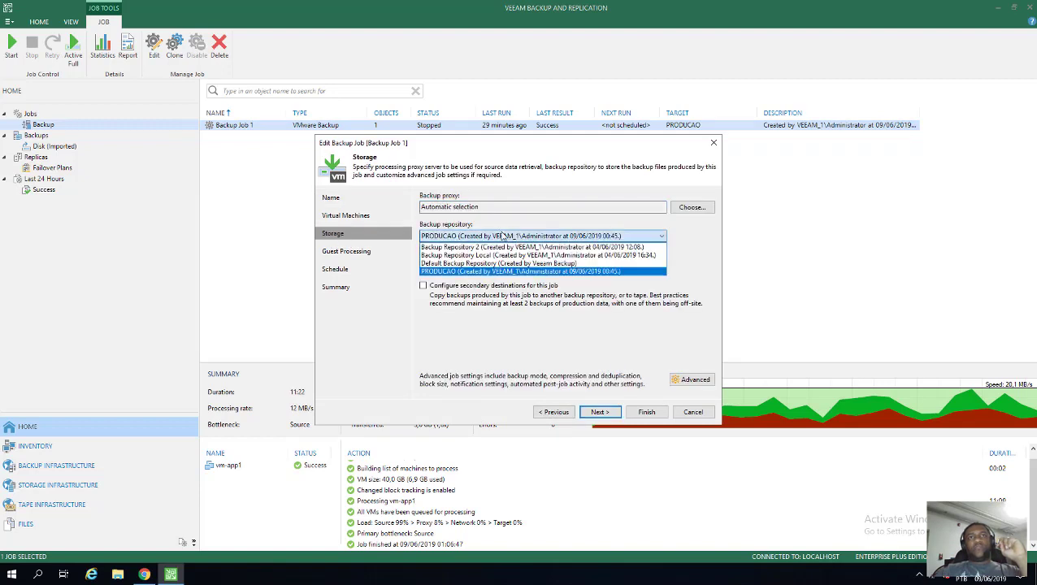
pyautogui.click(447, 265)
pyautogui.click(650, 415)
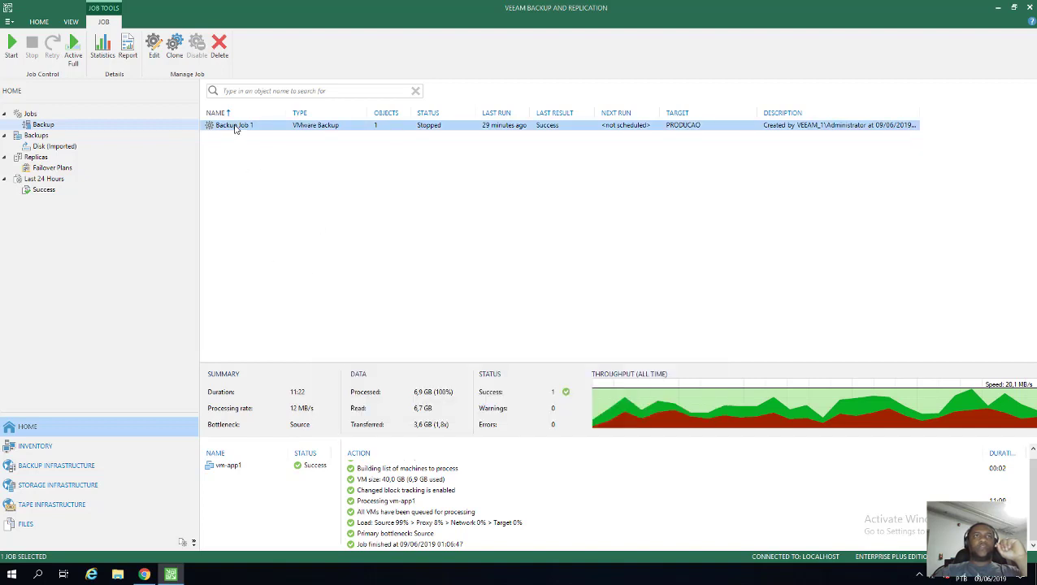
pyautogui.rightClick(236, 128)
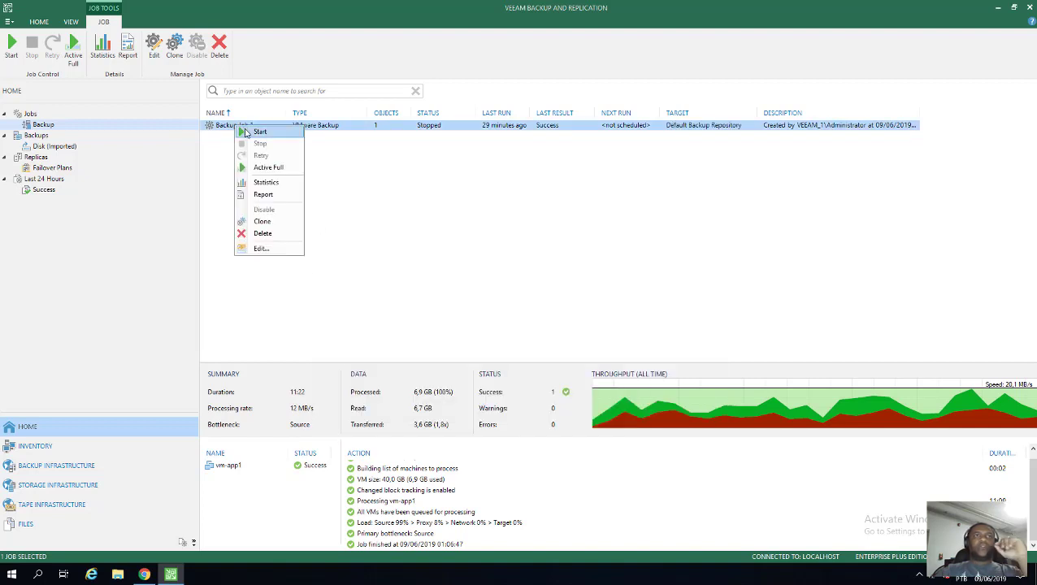
pyautogui.click(246, 132)
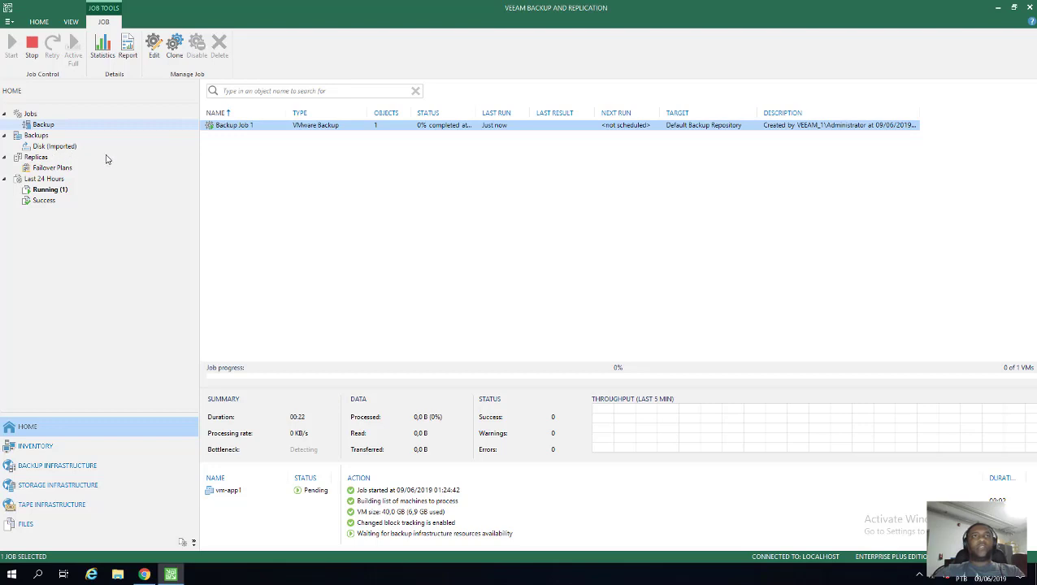
# - Remove the PRODUCAO scale-out repository from the backup infrastructure and confirm the deletion
pyautogui.click(54, 465)
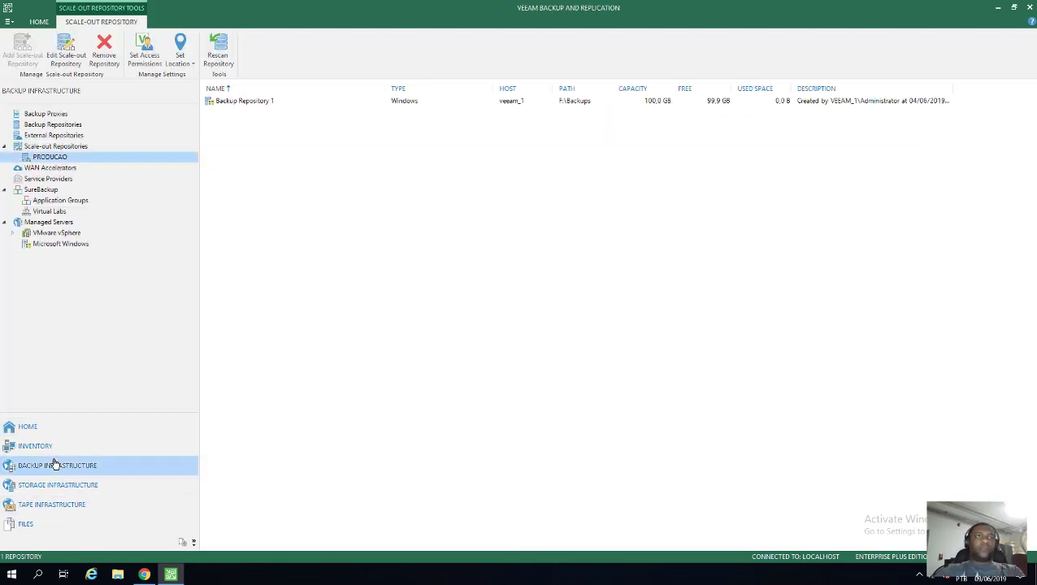
pyautogui.rightClick(45, 160)
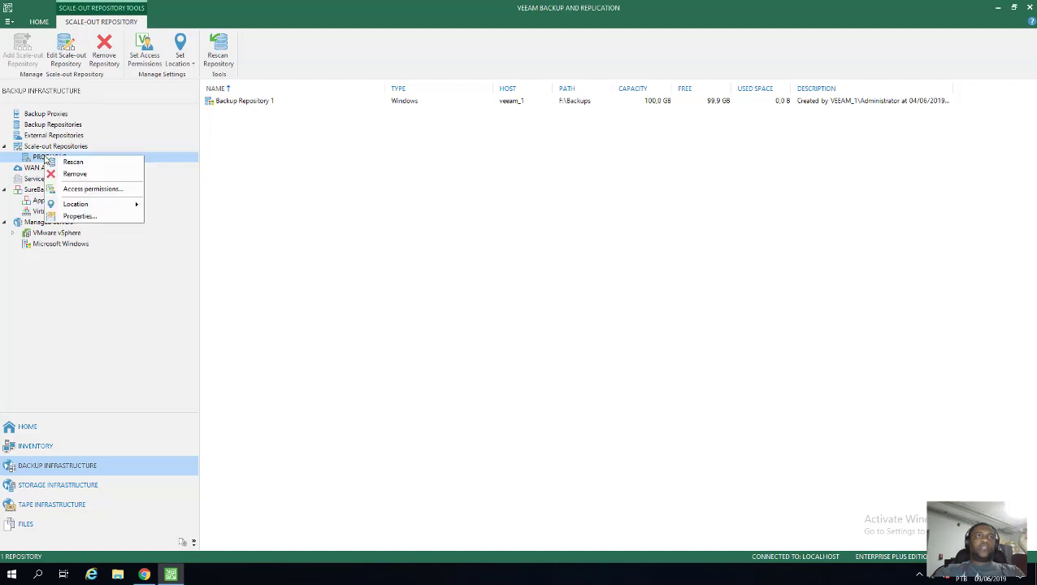
pyautogui.click(75, 174)
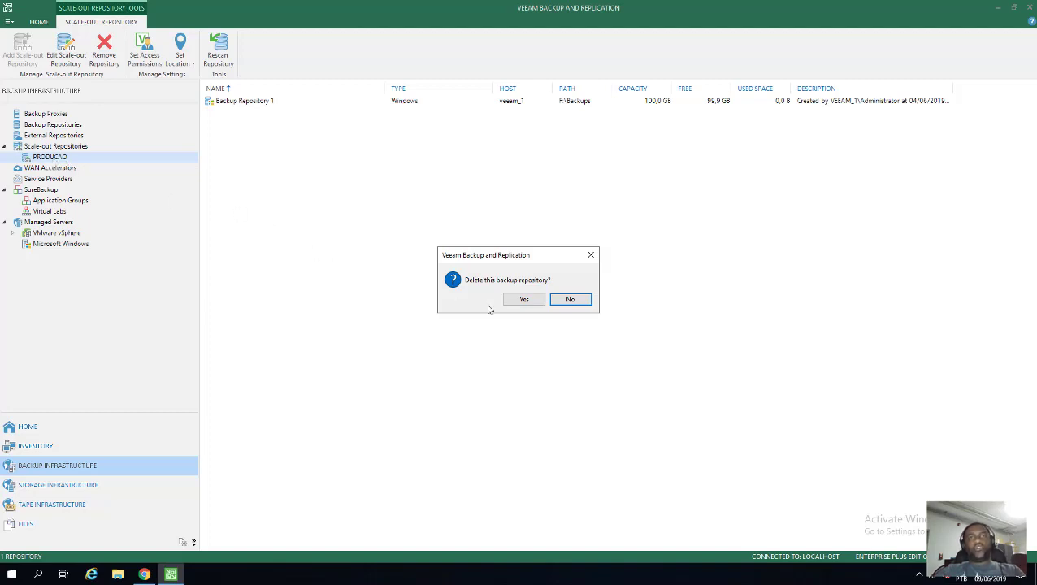
pyautogui.click(524, 299)
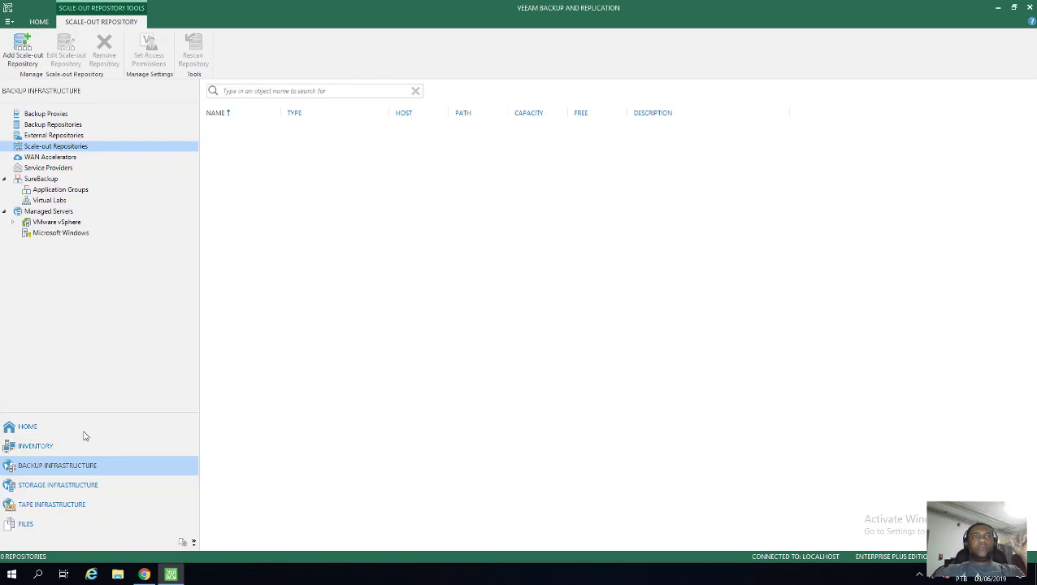
# - Review the Backup Job 1 run statistics for vm-app1, and compare the imported disk backups with the backup job list
pyautogui.click(50, 447)
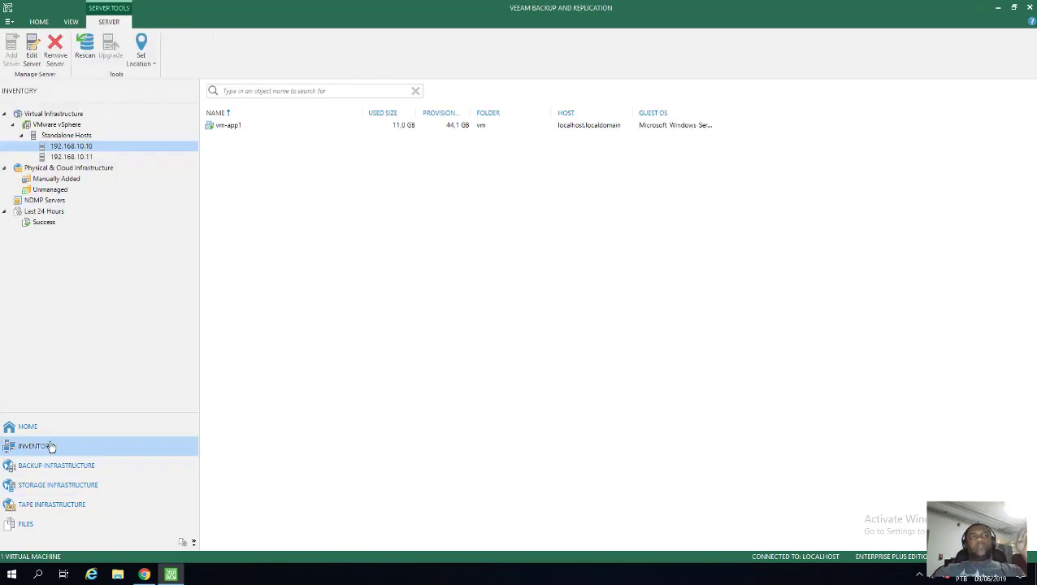
pyautogui.click(28, 430)
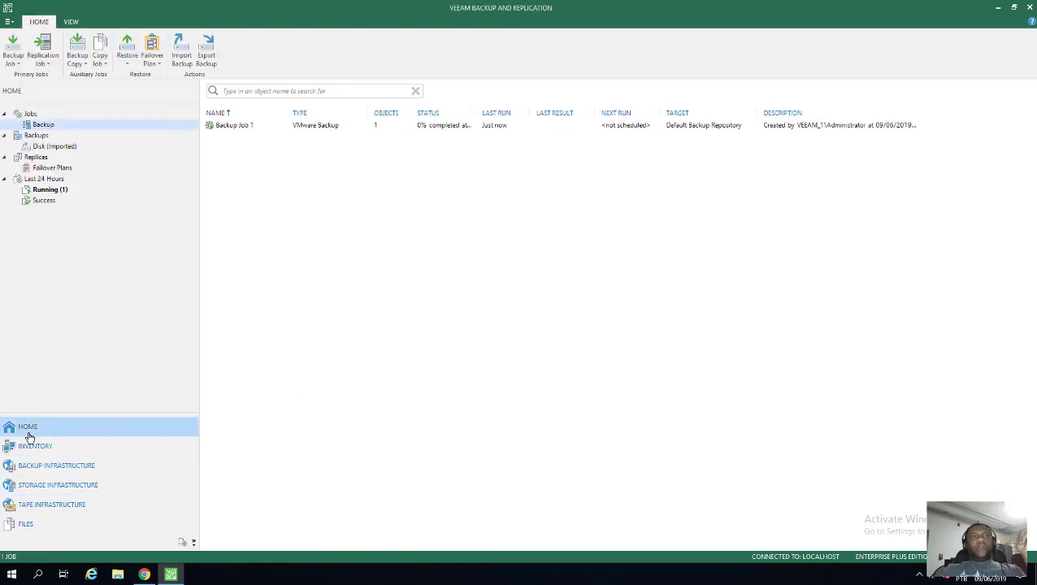
pyautogui.click(250, 128)
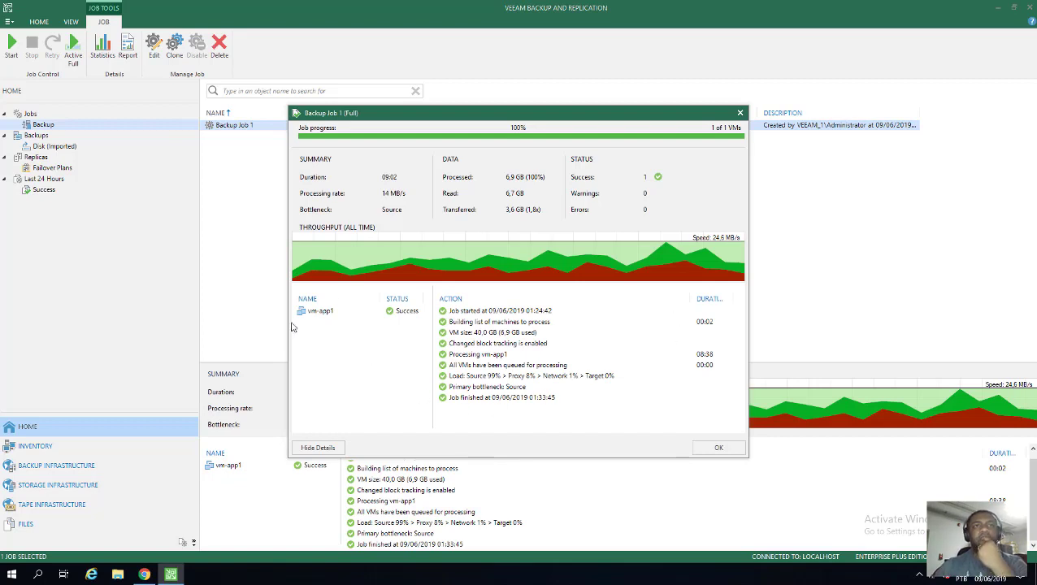
pyautogui.click(317, 311)
pyautogui.click(719, 448)
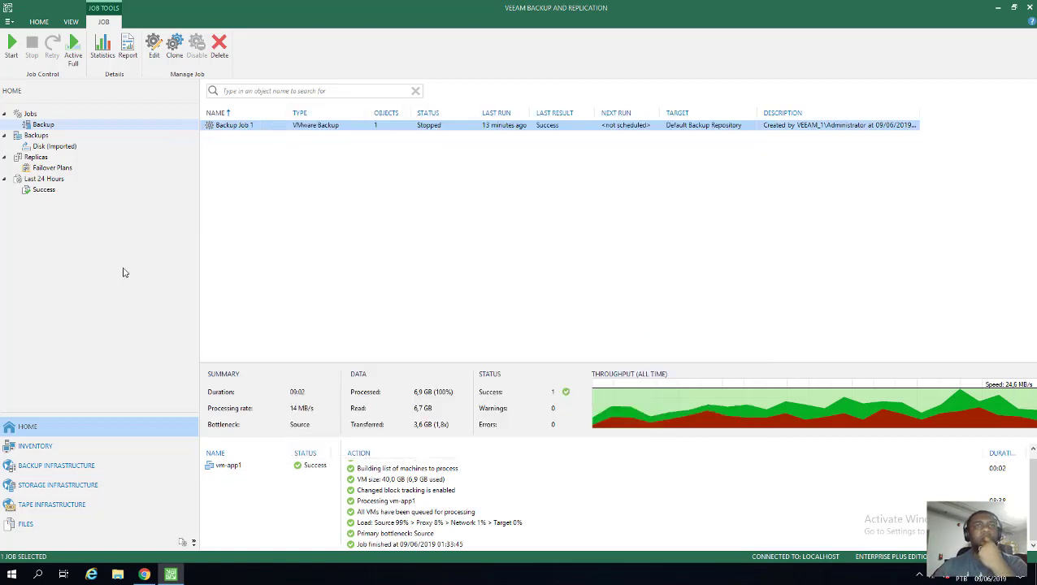
pyautogui.click(45, 147)
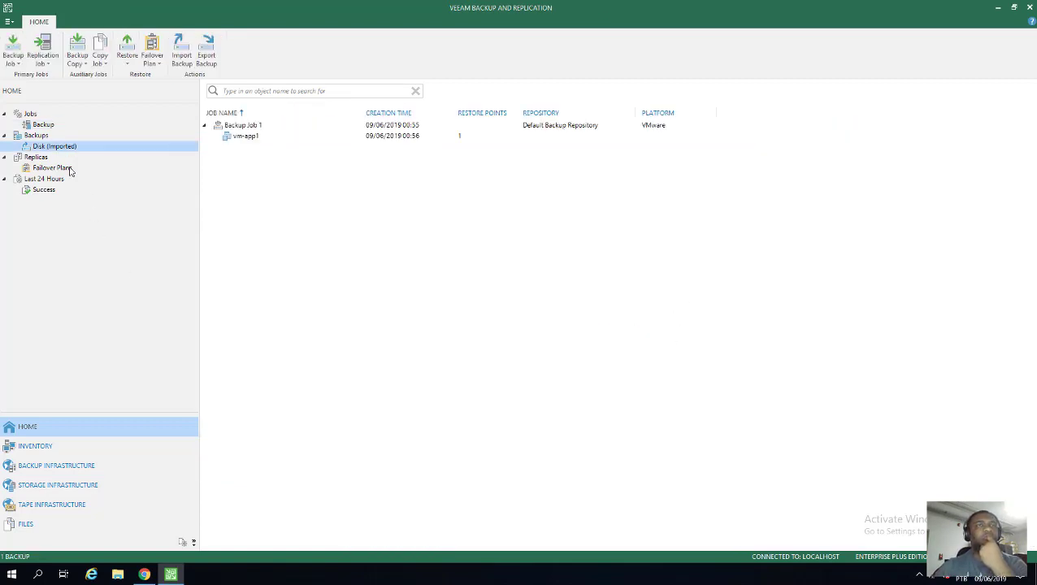
pyautogui.click(45, 125)
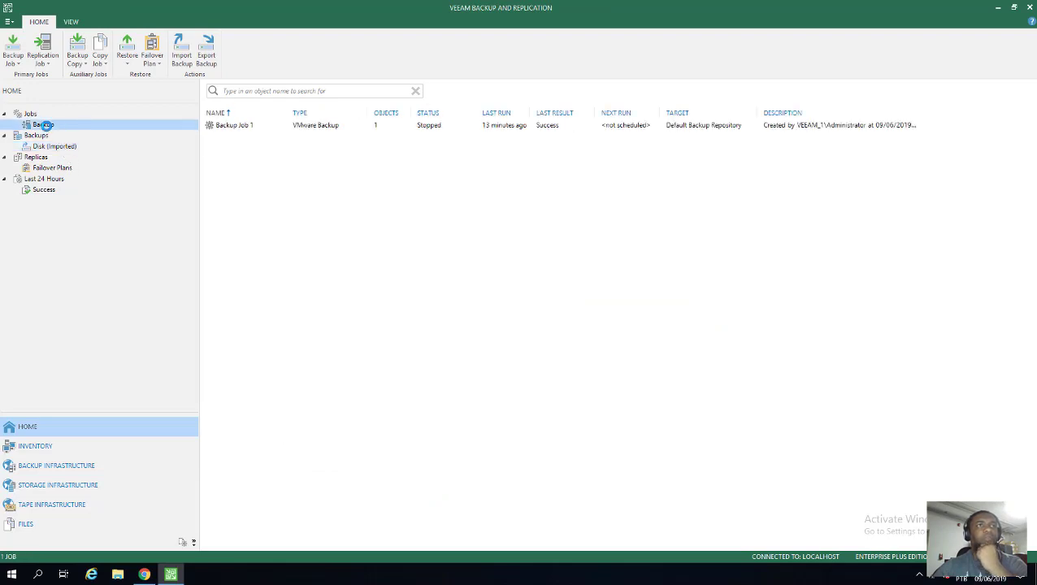
pyautogui.click(66, 149)
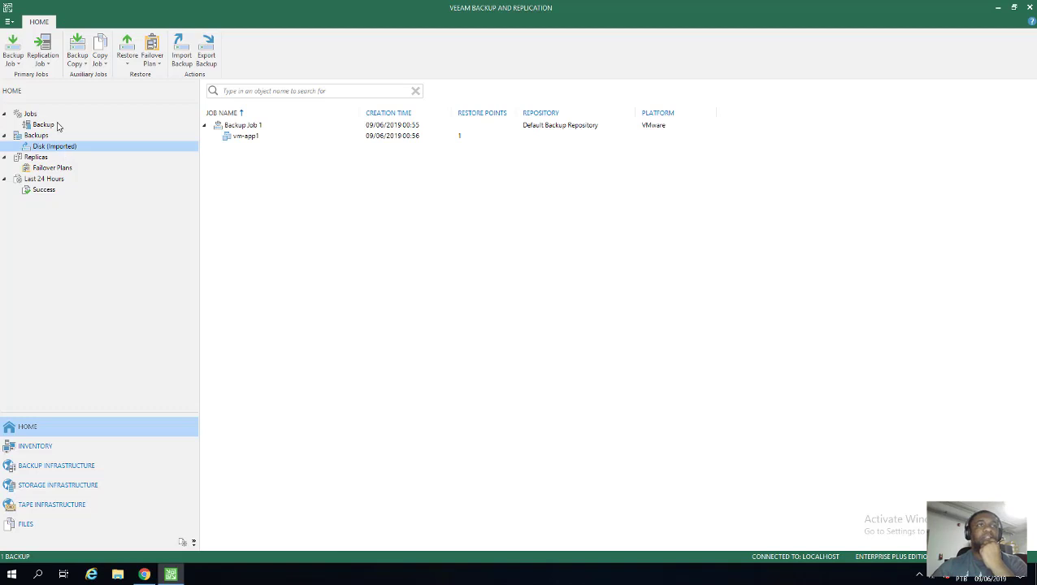
pyautogui.click(59, 125)
pyautogui.click(57, 149)
pyautogui.click(49, 128)
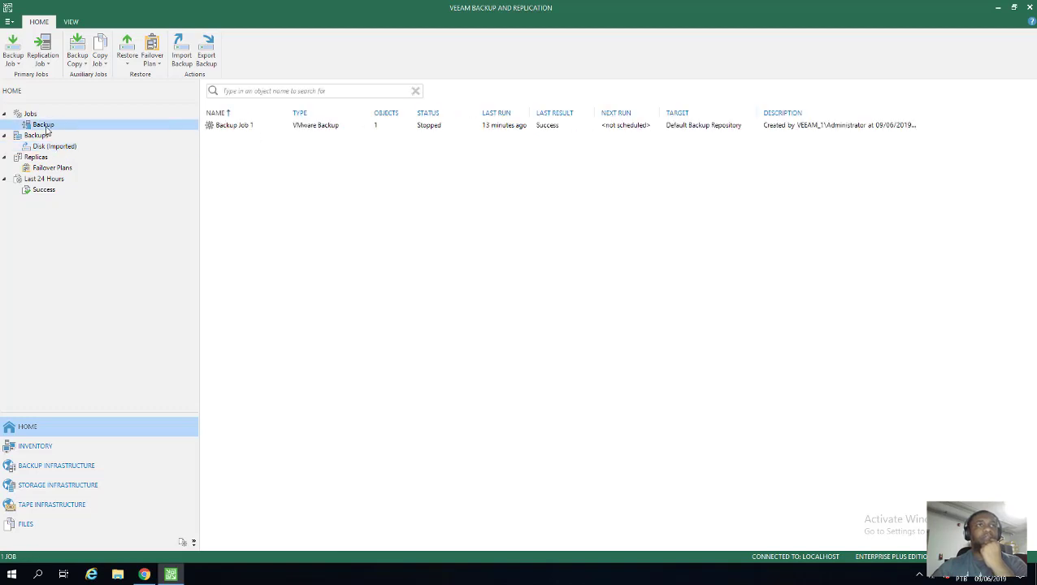
pyautogui.rightClick(226, 128)
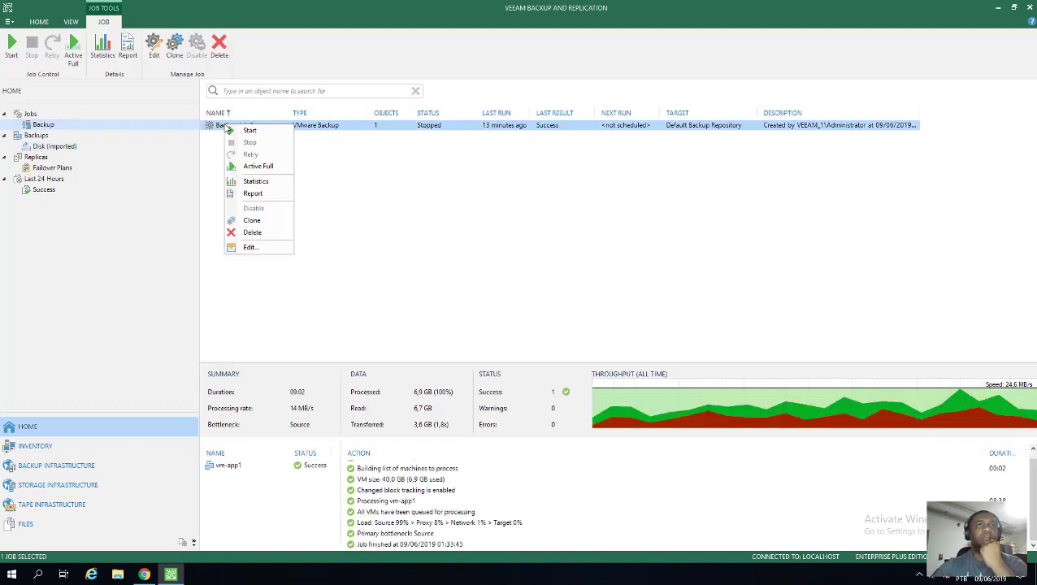
pyautogui.click(255, 249)
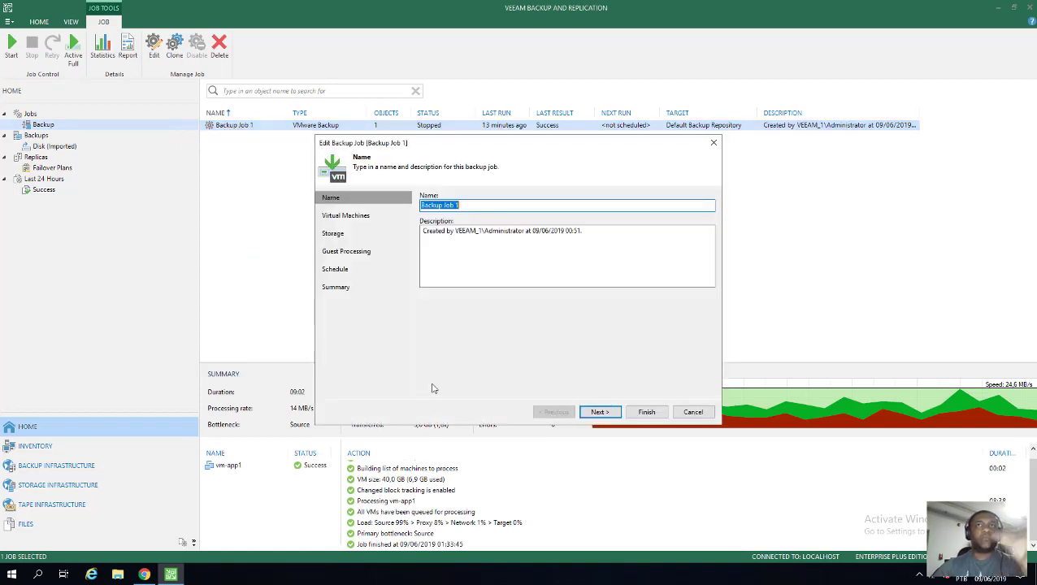
pyautogui.click(693, 413)
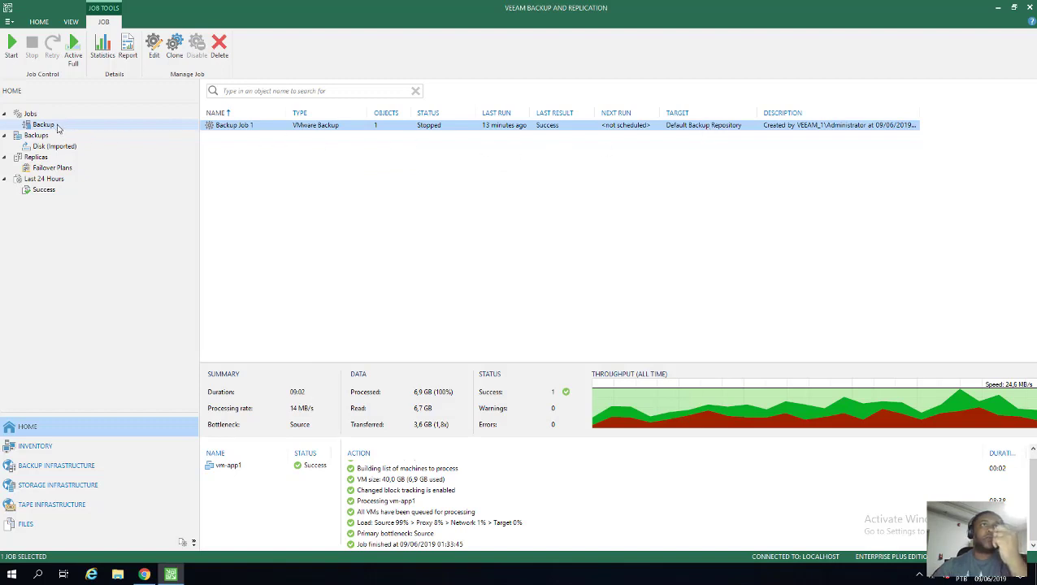
# - Map Backup Job 1 to the existing Backup Job 1 backup in Default Backup Repository, and save the job settings
pyautogui.rightClick(262, 128)
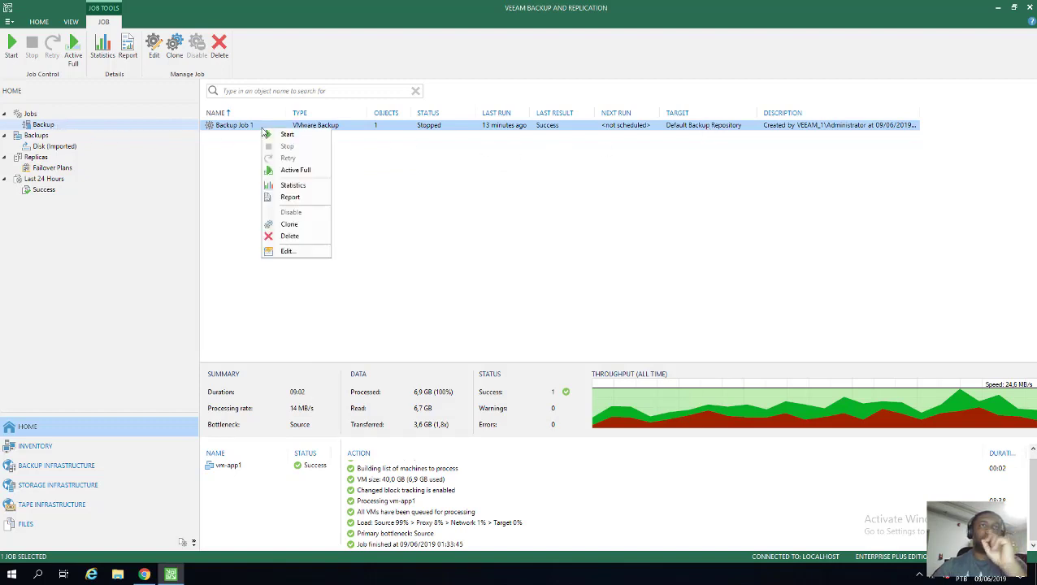
pyautogui.click(294, 253)
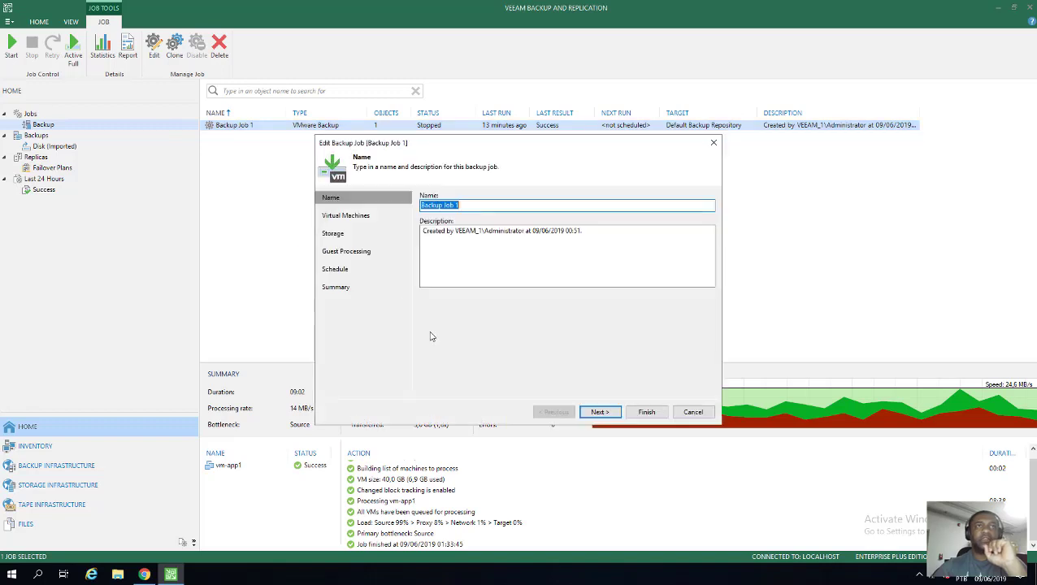
pyautogui.click(604, 418)
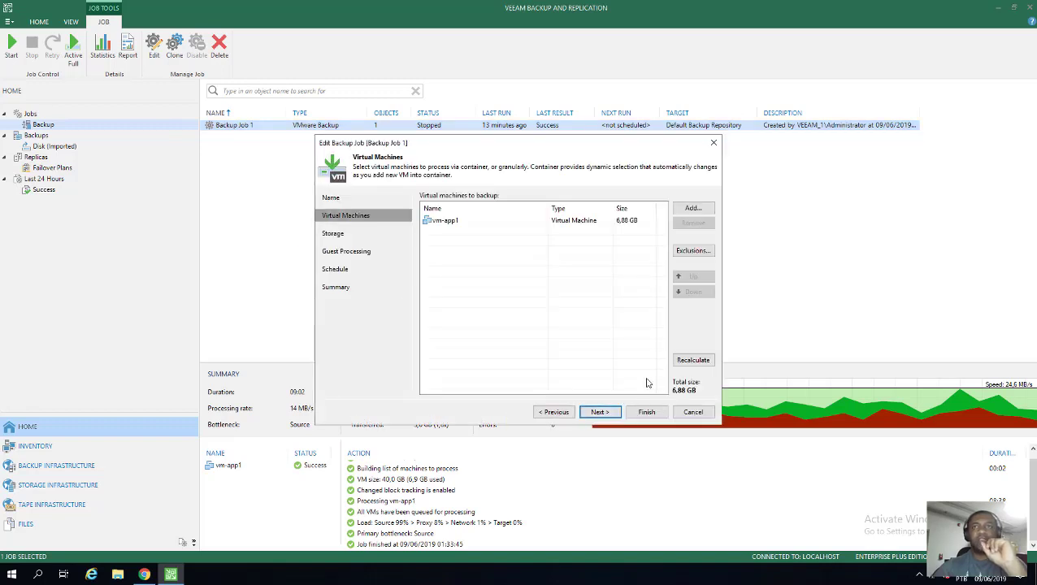
pyautogui.click(602, 415)
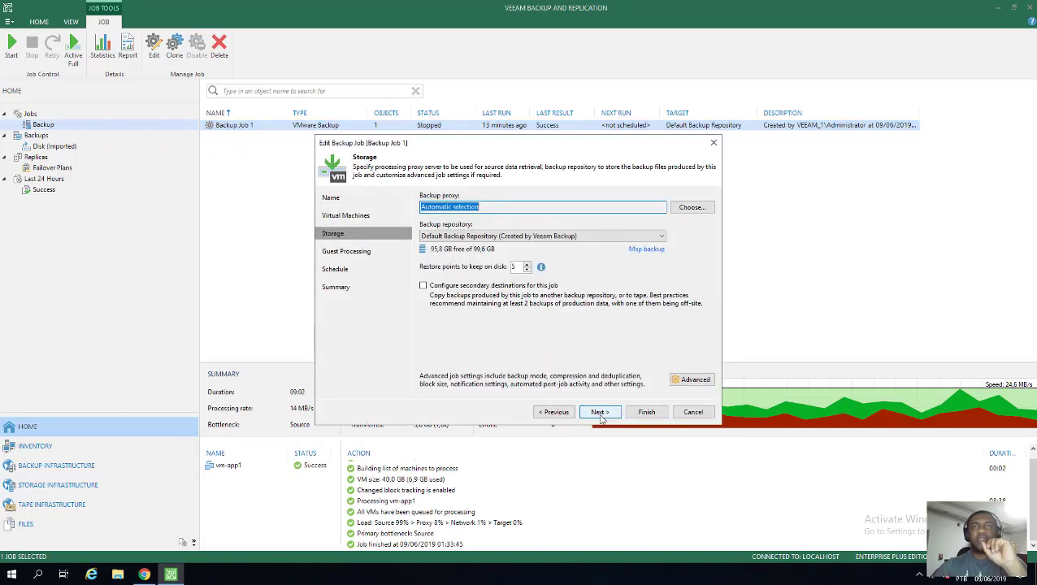
pyautogui.click(639, 252)
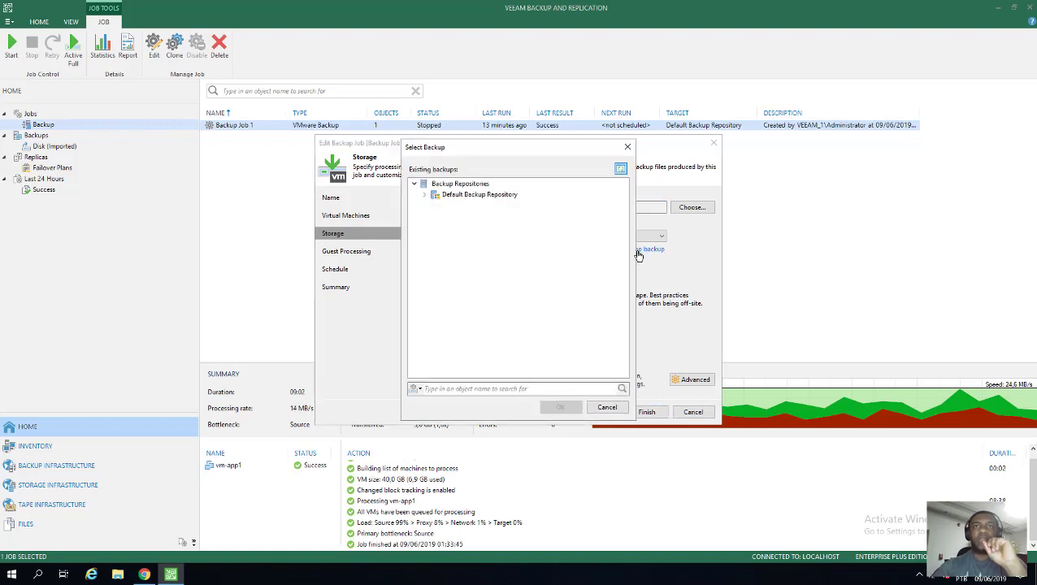
pyautogui.click(436, 200)
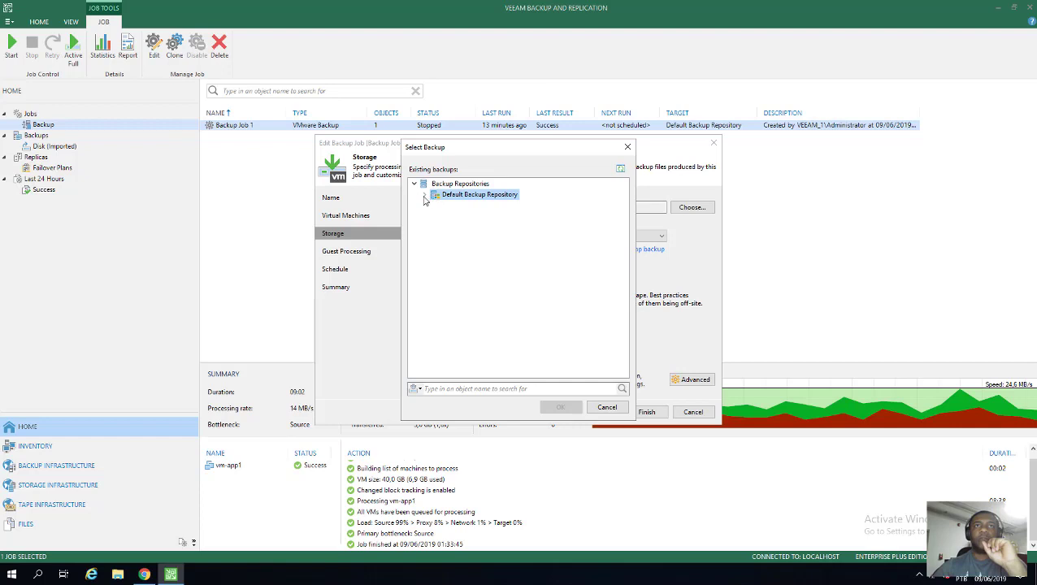
pyautogui.click(424, 200)
pyautogui.click(460, 206)
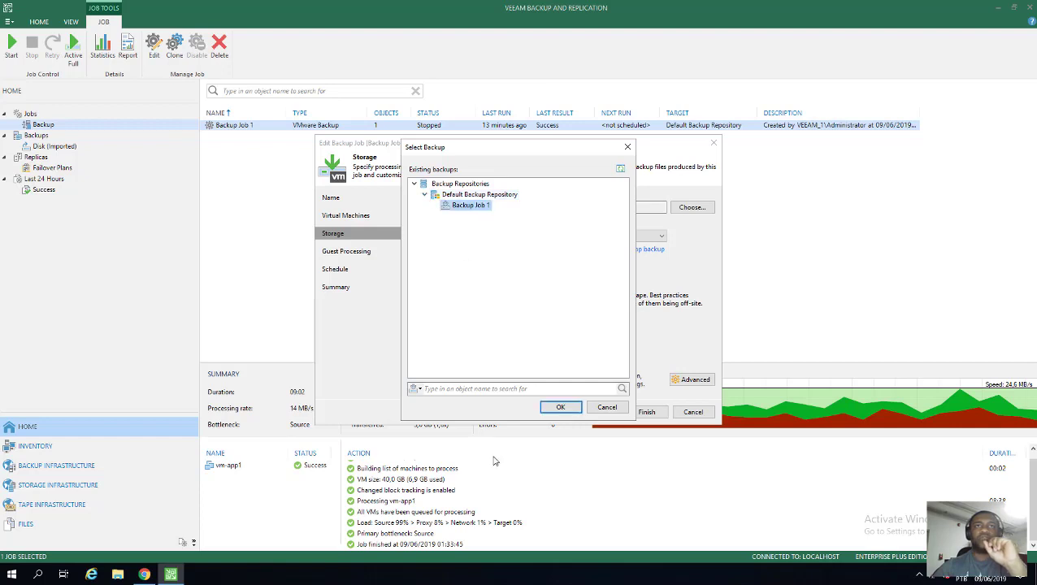
pyautogui.click(559, 409)
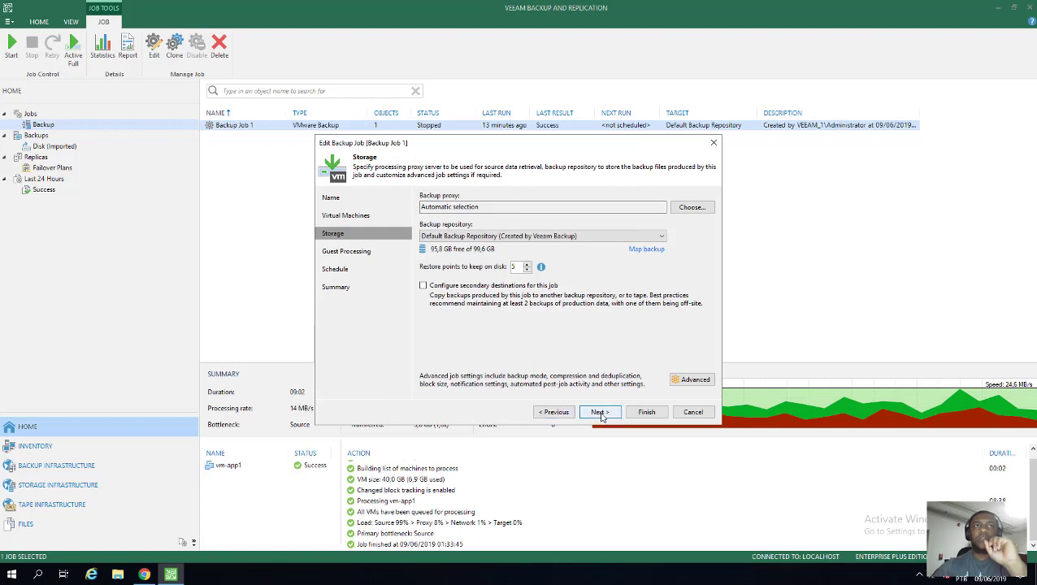
pyautogui.click(599, 413)
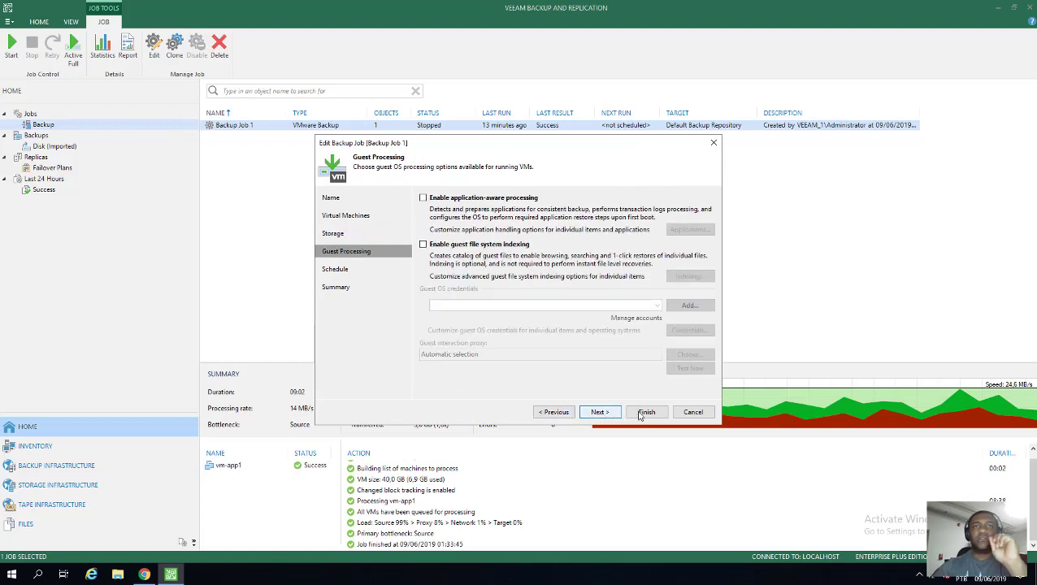
pyautogui.click(600, 413)
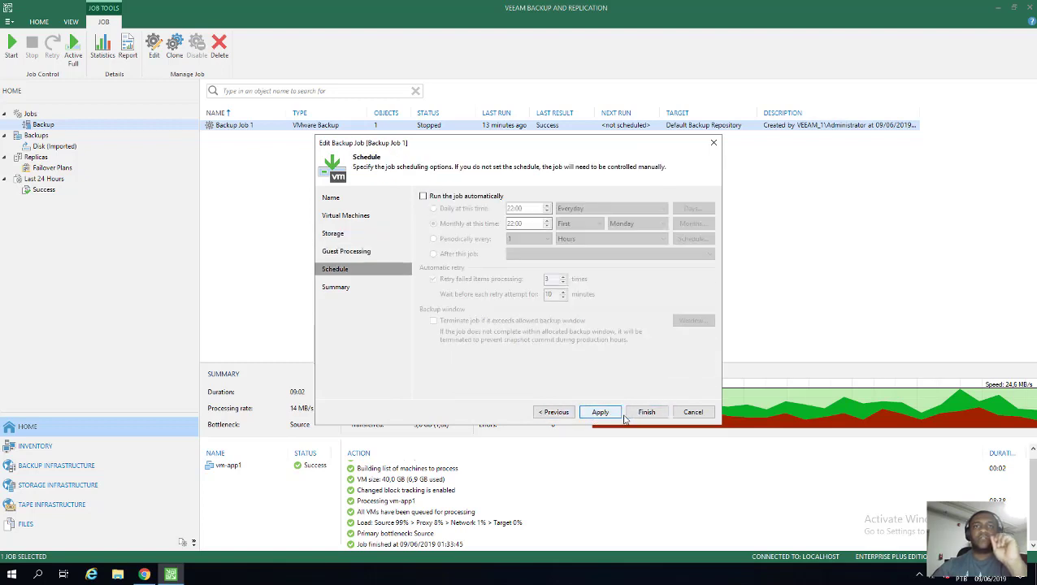
pyautogui.click(646, 412)
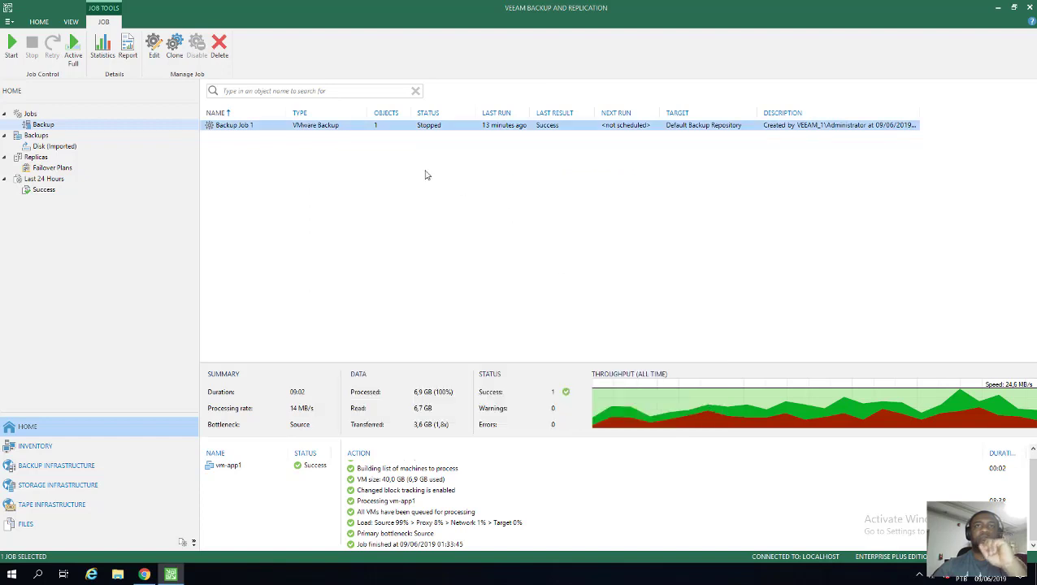
# - Check the repository of Backup Job 1 among the disk backups, and start Backup Job 1 from the job list
pyautogui.click(37, 146)
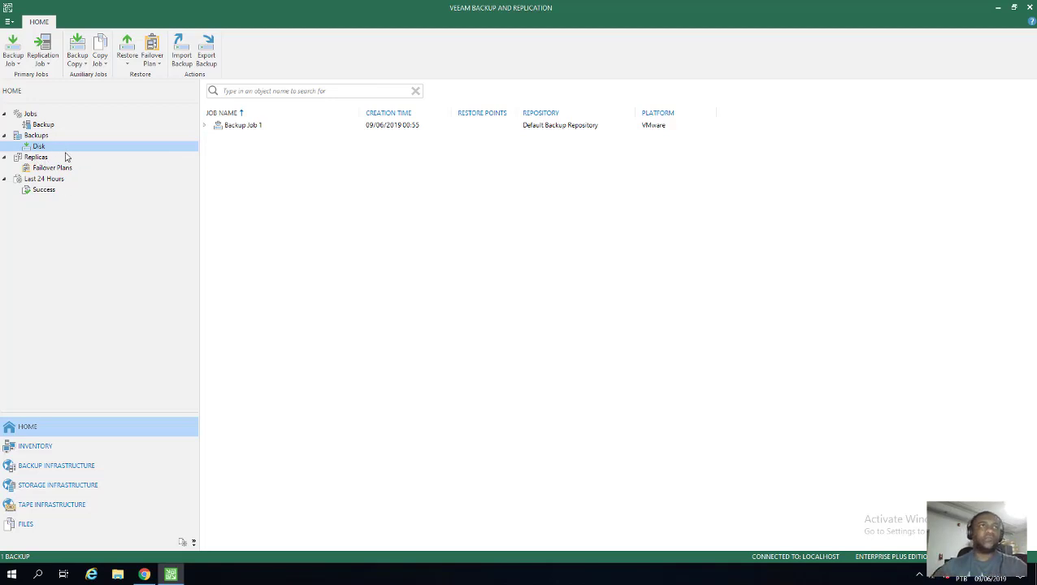
pyautogui.click(199, 127)
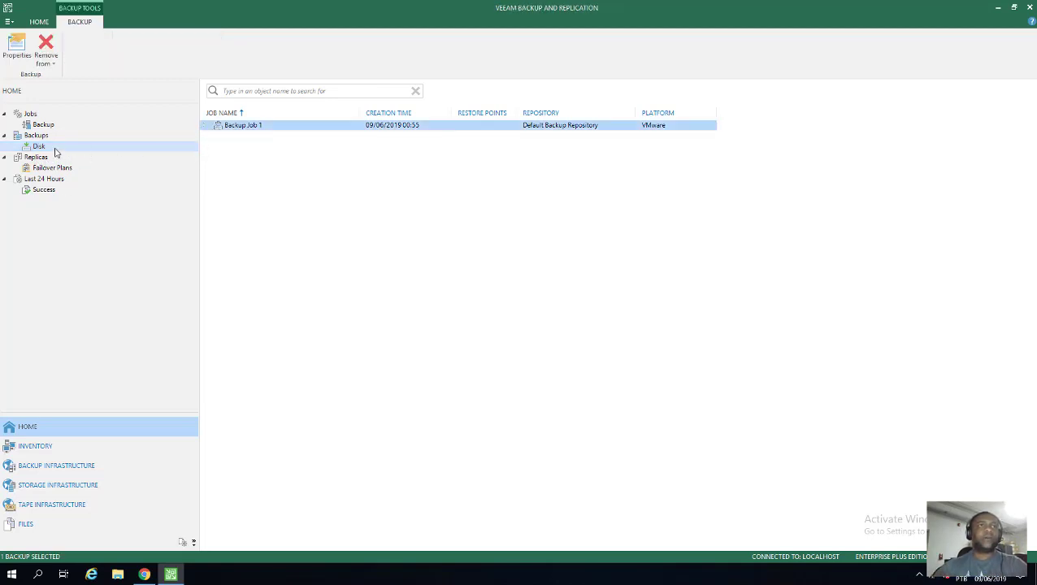
pyautogui.click(43, 125)
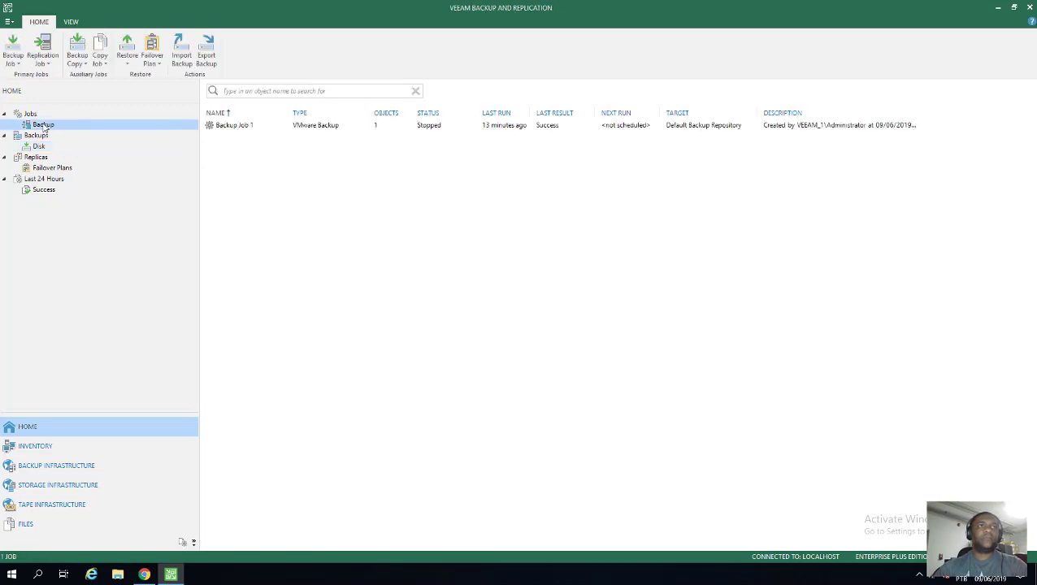
pyautogui.rightClick(235, 128)
pyautogui.click(273, 133)
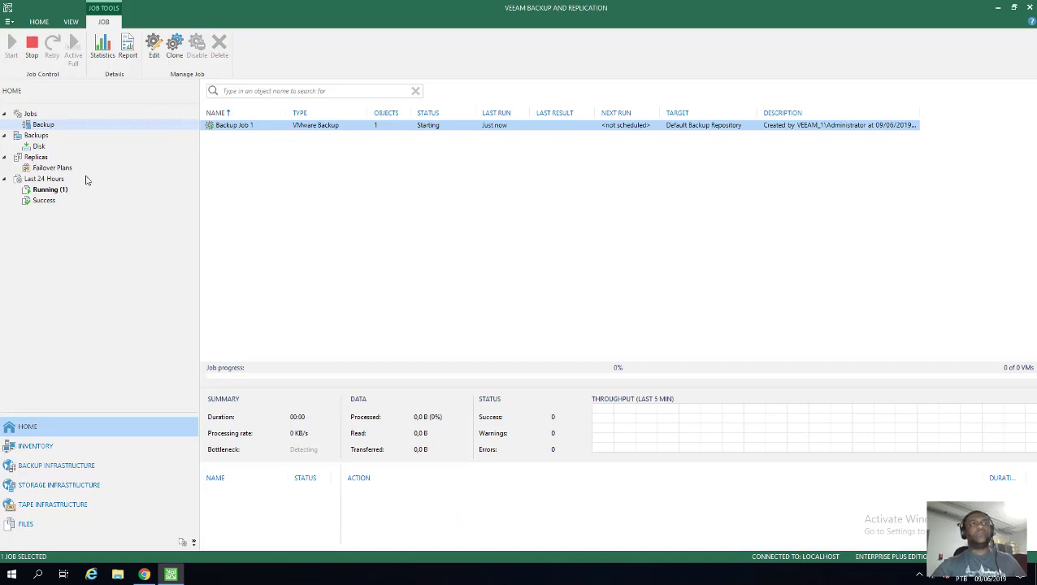
# - Inspect the backup files in the Backup\Backup_Job_1 folder on drive E in File Explorer, and close the window
pyautogui.click(117, 574)
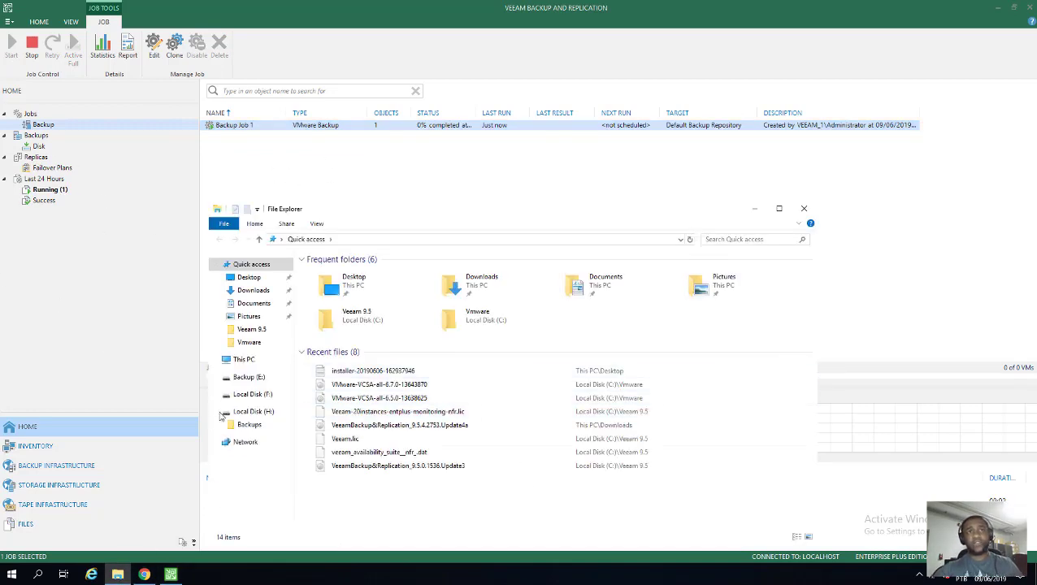
pyautogui.click(257, 377)
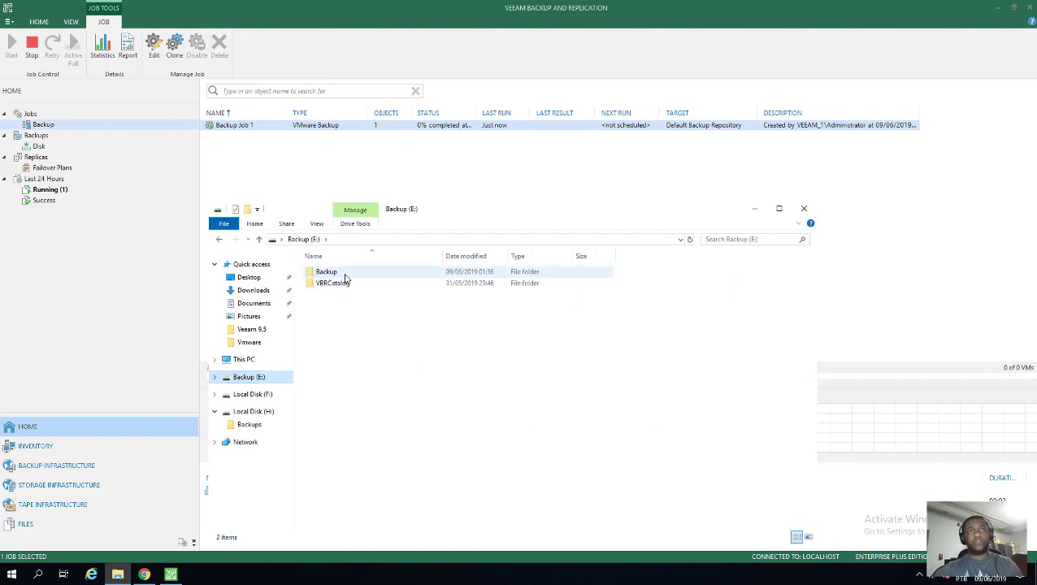
pyautogui.doubleClick(325, 272)
pyautogui.doubleClick(345, 278)
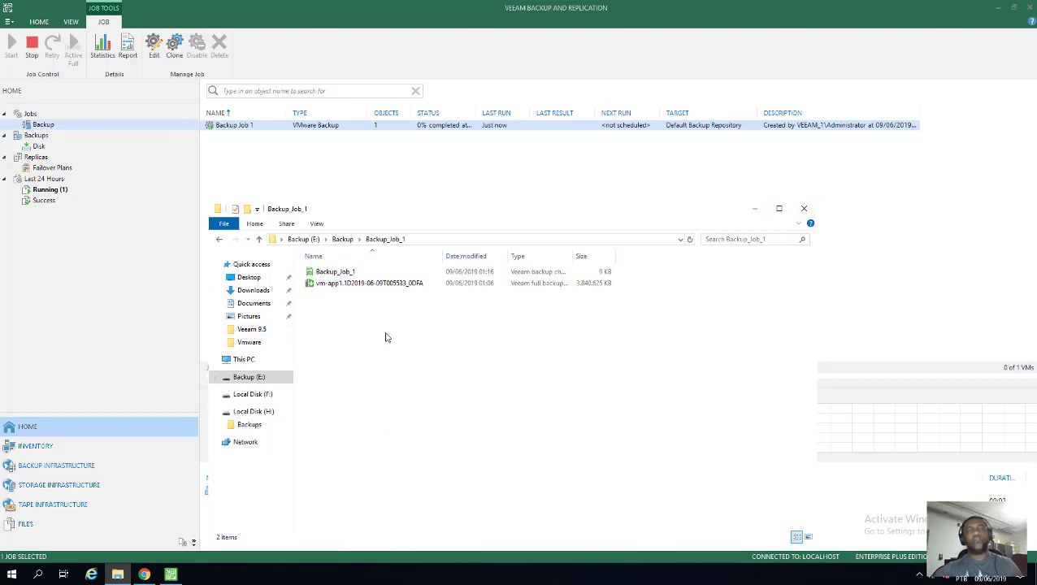
pyautogui.click(804, 211)
# - Look through the disk backups, failover plans and running sessions, and return to the backup job list
pyautogui.click(41, 147)
pyautogui.click(48, 168)
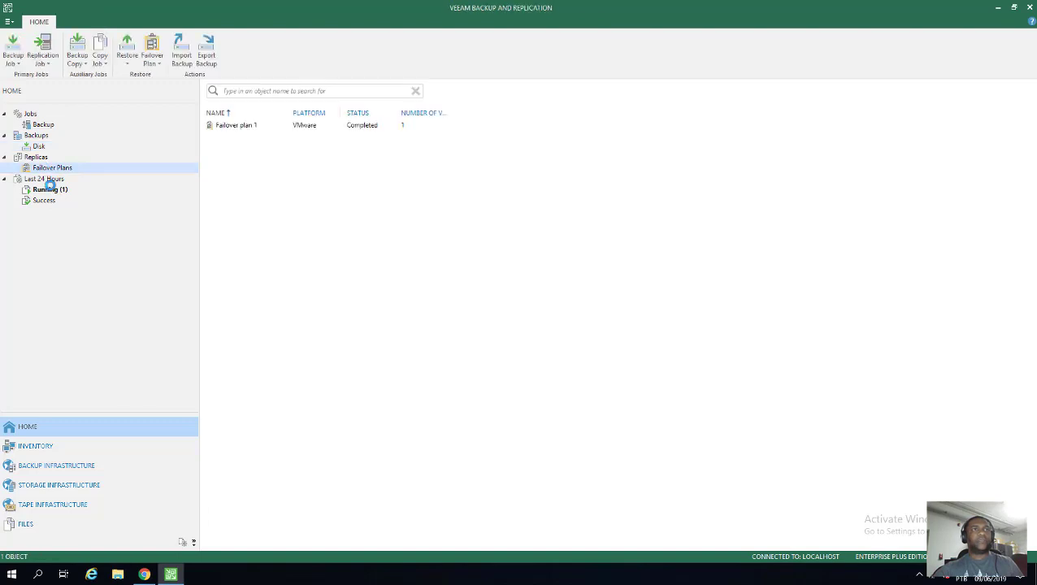
pyautogui.click(51, 189)
pyautogui.click(43, 126)
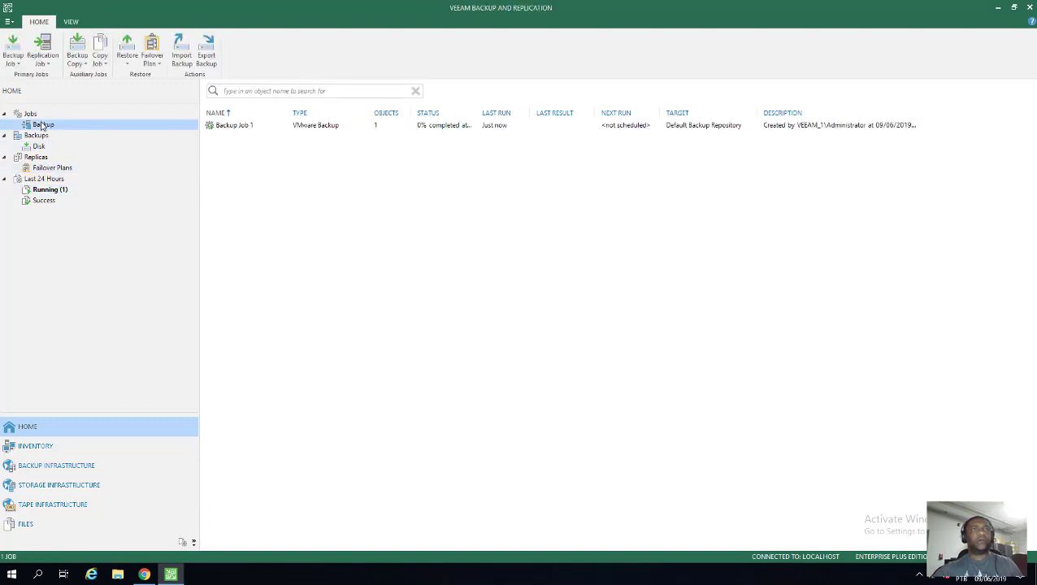